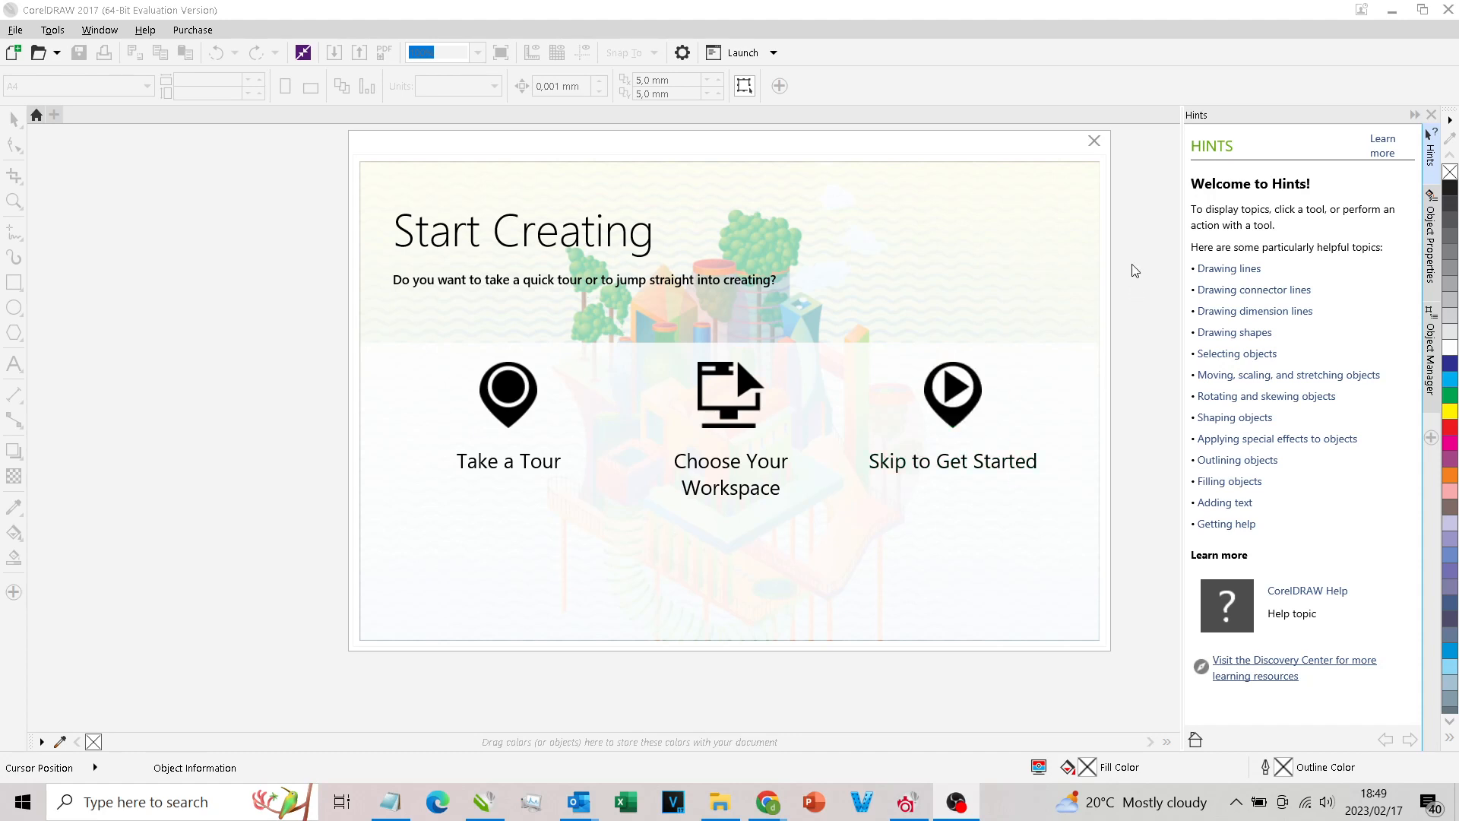
# Step: Dismiss the Start Creating screen and switch to OBS
pyautogui.click(1094, 140)
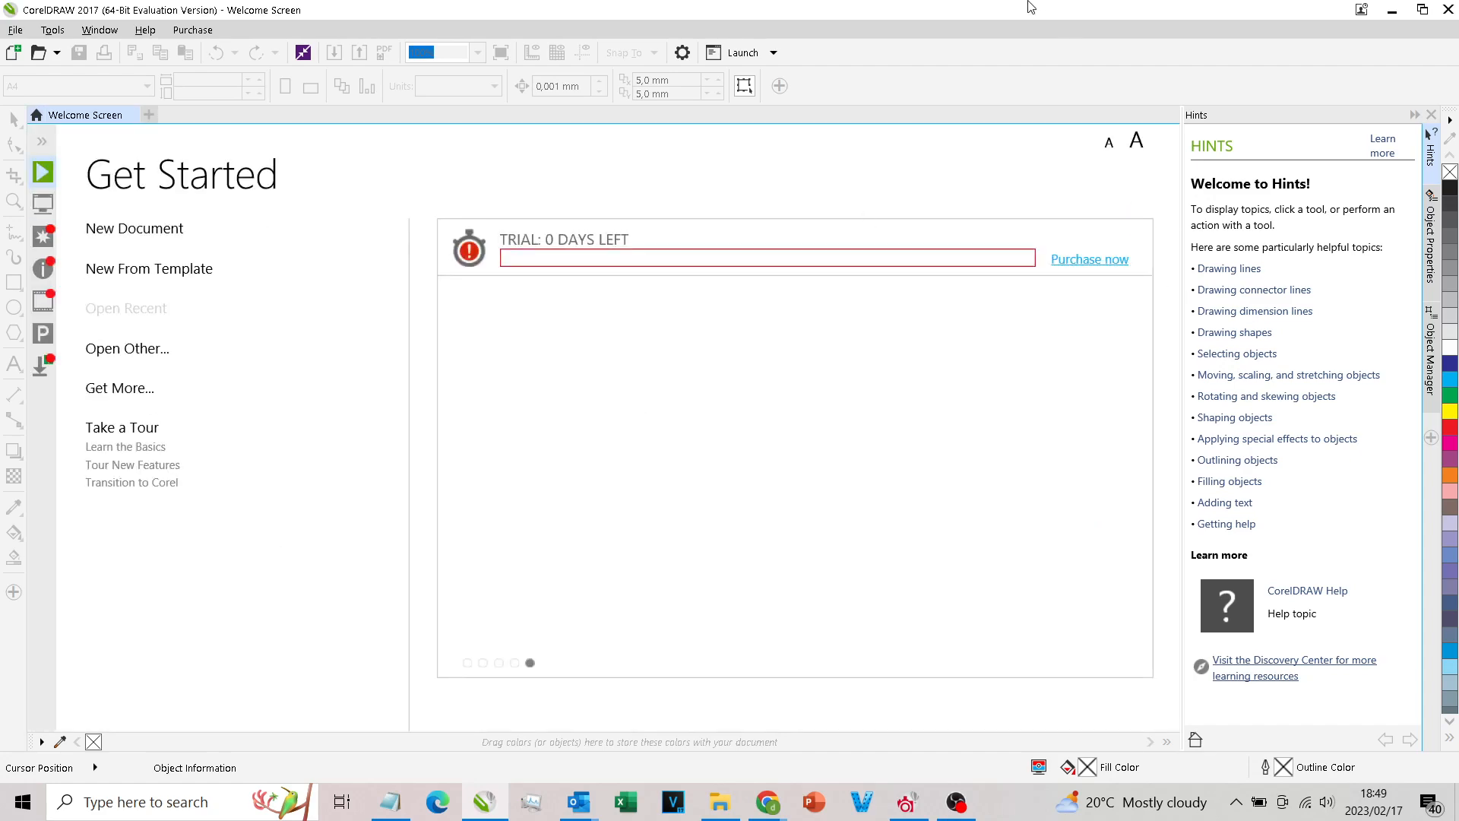
pyautogui.click(485, 802)
pyautogui.click(956, 802)
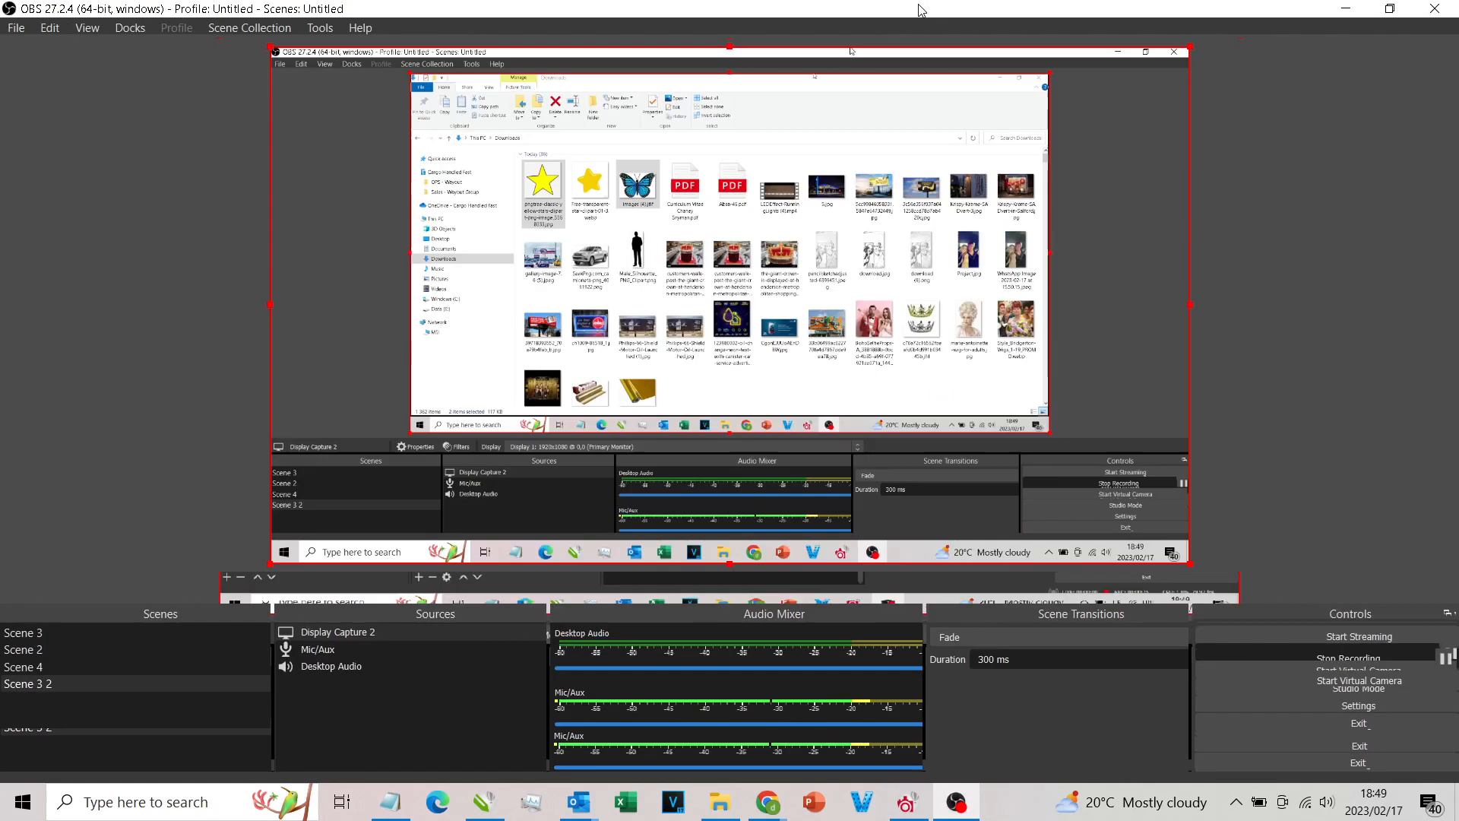
pyautogui.click(485, 801)
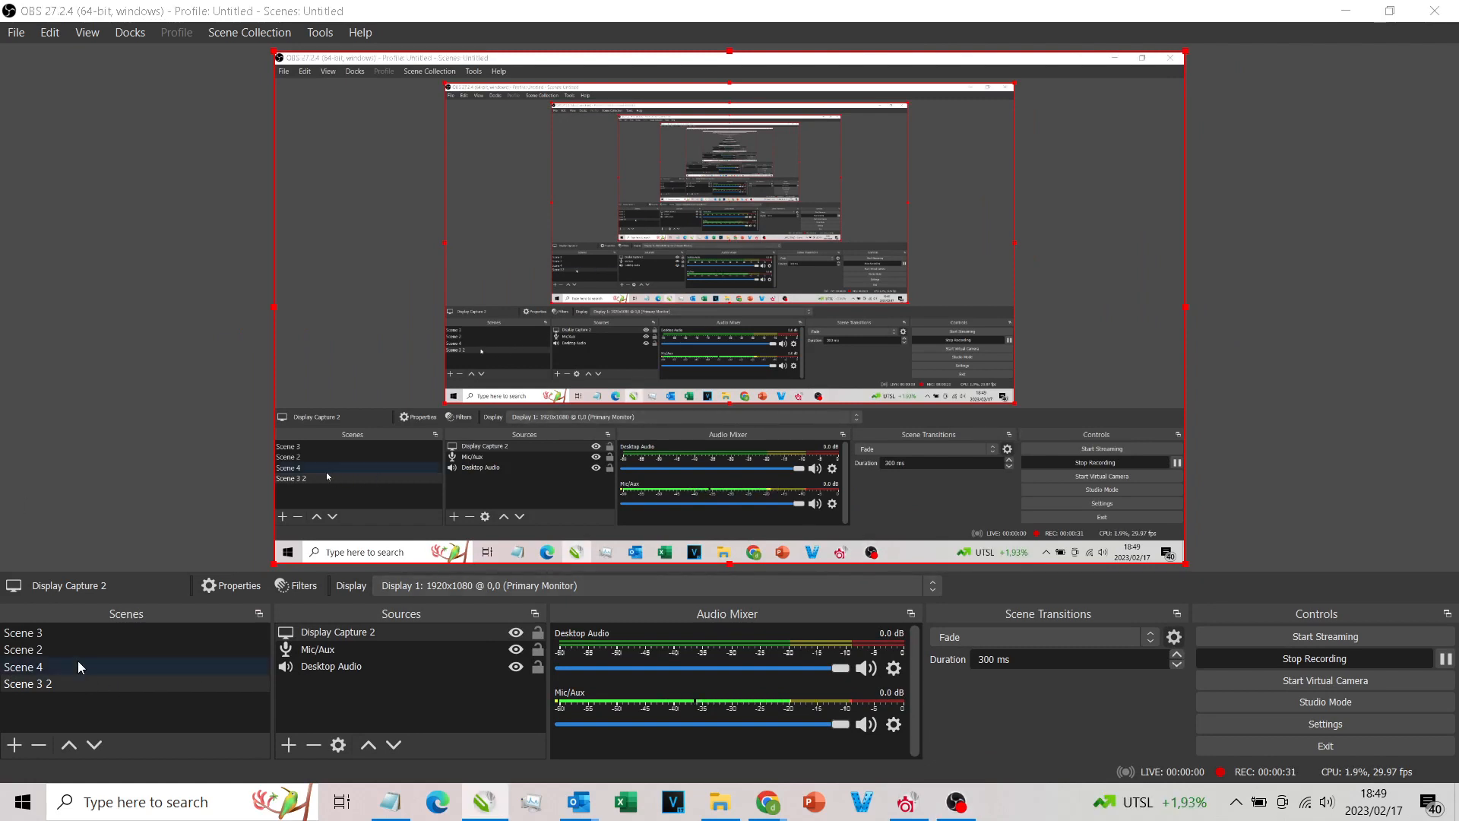
# Step: Set the Display Capture 2 source of Scene 3 to capture Display 2: 1920x1080 @ -1920,0
pyautogui.click(69, 634)
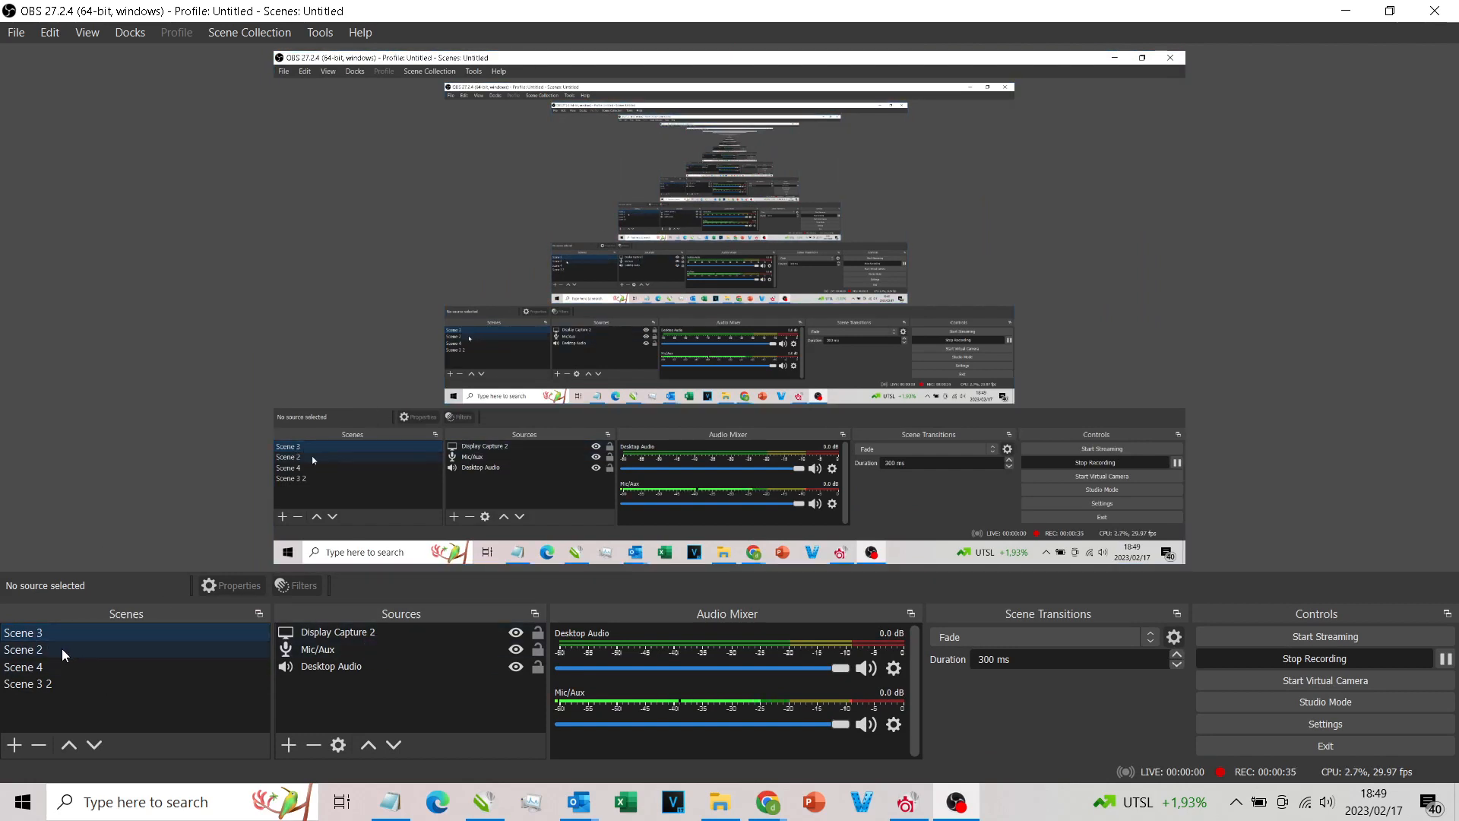
pyautogui.click(62, 683)
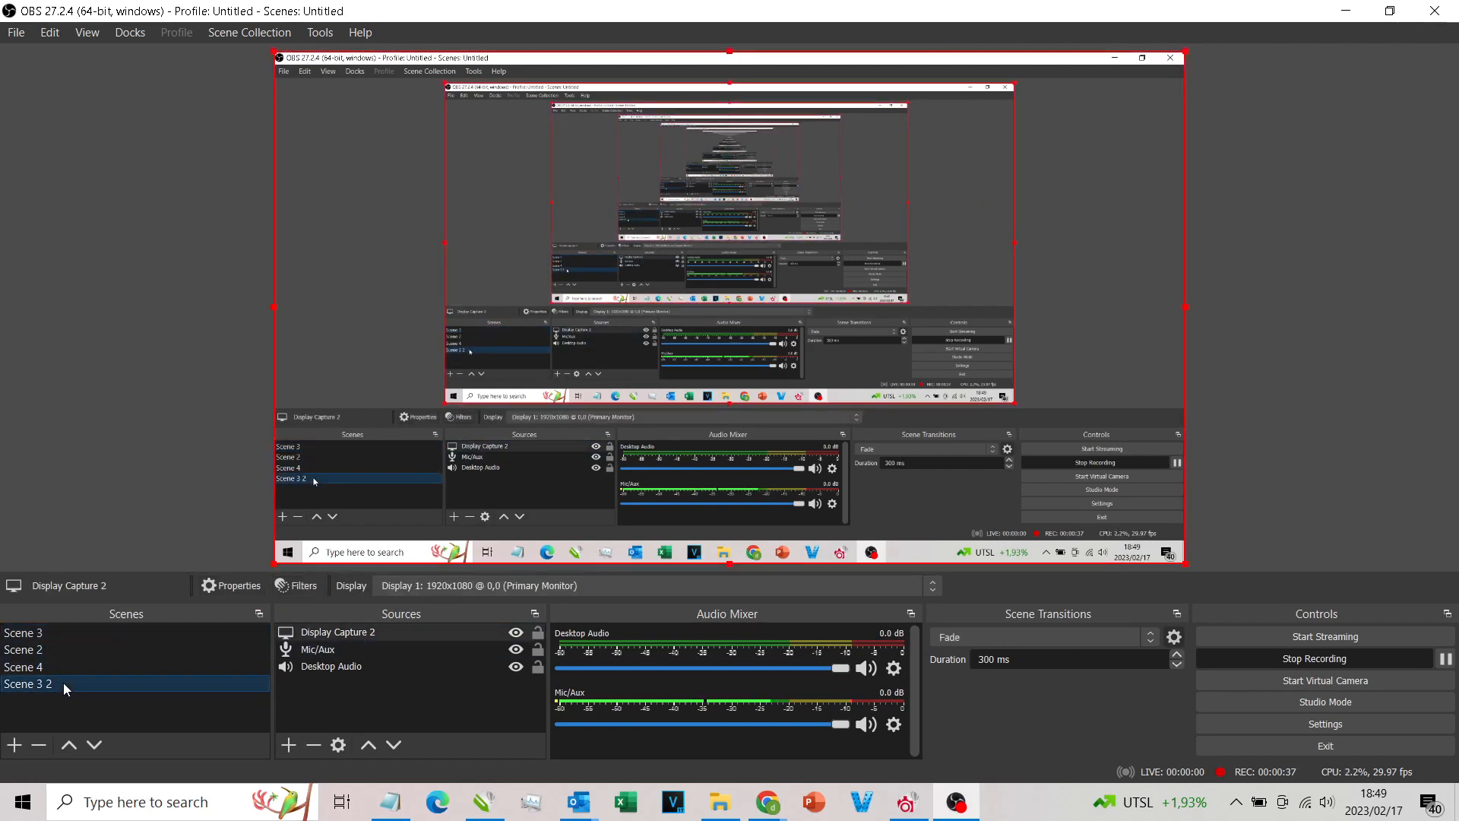
pyautogui.click(62, 632)
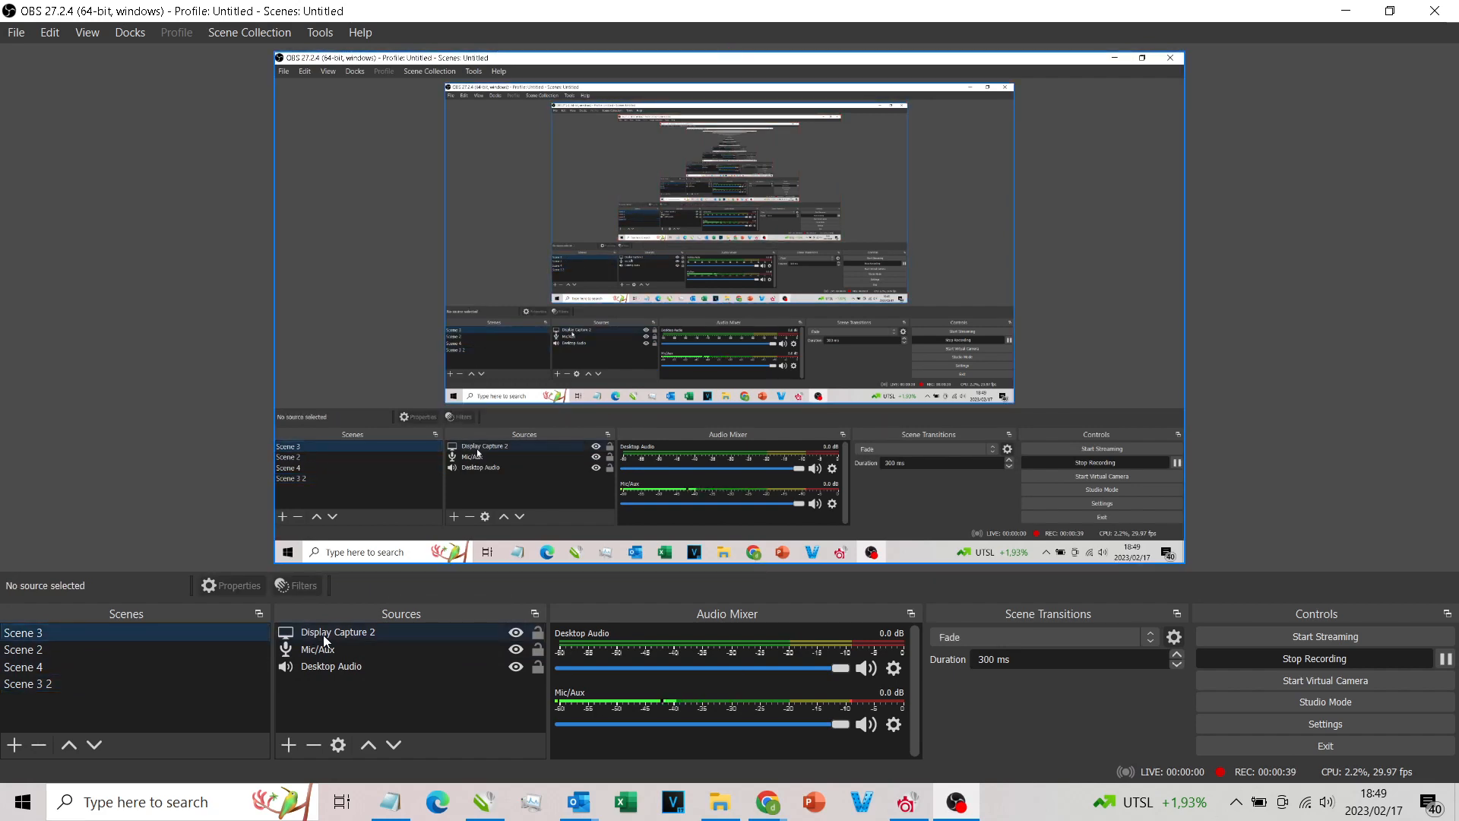
pyautogui.doubleClick(342, 631)
pyautogui.click(546, 545)
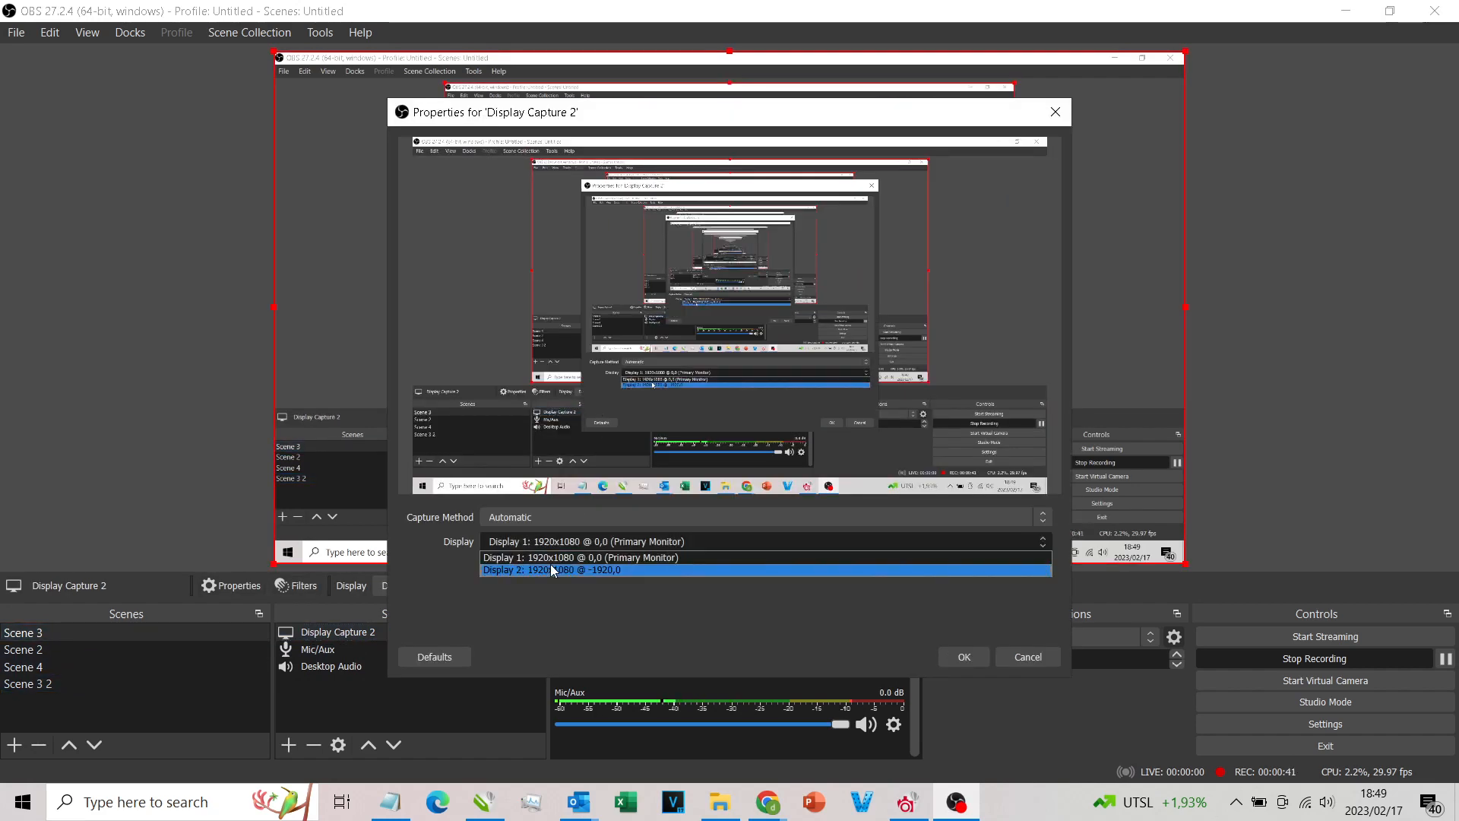
pyautogui.click(550, 566)
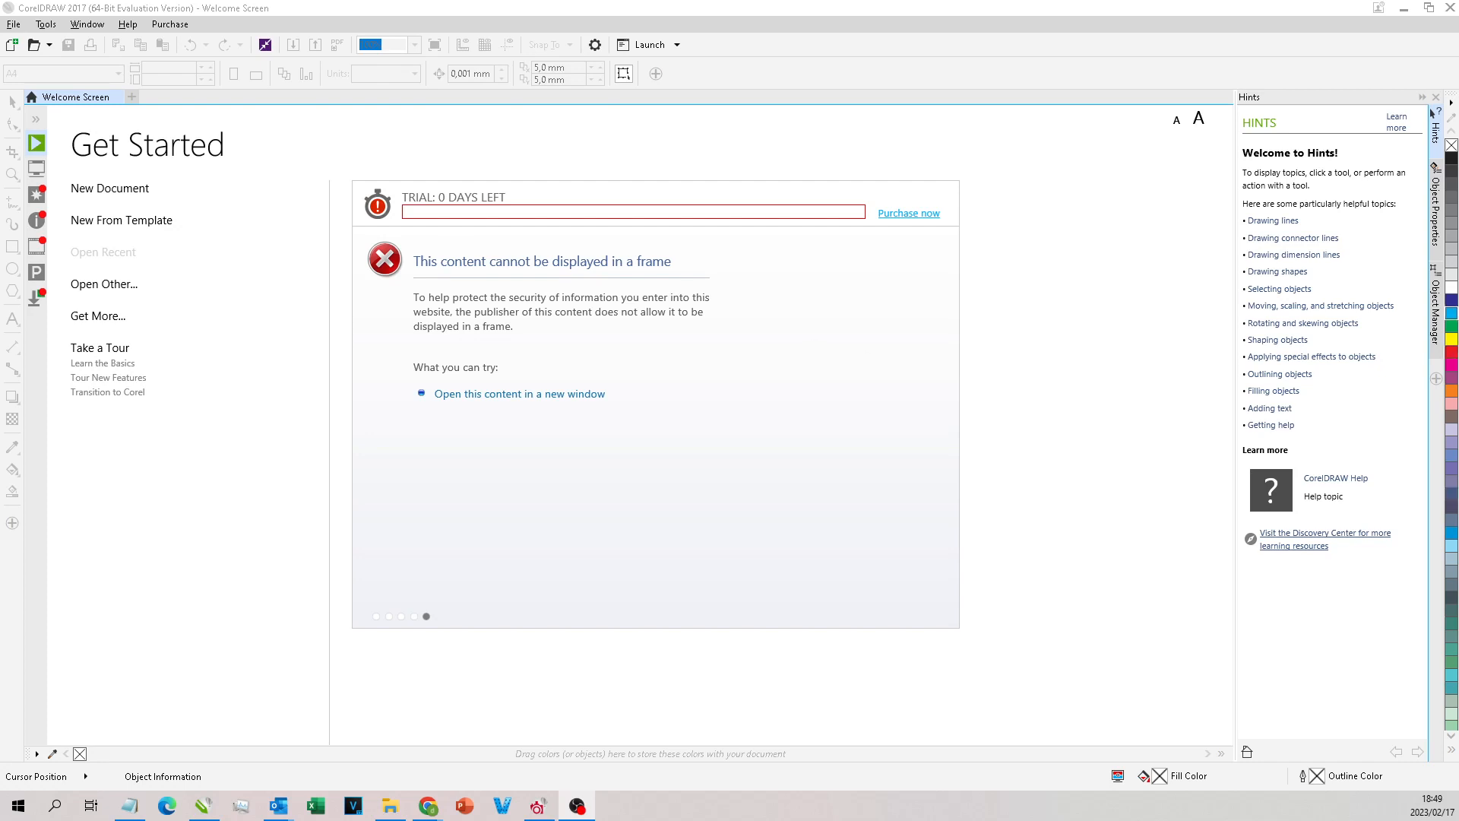
# Step: Create a new A4 document in CorelDRAW named Training, in millimetres, with the preview mode set to Normal
pyautogui.click(118, 190)
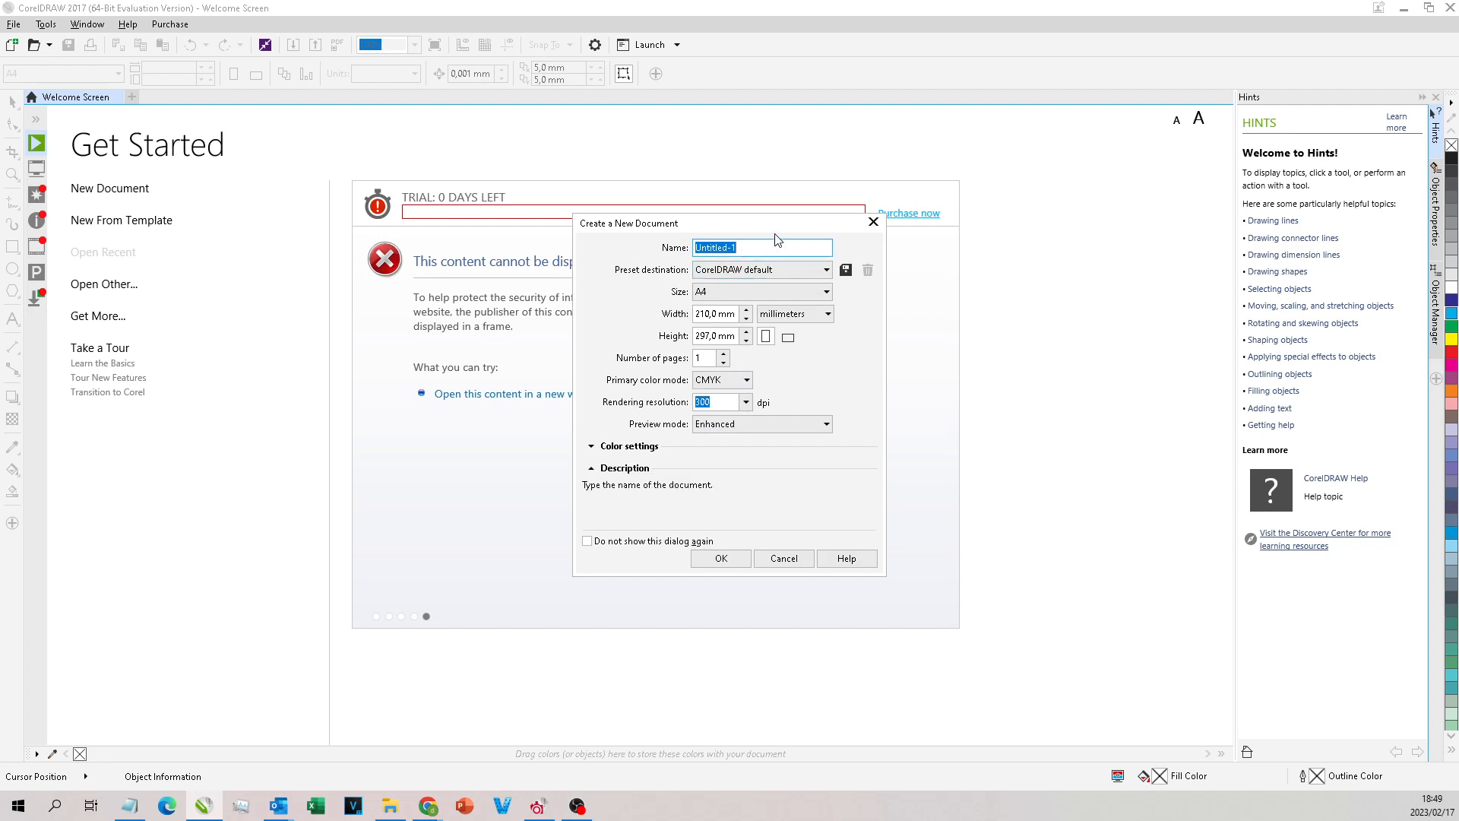
pyautogui.write('Training')
pyautogui.click(794, 270)
pyautogui.click(795, 271)
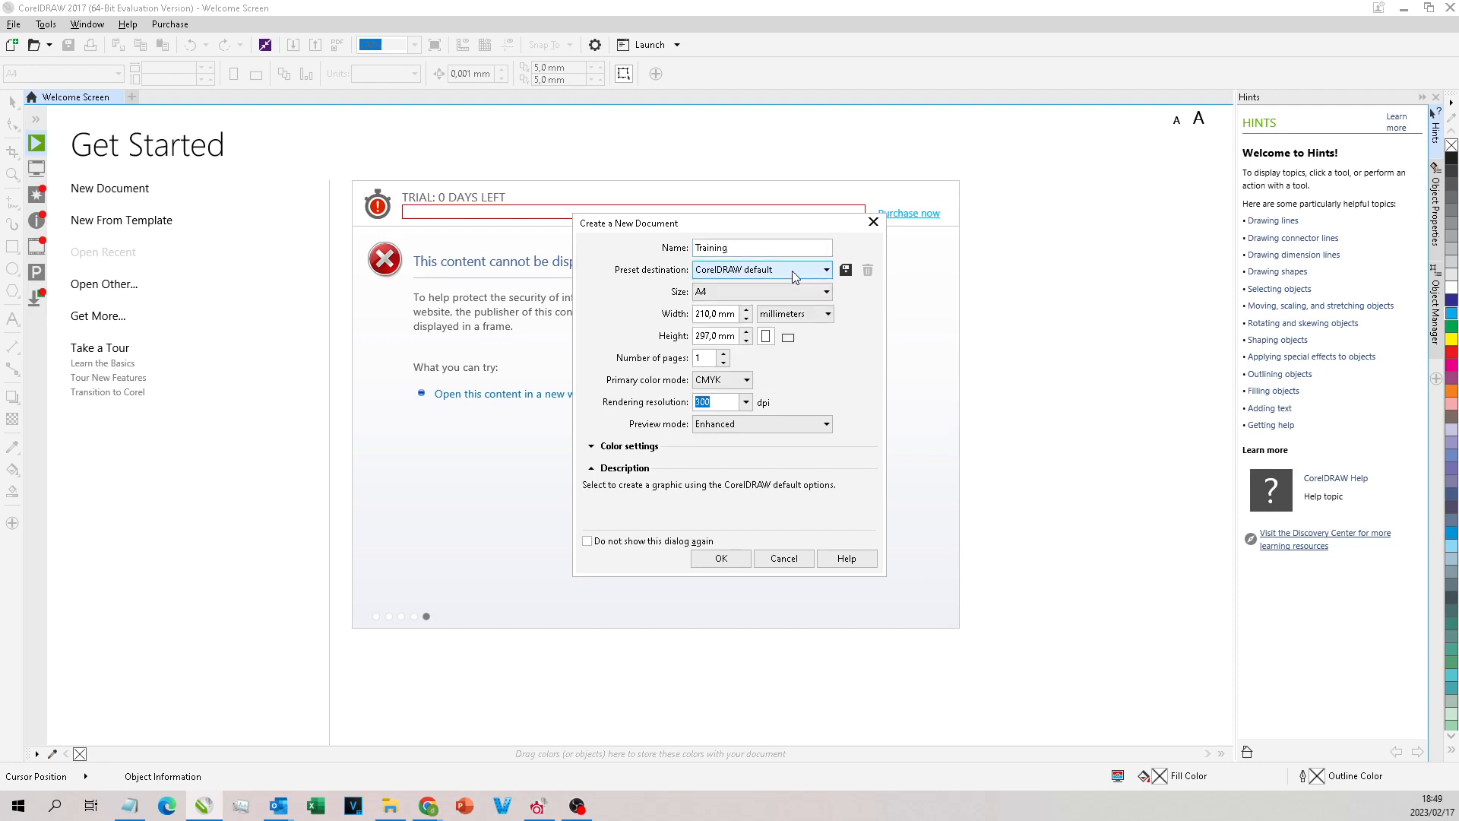
pyautogui.click(762, 290)
pyautogui.click(761, 290)
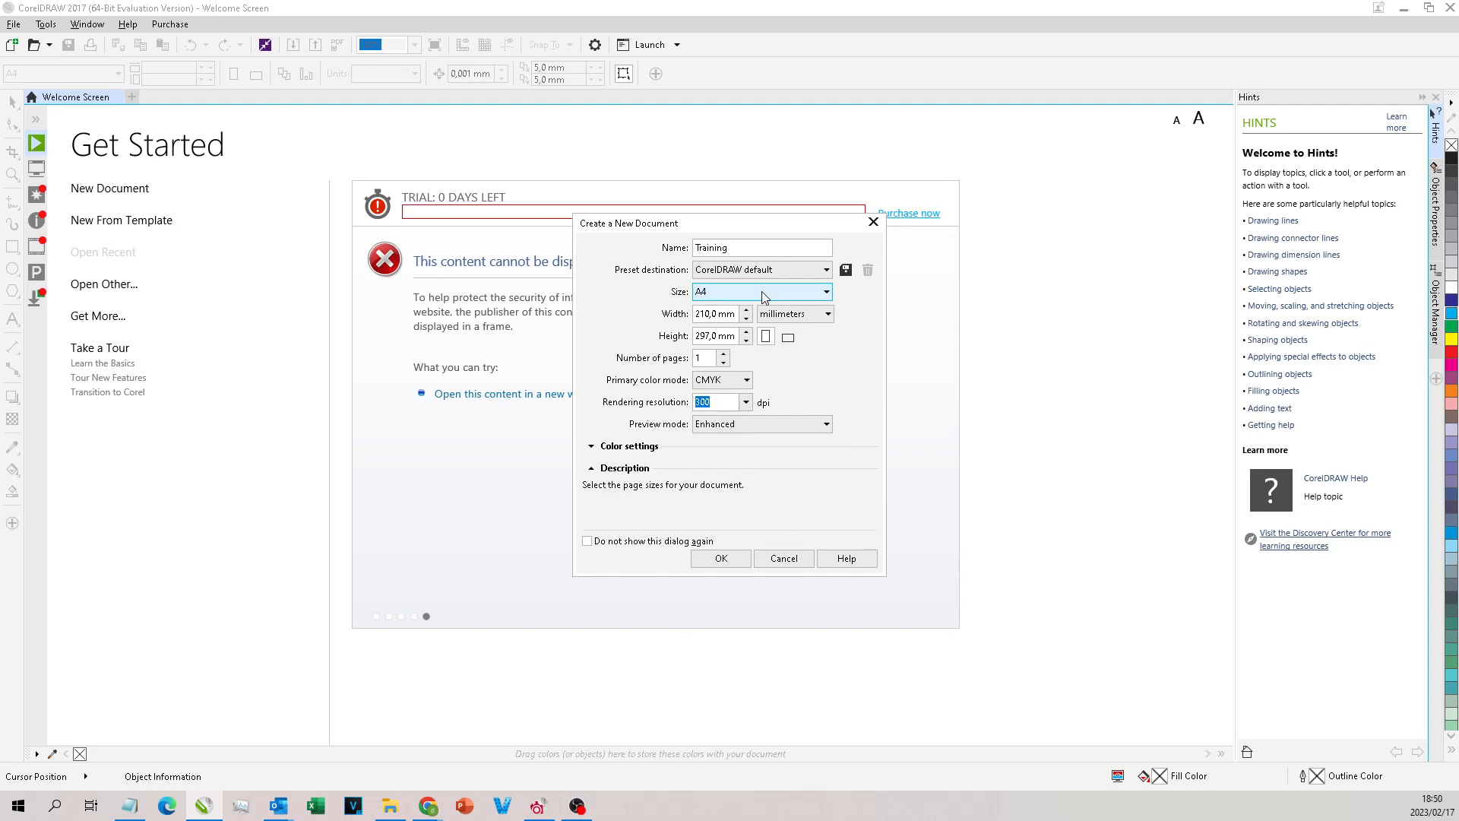
pyautogui.click(807, 315)
pyautogui.click(827, 315)
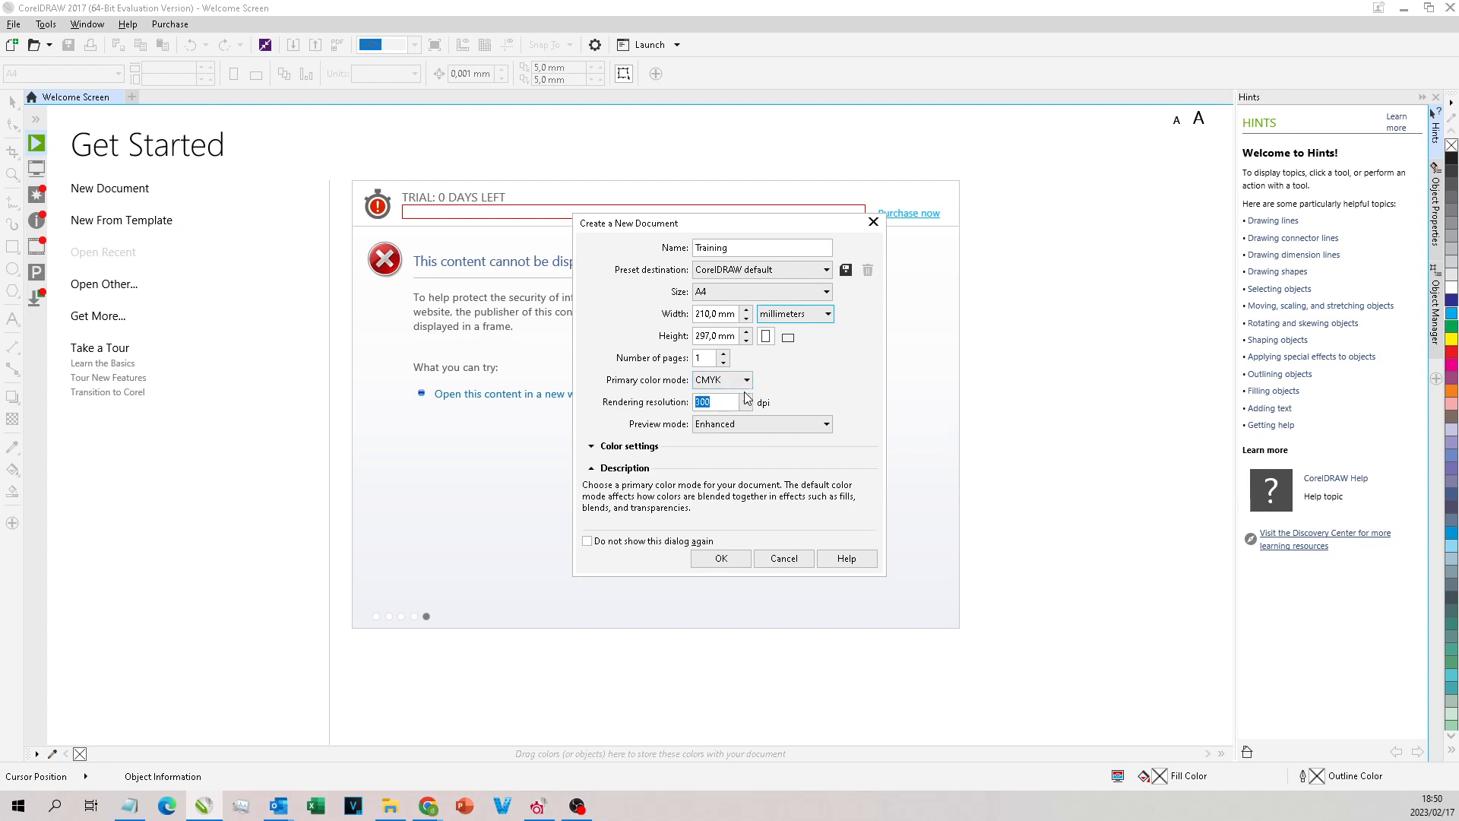
pyautogui.click(766, 424)
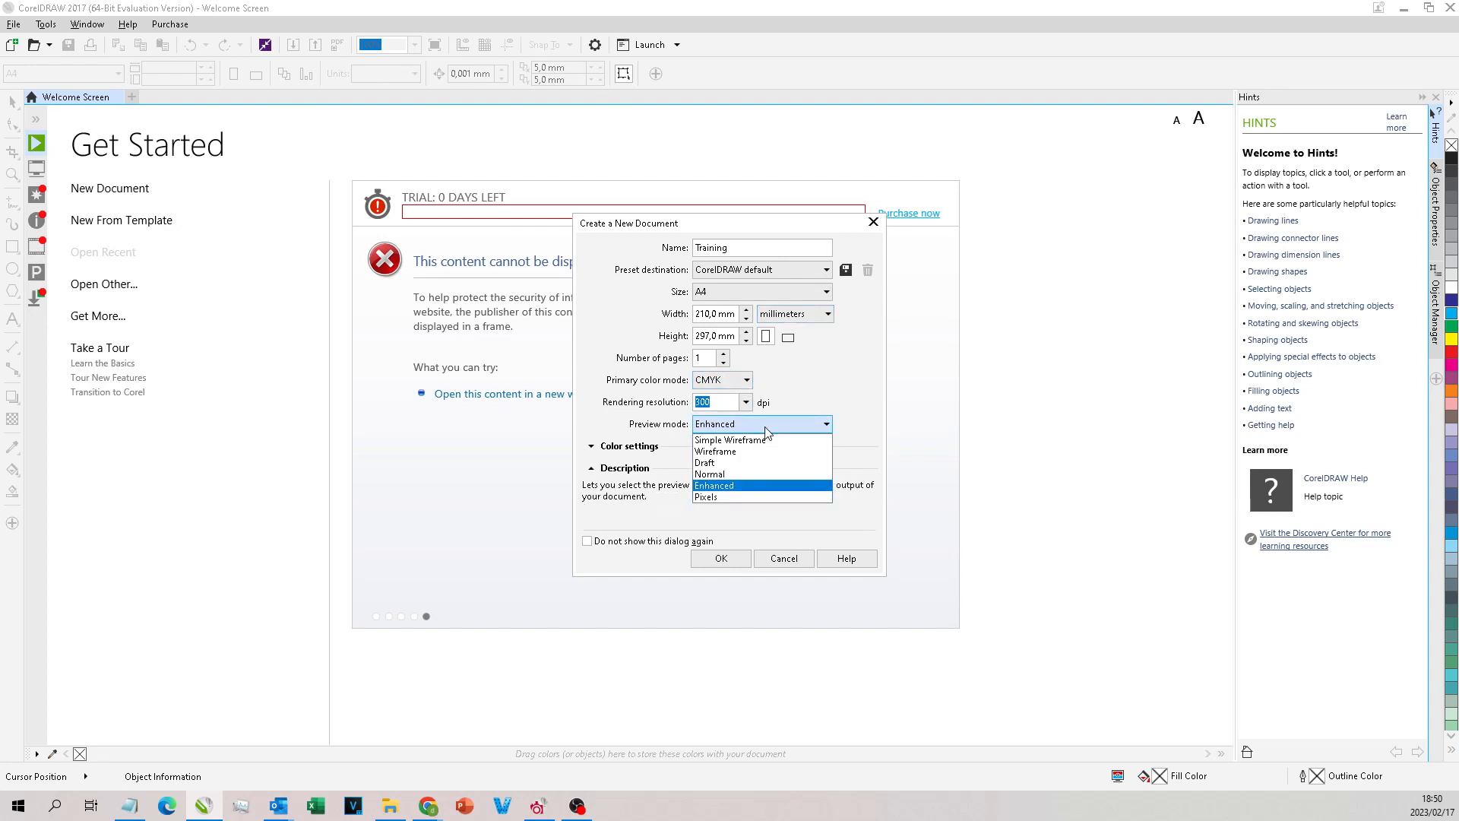
pyautogui.click(721, 475)
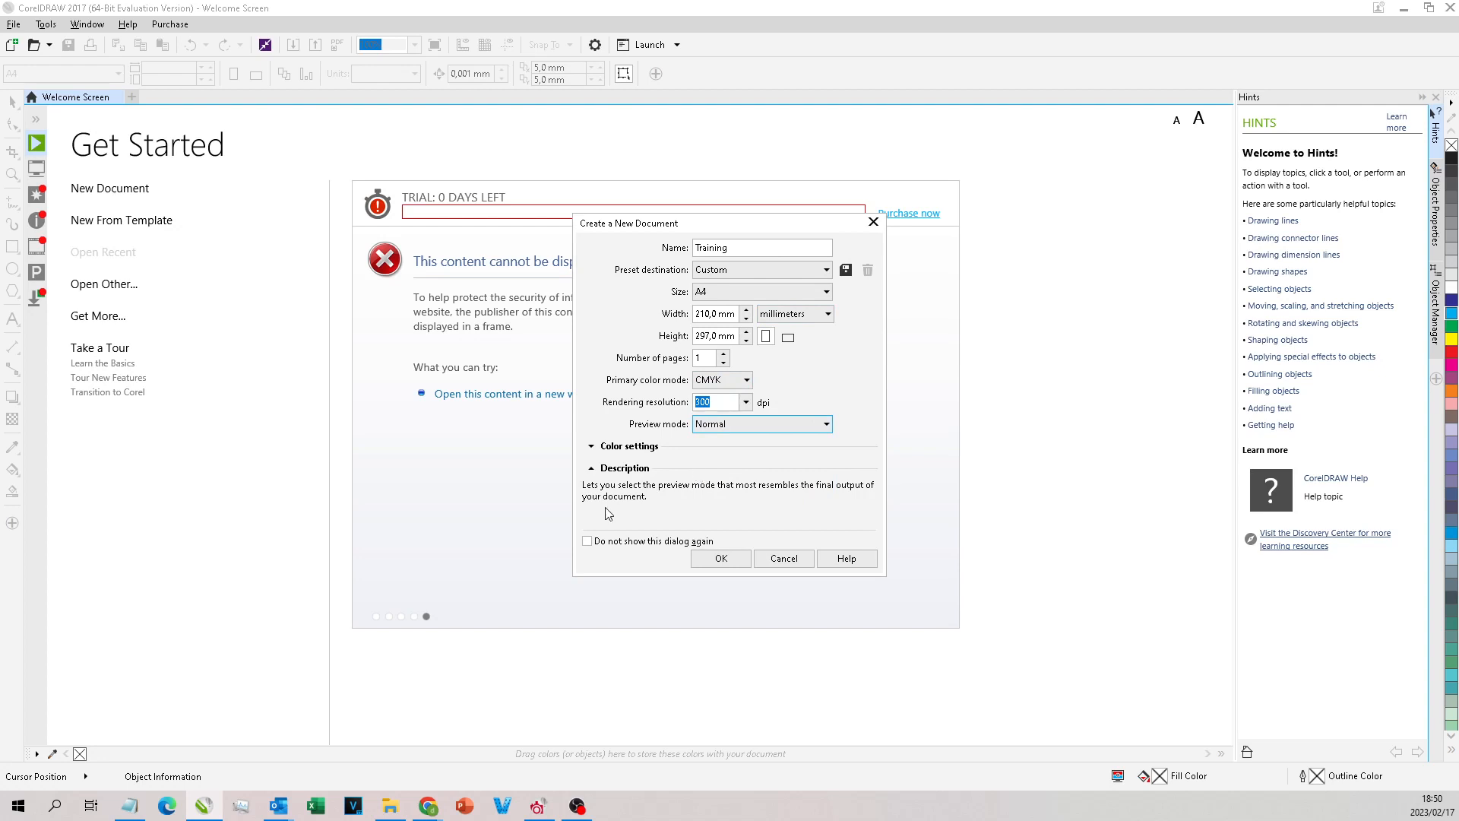
pyautogui.click(724, 561)
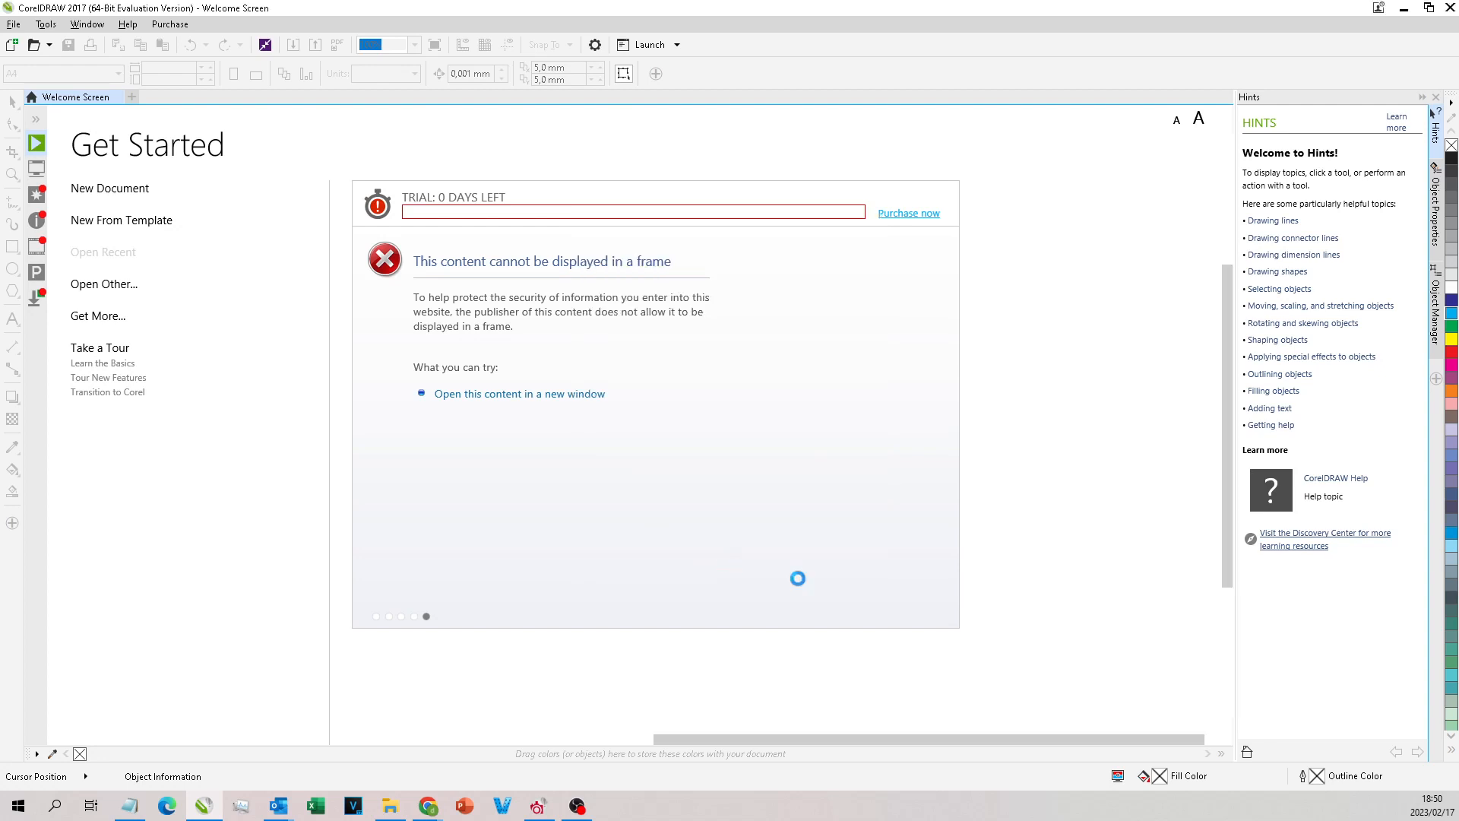
# Step: Bring the yellow outlined star and the butterfly images from File Explorer into the Training document, beside the page
pyautogui.click(69, 99)
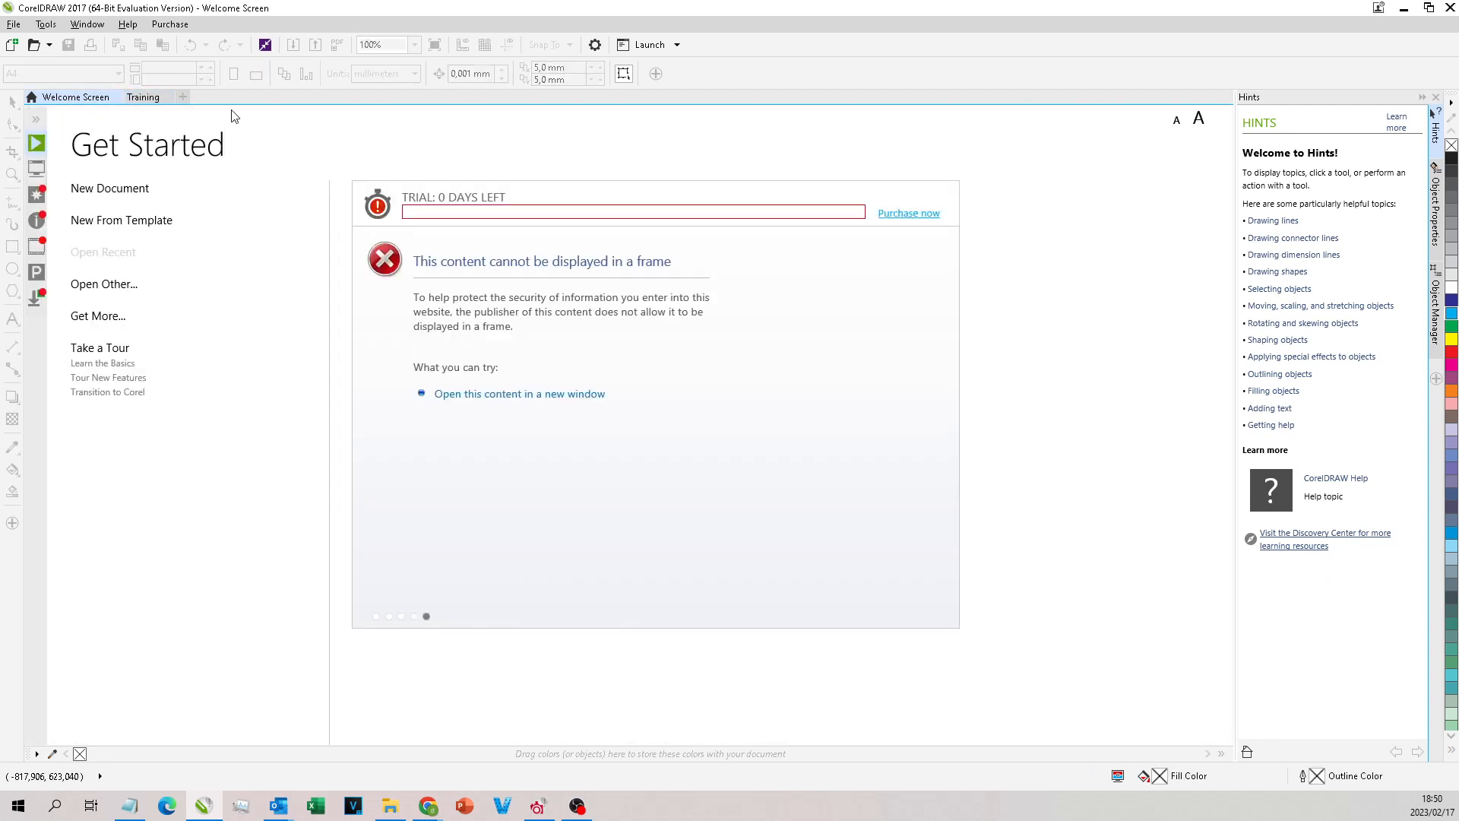
pyautogui.click(388, 798)
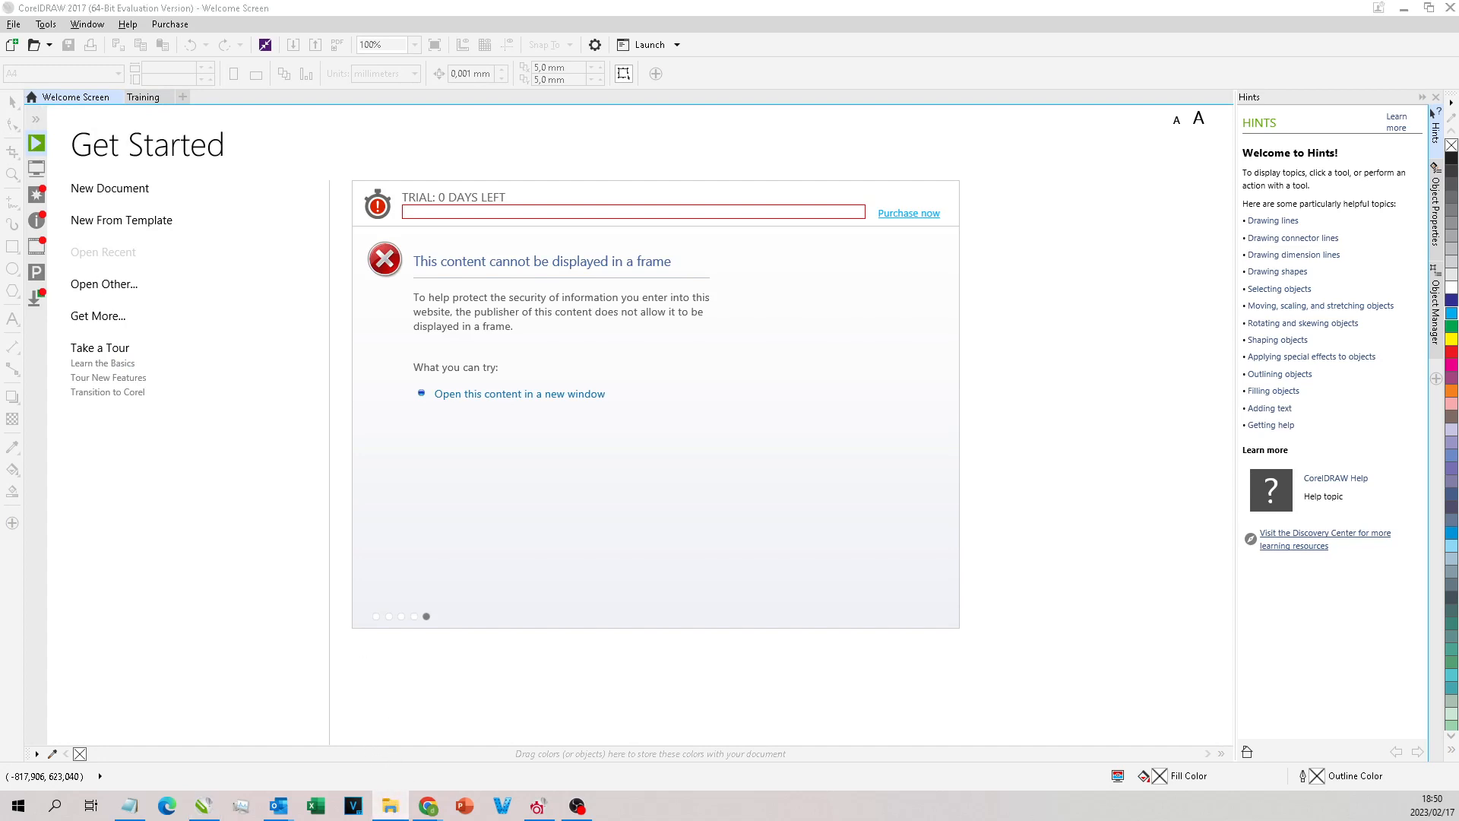
pyautogui.moveTo(706, 380); pyautogui.dragTo(1036, 482)
pyautogui.click(143, 97)
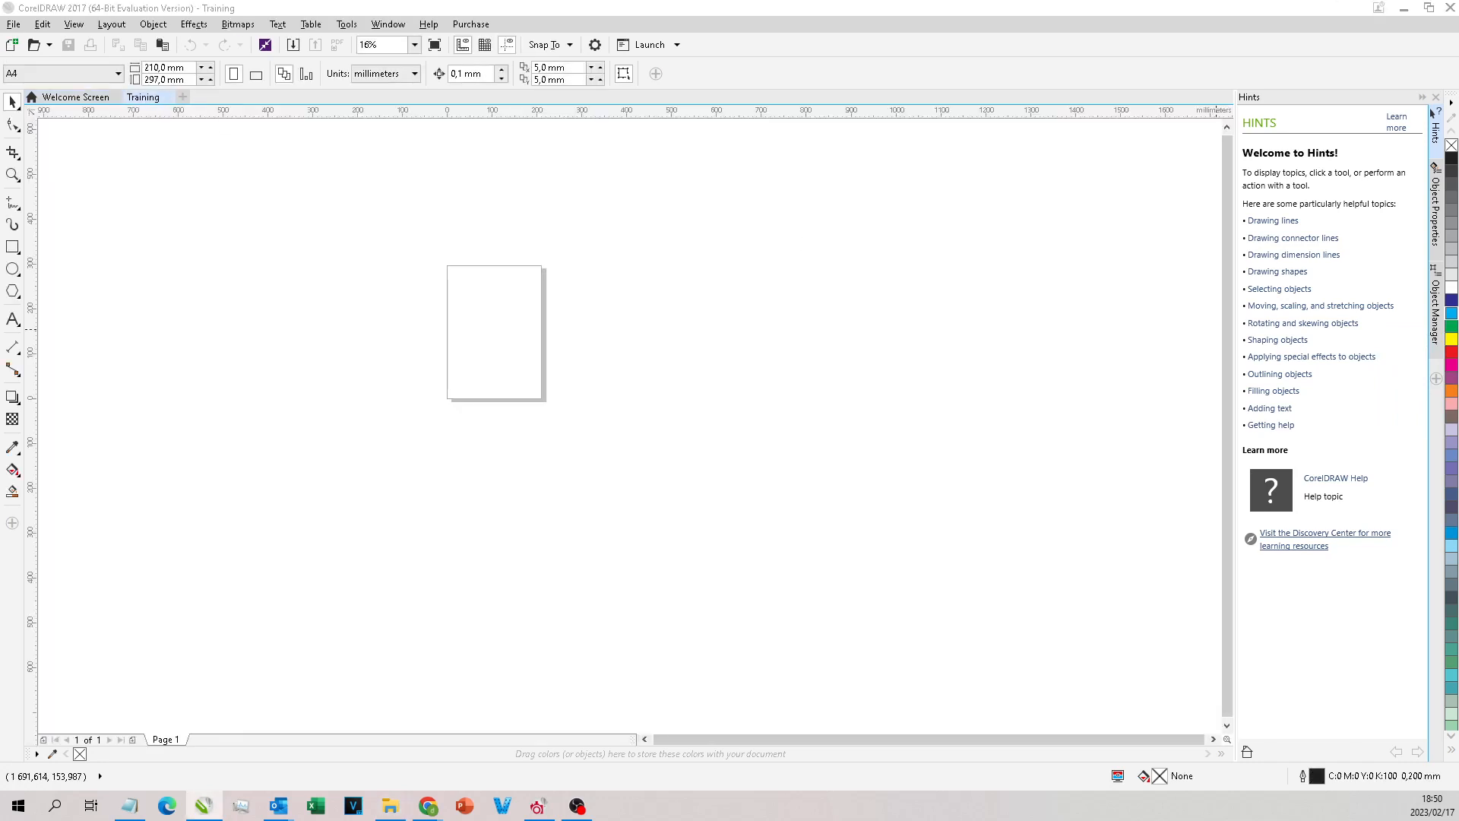
pyautogui.moveTo(1458, 342); pyautogui.dragTo(794, 311)
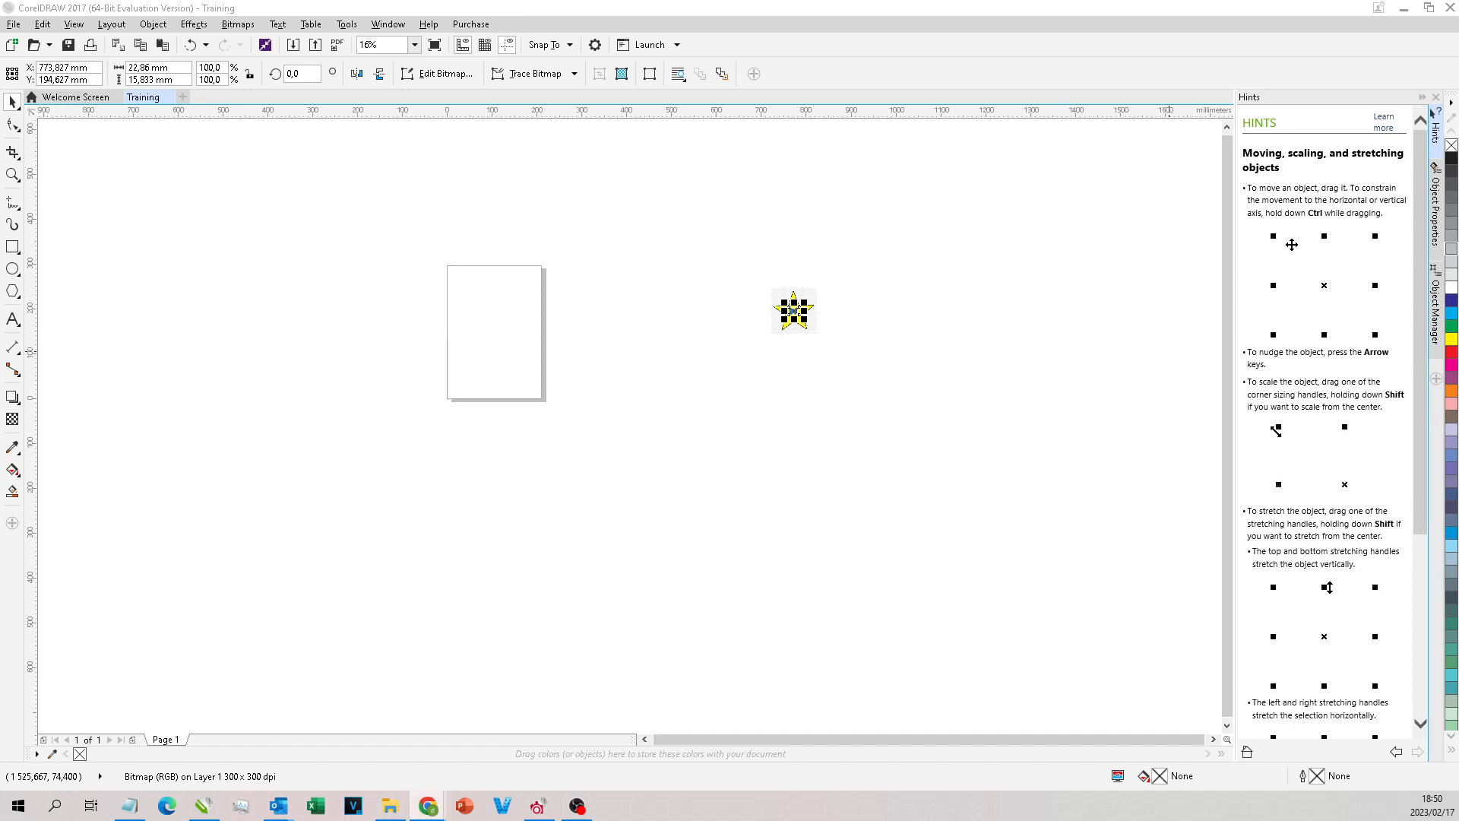
# Step: Paste a screenshot of the golden star image shown in Chrome into the Training document
pyautogui.hotkey('alt', 'Tab')
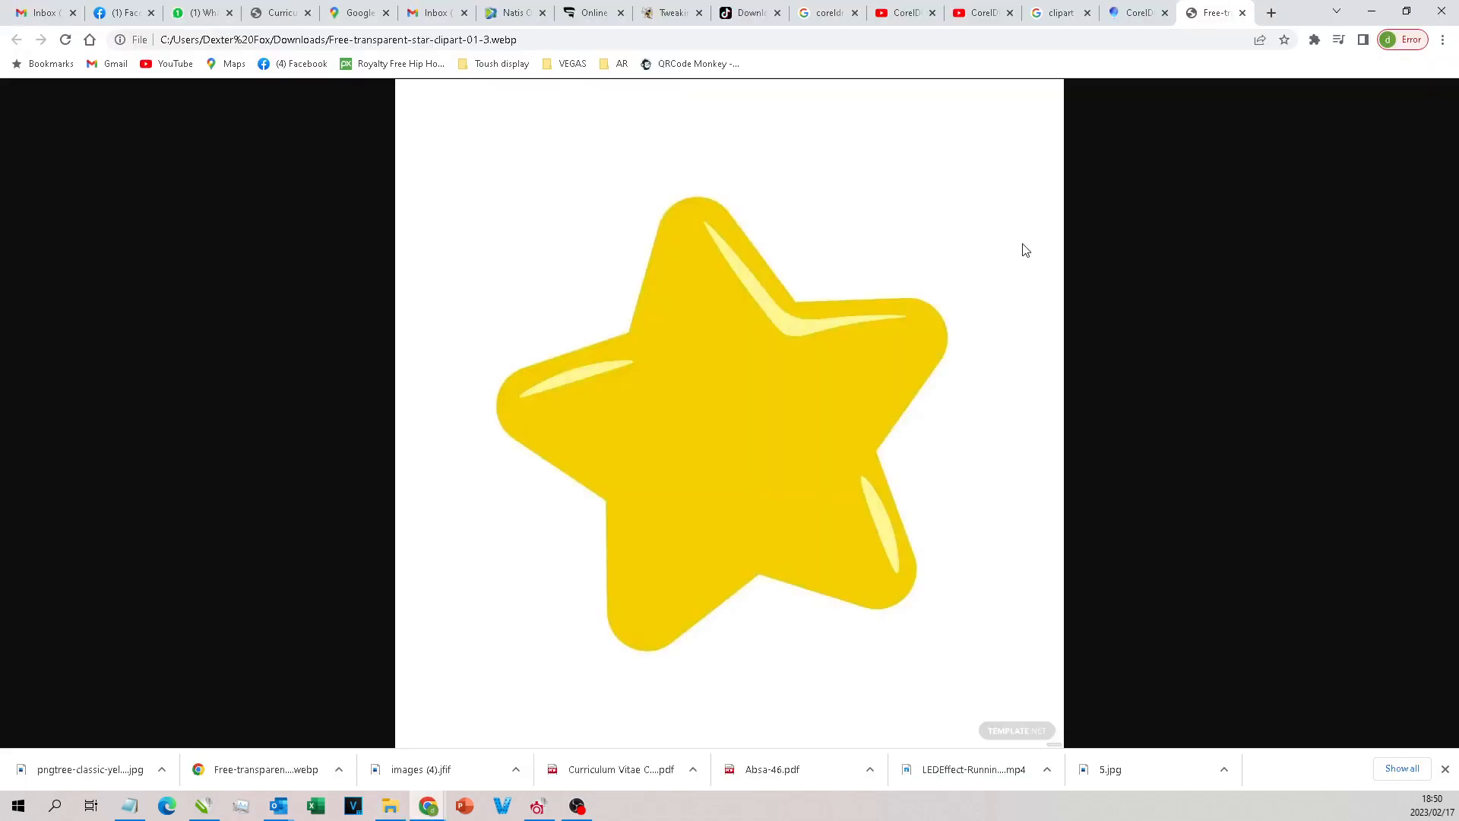
pyautogui.click(1370, 12)
pyautogui.hotkey('ctrl', 'v')
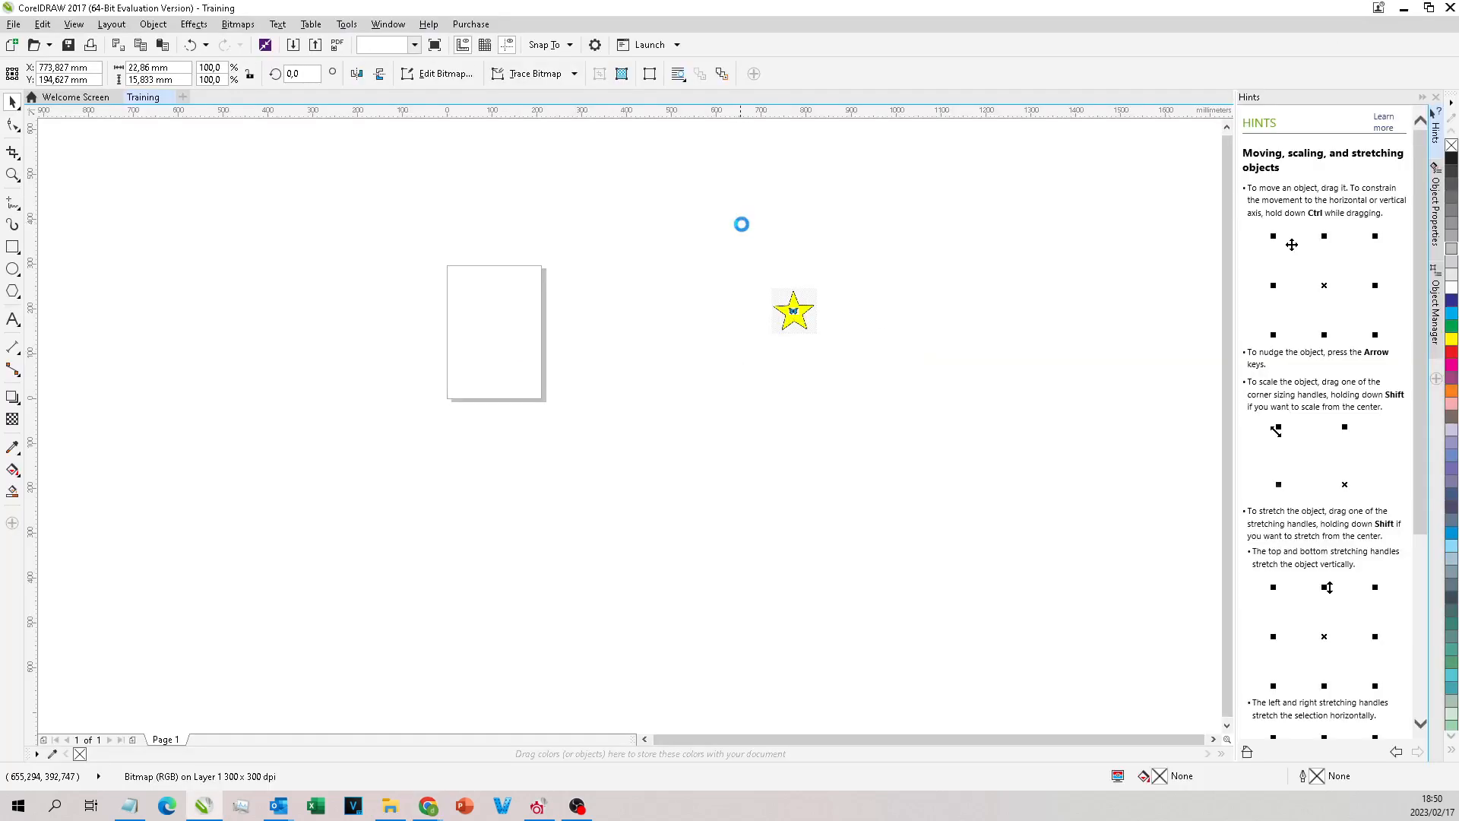
# Step: Draw a rectangle about 236 × 242 mm around the golden star in the pasted screenshot
pyautogui.click(12, 247)
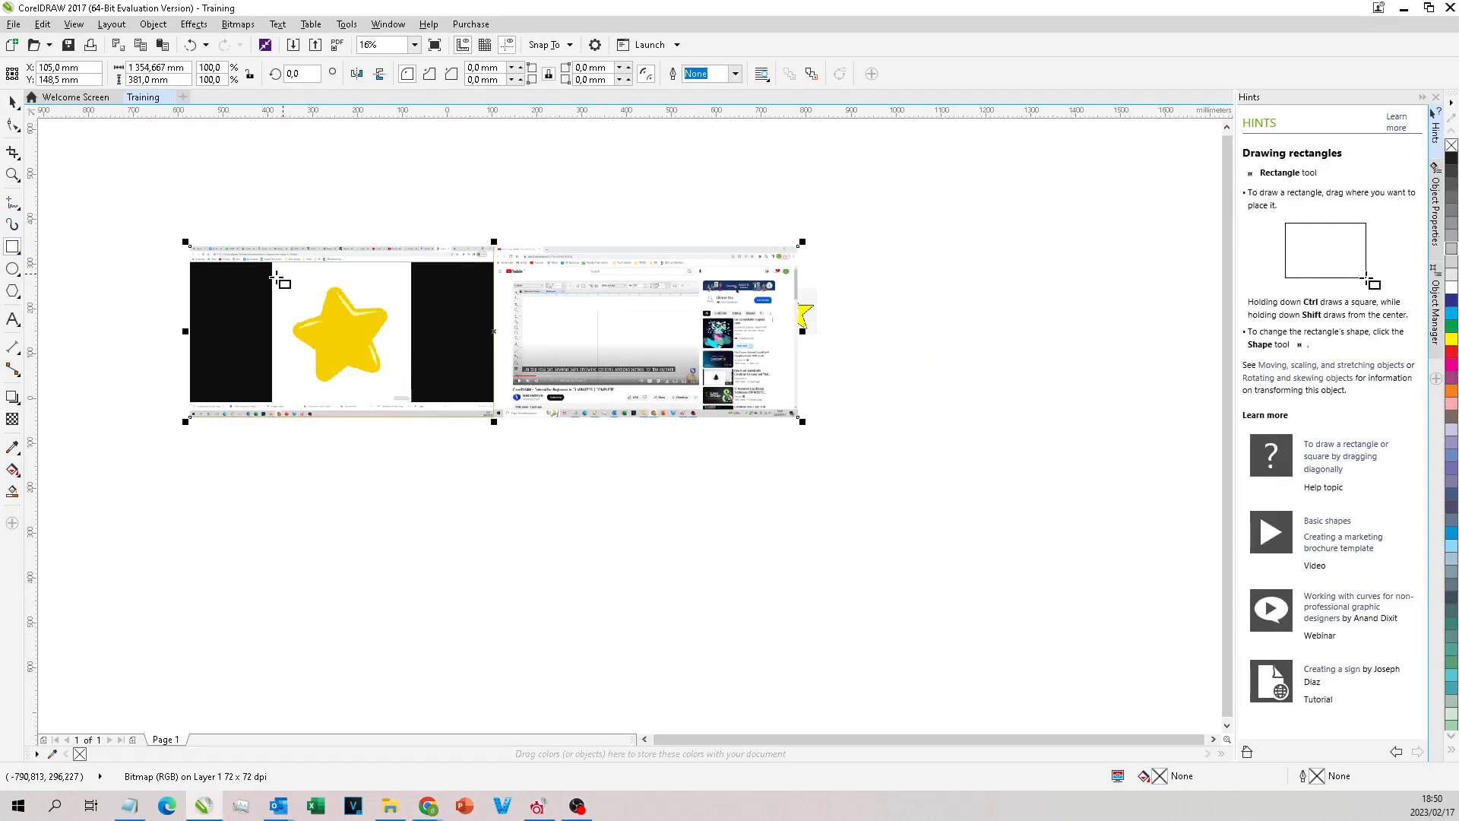
pyautogui.scroll(2, 294, 292)
pyautogui.moveTo(326, 253); pyautogui.dragTo(539, 494)
pyautogui.moveTo(432, 248); pyautogui.dragTo(430, 273)
# Step: Intersect the rectangle with the pasted screenshot and delete the full screenshot, keeping only the golden star area
pyautogui.press('space')
pyautogui.keyDown('shift'); pyautogui.click(309, 392); pyautogui.keyUp('shift')
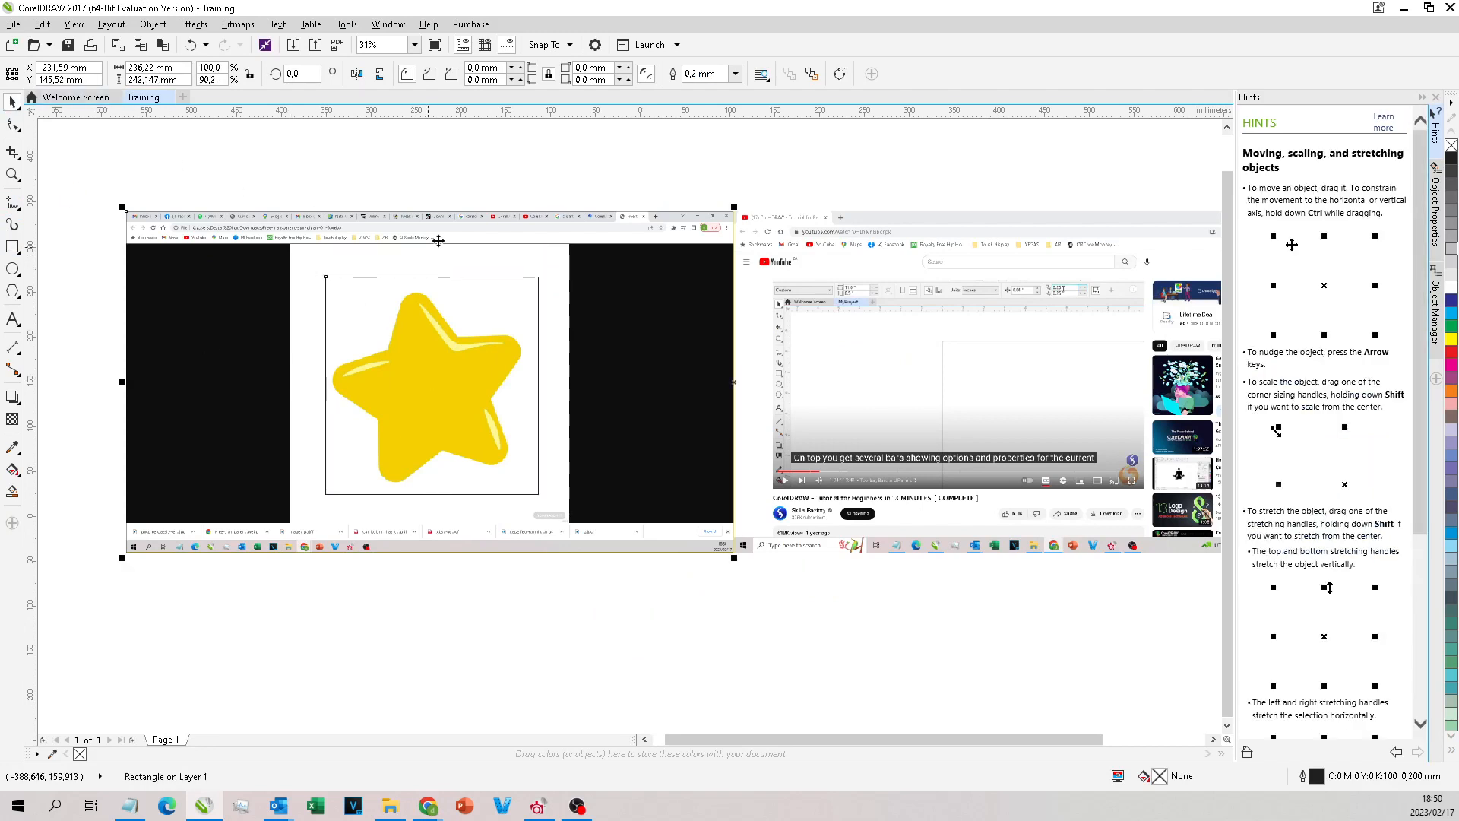
pyautogui.click(479, 74)
pyautogui.click(583, 312)
pyautogui.press('Delete')
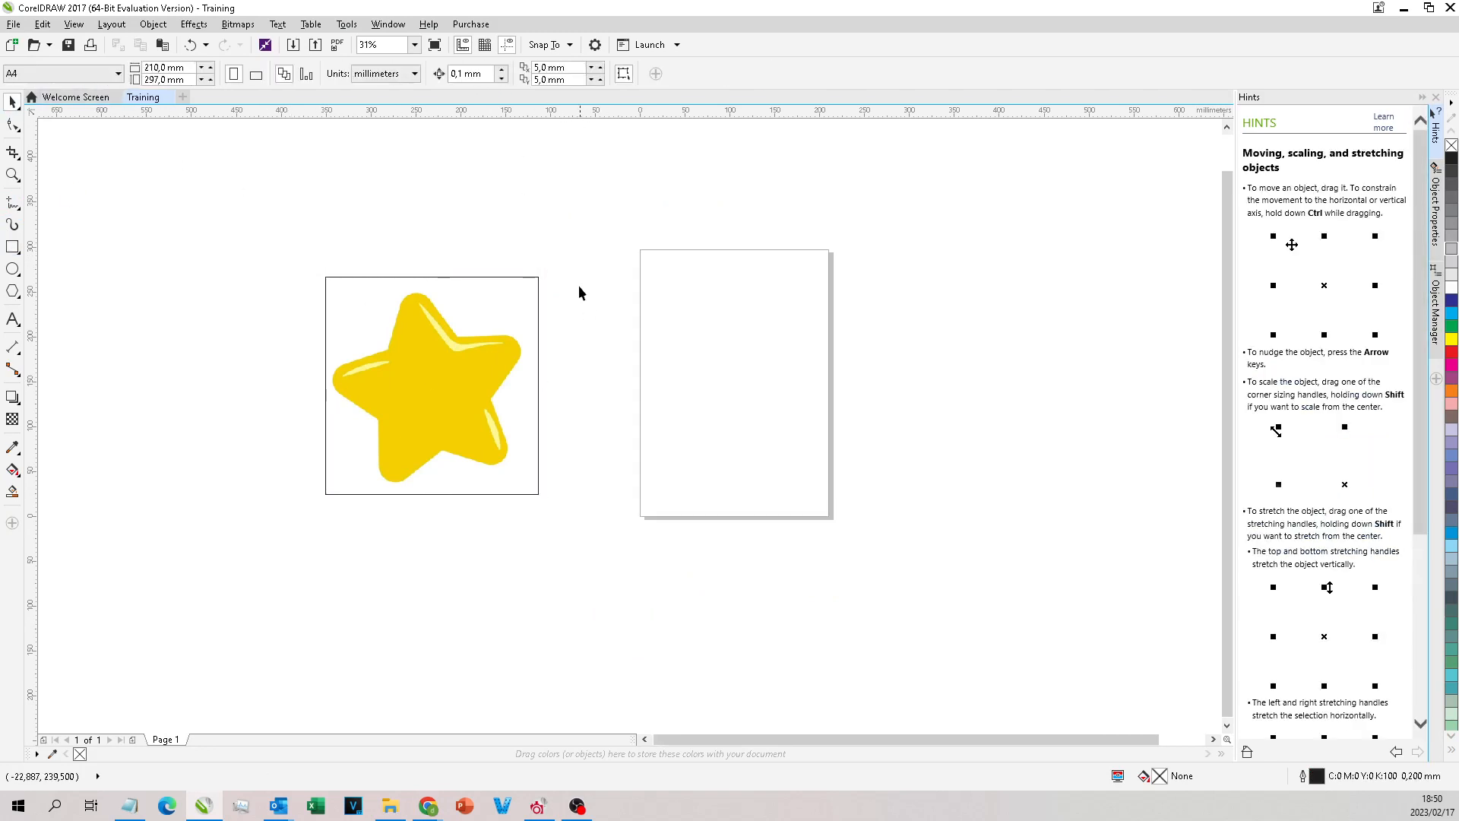
# Step: Move the cropped golden star to the far side of the page near the butterfly and place the yellow outlined star on the page
pyautogui.scroll(-2, 601, 294)
pyautogui.moveTo(532, 335); pyautogui.dragTo(1022, 426)
pyautogui.moveTo(974, 322); pyautogui.dragTo(284, 450)
pyautogui.scroll(1, 1038, 272)
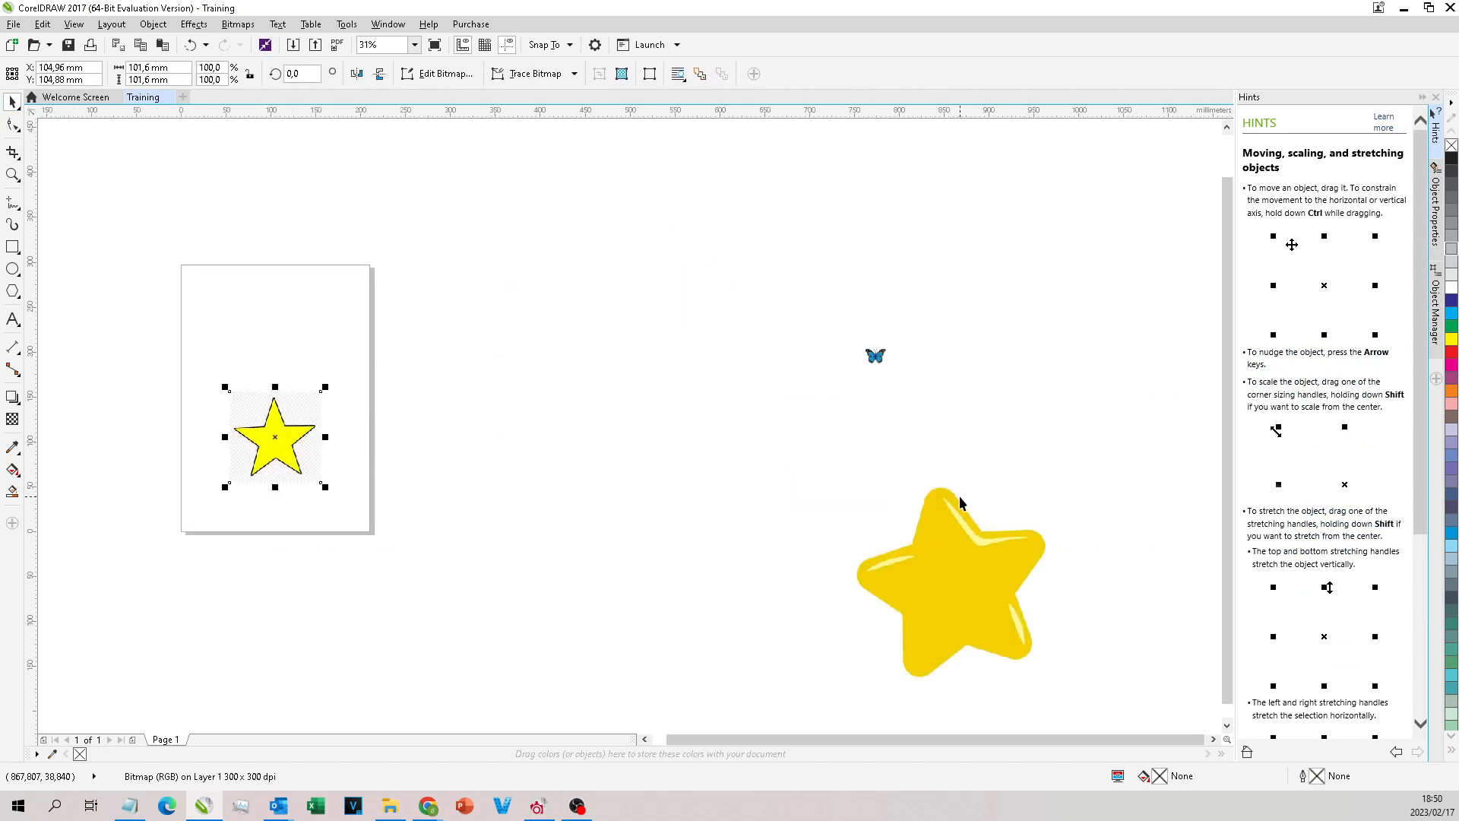
# Step: Enlarge the butterfly to about 181 × 125 mm above the golden star and the yellow outlined star to about 196 mm square on the page
pyautogui.moveTo(959, 518); pyautogui.dragTo(806, 476)
pyautogui.moveTo(875, 356); pyautogui.dragTo(856, 275)
pyautogui.scroll(-1, 850, 270)
pyautogui.scroll(1, 556, 327)
pyautogui.moveTo(592, 382); pyautogui.dragTo(670, 263)
pyautogui.moveTo(632, 360); pyautogui.dragTo(626, 351)
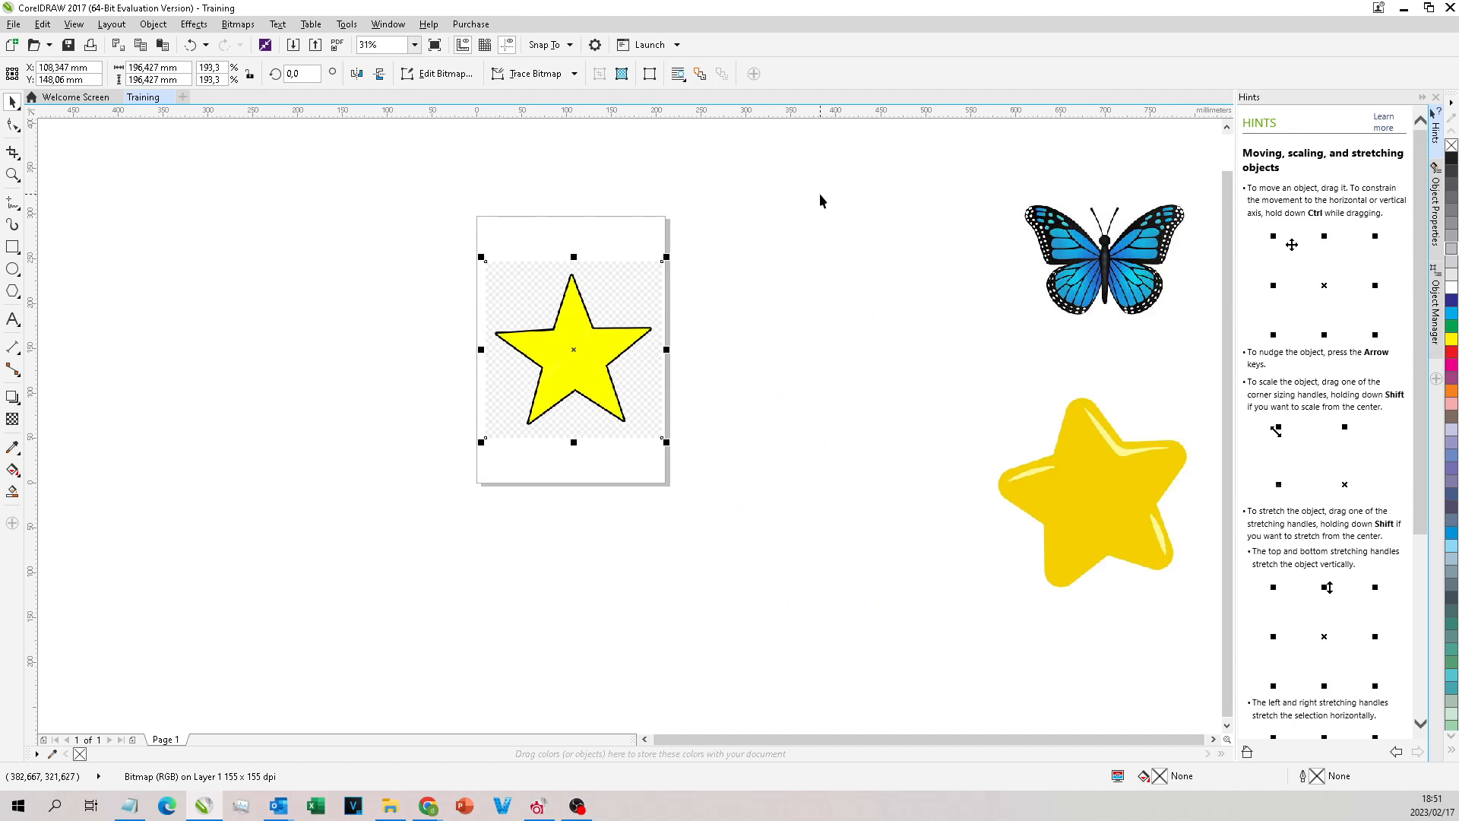
pyautogui.scroll(2, 569, 332)
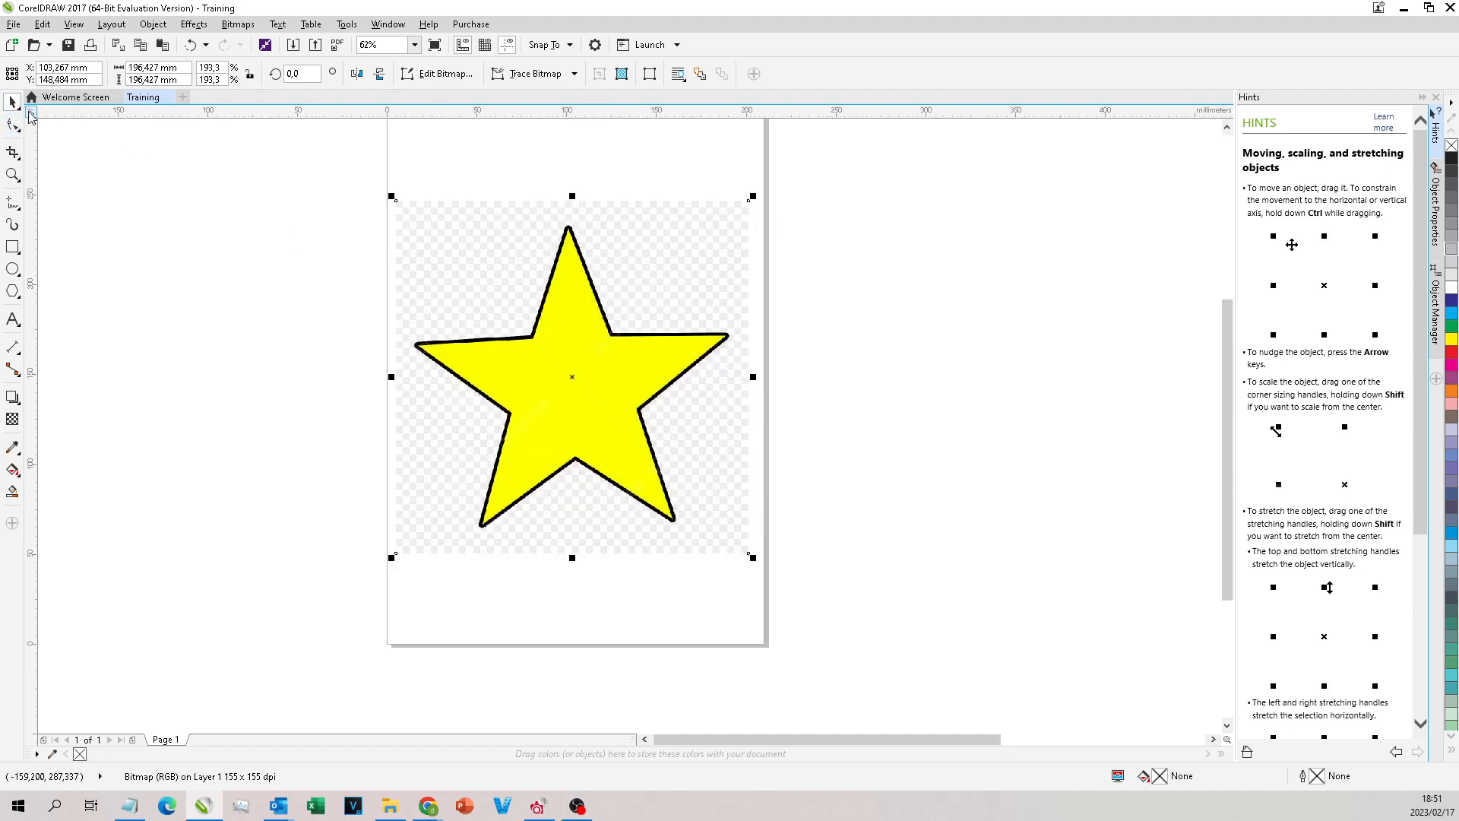
# Step: Reposition the yellow outlined star on the page with the Pick tool and move the butterfly closer to the page
pyautogui.click(582, 810)
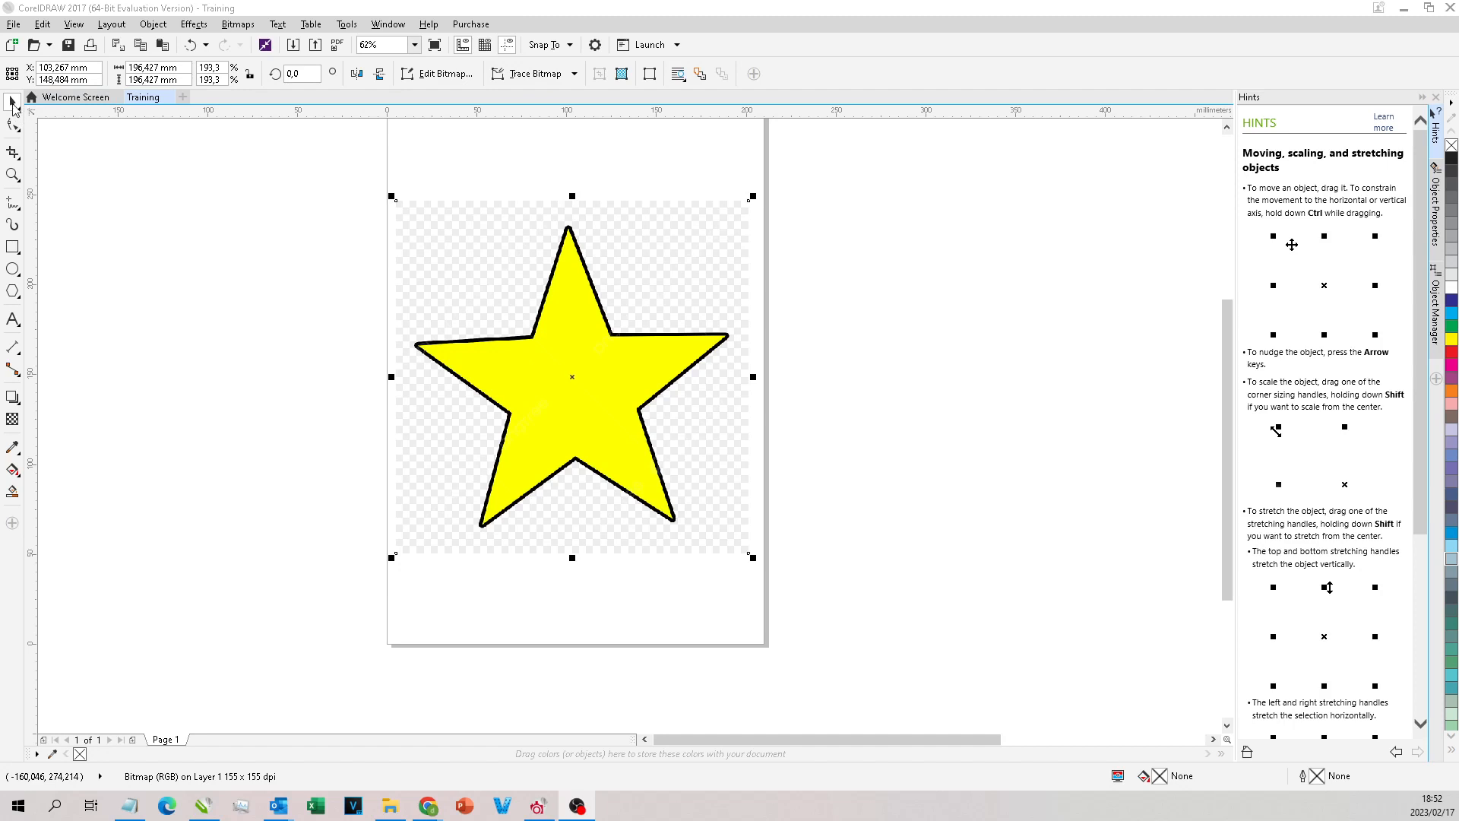
pyautogui.moveTo(552, 251); pyautogui.dragTo(521, 237)
pyautogui.click(933, 278)
pyautogui.moveTo(623, 317); pyautogui.dragTo(645, 372)
pyautogui.scroll(-1, 654, 353)
pyautogui.click(1168, 287)
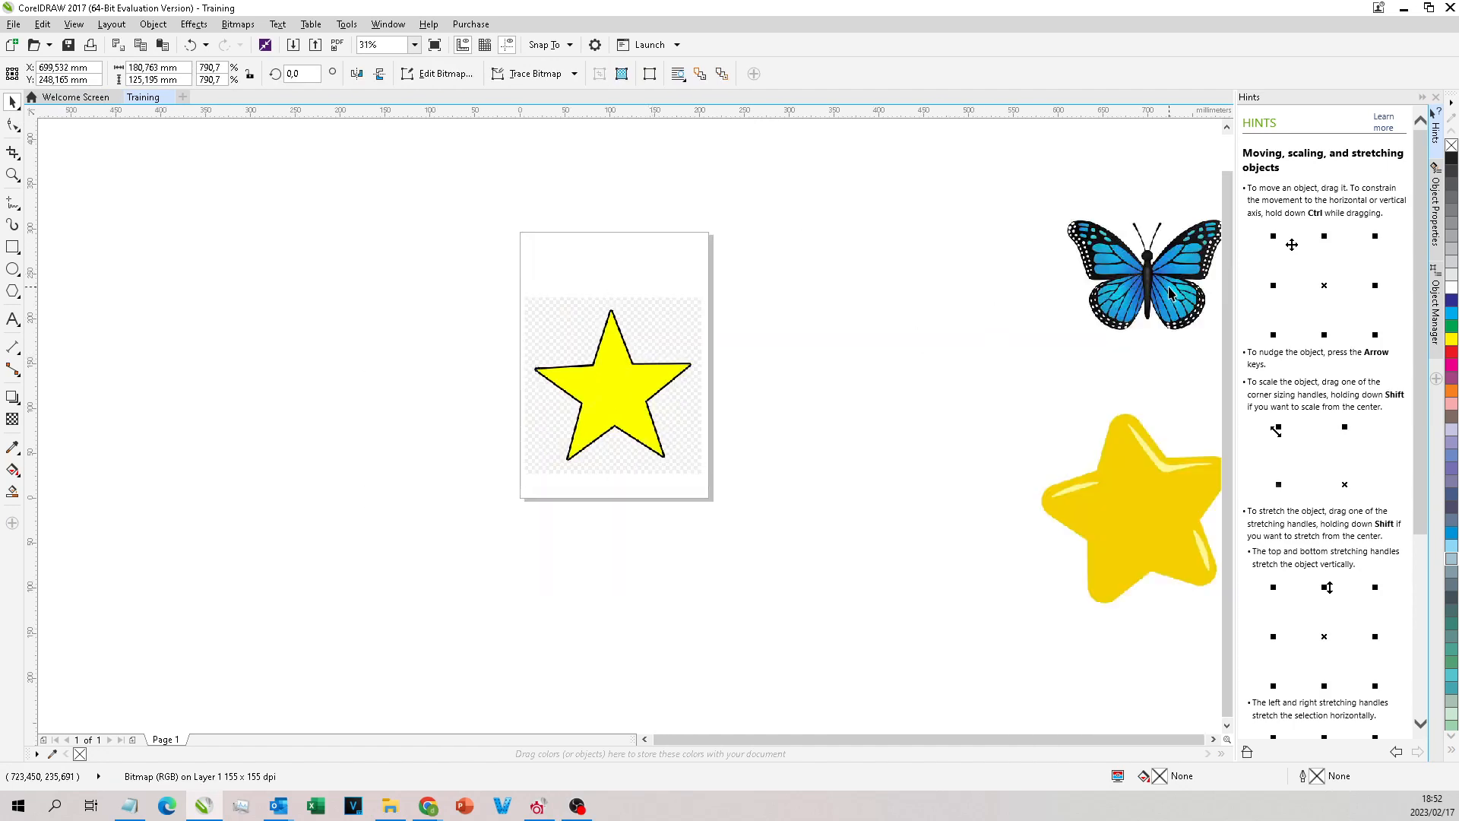
pyautogui.moveTo(1090, 306); pyautogui.dragTo(950, 429)
pyautogui.scroll(1, 678, 344)
pyautogui.moveTo(620, 356); pyautogui.dragTo(637, 338)
# Step: Shift the upper-left and lower-right corner nodes of the yellow outlined star bitmap slightly with the Shape tool
pyautogui.click(12, 125)
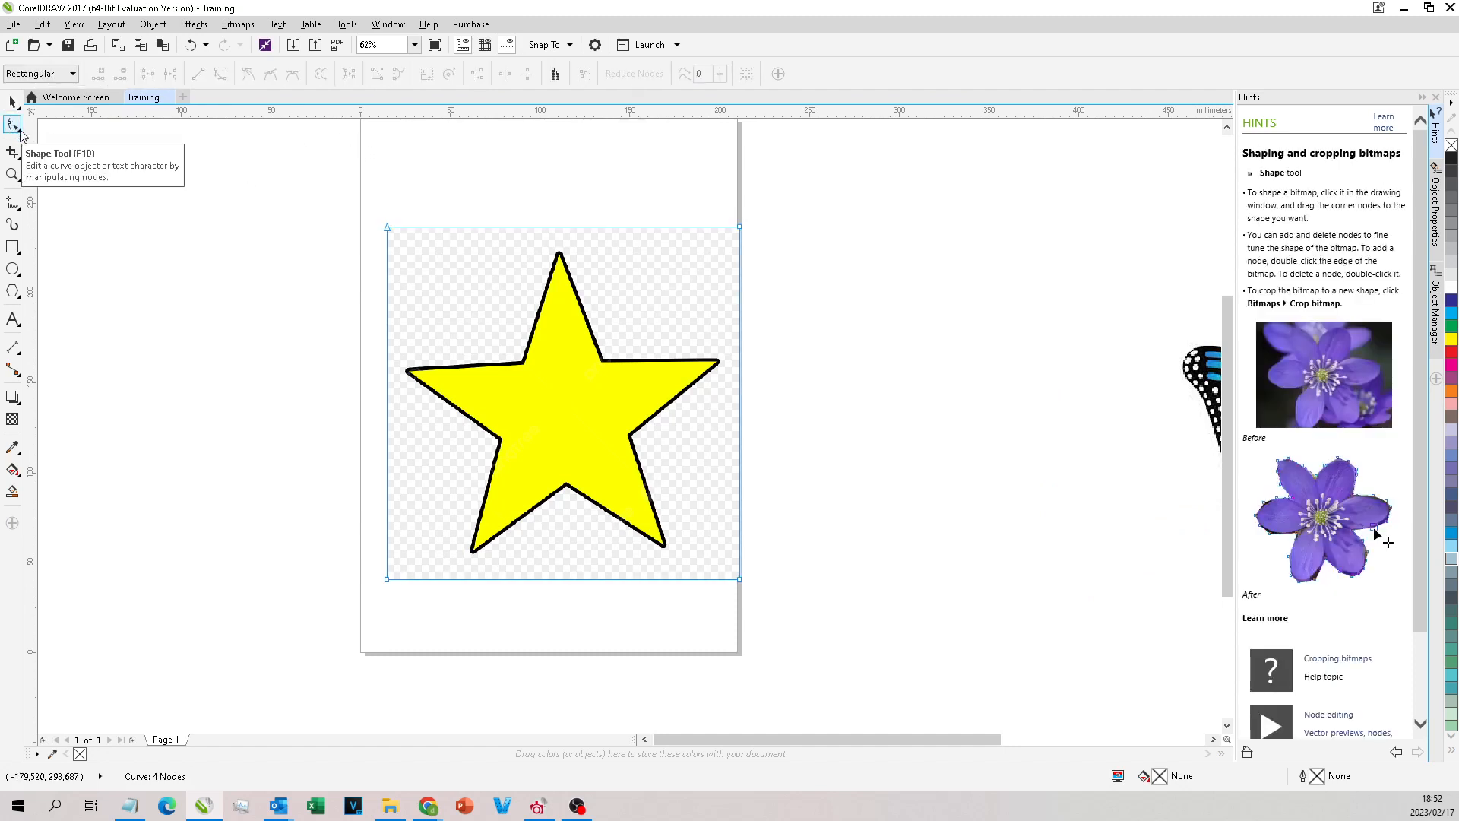
pyautogui.moveTo(388, 228)
pyautogui.mouseDown()
pyautogui.moveTo(433, 280)
pyautogui.moveTo(531, 343)
pyautogui.moveTo(417, 221)
pyautogui.moveTo(386, 230)
pyautogui.mouseUp()
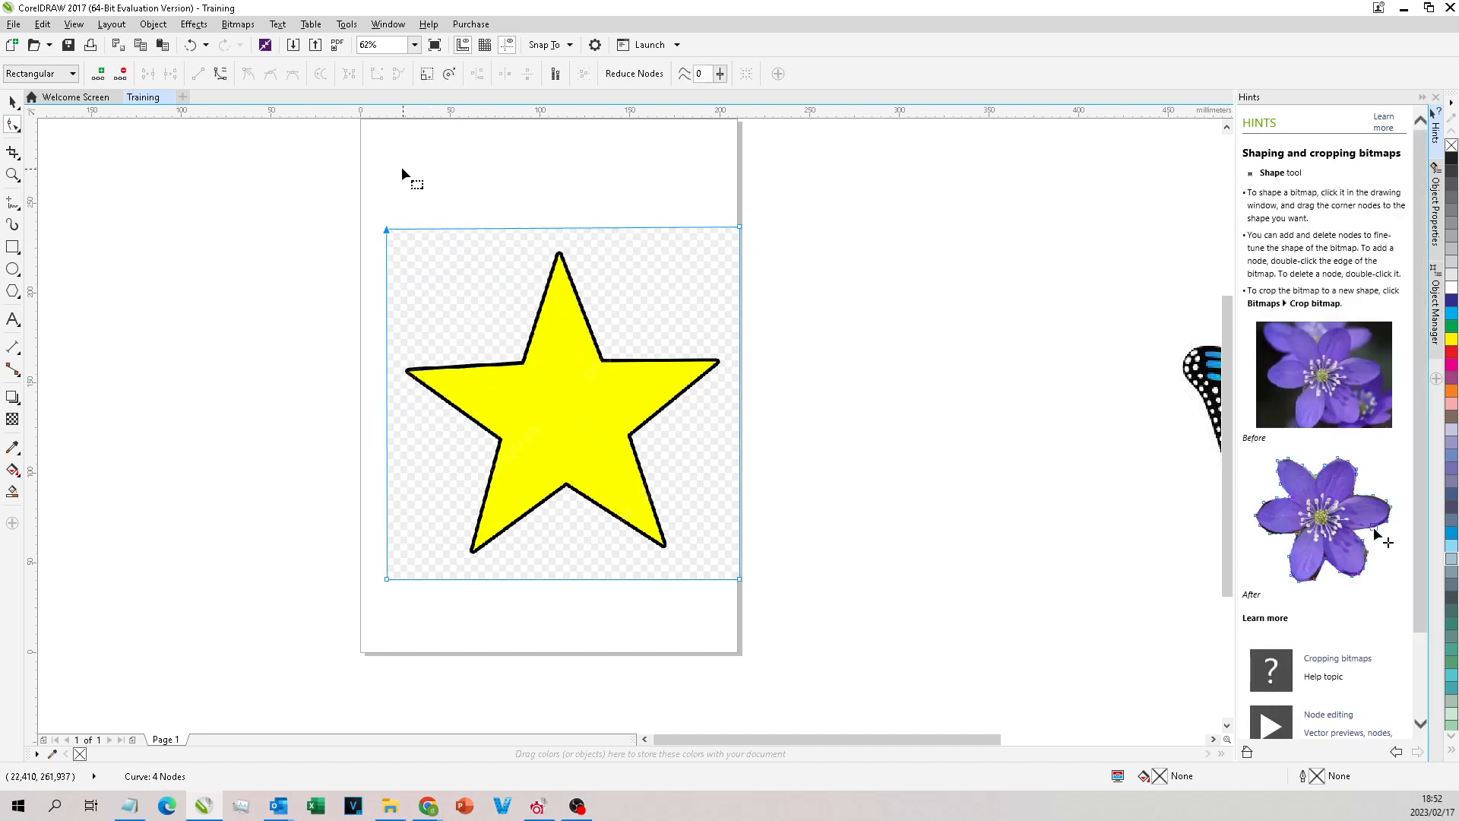
pyautogui.moveTo(740, 579)
pyautogui.mouseDown()
pyautogui.moveTo(706, 408)
pyautogui.moveTo(726, 580)
pyautogui.moveTo(740, 580)
pyautogui.mouseUp()
pyautogui.scroll(-3, 695, 387)
pyautogui.scroll(1, 796, 432)
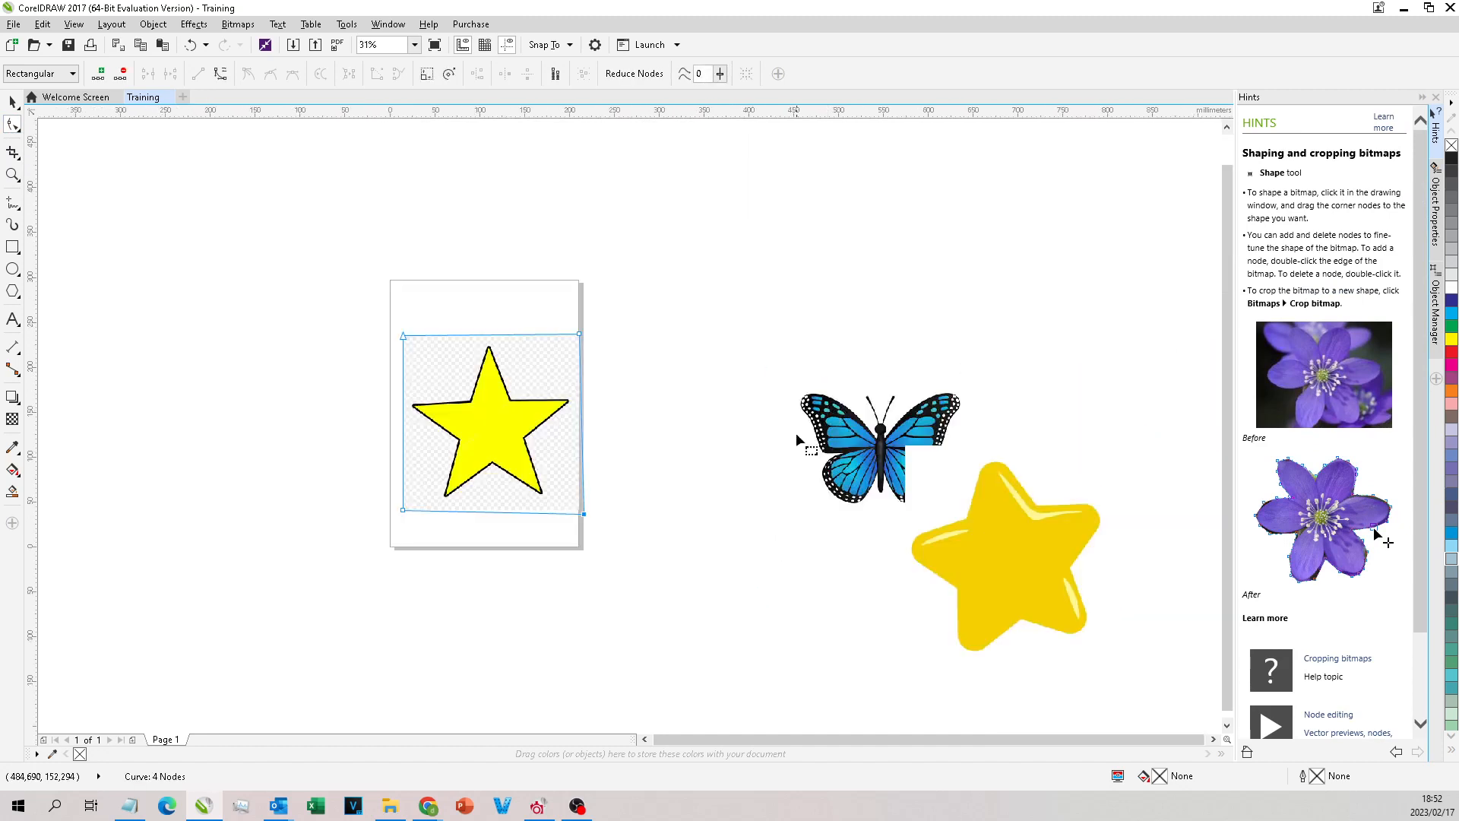
pyautogui.scroll(1, 588, 356)
pyautogui.scroll(-1, 85, 162)
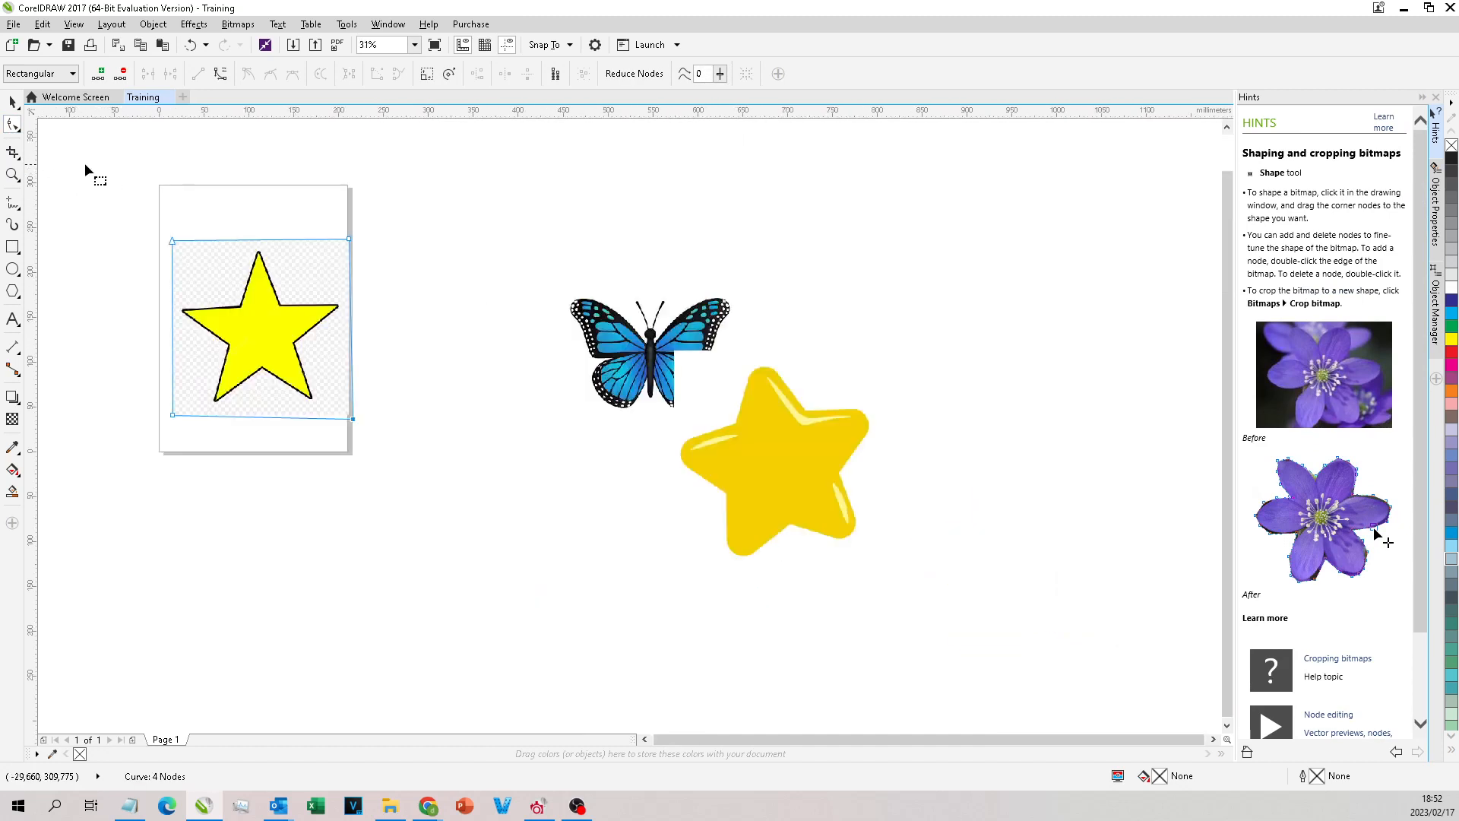
# Step: Try a crop area of about 114 mm square over the yellow outlined star with the Crop tool
pyautogui.click(14, 154)
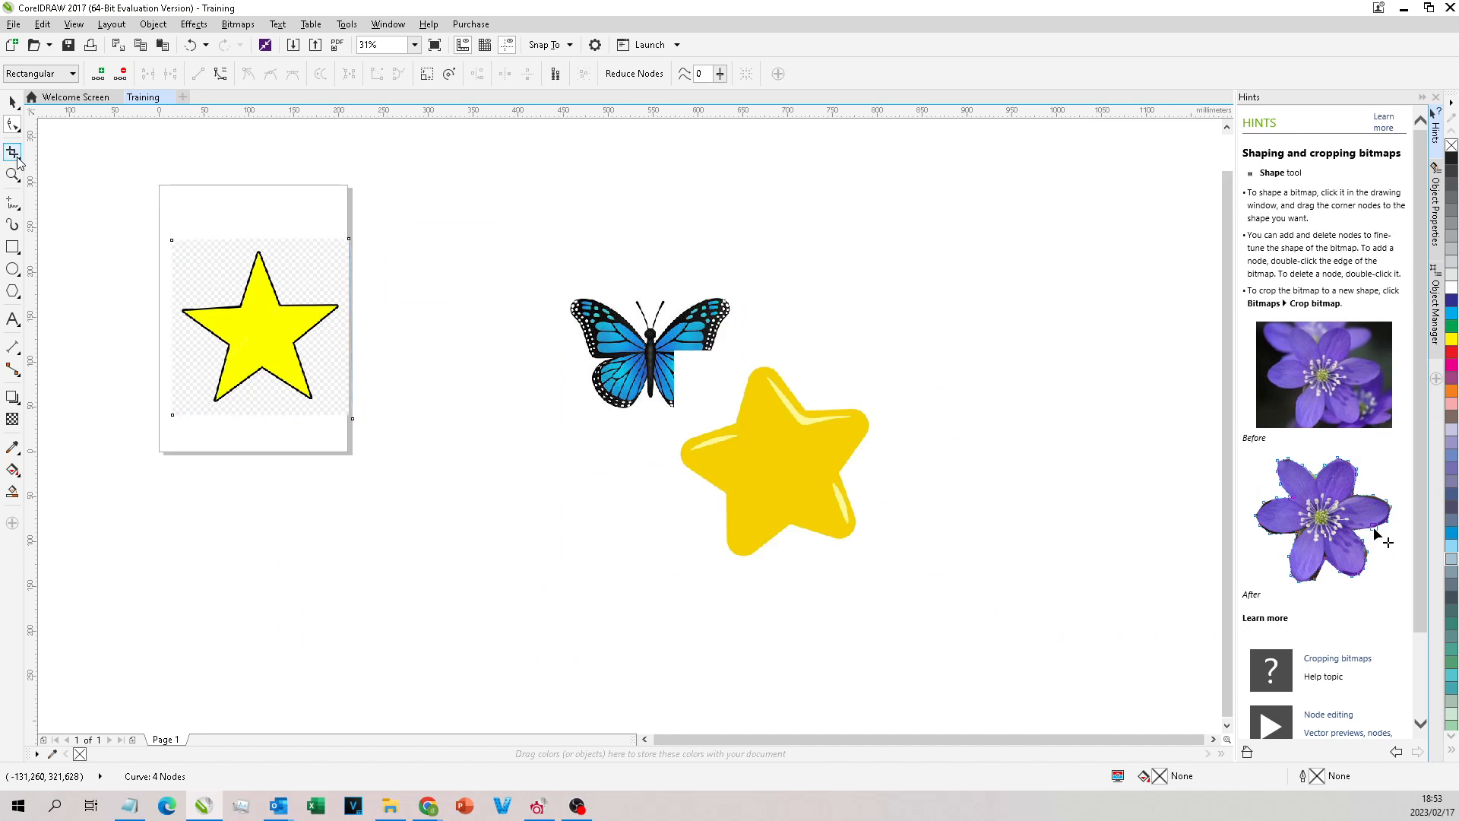
pyautogui.scroll(1, 210, 251)
pyautogui.moveTo(203, 253); pyautogui.dragTo(408, 458)
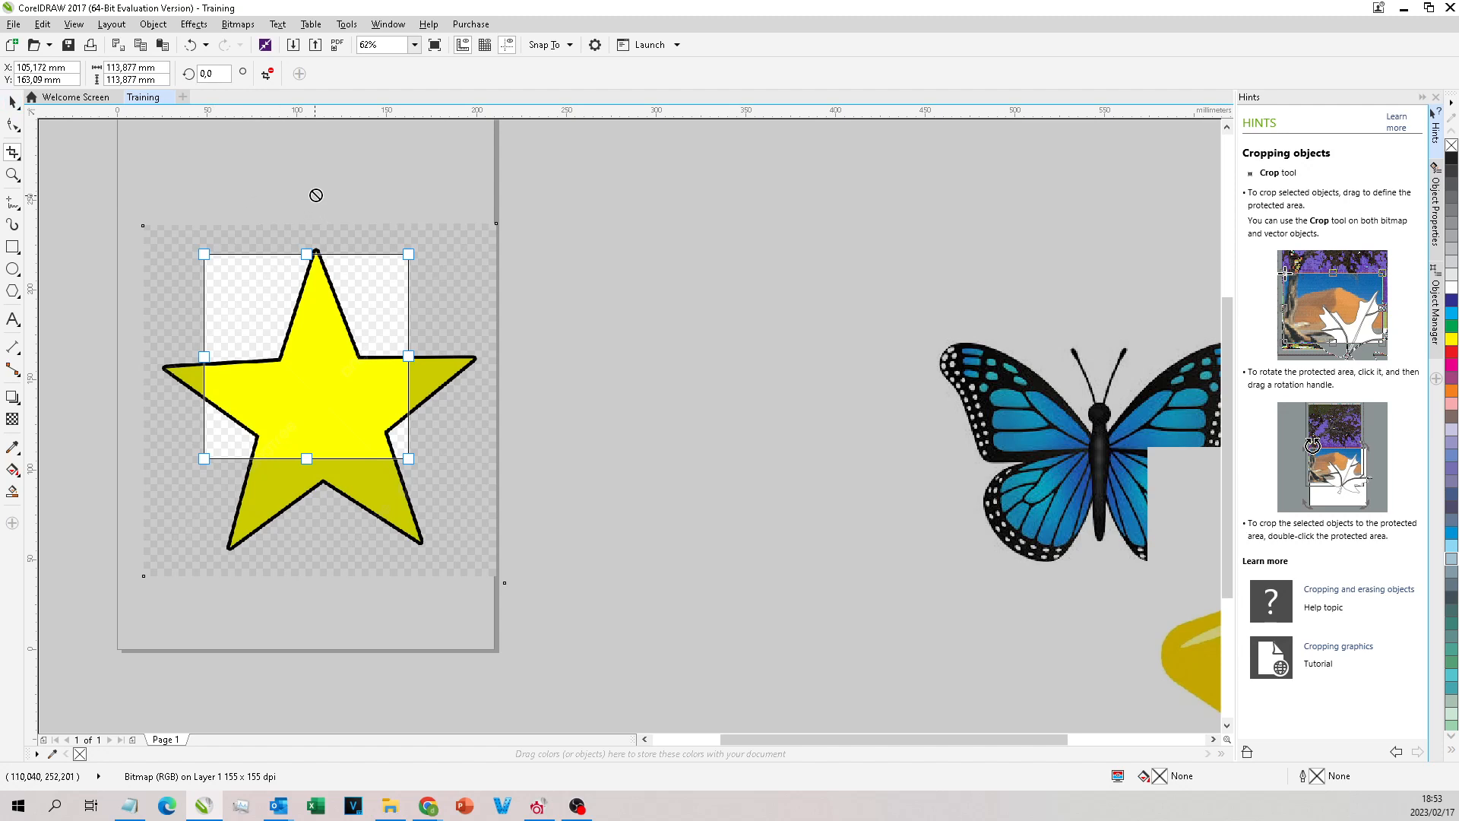
pyautogui.press('Escape')
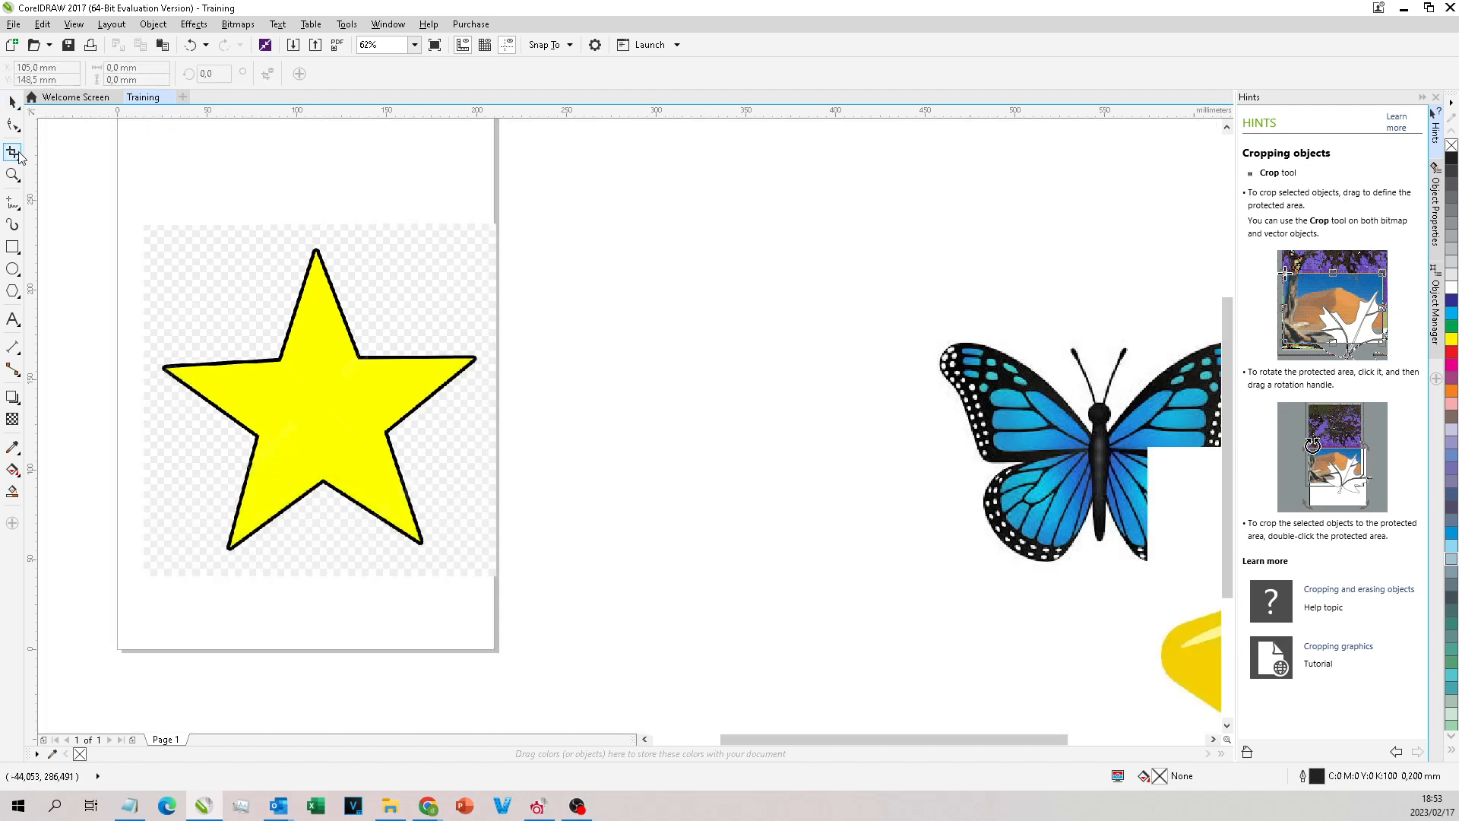
# Step: Look through the tool variants grouped under the Pick, Shape, Crop and Zoom tools
pyautogui.click(18, 109)
pyautogui.click(18, 108)
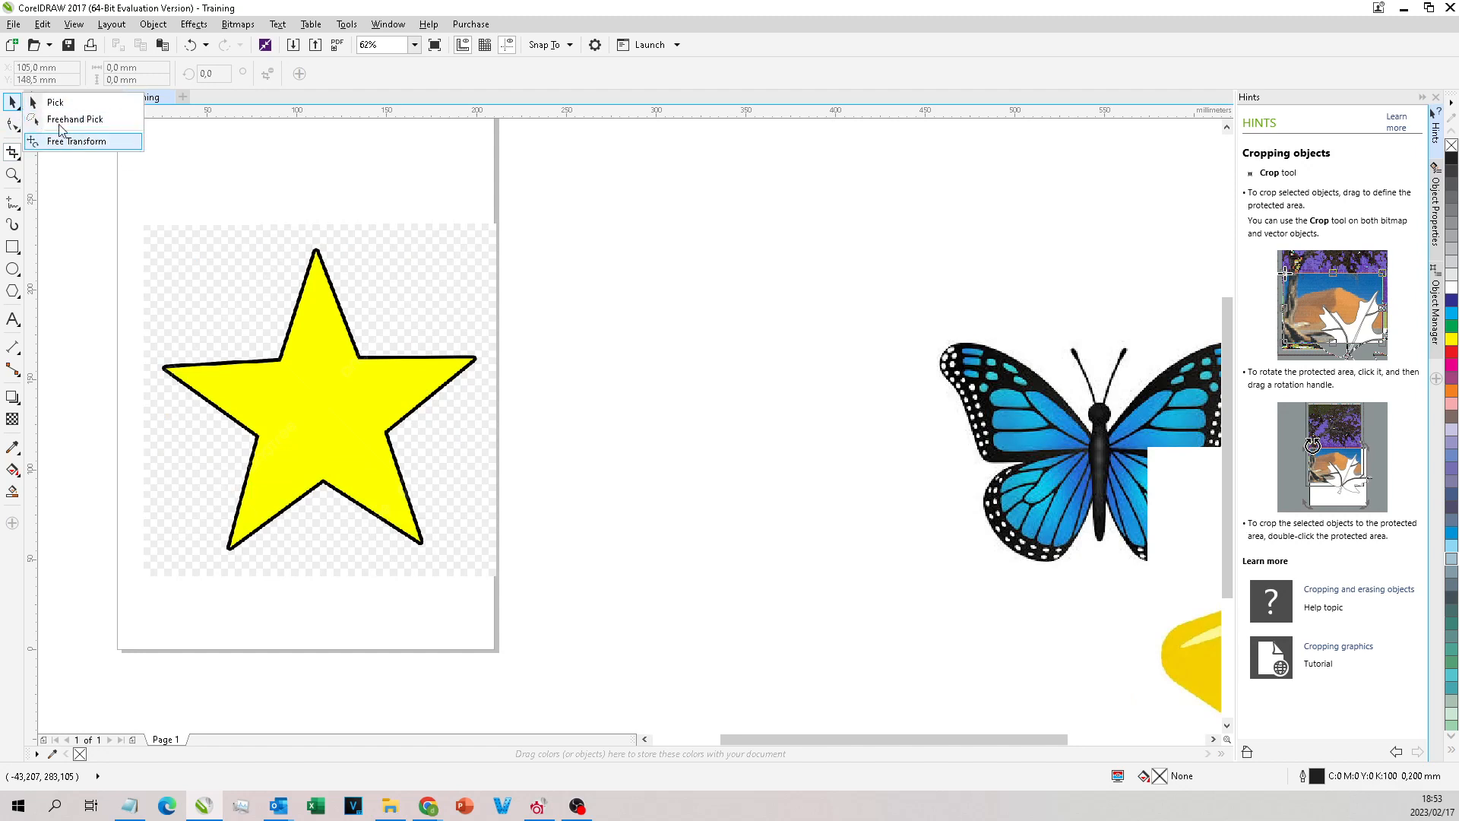
pyautogui.click(20, 133)
pyautogui.click(11, 104)
pyautogui.click(21, 131)
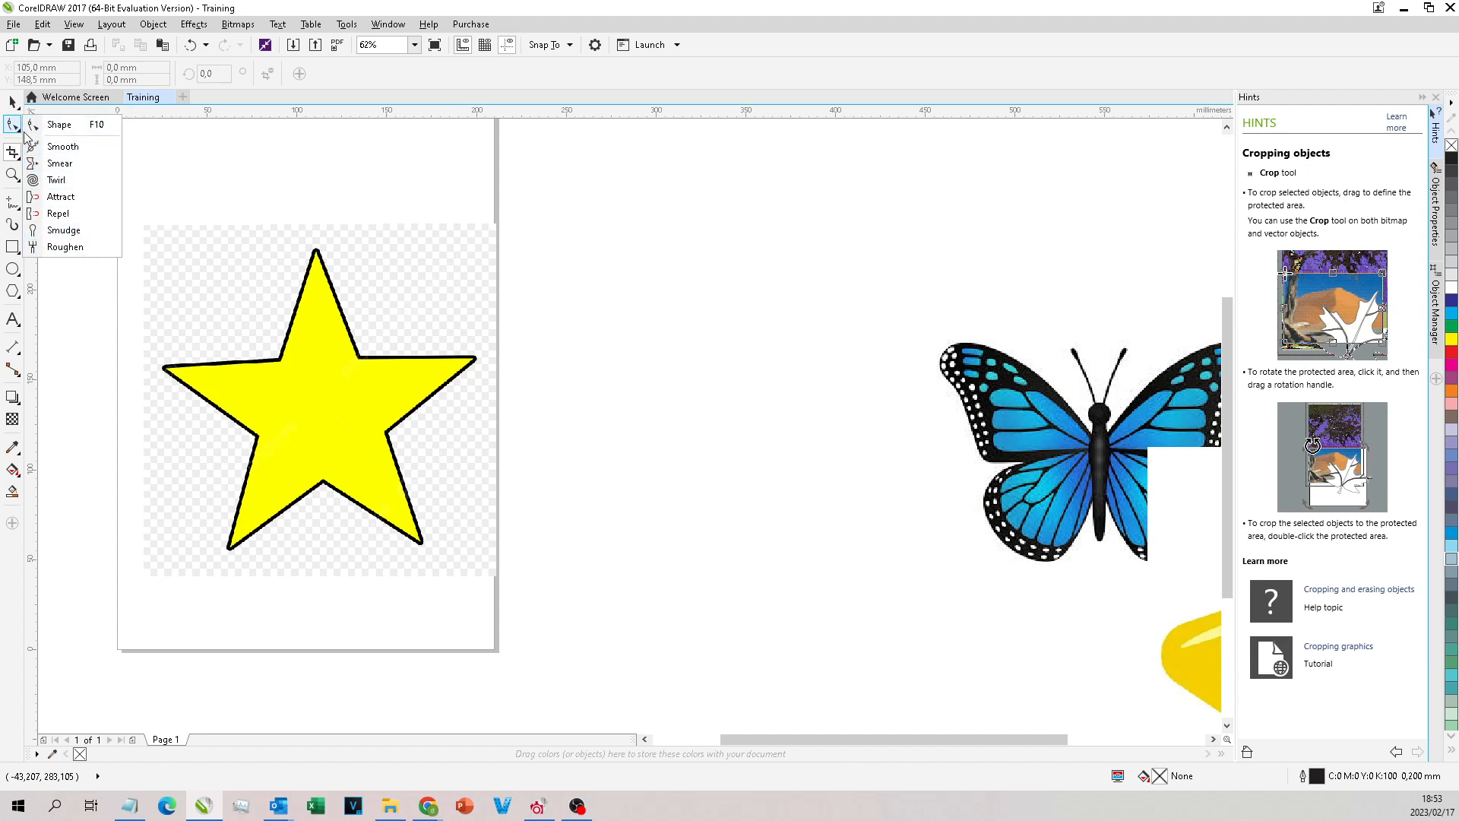
pyautogui.click(20, 157)
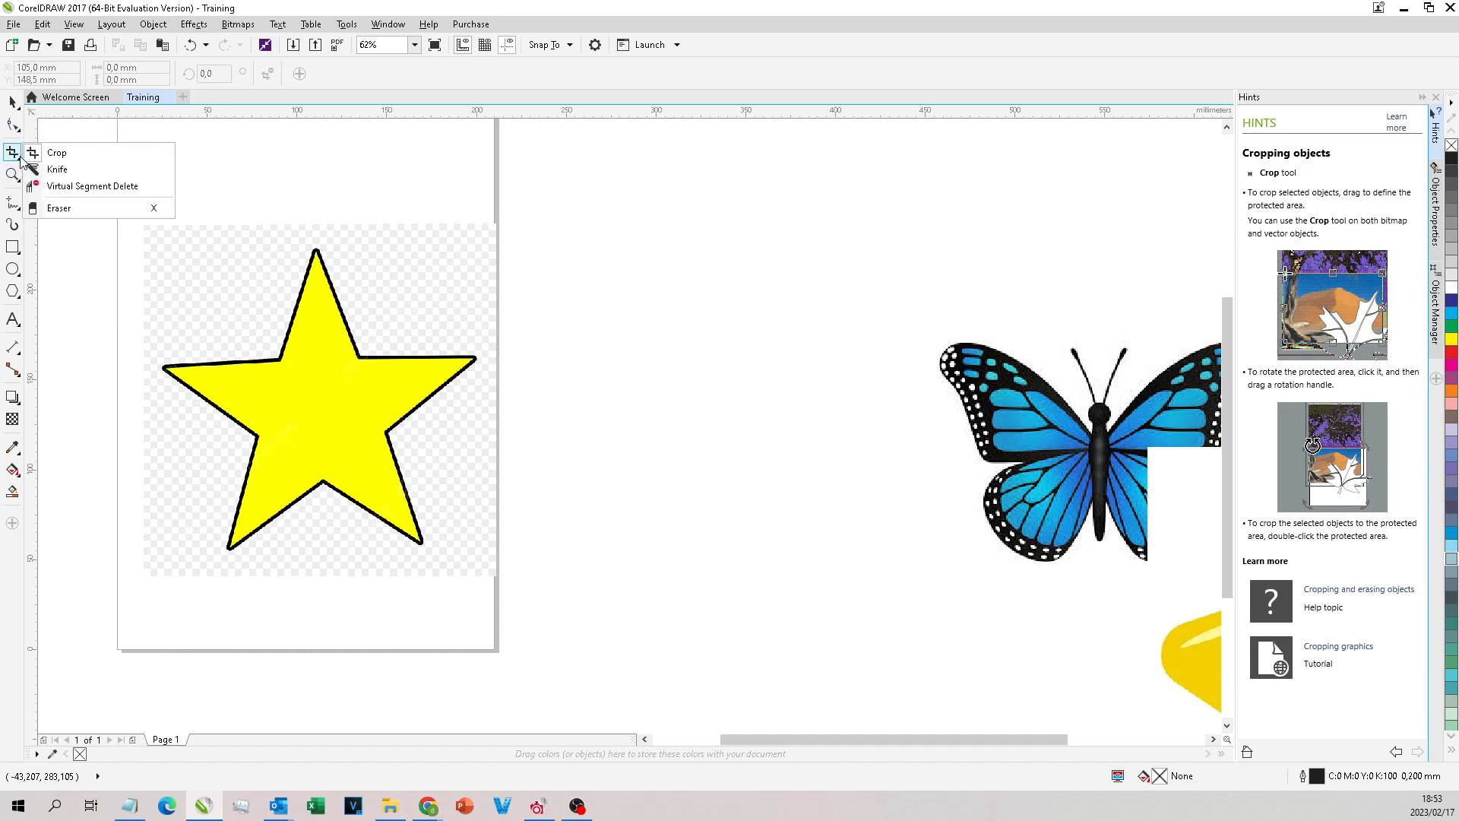
pyautogui.click(16, 176)
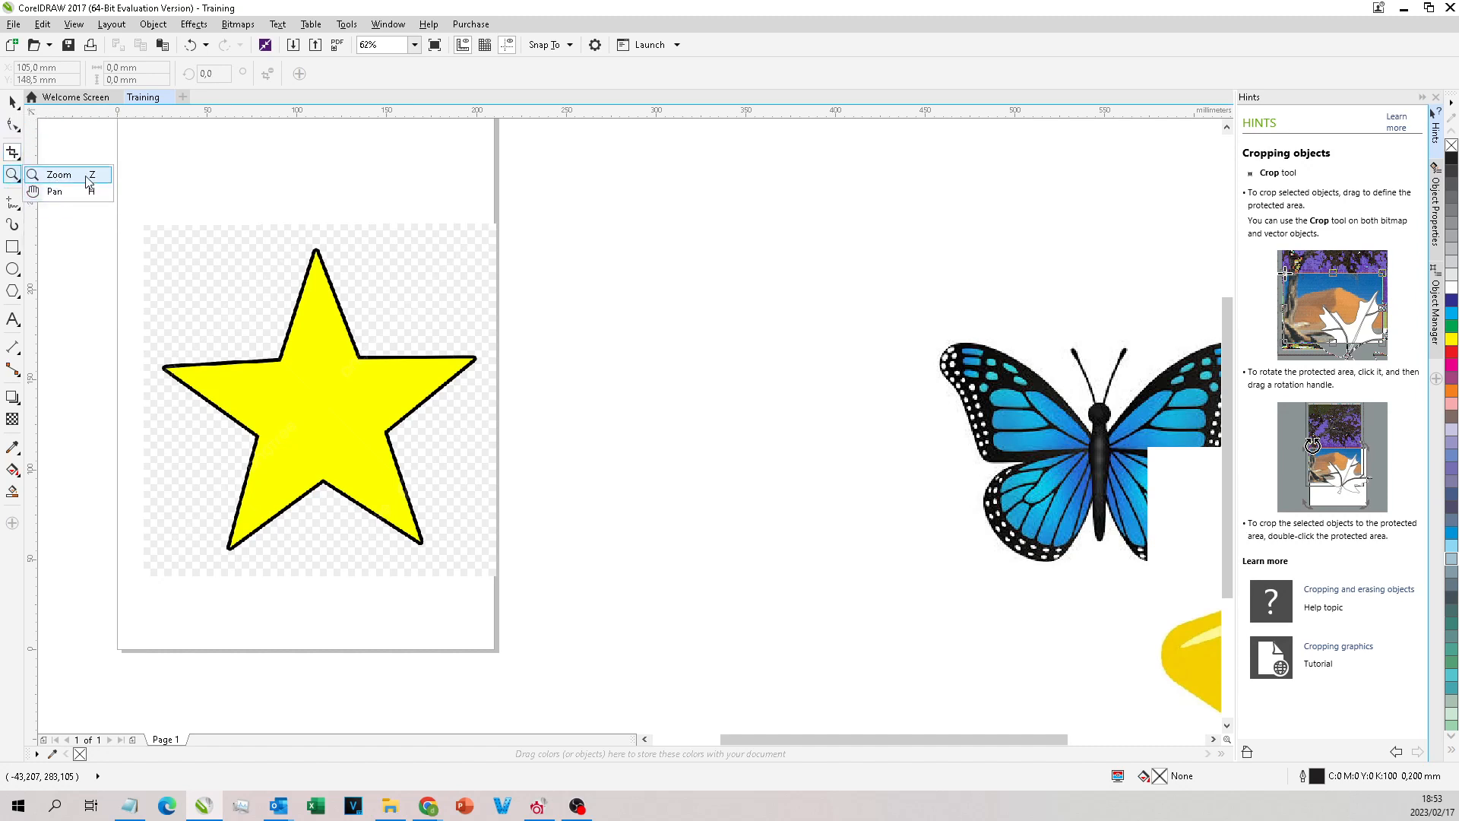
pyautogui.click(35, 104)
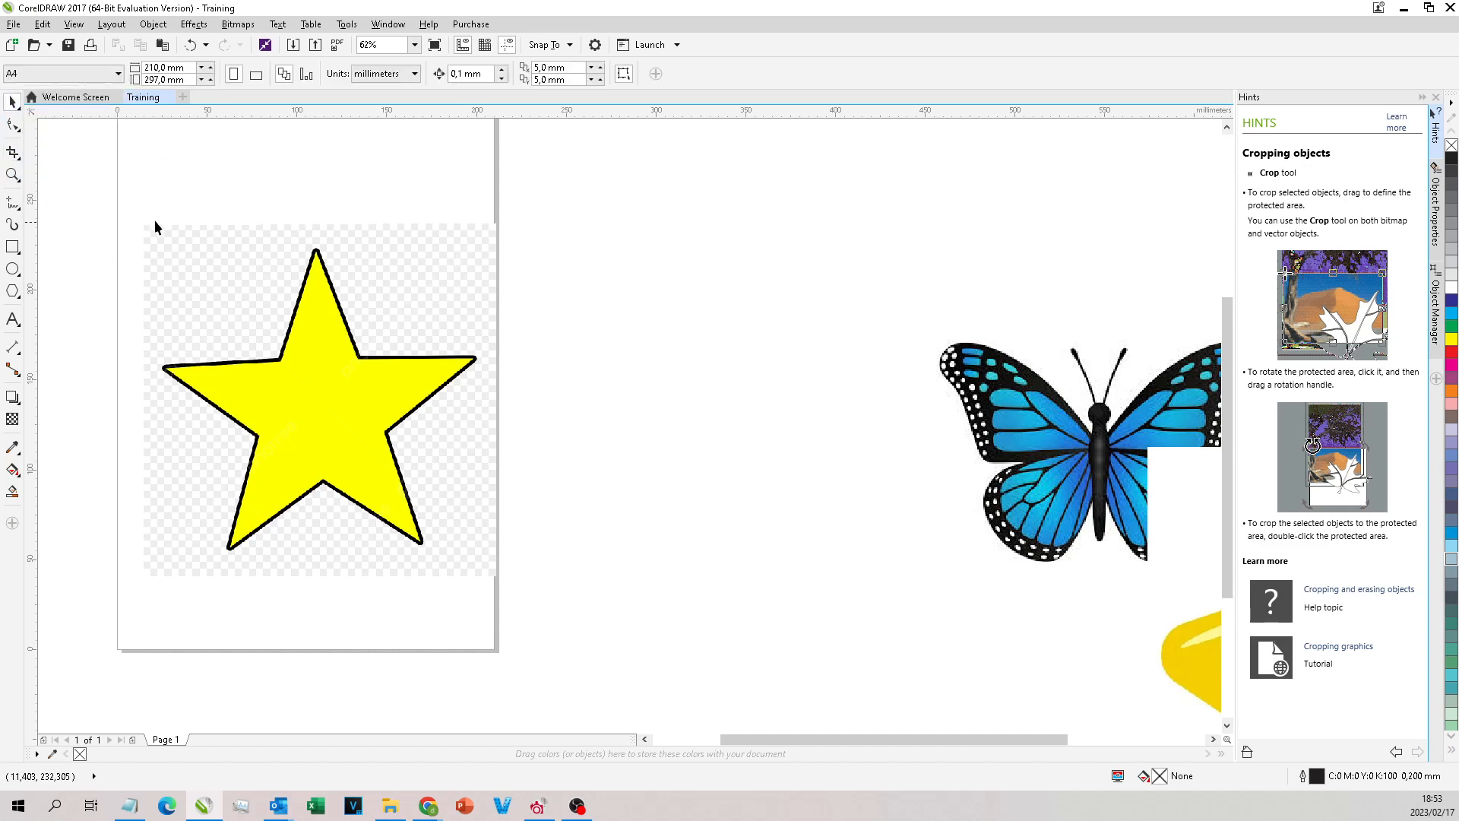
# Step: View the yellow outlined star and its surroundings at several magnifications and from different view positions
pyautogui.scroll(-3, 675, 262)
pyautogui.scroll(1, 636, 326)
pyautogui.scroll(-1, 639, 331)
pyautogui.scroll(1, 654, 342)
pyautogui.scroll(2, 642, 250)
pyautogui.scroll(-2, 648, 279)
pyautogui.scroll(2, 655, 289)
pyautogui.scroll(-1, 600, 306)
pyautogui.hscroll(1, 602, 312)
pyautogui.hscroll(-6, 610, 333)
pyautogui.hscroll(8, 617, 333)
pyautogui.hscroll(-5, 621, 330)
pyautogui.hscroll(4, 623, 328)
pyautogui.hscroll(-1, 624, 327)
pyautogui.hscroll(2, 625, 335)
pyautogui.hscroll(-6, 620, 336)
pyautogui.hscroll(-2, 619, 330)
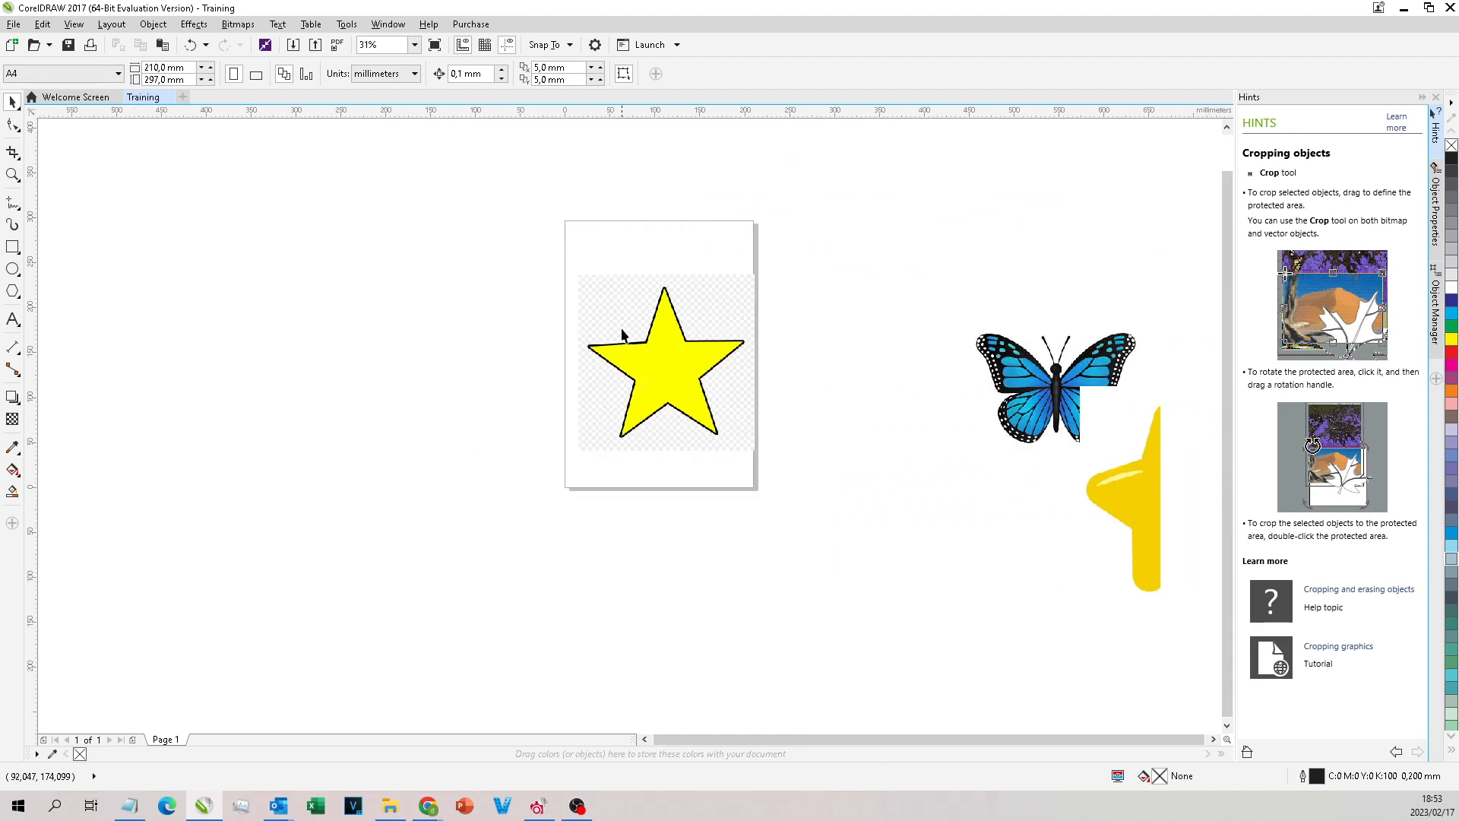
pyautogui.scroll(1, 629, 335)
pyautogui.scroll(-1, 659, 481)
pyautogui.scroll(2, 577, 399)
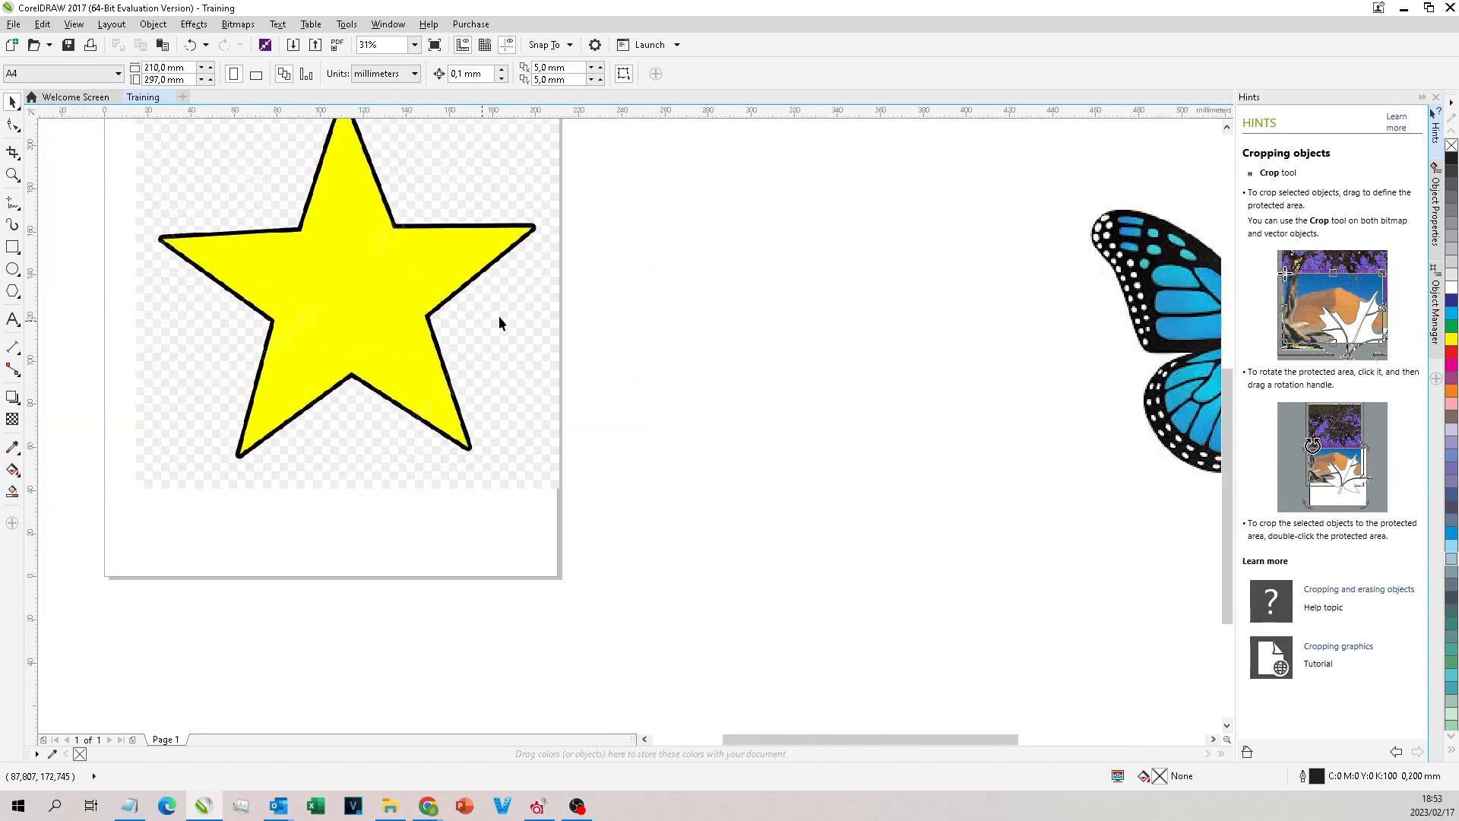
pyautogui.scroll(-2, 399, 297)
pyautogui.scroll(3, 299, 271)
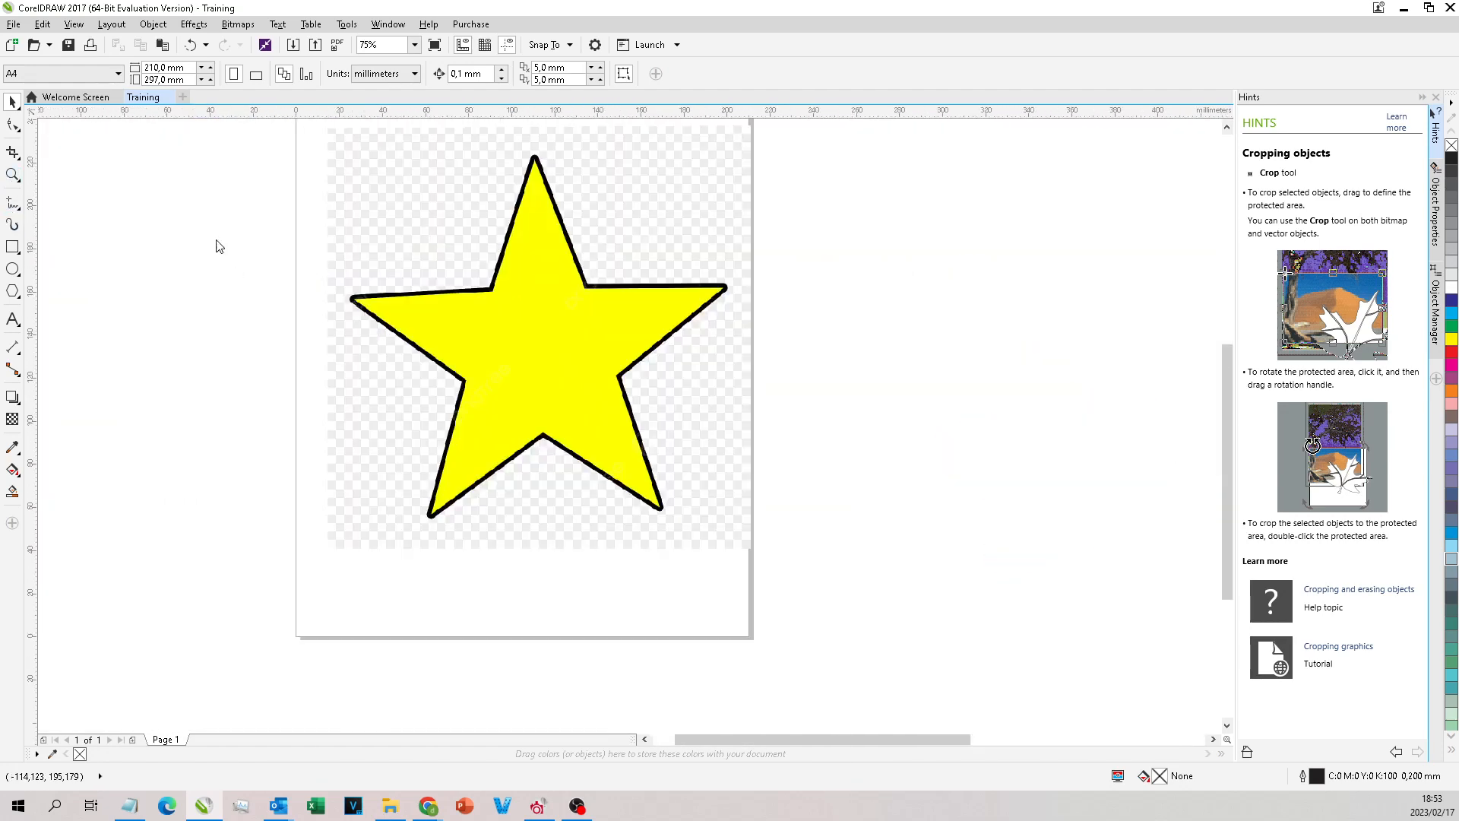
# Step: Inspect the butterfly's upper wing tip down to individual pixels with the Zoom tool, returning to an overview of the images
pyautogui.doubleClick(11, 178)
pyautogui.scroll(3, 611, 310)
pyautogui.scroll(-2, 584, 326)
pyautogui.scroll(4, 723, 439)
pyautogui.scroll(-3, 573, 393)
pyautogui.scroll(-2, 563, 392)
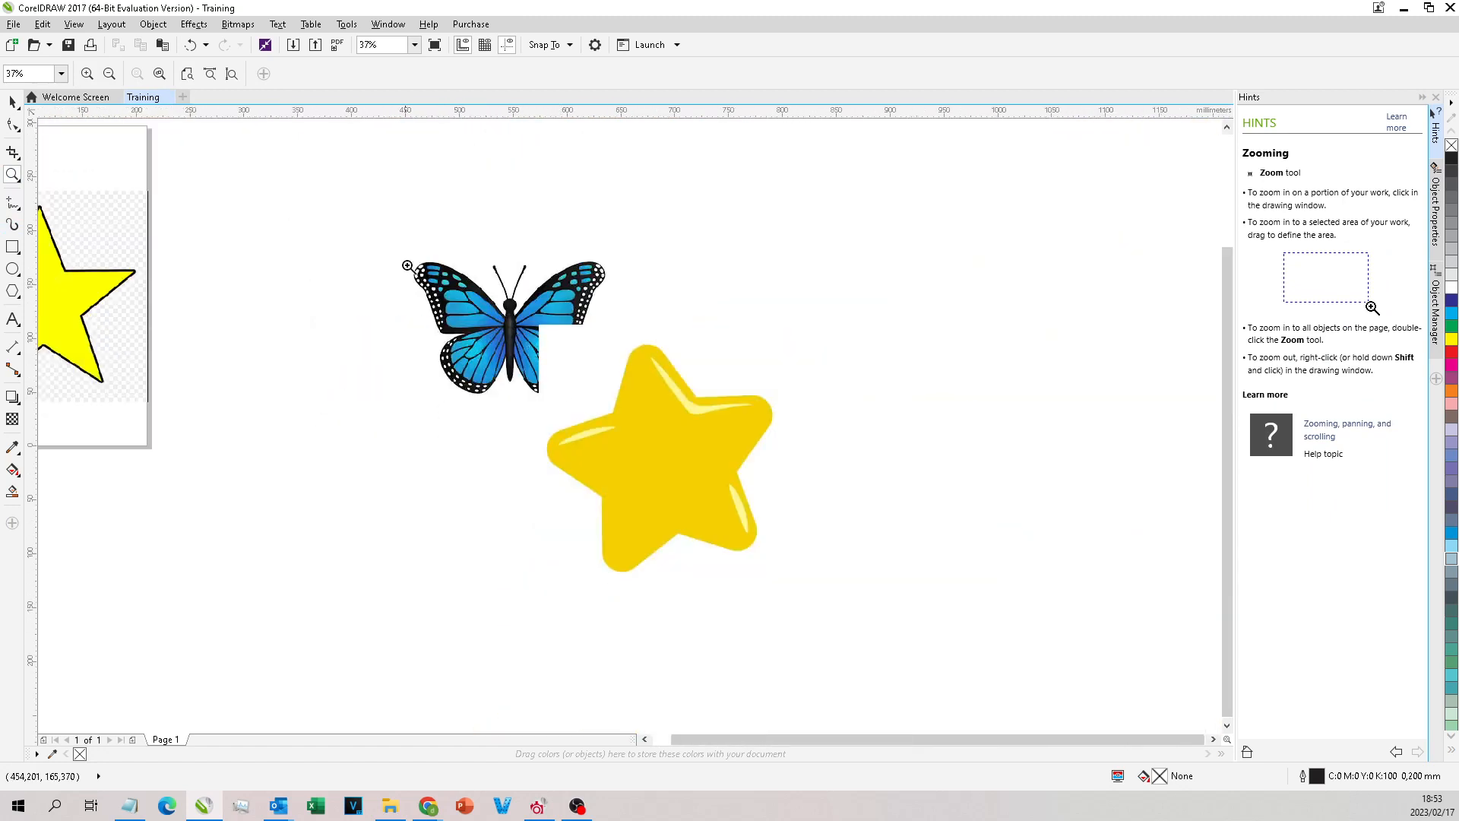
pyautogui.scroll(4, 419, 262)
pyautogui.scroll(5, 487, 289)
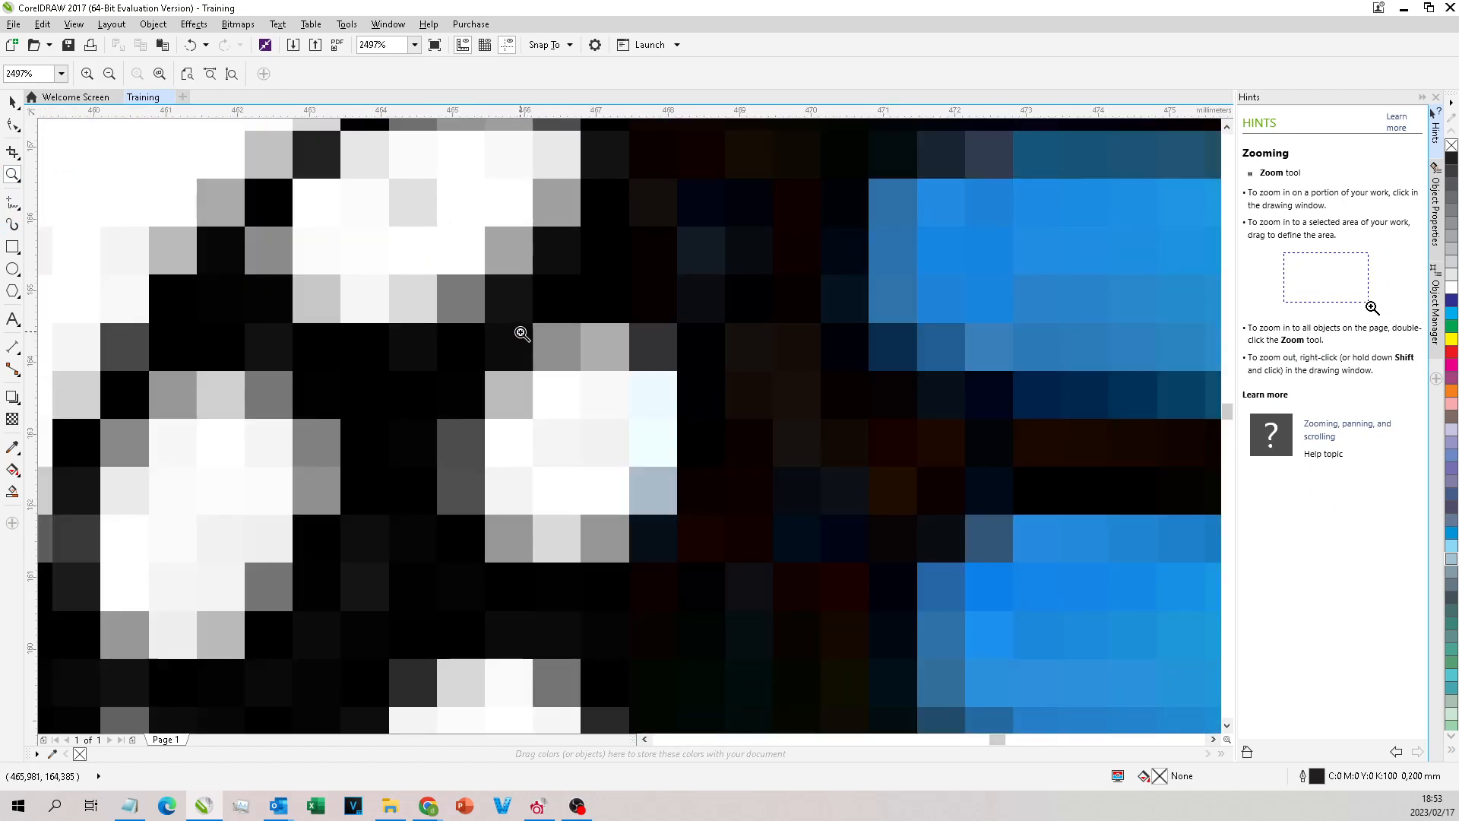
pyautogui.scroll(-5, 269, 177)
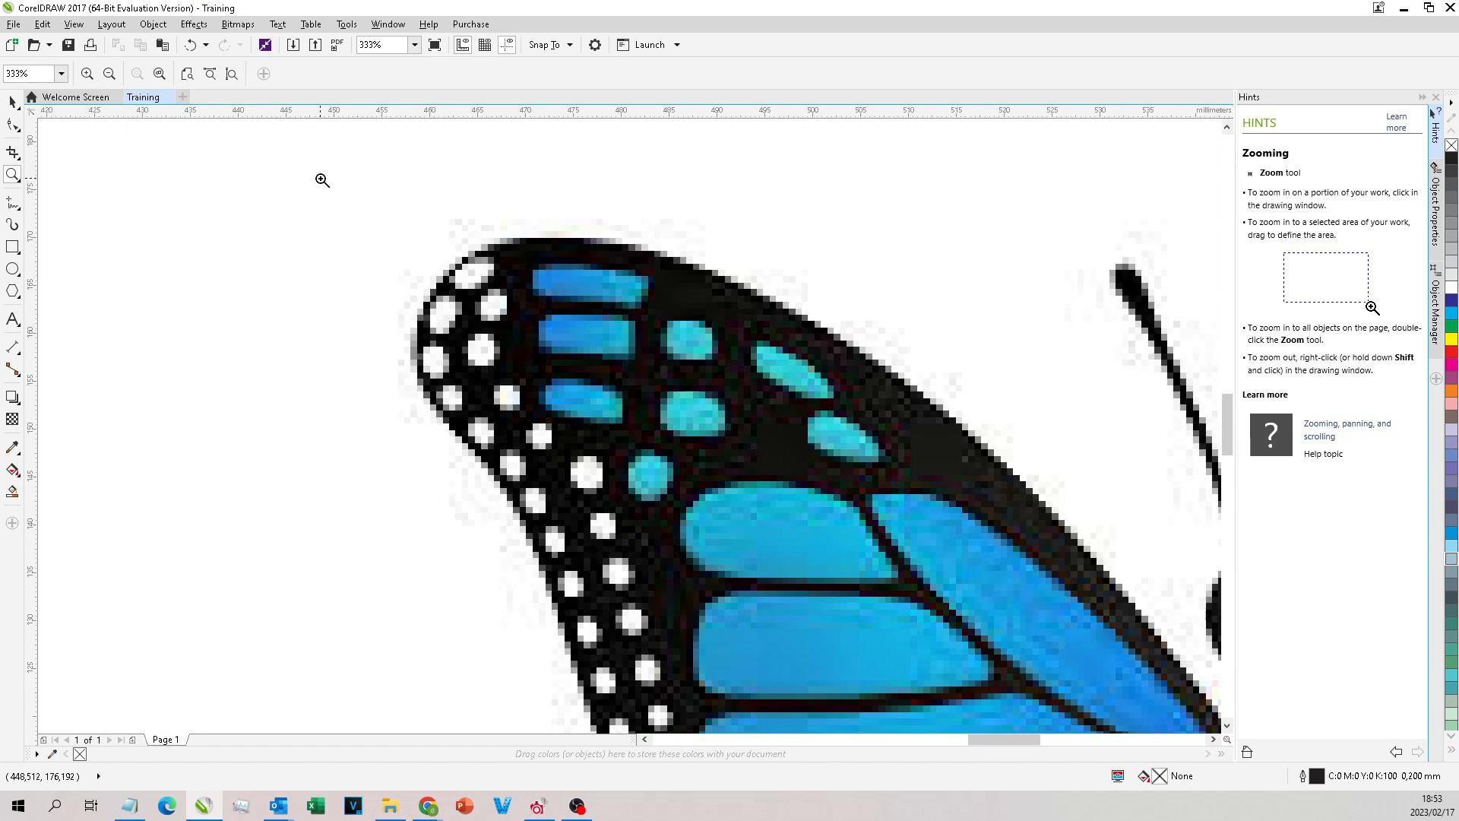
pyautogui.scroll(-5, 322, 181)
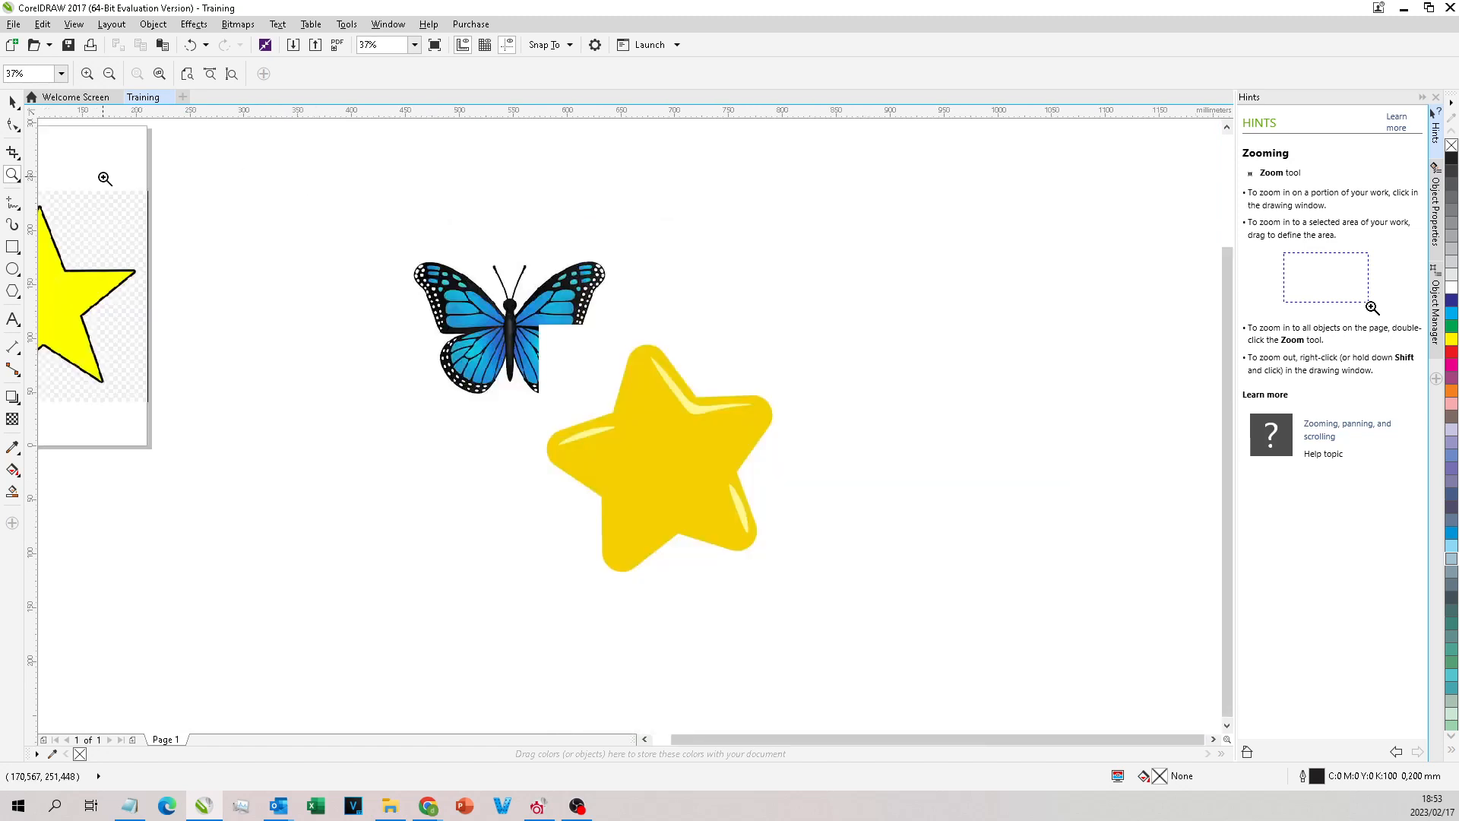
# Step: Try the Freehand tool beside the butterfly with looping scribbles and lines, and undo everything drawn
pyautogui.click(13, 204)
pyautogui.moveTo(372, 171)
pyautogui.mouseDown()
pyautogui.moveTo(319, 205)
pyautogui.moveTo(338, 228)
pyautogui.mouseUp()
pyautogui.moveTo(346, 333); pyautogui.dragTo(392, 446)
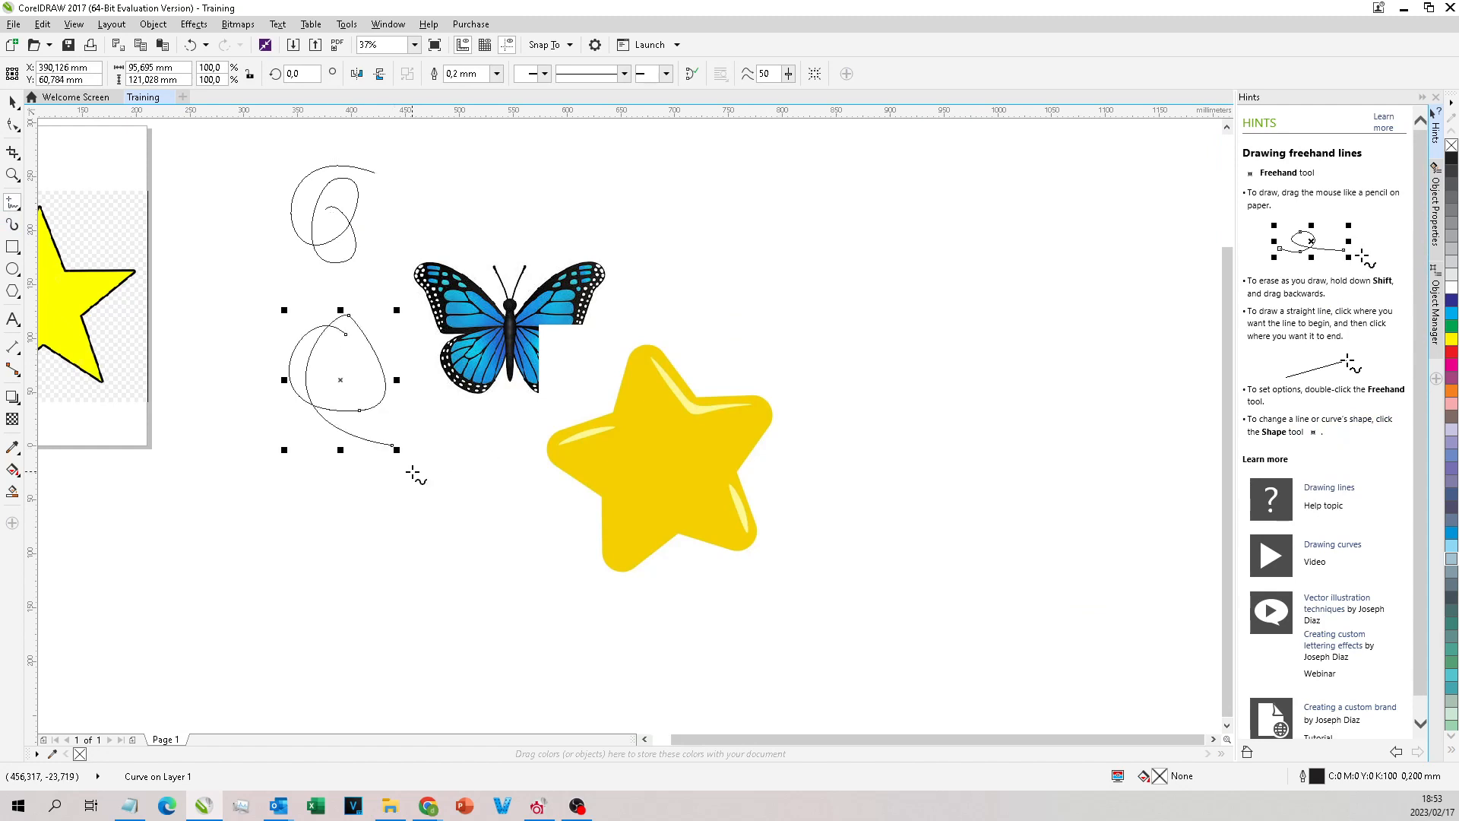
pyautogui.moveTo(482, 573); pyautogui.dragTo(314, 448)
pyautogui.click(290, 487)
pyautogui.click(276, 575)
pyautogui.click(362, 576)
pyautogui.click(484, 455)
pyautogui.hotkey('ctrl', 'z')
pyautogui.hotkey('ctrl', 'z')
pyautogui.hotkey('ctrl', 'z')
pyautogui.hotkey('ctrl', 'z')
pyautogui.hotkey('ctrl', 'z')
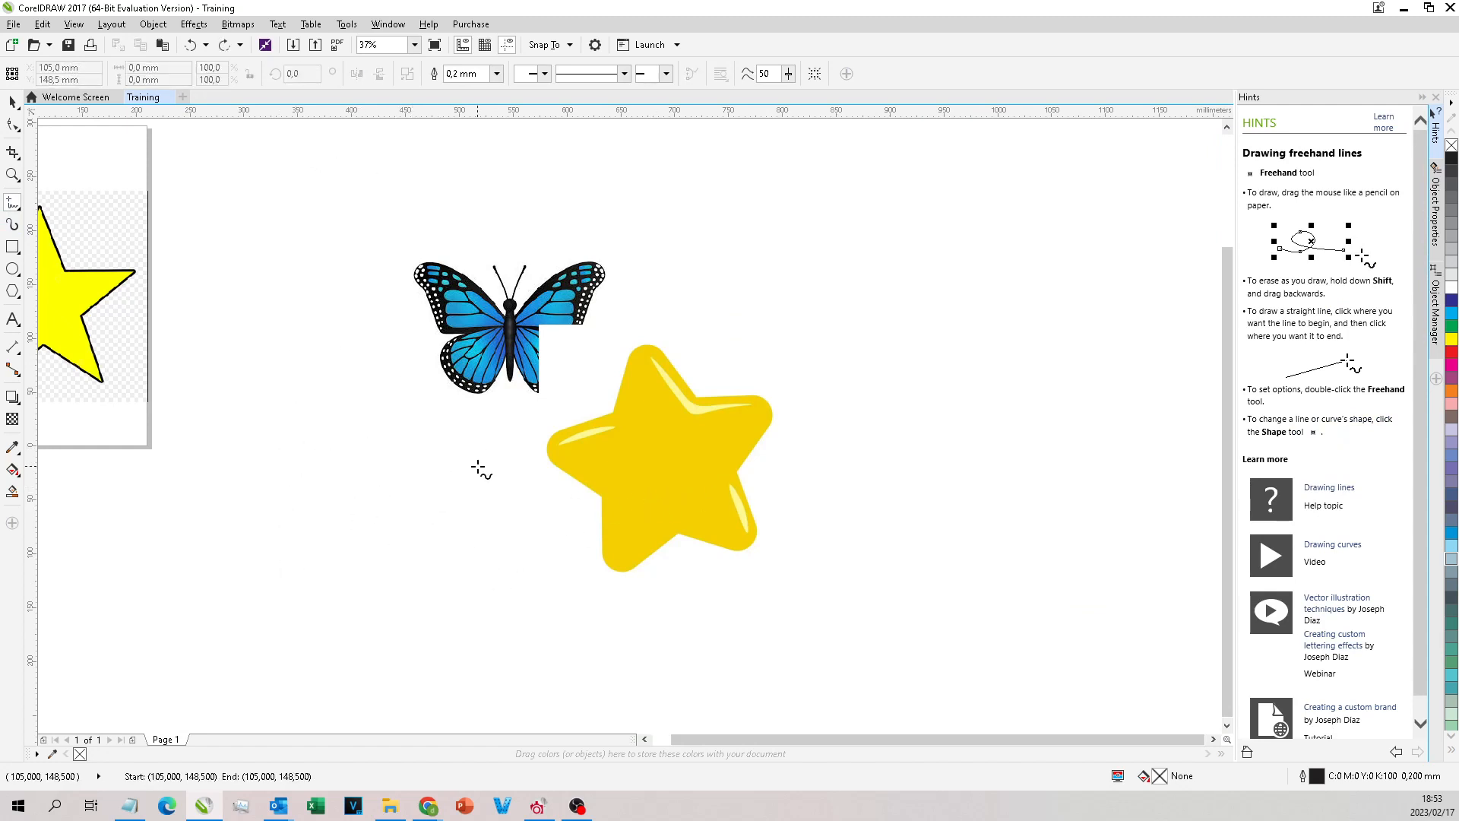
# Step: Draw an upright rectangle of about 75 × 126 mm and a small one of about 35 × 32 mm between the page and the butterfly
pyautogui.click(13, 247)
pyautogui.moveTo(247, 184); pyautogui.dragTo(327, 319)
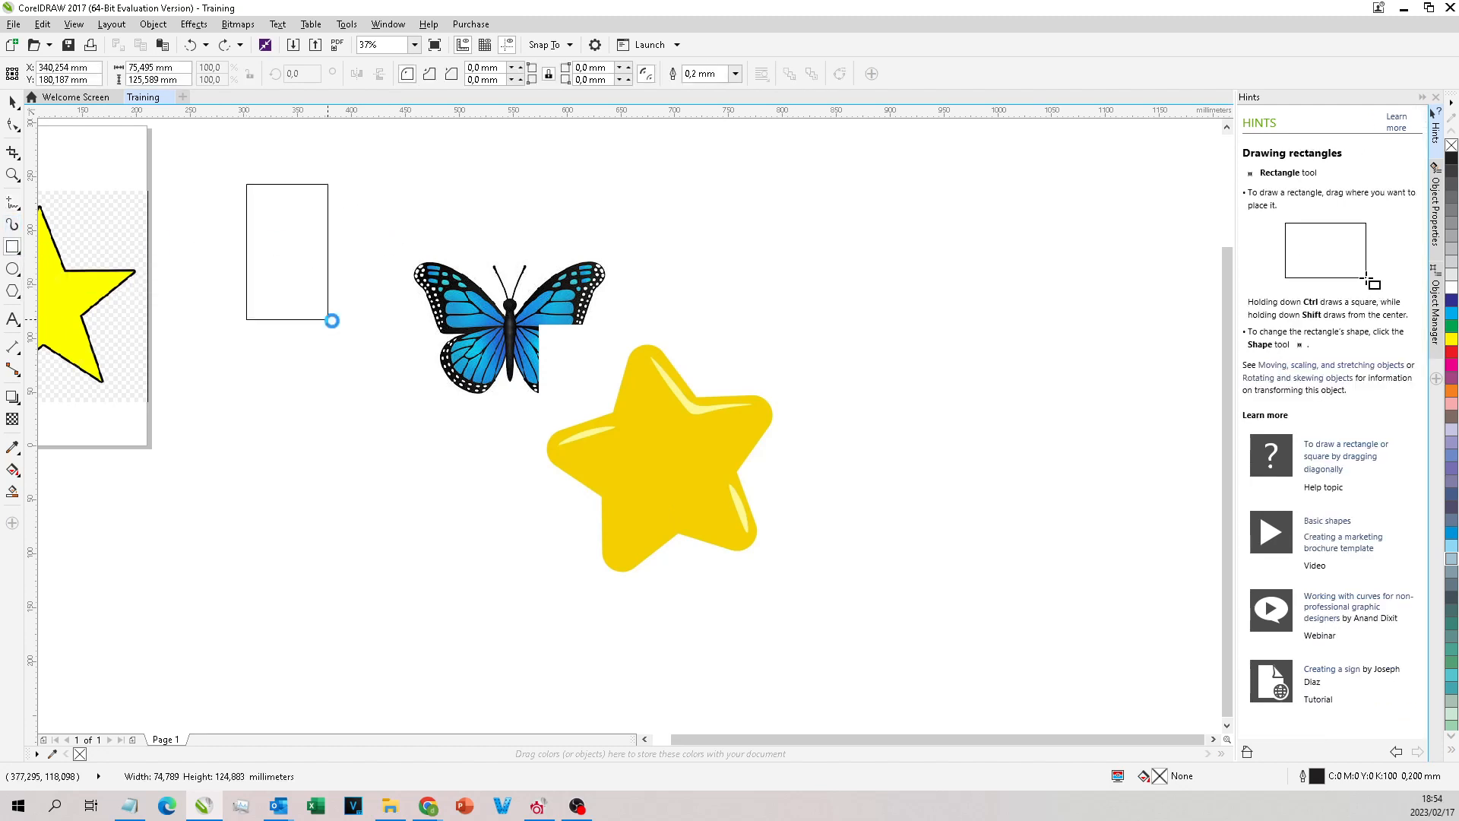
pyautogui.moveTo(384, 219); pyautogui.dragTo(337, 263)
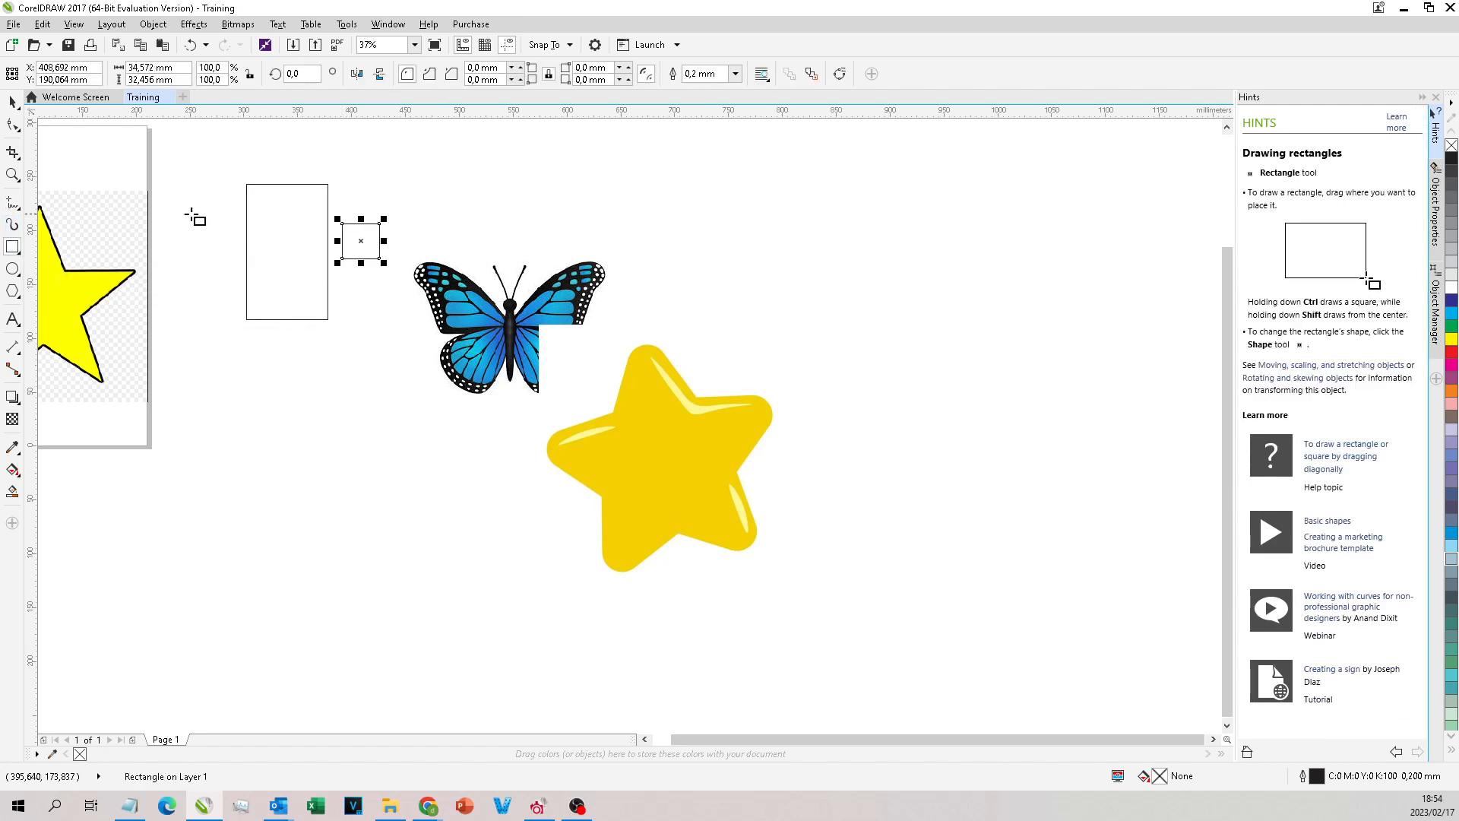
# Step: Draw a wide five-sided polygon and a narrow one of about 22 × 68 mm below the rectangles with the Polygon tool
pyautogui.click(19, 253)
pyautogui.moveTo(17, 271)
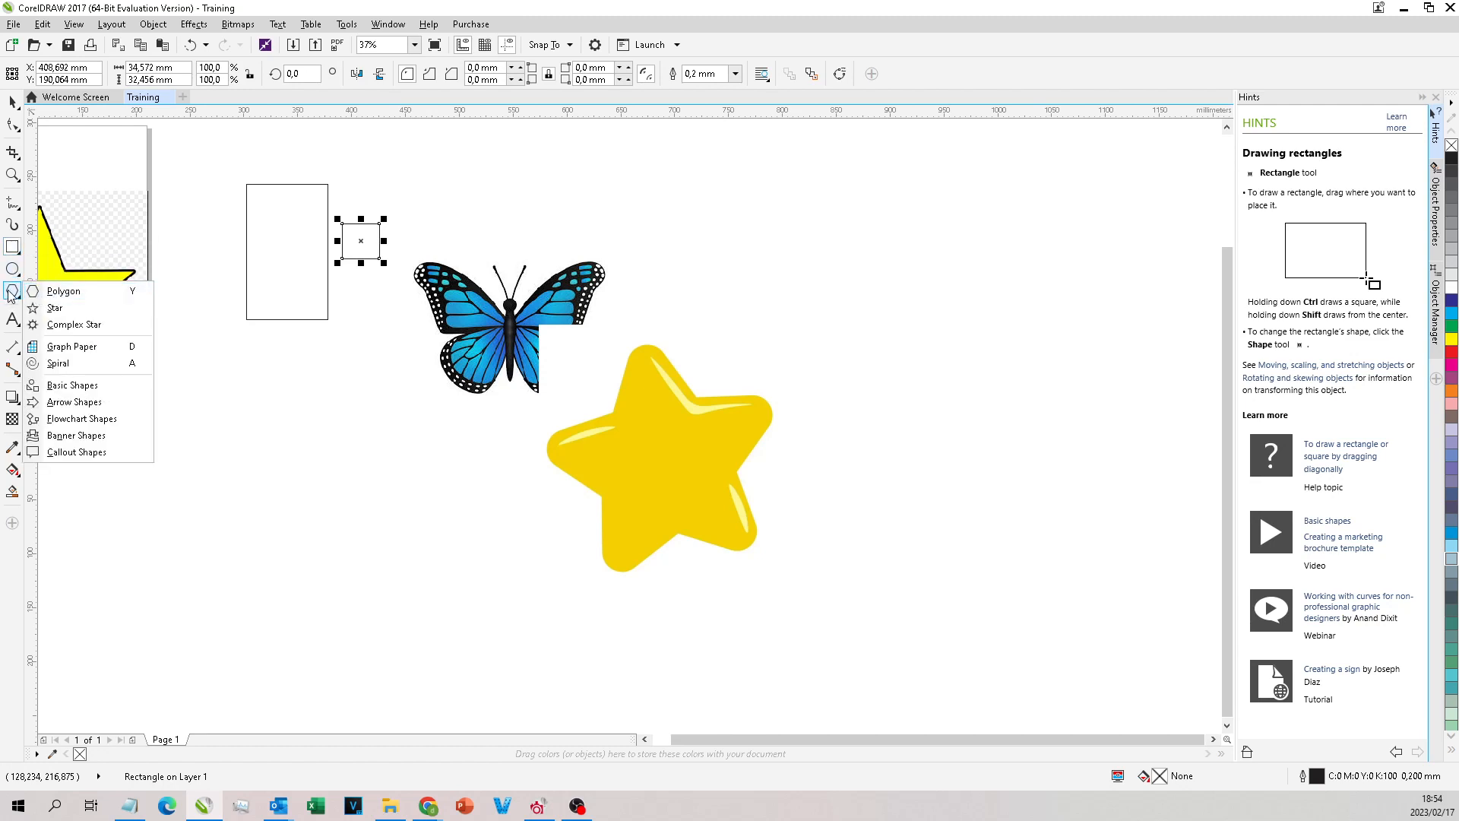
pyautogui.click(68, 292)
pyautogui.moveTo(423, 394); pyautogui.dragTo(302, 470)
pyautogui.moveTo(255, 357); pyautogui.dragTo(287, 434)
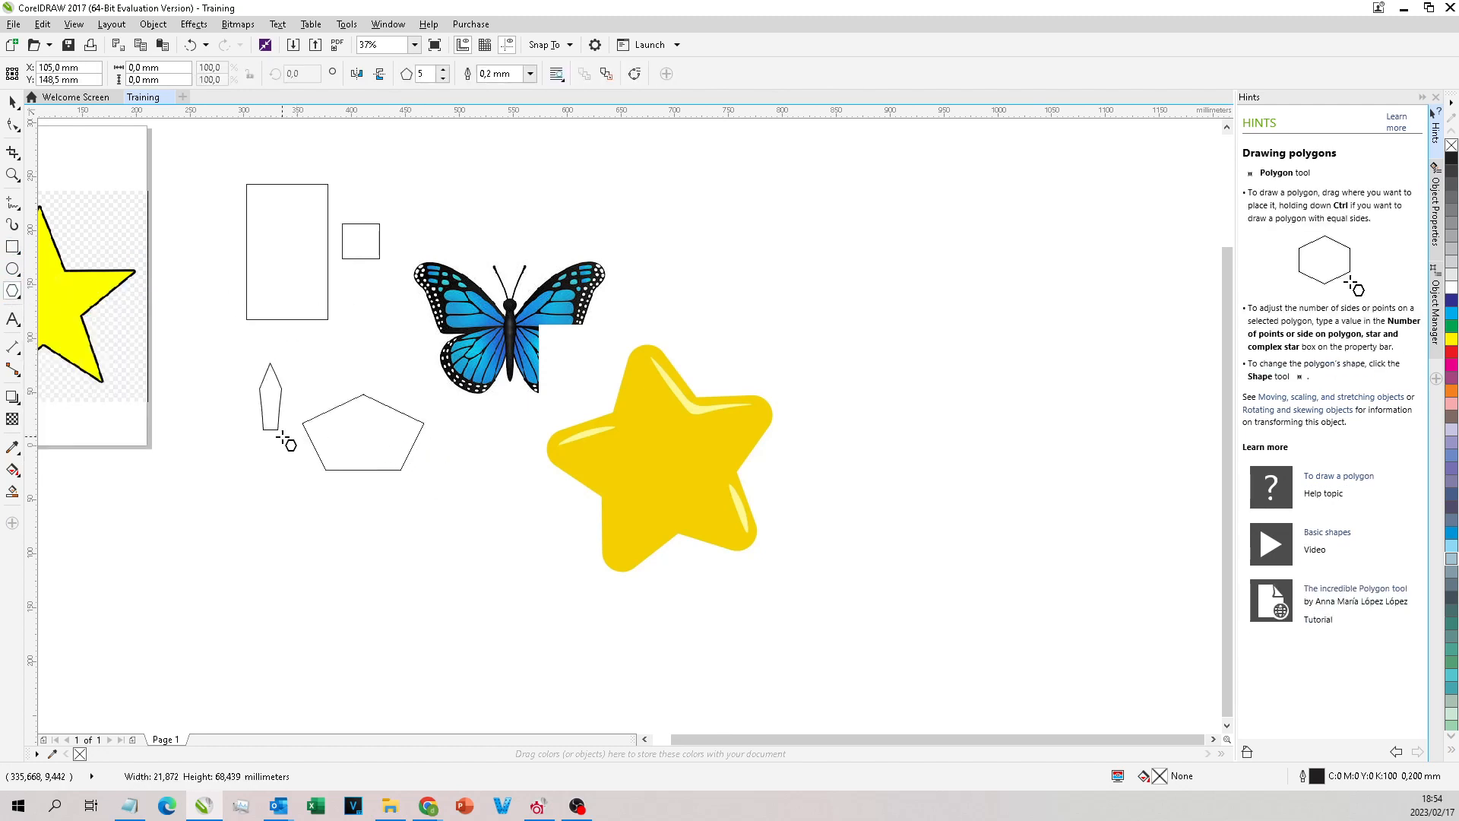
# Step: Draw a wide rectangle directly above the butterfly with the Rectangle tool
pyautogui.click(283, 247)
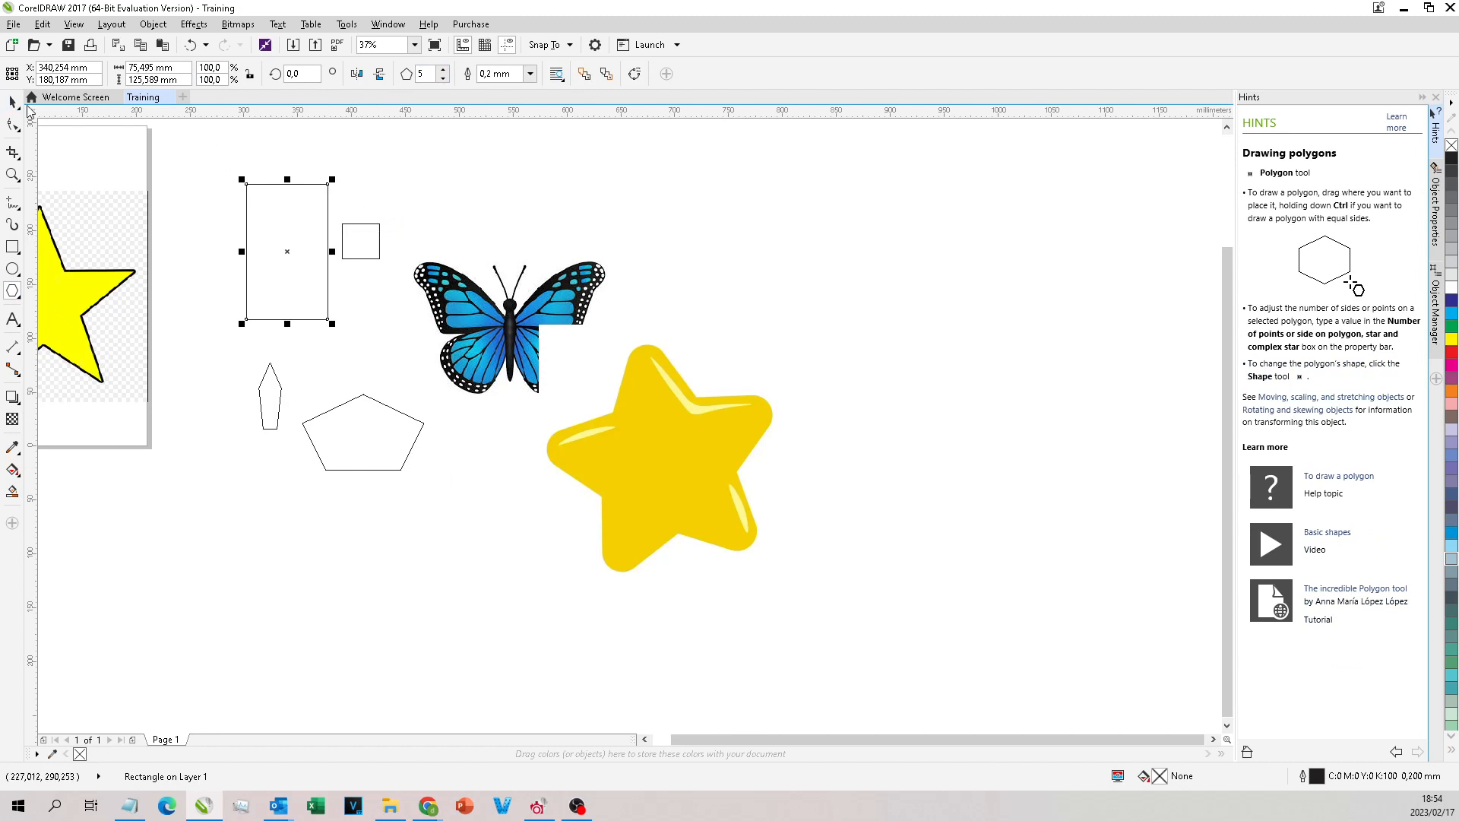
pyautogui.click(14, 102)
pyautogui.click(13, 247)
pyautogui.moveTo(412, 169); pyautogui.dragTo(541, 252)
# Step: Give the narrow polygon 9 sides and stretch it horizontally to about 59 mm wide
pyautogui.click(280, 389)
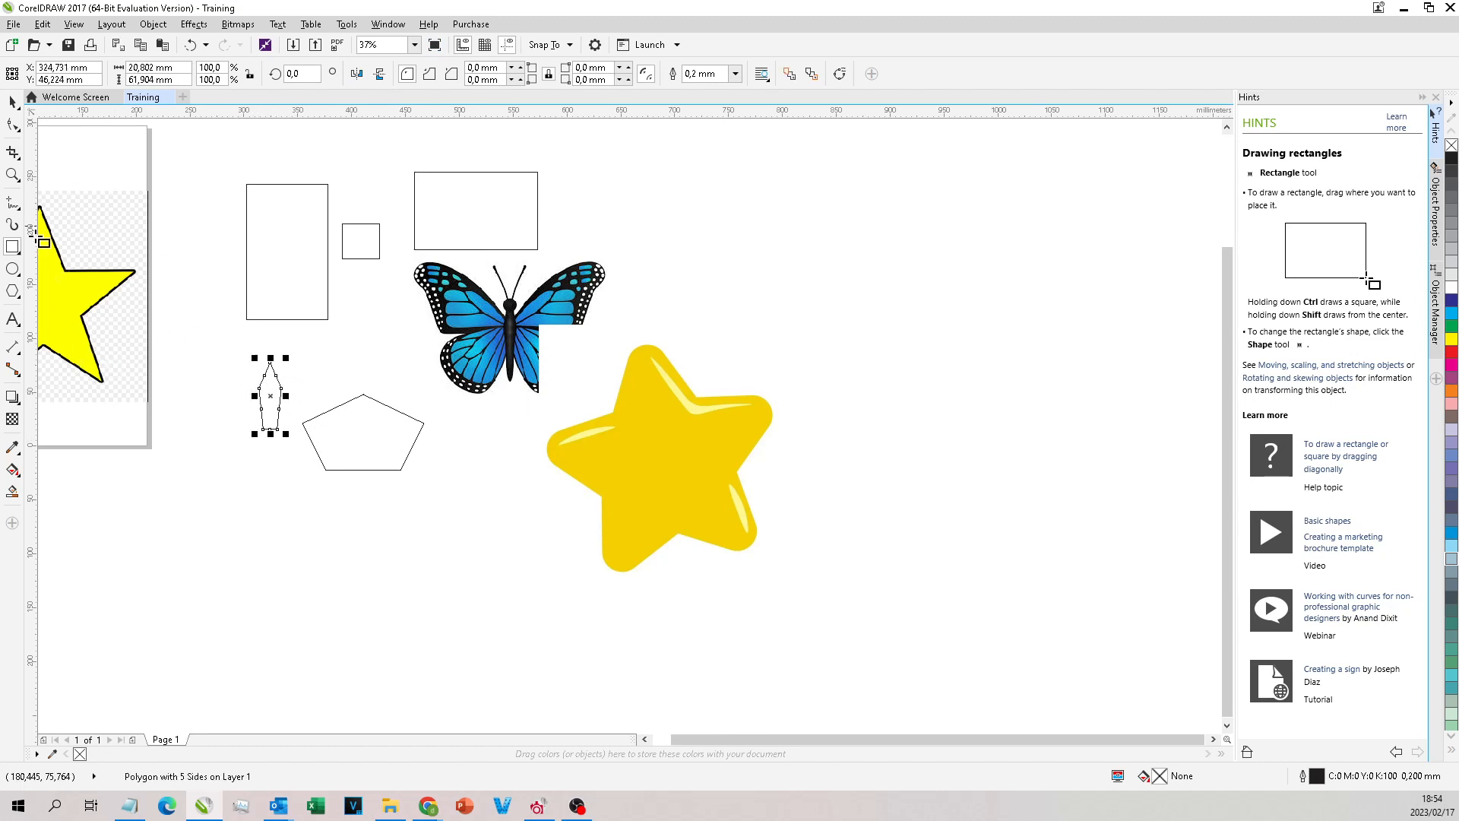
pyautogui.click(13, 291)
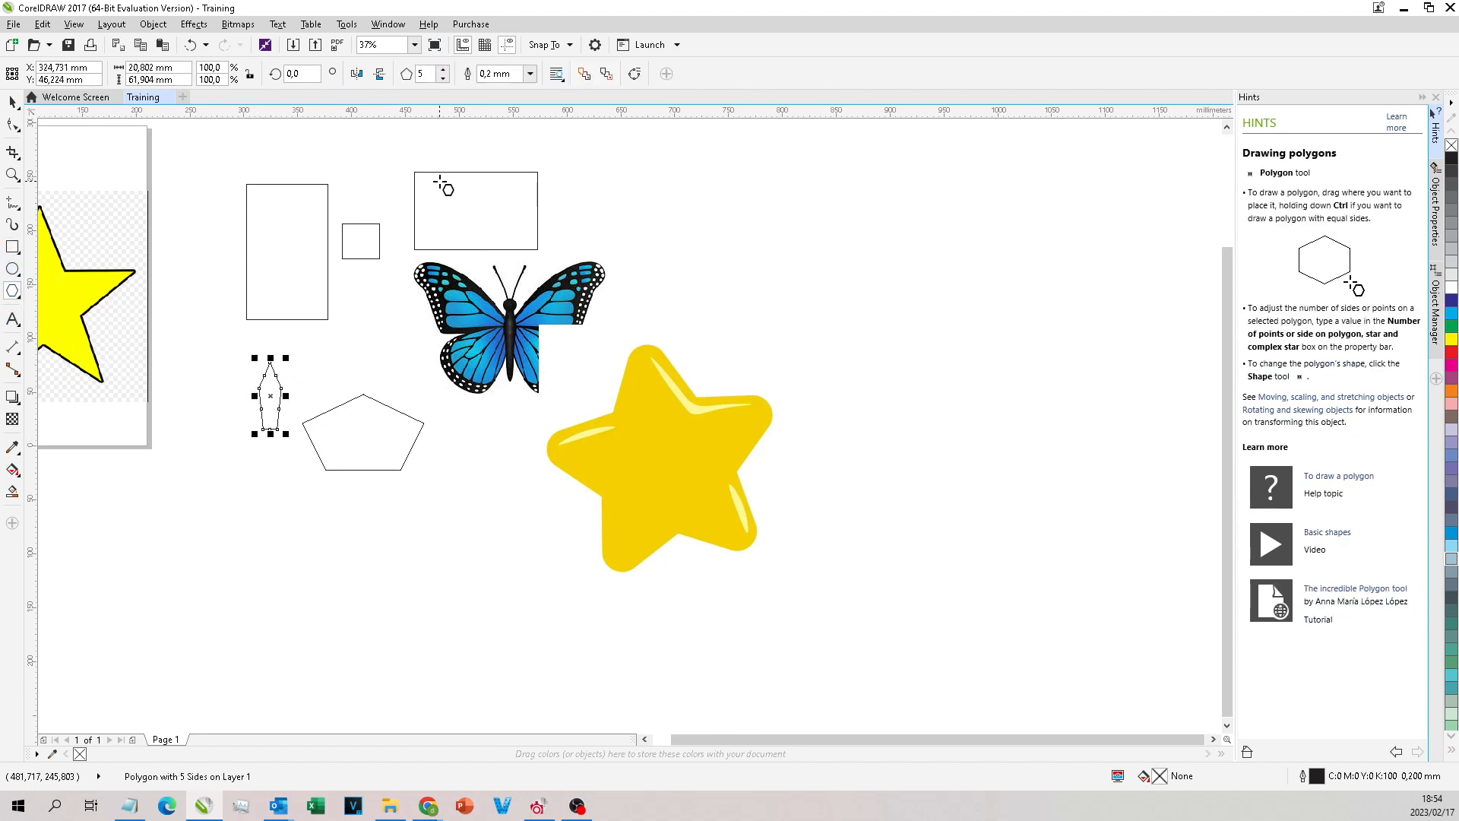
pyautogui.click(445, 70)
pyautogui.click(445, 70)
pyautogui.click(445, 70)
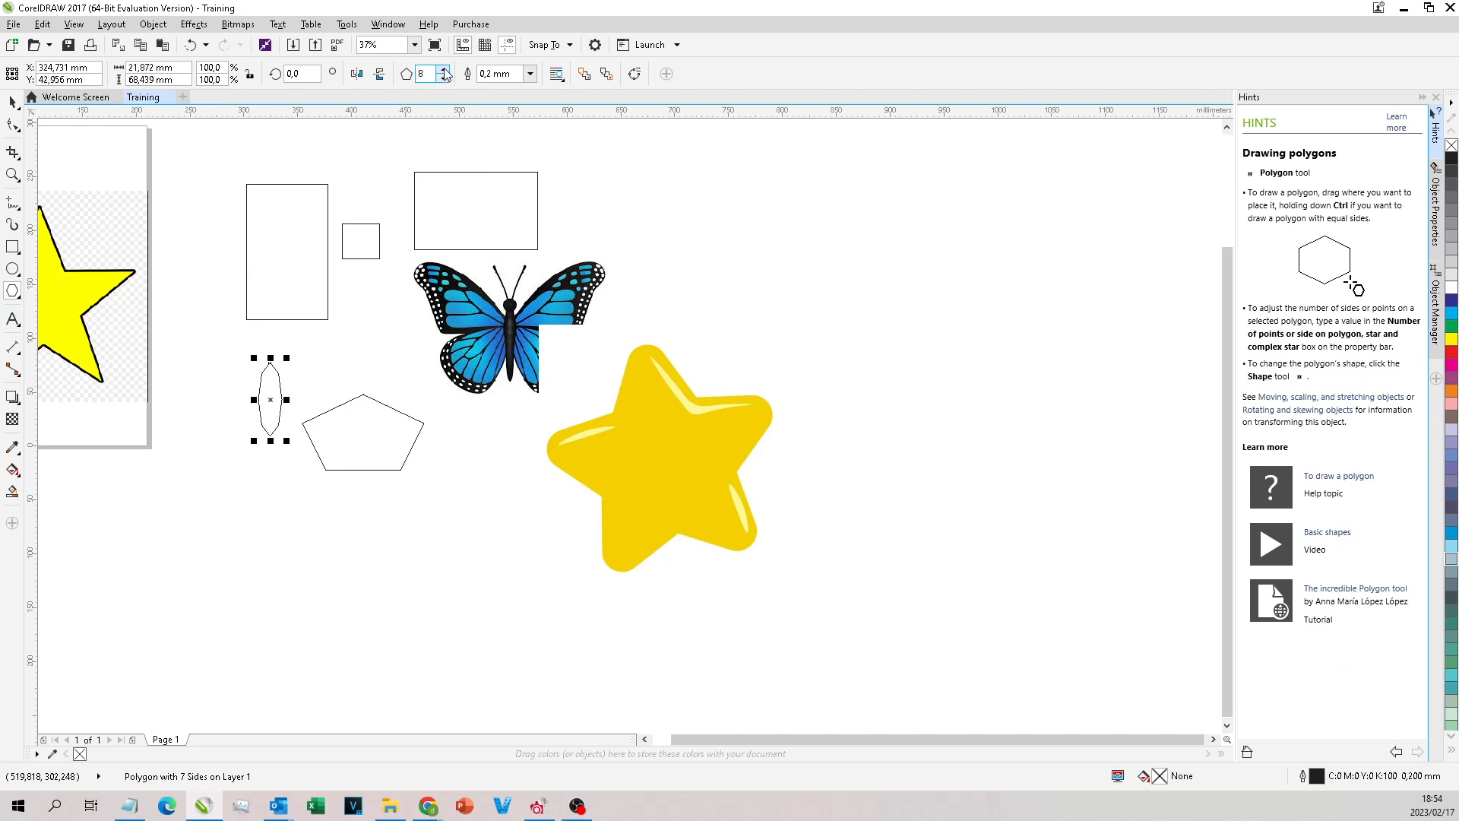
pyautogui.scroll(2, 287, 397)
pyautogui.moveTo(294, 396); pyautogui.dragTo(458, 396)
pyautogui.scroll(-2, 465, 344)
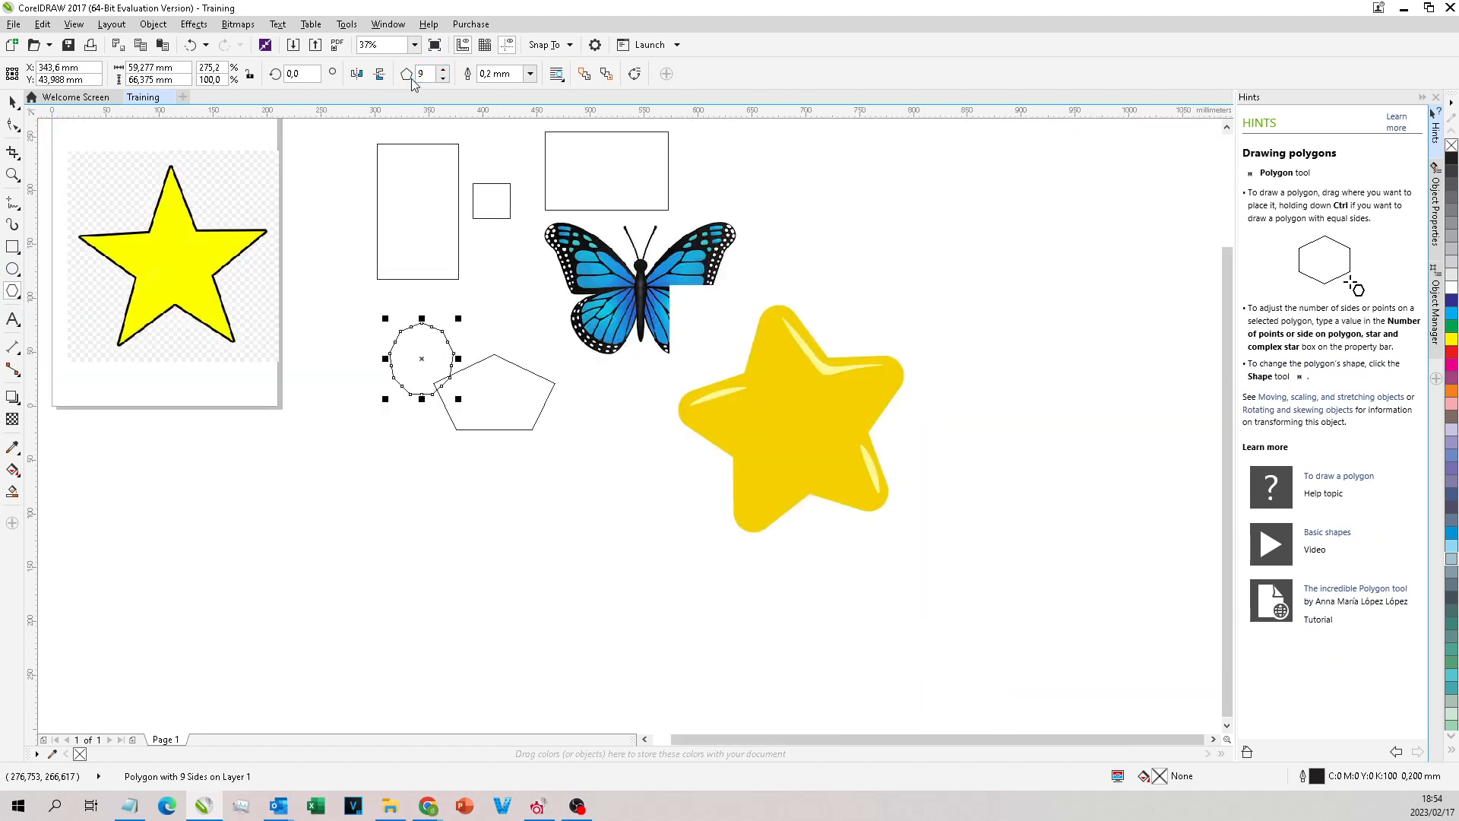
# Step: Draw a star of about 134 × 134 mm below the polygons with the Star tool and set its number of points to 9
pyautogui.click(24, 302)
pyautogui.click(69, 306)
pyautogui.moveTo(323, 473); pyautogui.dragTo(464, 606)
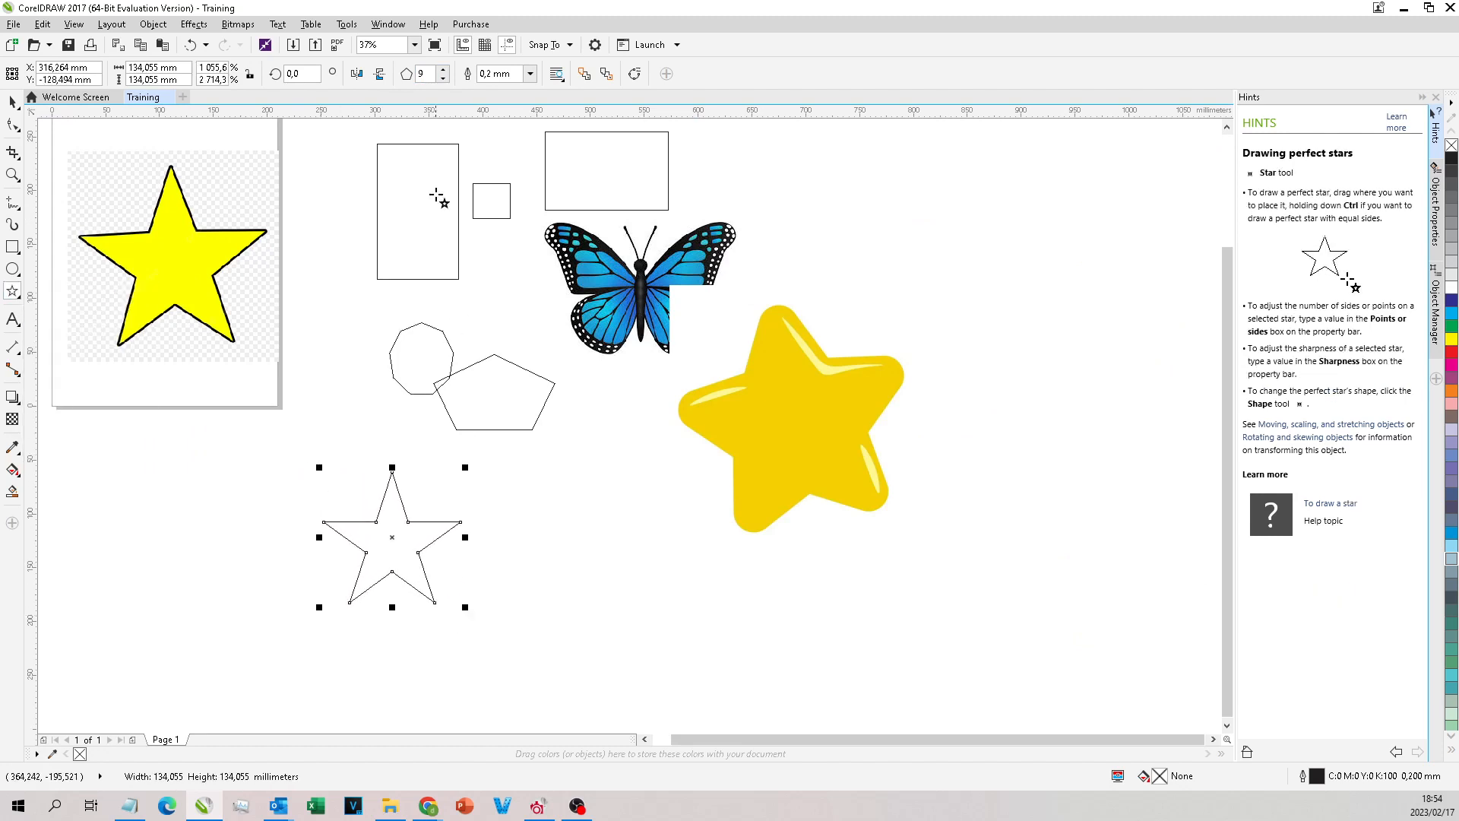
pyautogui.write('9')
pyautogui.press('Return')
# Step: Select the nine-pointed star and reduce its sharpness to 44
pyautogui.click(417, 221)
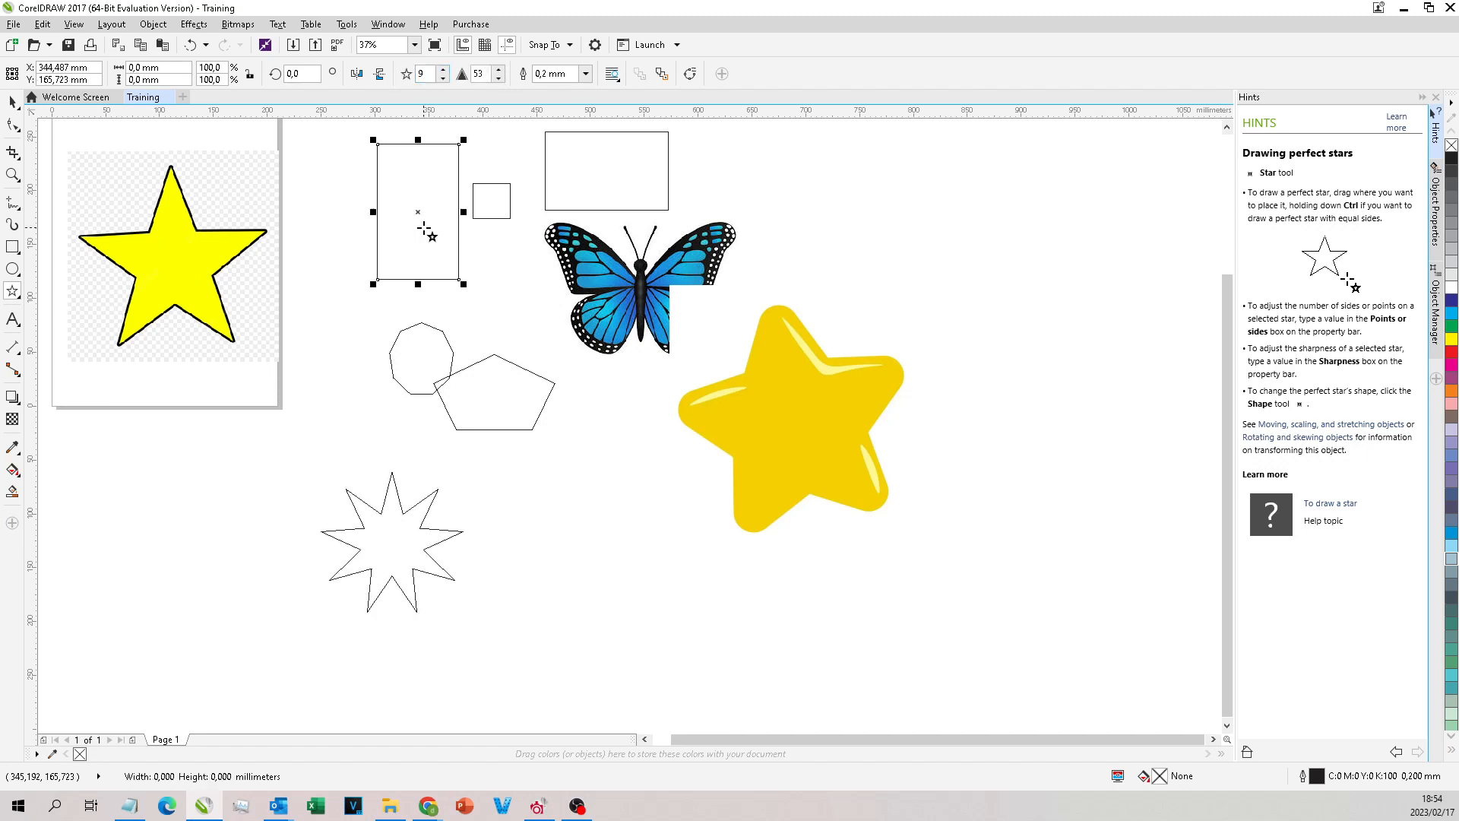
pyautogui.click(408, 511)
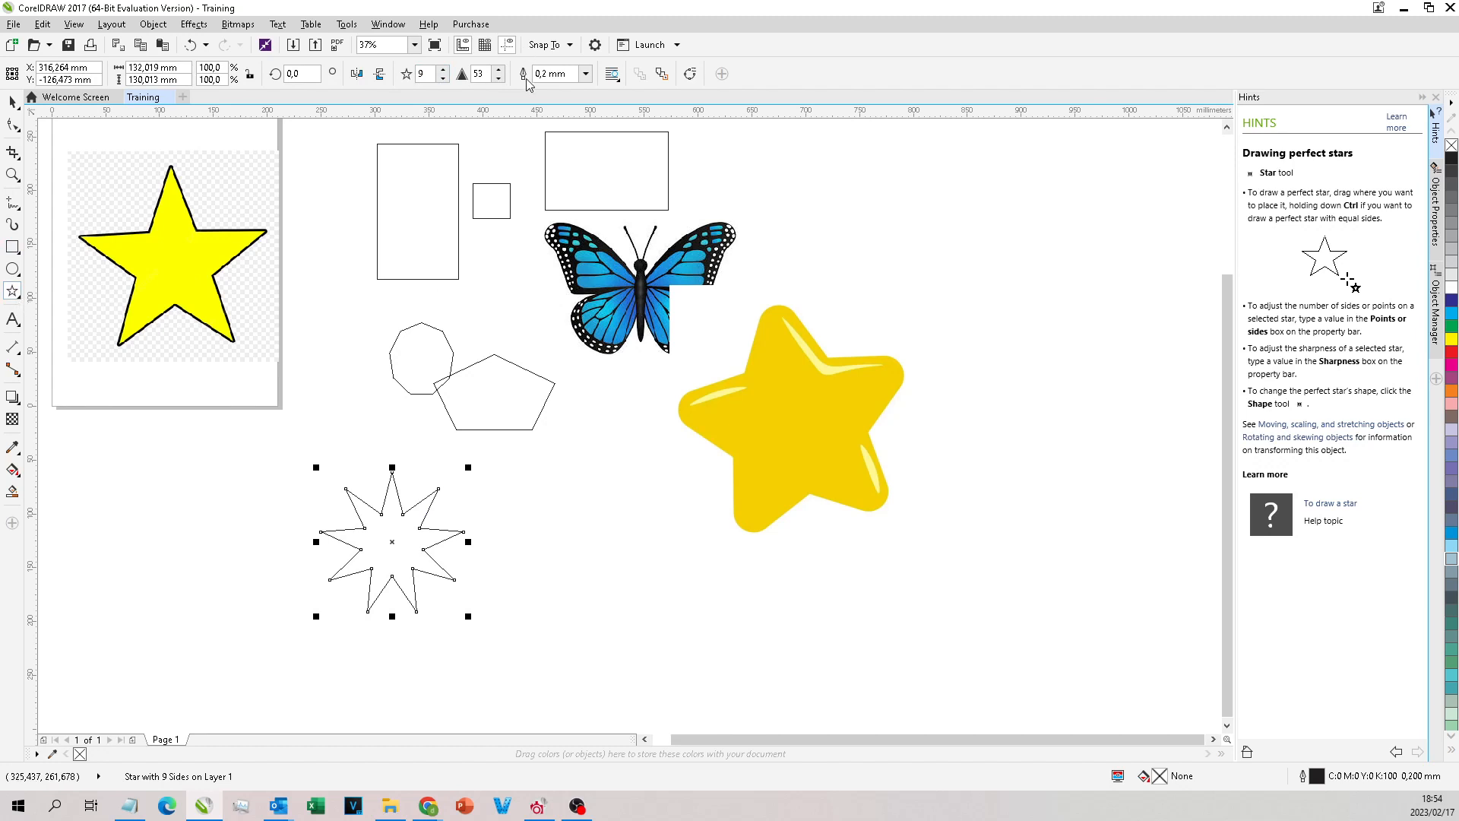
pyautogui.click(498, 78)
pyautogui.click(498, 78)
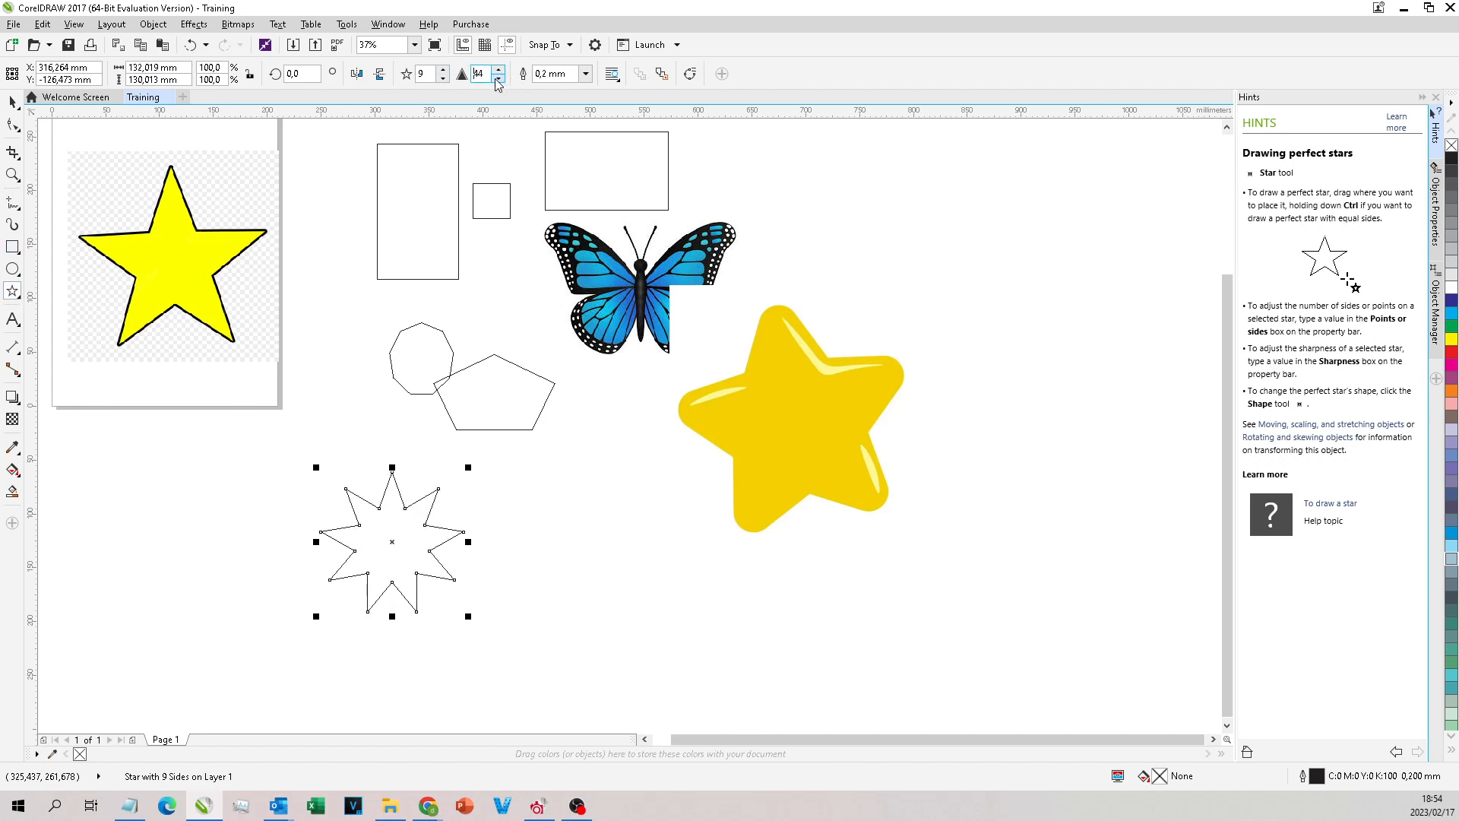
# Step: Draw a smiley face of about 119 × 119 mm beside the nine-pointed star with the Basic Shapes tool
pyautogui.click(20, 298)
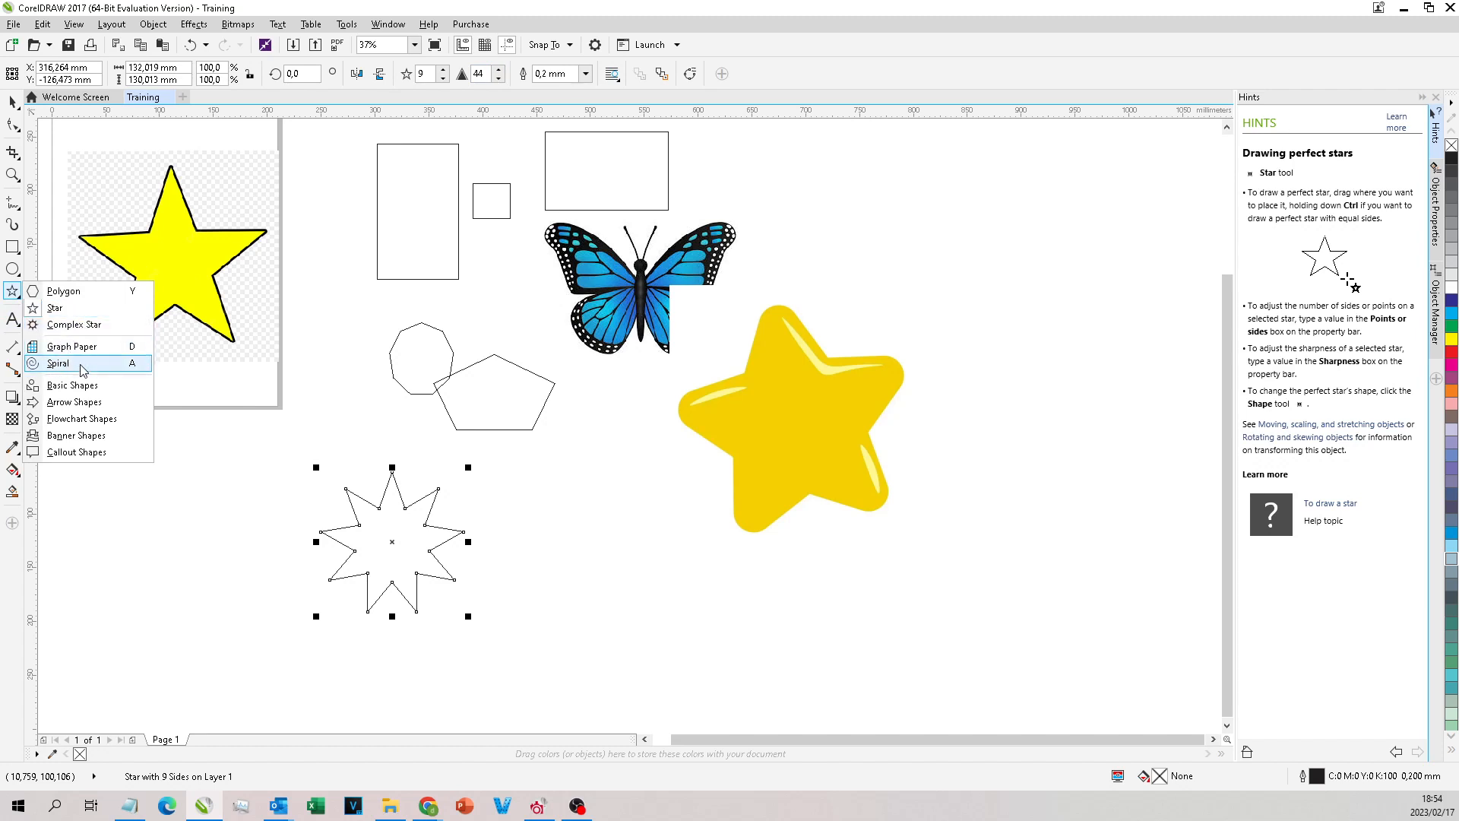
pyautogui.click(104, 393)
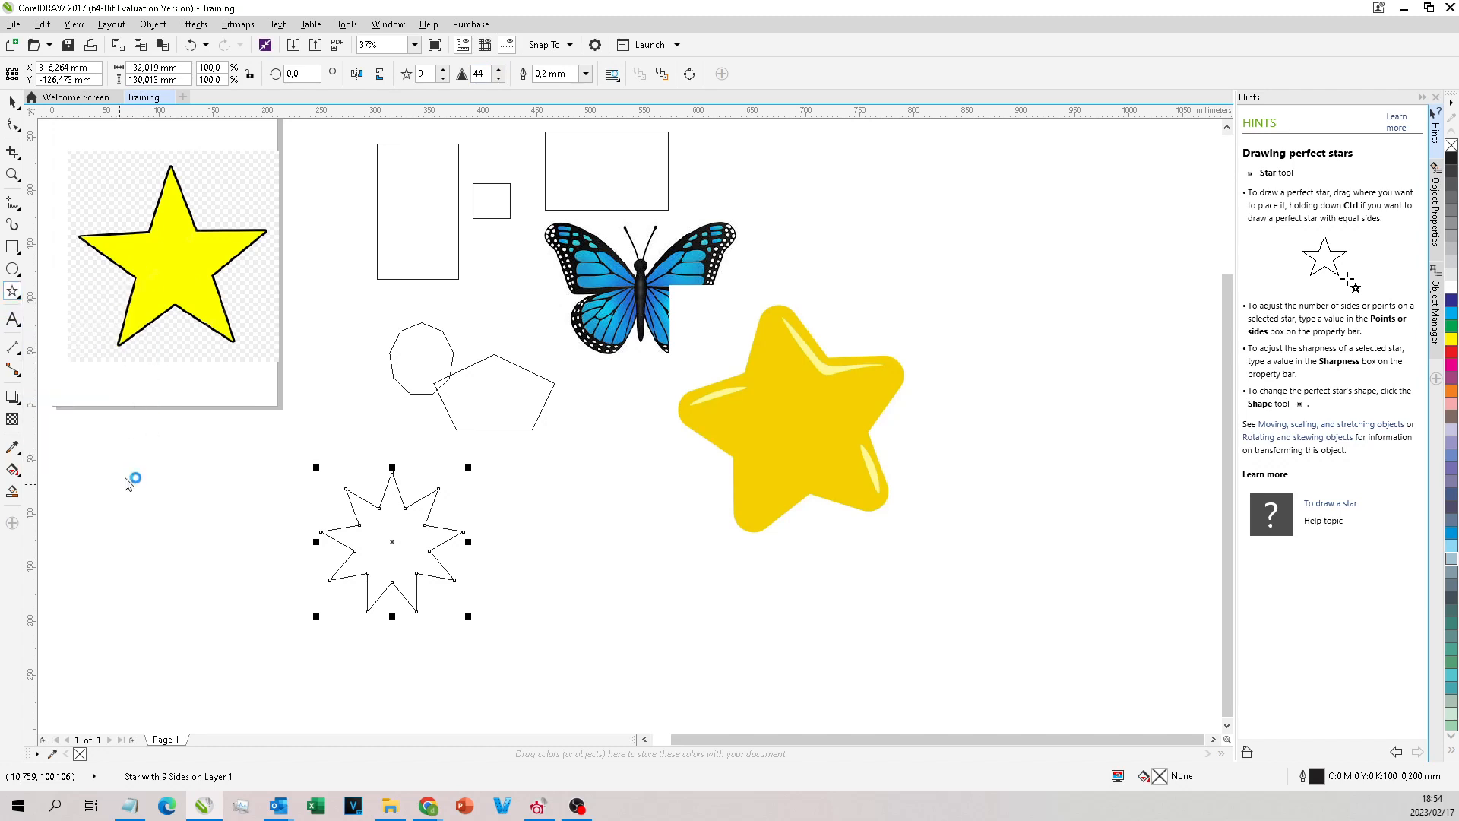
pyautogui.click(410, 76)
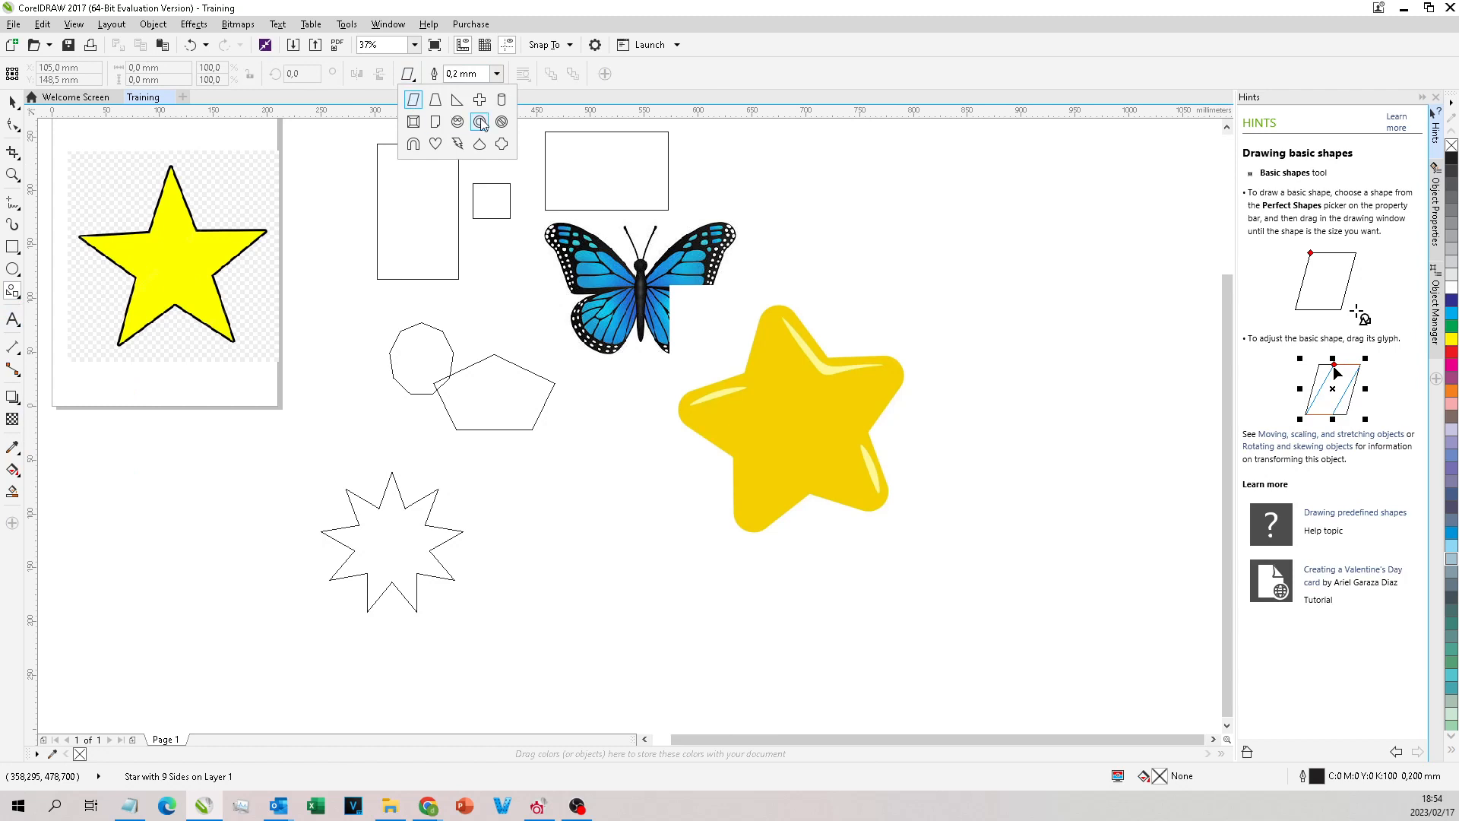
pyautogui.click(456, 121)
pyautogui.moveTo(540, 480); pyautogui.dragTo(673, 592)
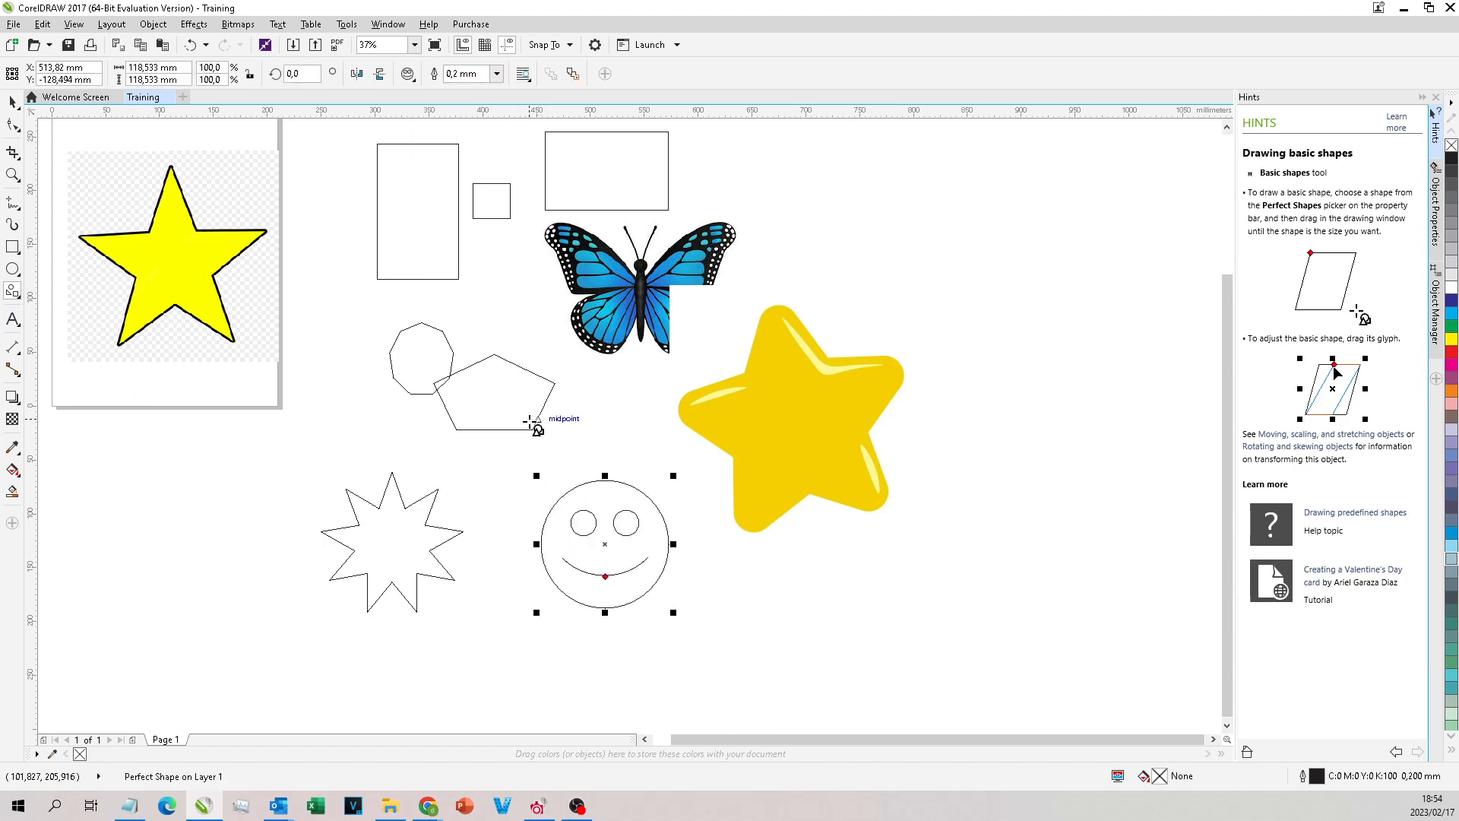
# Step: Shrink the yellow outlined star bitmap on the page to about 181 × 180 mm with the Pick tool
pyautogui.click(21, 102)
pyautogui.scroll(-1, 369, 275)
pyautogui.click(261, 236)
pyautogui.scroll(2, 214, 210)
pyautogui.moveTo(274, 215); pyautogui.dragTo(321, 263)
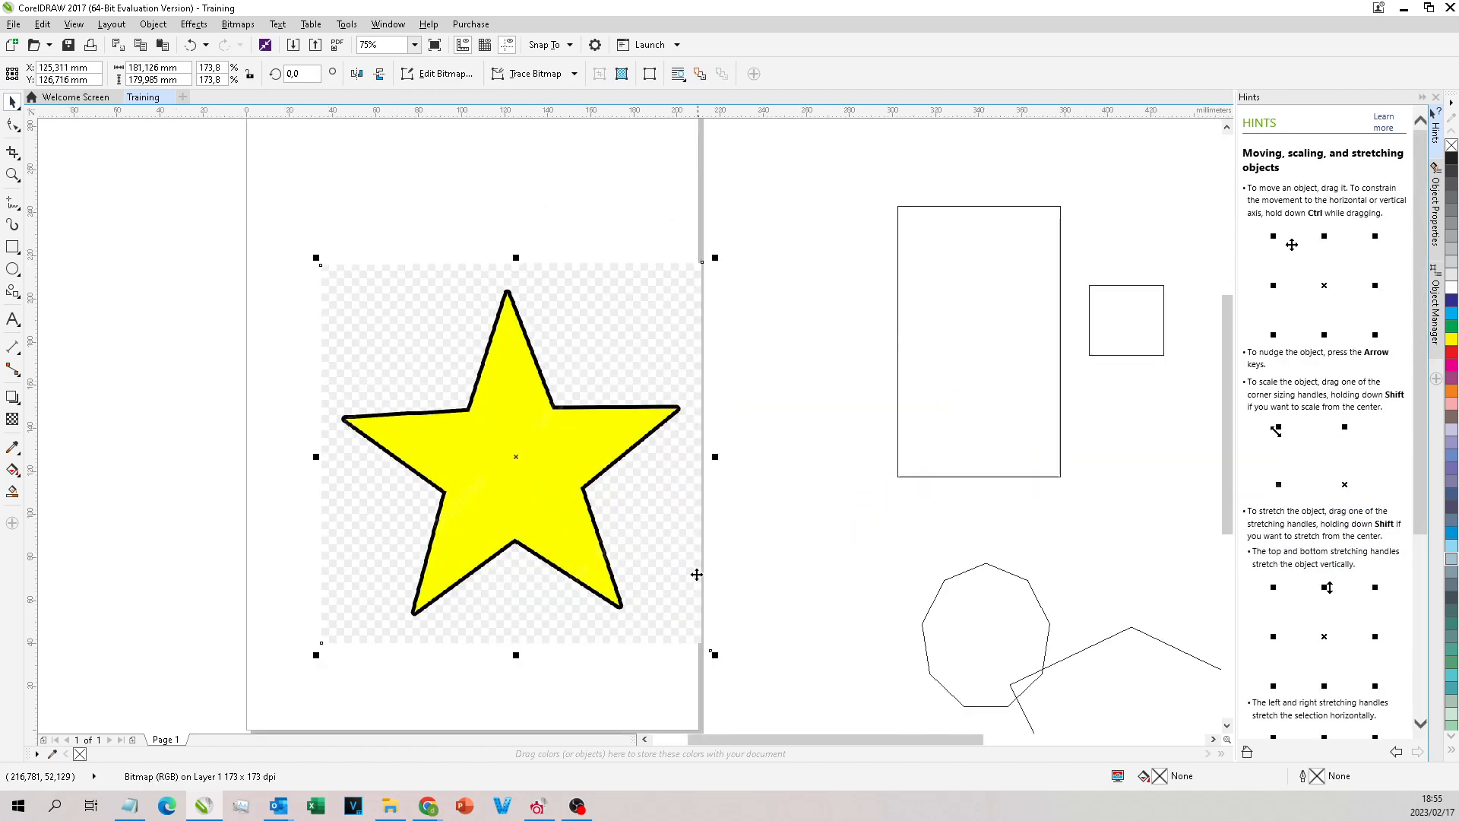
# Step: Shrink the outlined star bitmap on the page to about 81 × 80 mm, and enlarge it to about 133 × 132 mm
pyautogui.moveTo(715, 258); pyautogui.dragTo(681, 298)
pyautogui.moveTo(529, 398)
pyautogui.mouseDown()
pyautogui.moveTo(618, 348)
pyautogui.moveTo(557, 403)
pyautogui.mouseUp()
pyautogui.scroll(-2, 553, 391)
pyautogui.scroll(2, 554, 411)
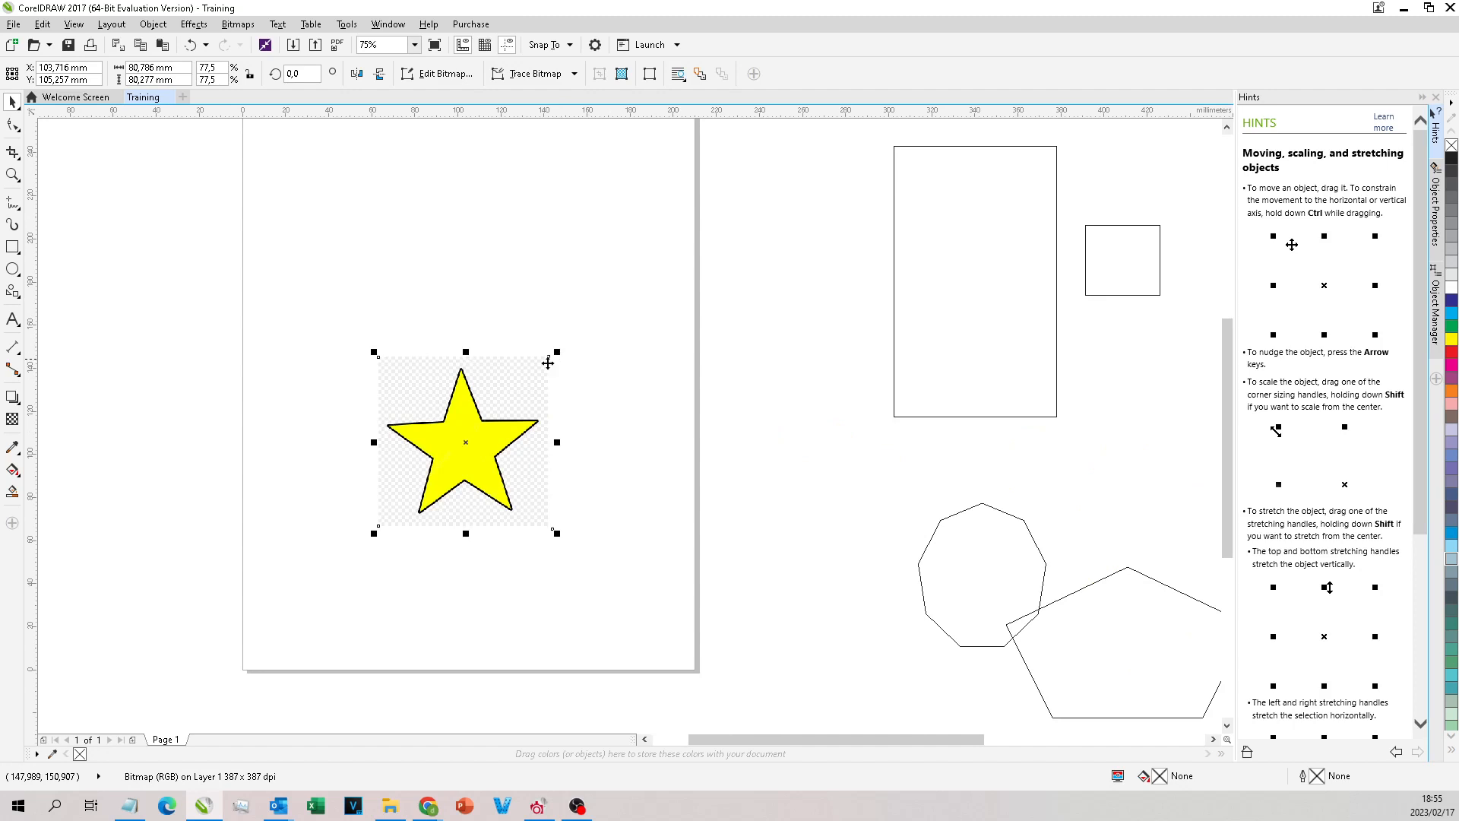
pyautogui.moveTo(560, 350); pyautogui.dragTo(614, 296)
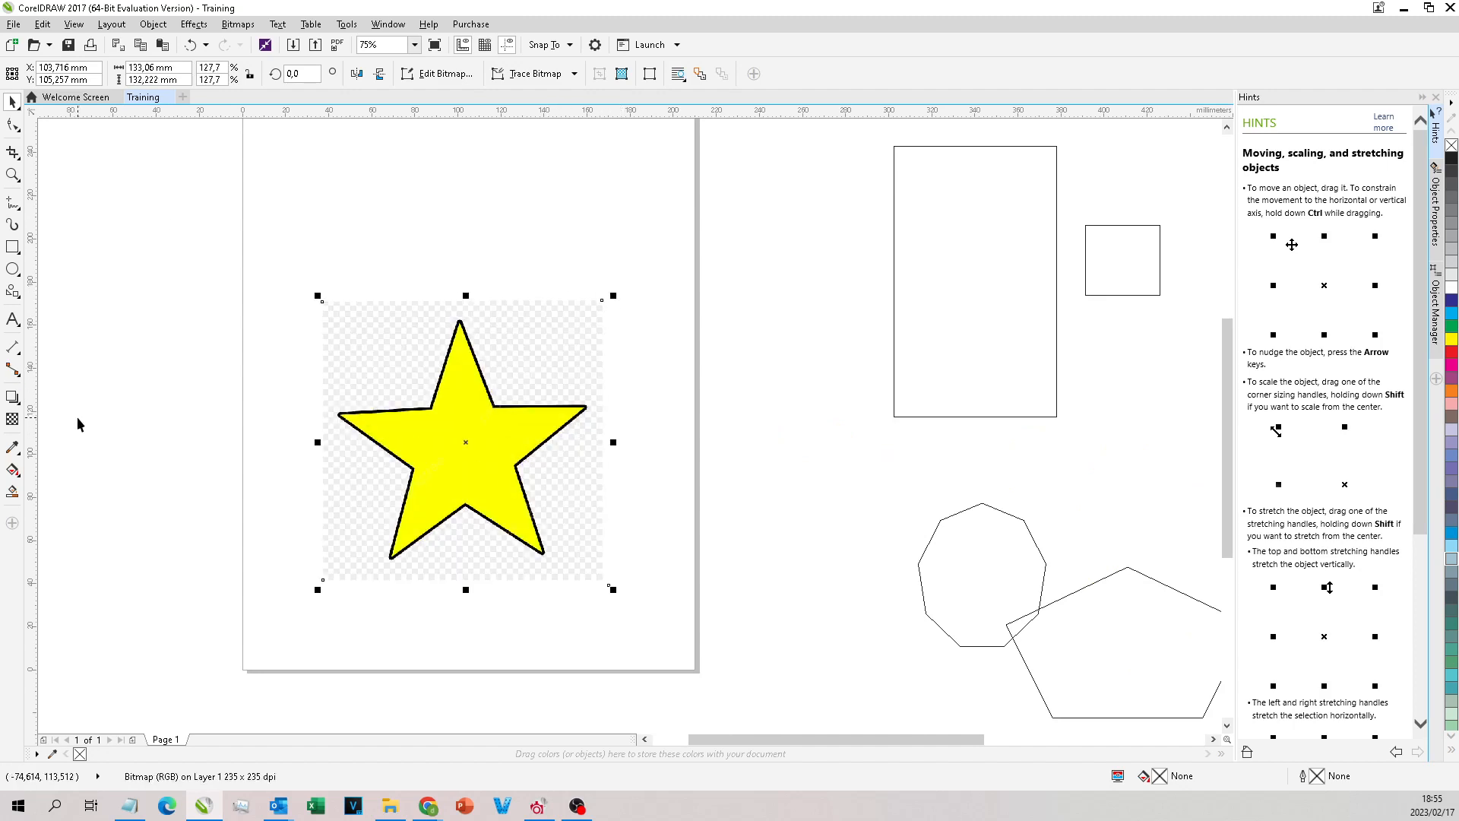
pyautogui.scroll(-4, 382, 342)
pyautogui.scroll(2, 631, 347)
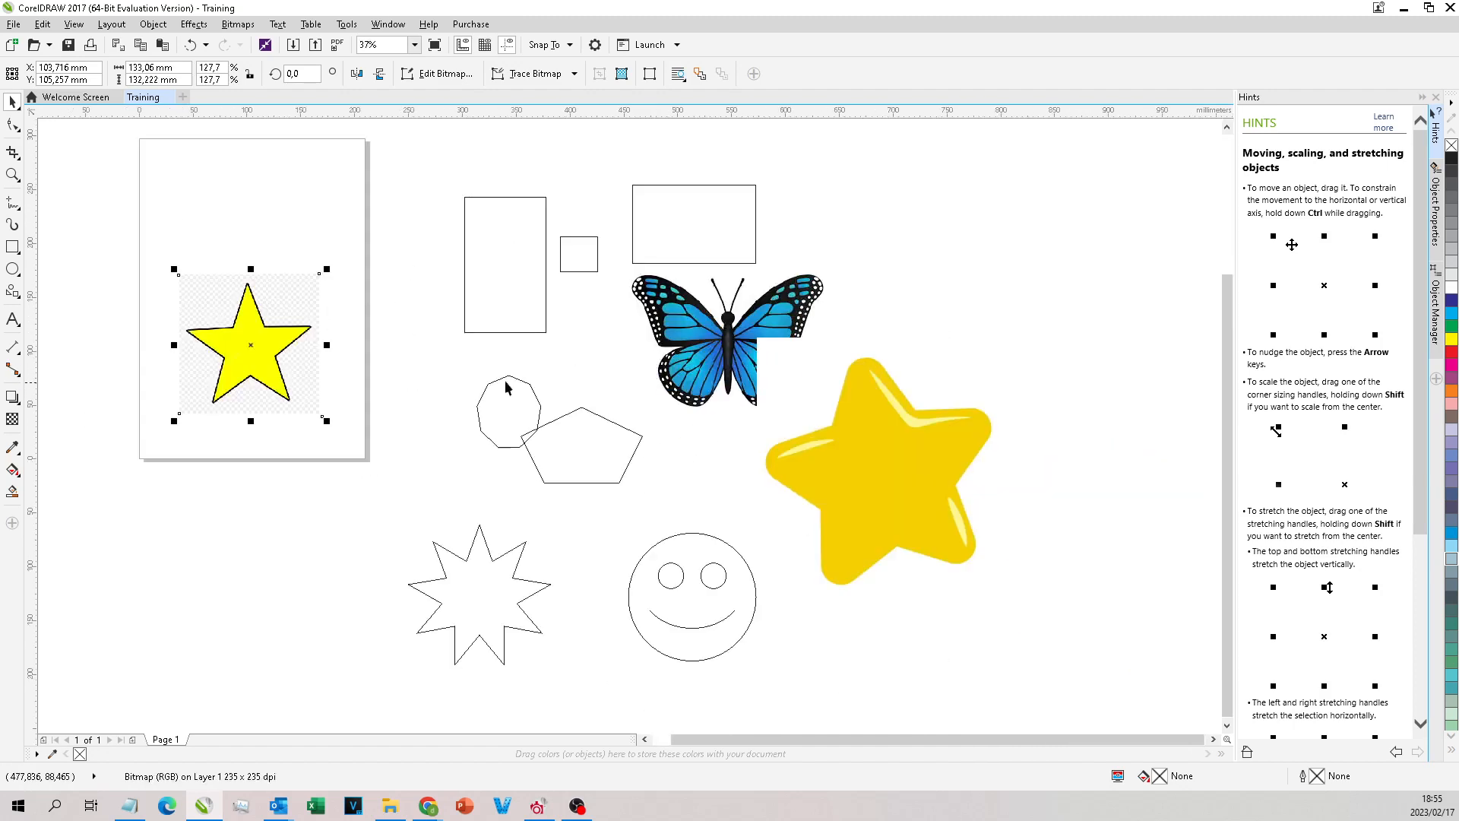
# Step: Add the artistic text "dasdasdas" below the page with the Text tool, and delete the text object
pyautogui.click(13, 319)
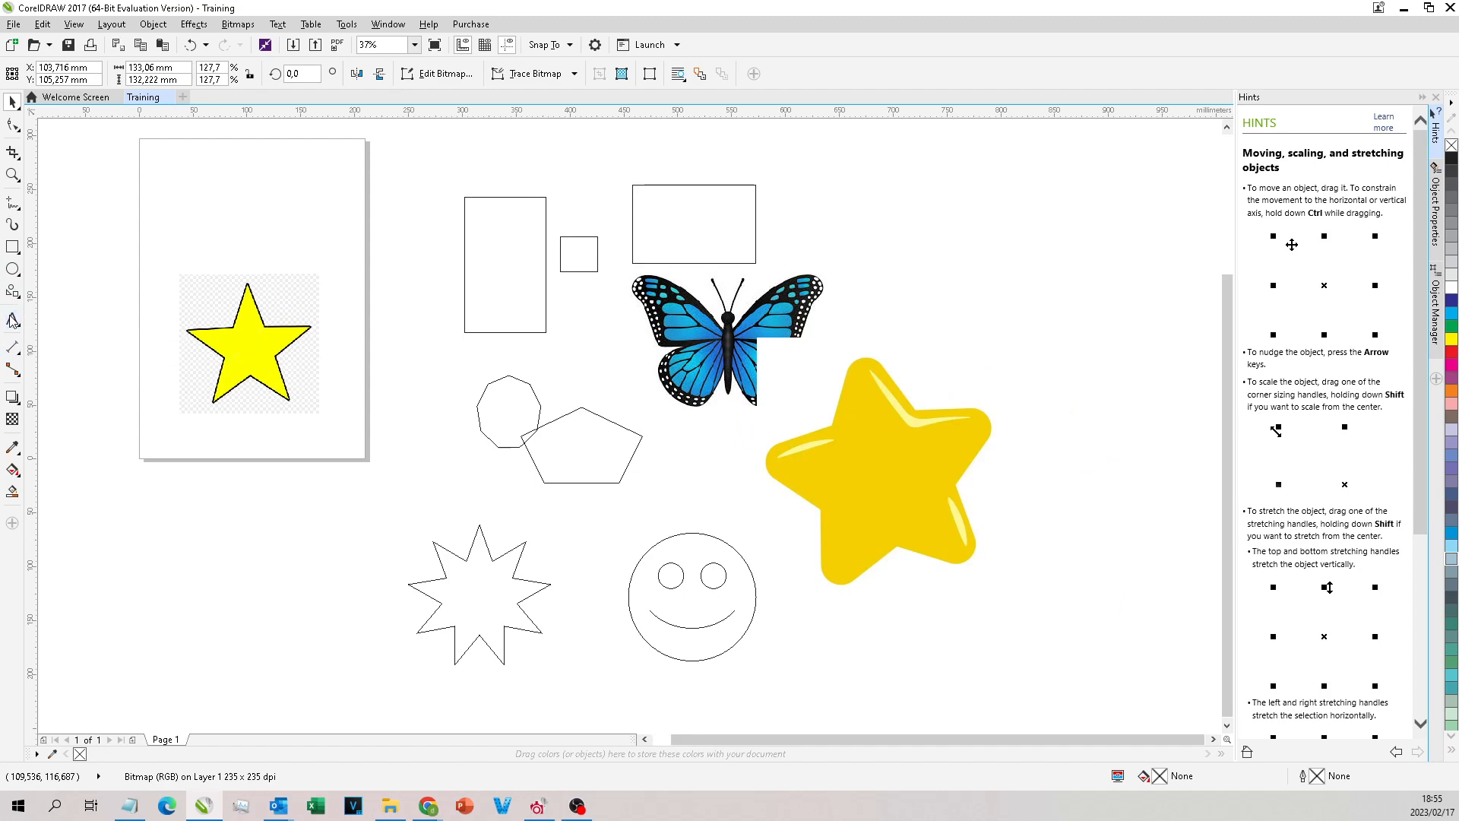
pyautogui.click(179, 584)
pyautogui.write('dasdasdas')
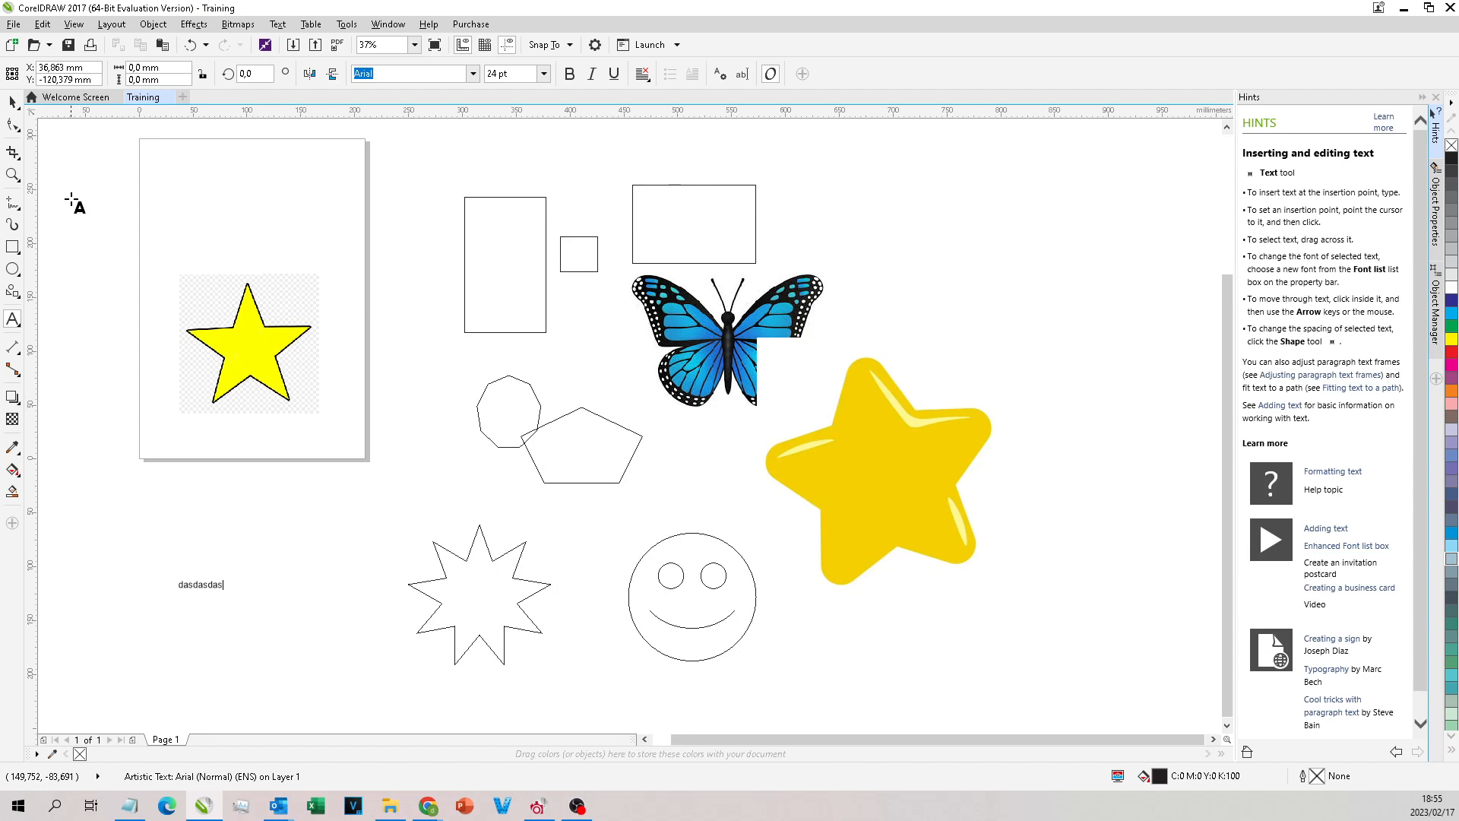
pyautogui.click(13, 102)
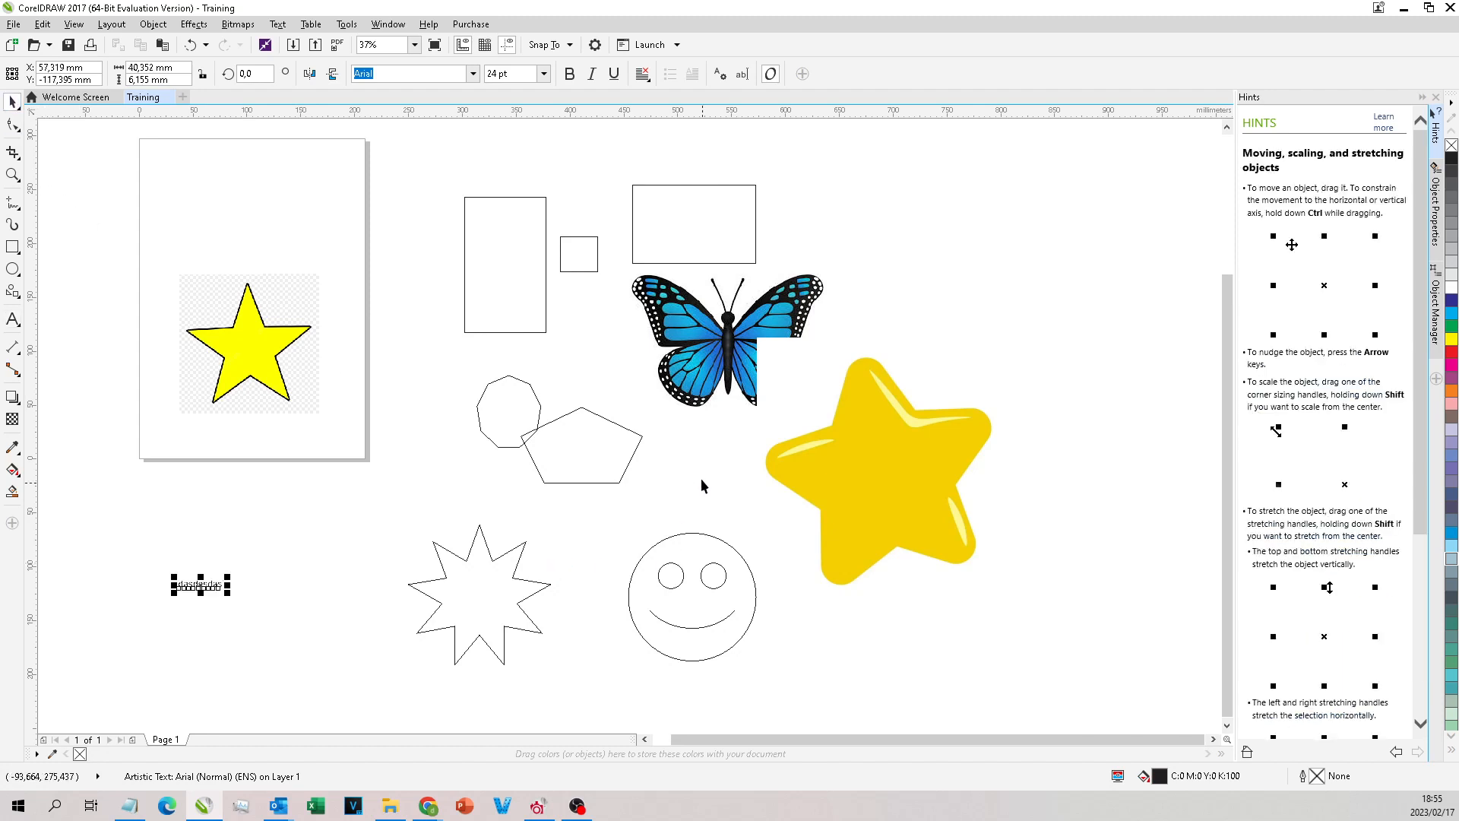
pyautogui.press('Delete')
# Step: Select the two polygons, the nine-pointed star and the smiley face together and delete them
pyautogui.scroll(-1, 612, 403)
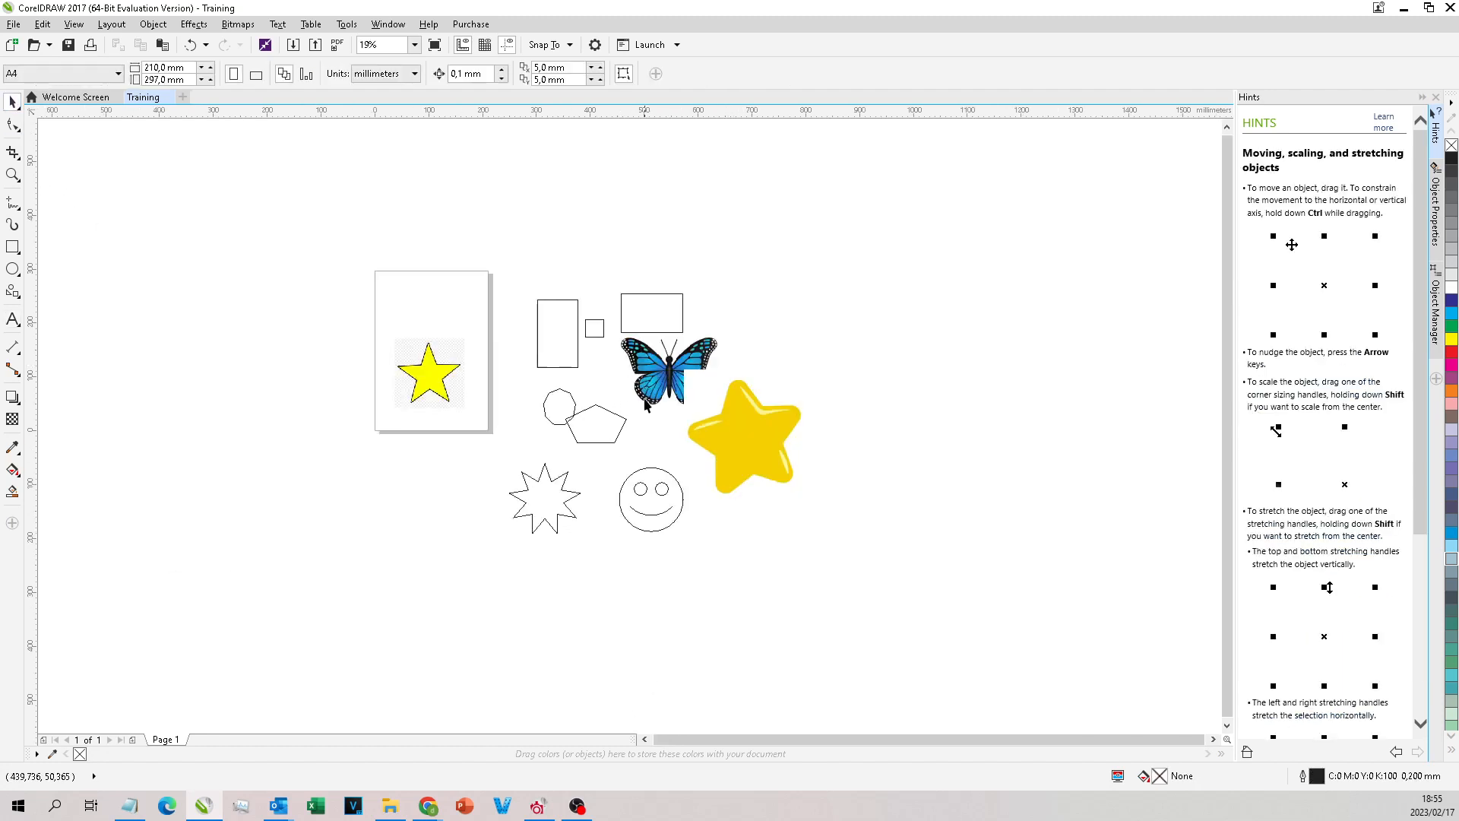
pyautogui.scroll(1, 641, 423)
pyautogui.moveTo(391, 466); pyautogui.dragTo(322, 335)
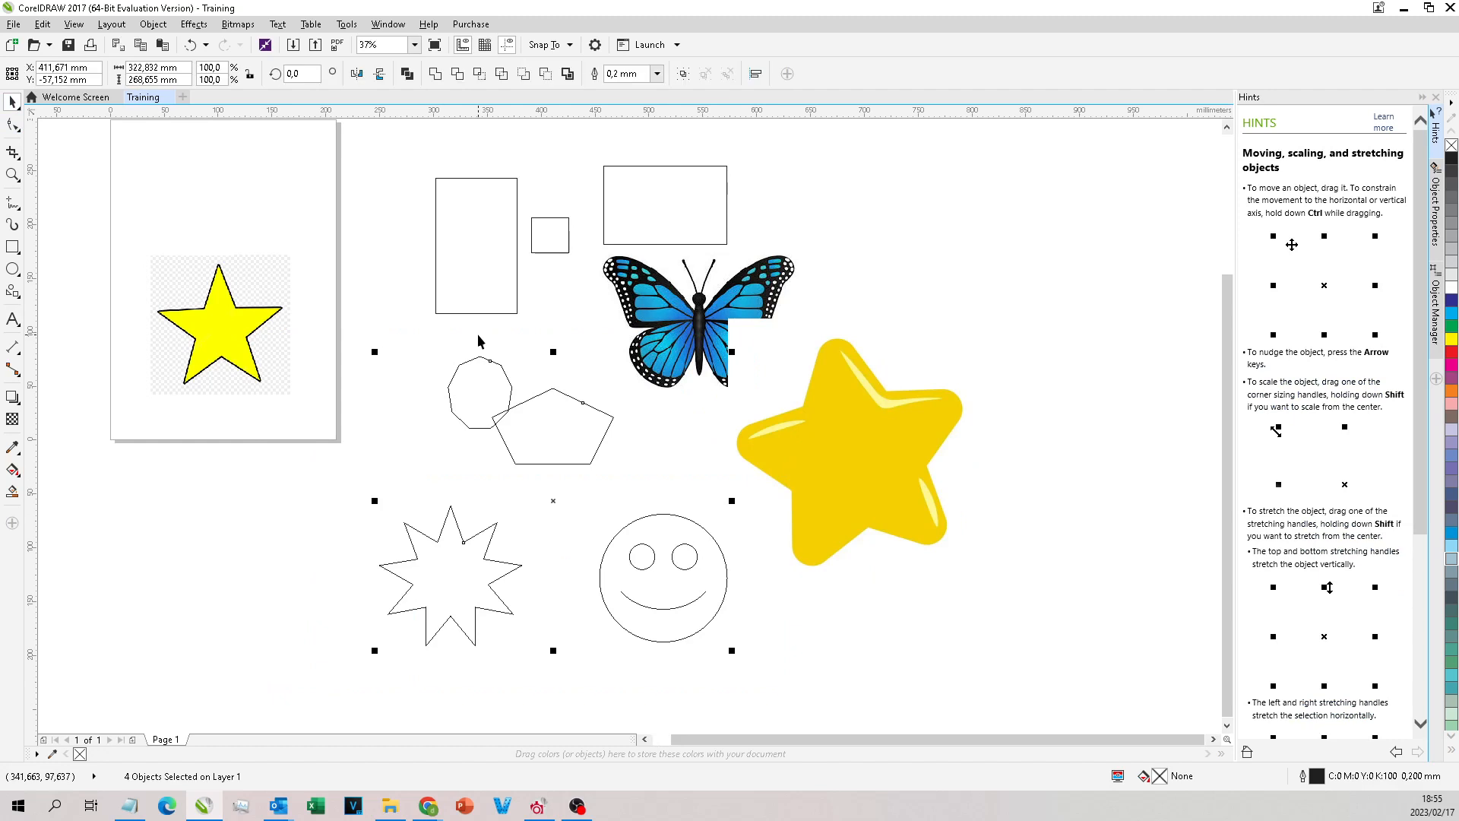
pyautogui.press('Delete')
# Step: Line up the glossy star and the butterfly in a row beside the page, with the three rectangles moved below them
pyautogui.moveTo(756, 135); pyautogui.dragTo(383, 358)
pyautogui.moveTo(668, 240); pyautogui.dragTo(498, 532)
pyautogui.moveTo(849, 486); pyautogui.dragTo(479, 336)
pyautogui.moveTo(678, 311); pyautogui.dragTo(827, 299)
pyautogui.moveTo(508, 297); pyautogui.dragTo(553, 287)
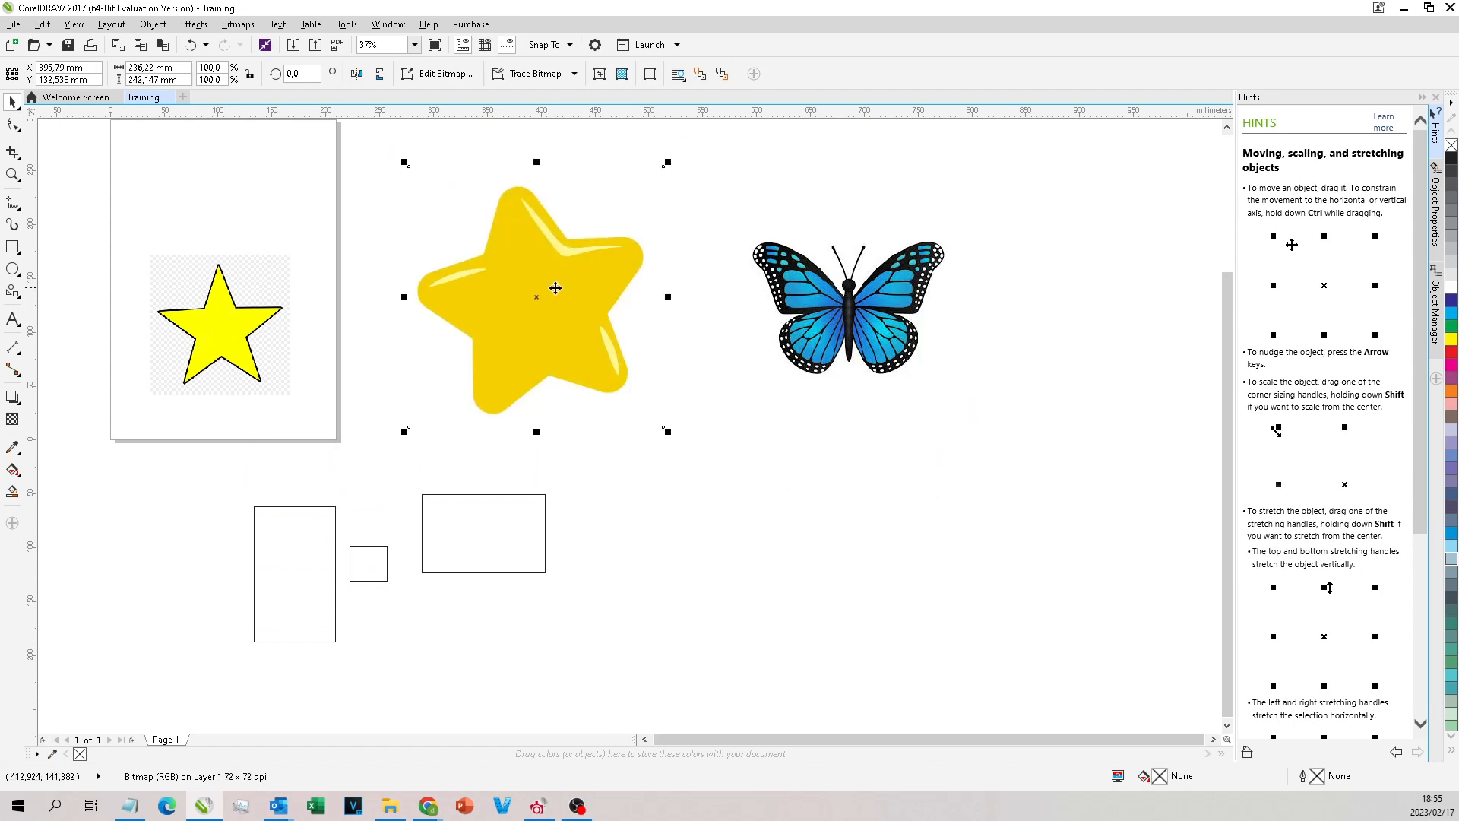
# Step: Enlarge the outlined star bitmap on the page to about 226 × 224 mm
pyautogui.scroll(-3, 554, 293)
pyautogui.scroll(1, 547, 311)
pyautogui.click(364, 335)
pyautogui.moveTo(354, 277); pyautogui.dragTo(302, 226)
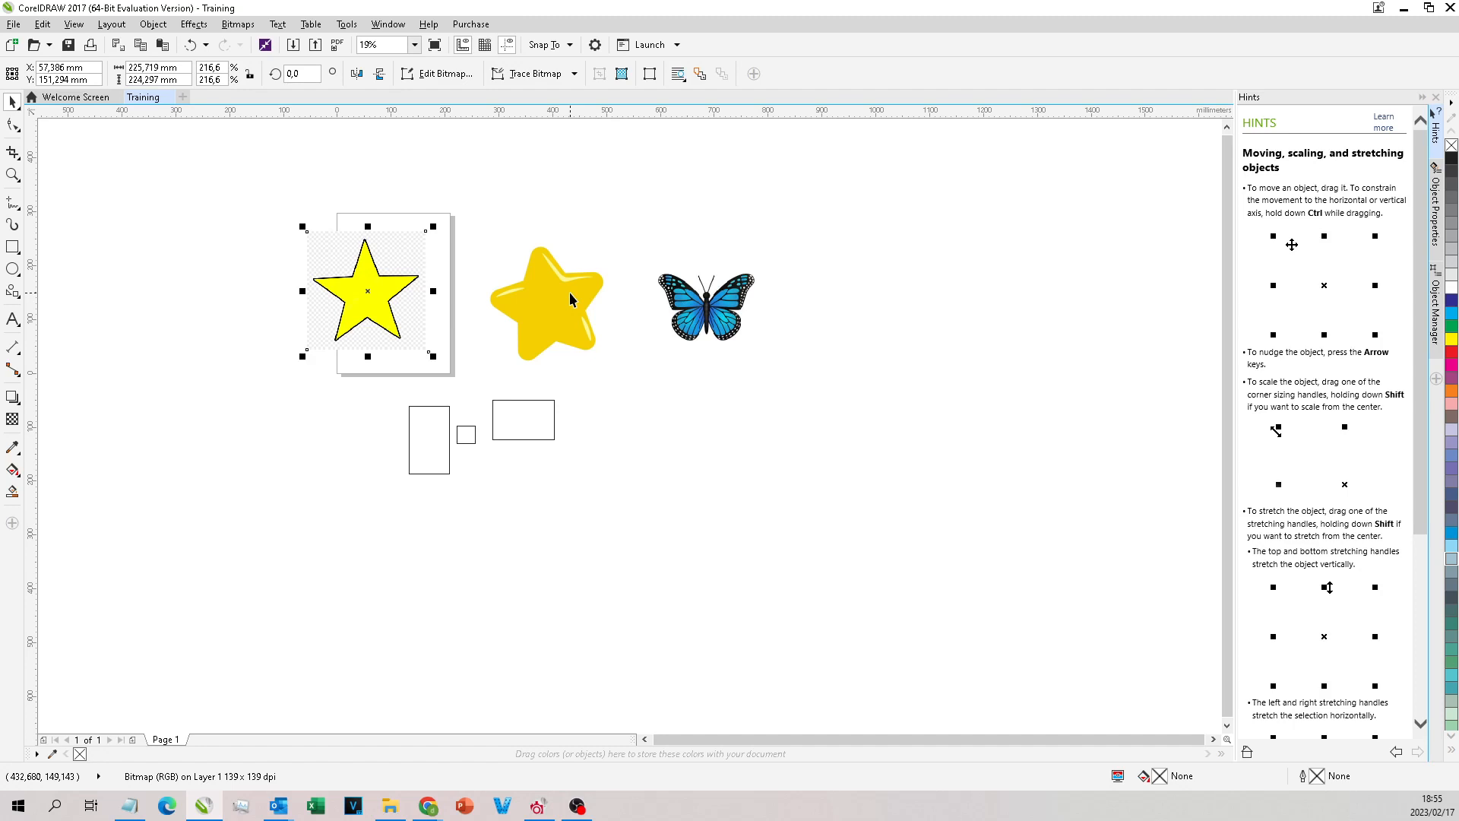
# Step: Examine the pixels along the glossy star's edge and in the butterfly bitmap at high magnification
pyautogui.scroll(10, 568, 292)
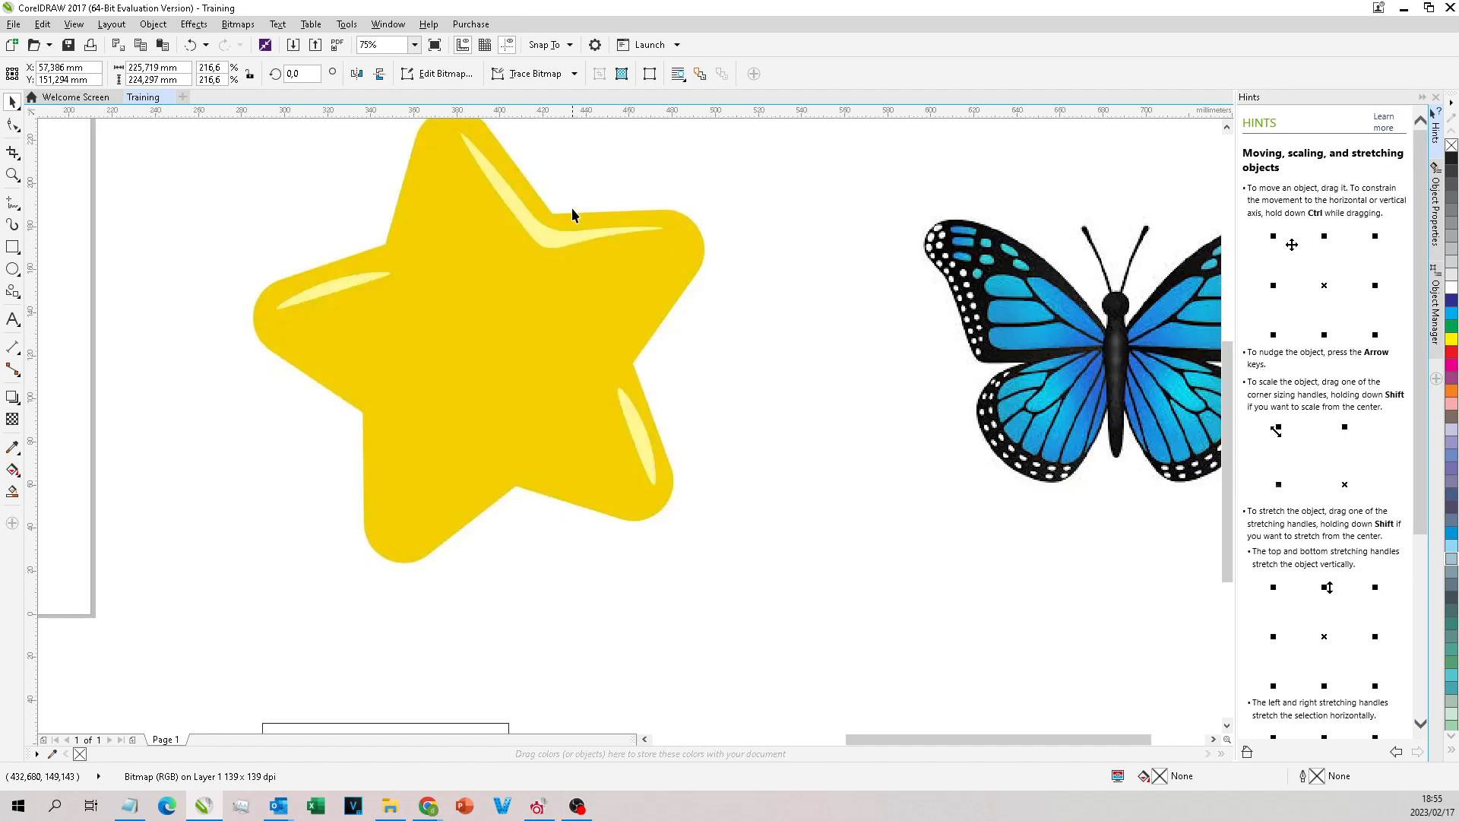
pyautogui.scroll(15, 339, 385)
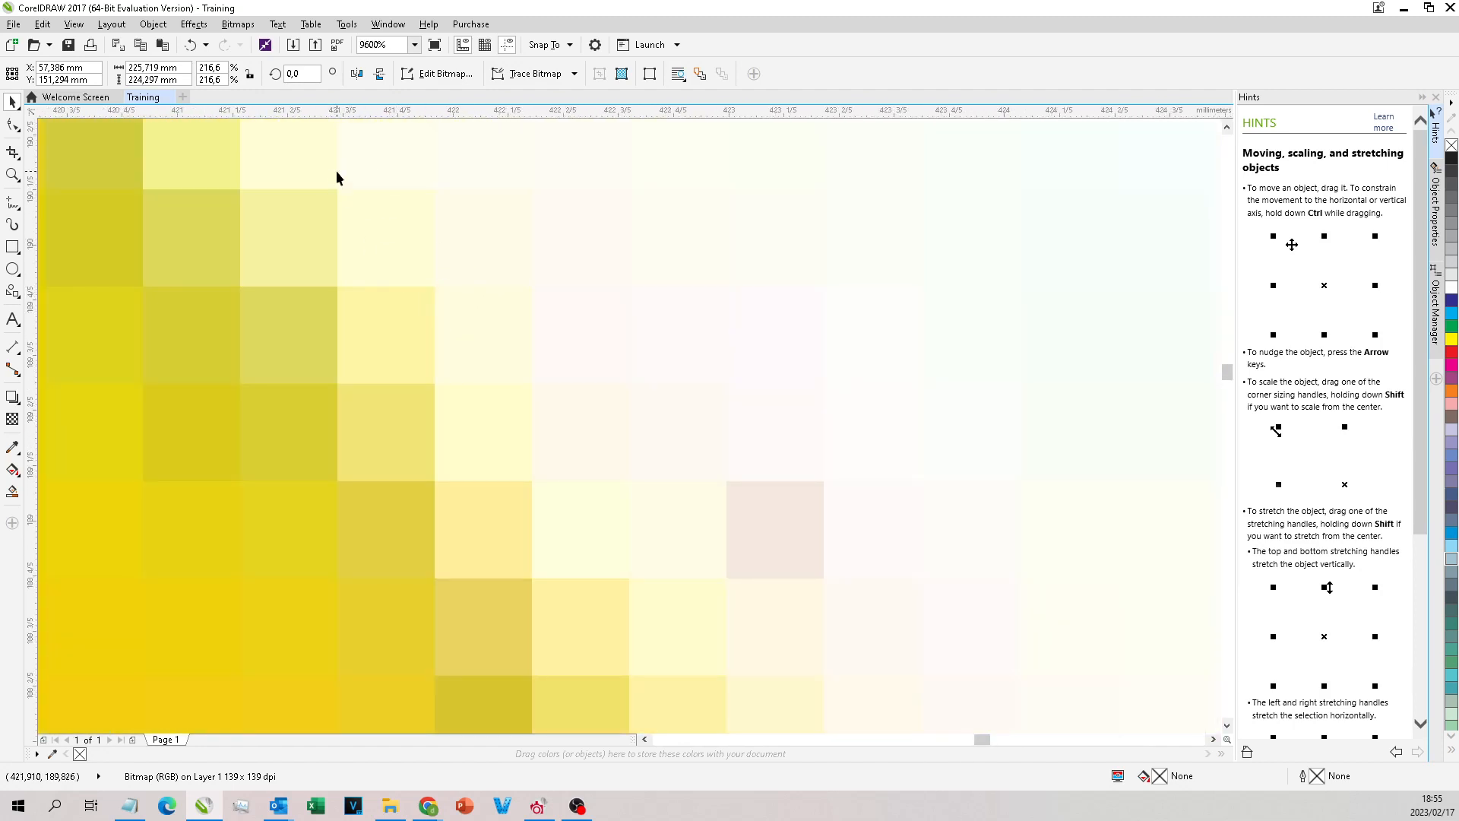
pyautogui.scroll(-3, 403, 186)
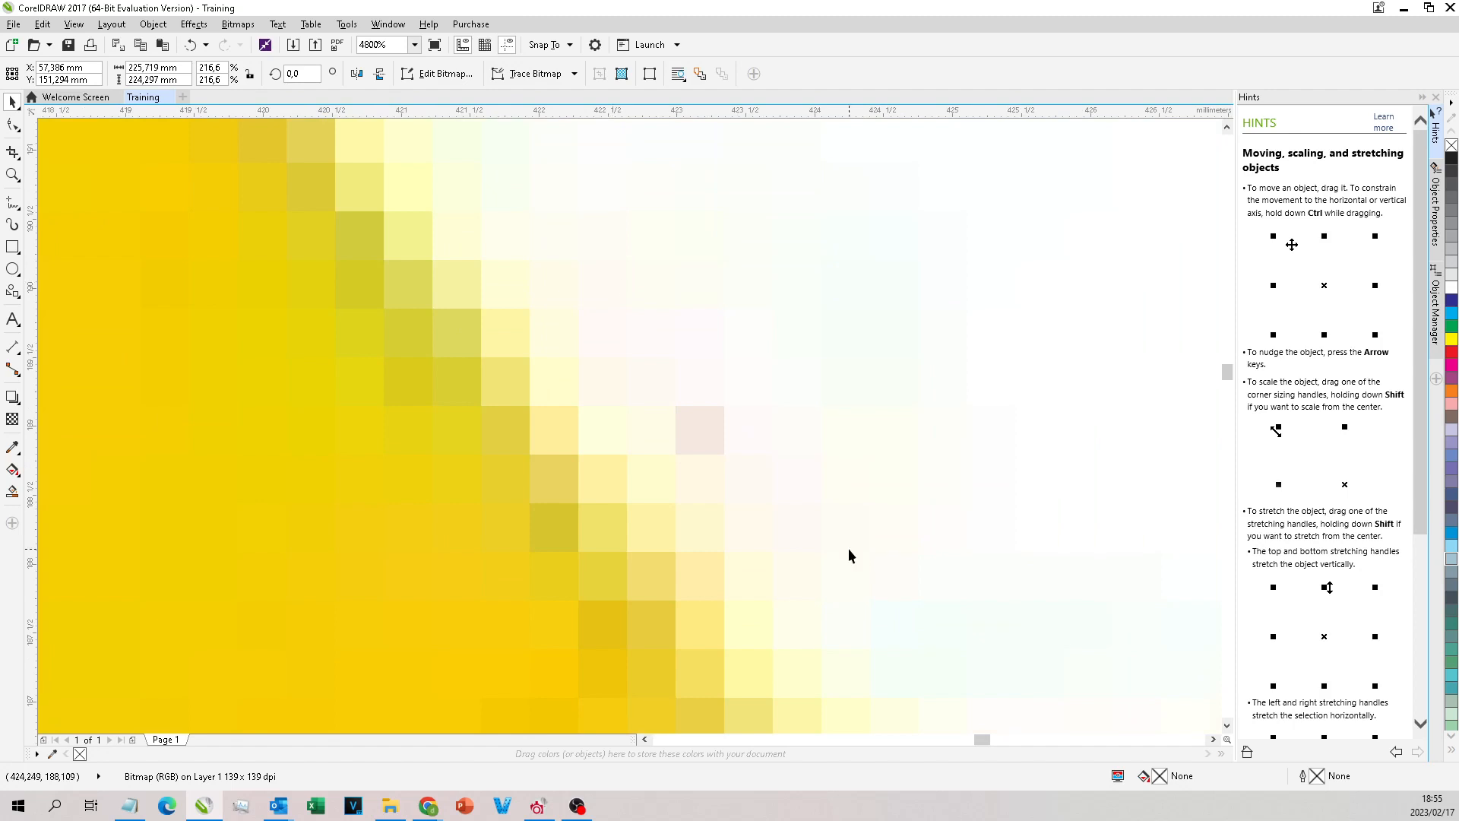
pyautogui.scroll(-15, 679, 316)
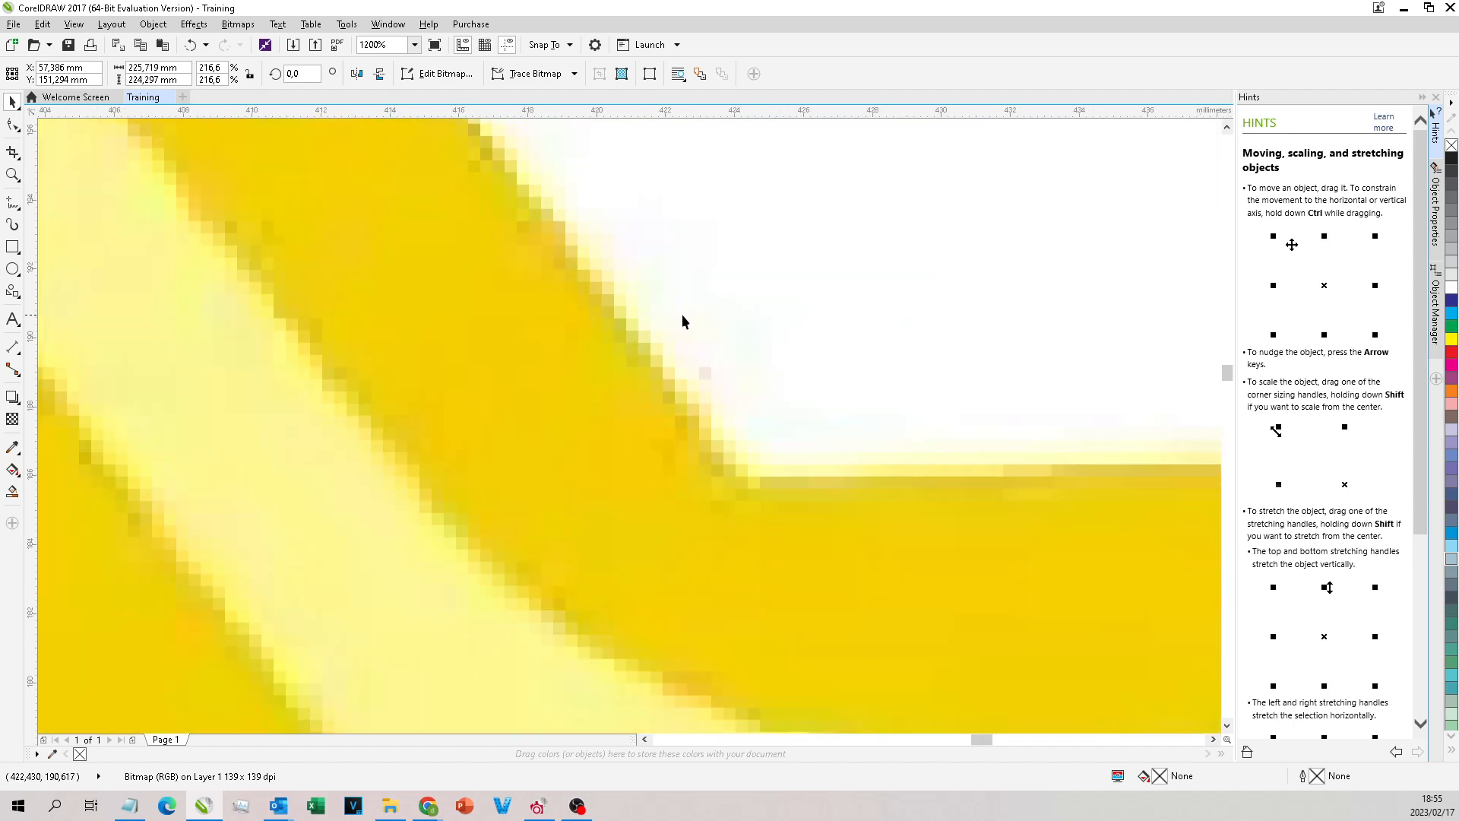
pyautogui.scroll(-3, 769, 278)
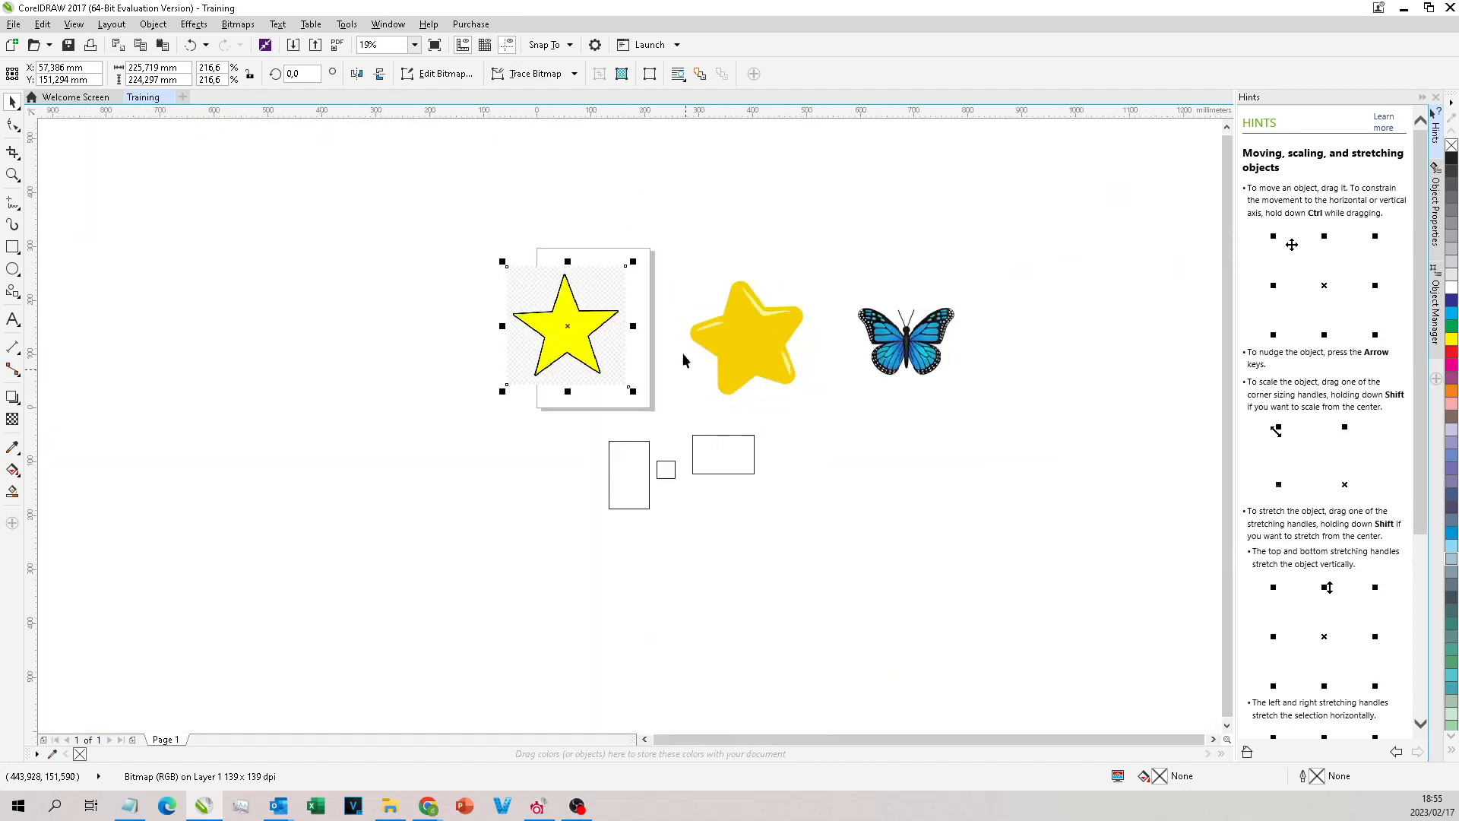
pyautogui.scroll(1, 678, 284)
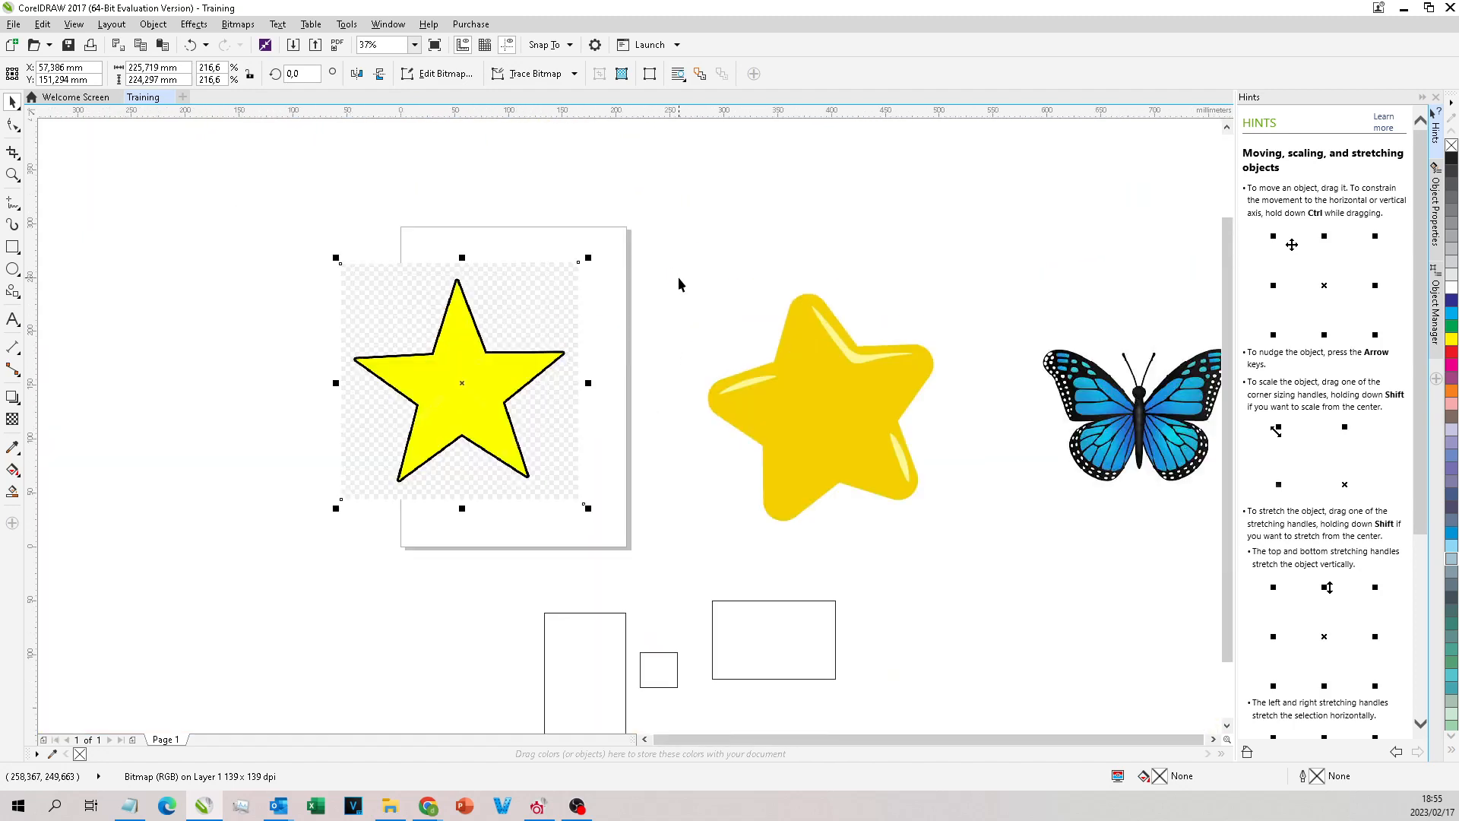
pyautogui.scroll(12, 1163, 396)
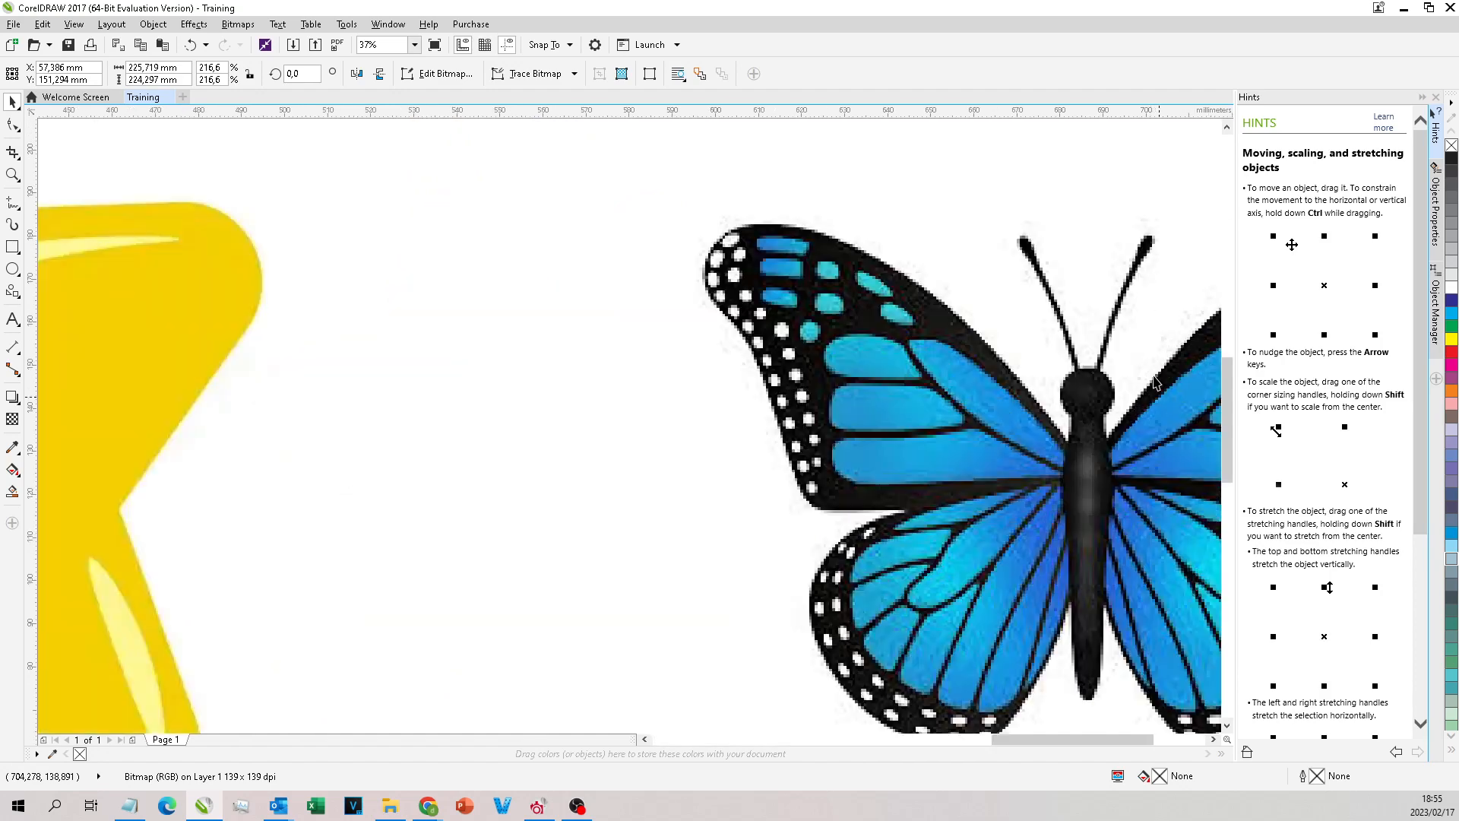
pyautogui.scroll(-15, 1087, 367)
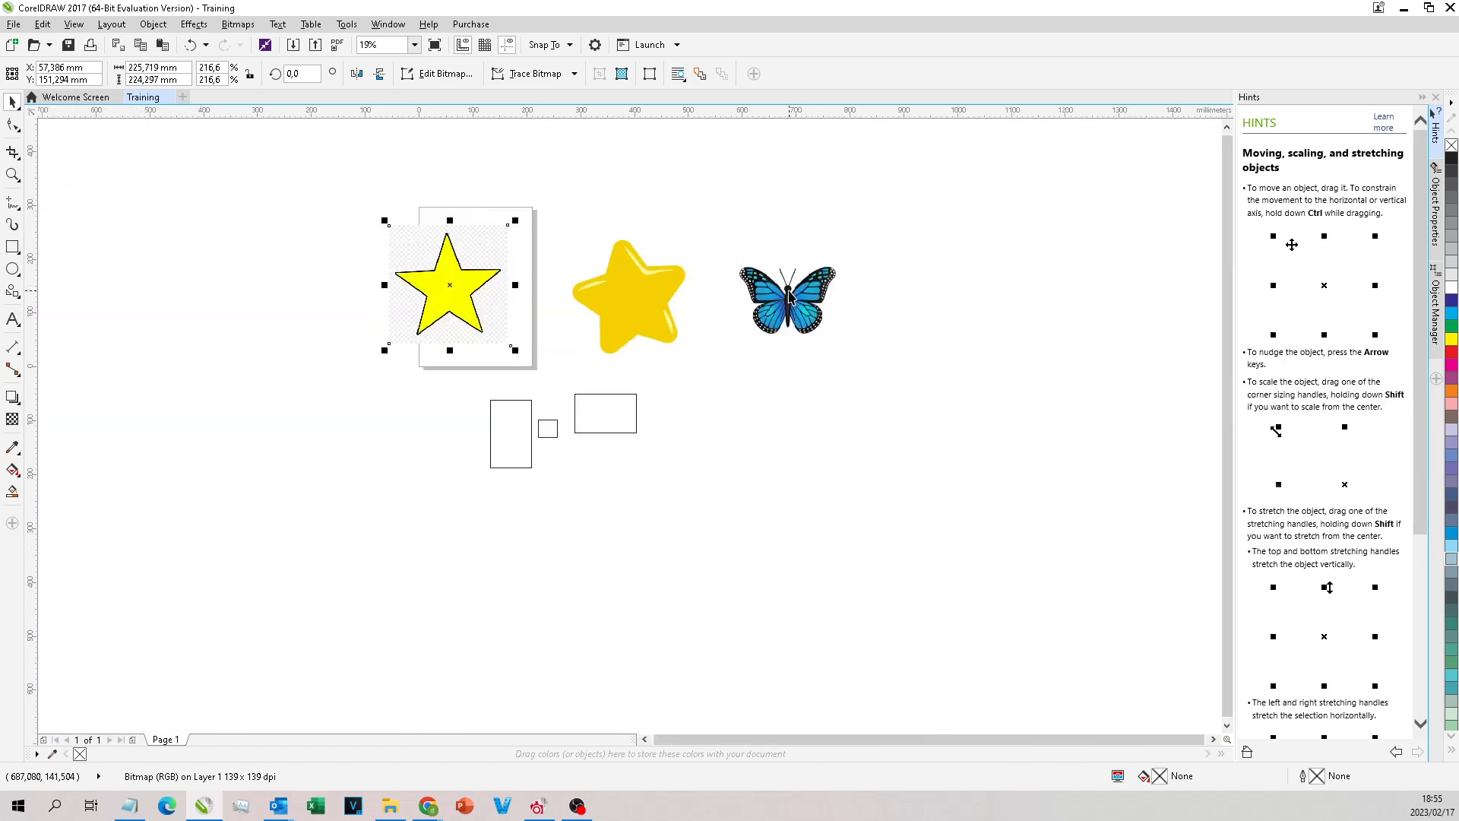
pyautogui.scroll(2, 590, 411)
# Step: Move the landscape rectangle up beneath the glossy star and fill it with green (C100 M0 Y100 K0)
pyautogui.click(654, 377)
pyautogui.moveTo(654, 377); pyautogui.dragTo(614, 299)
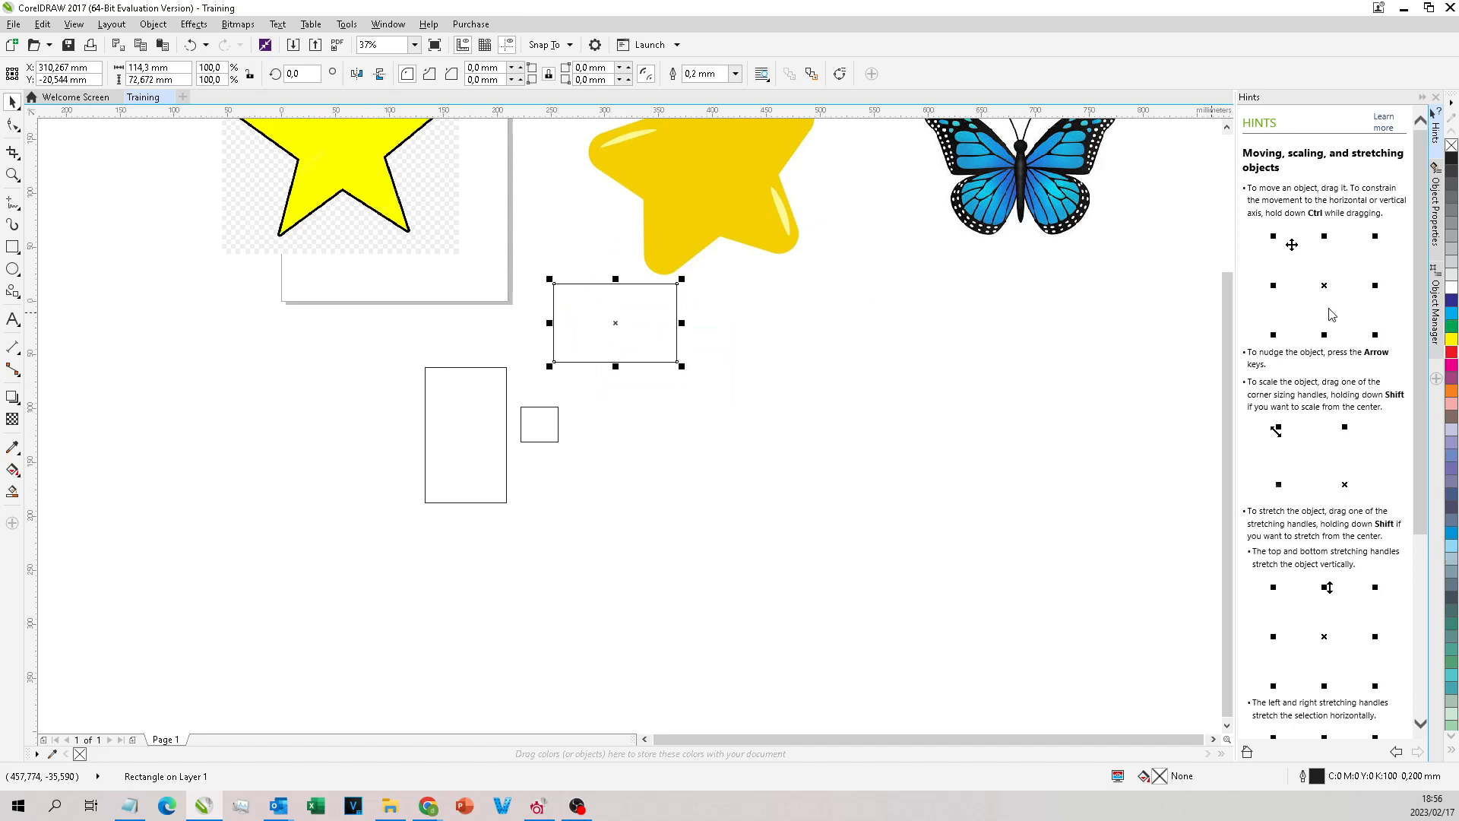
pyautogui.click(1451, 326)
pyautogui.scroll(2, 658, 308)
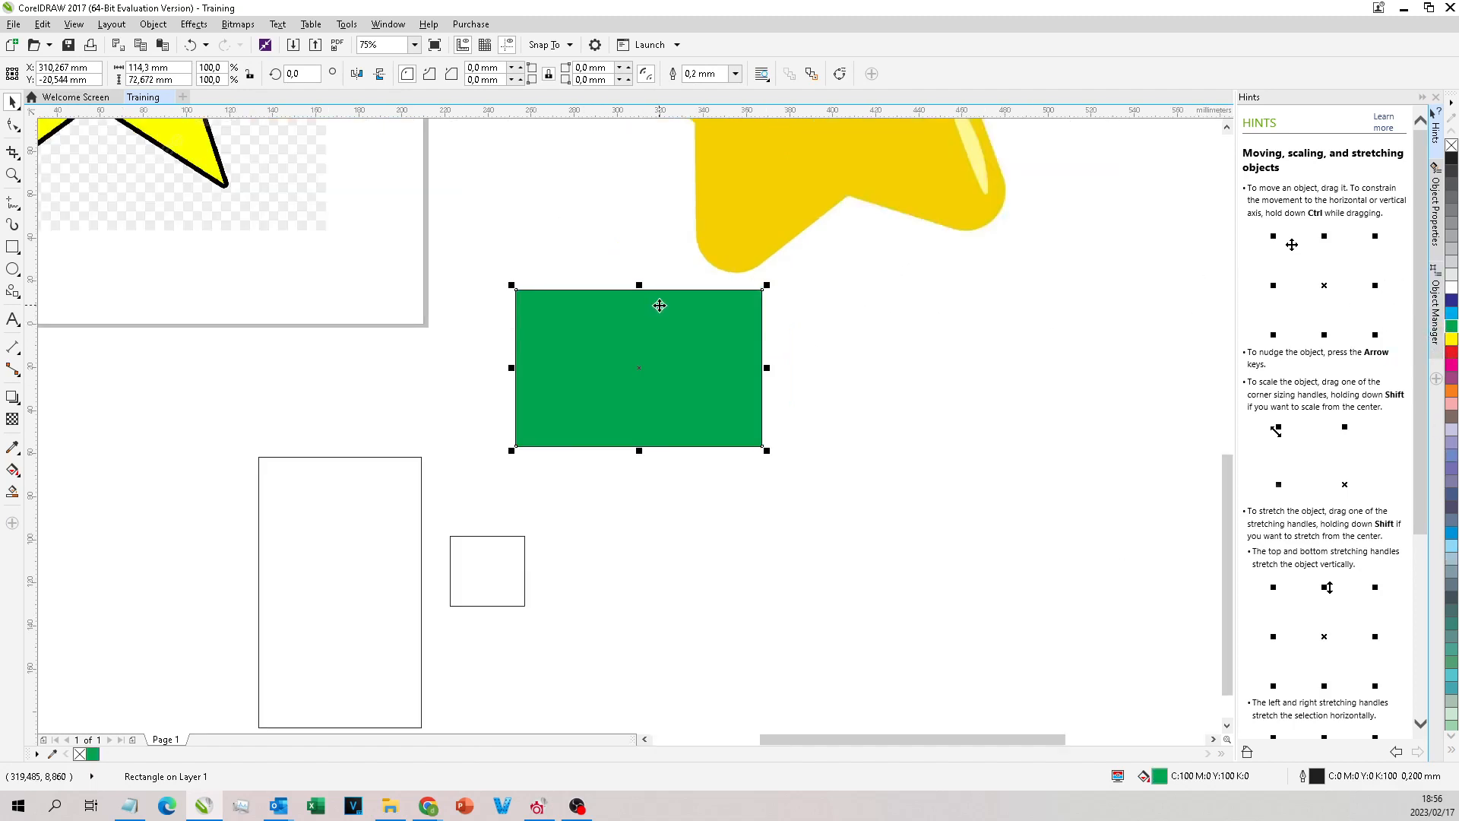
# Step: Convert the green rectangle to curves and add a node on its top edge and one on its left edge
pyautogui.click(13, 128)
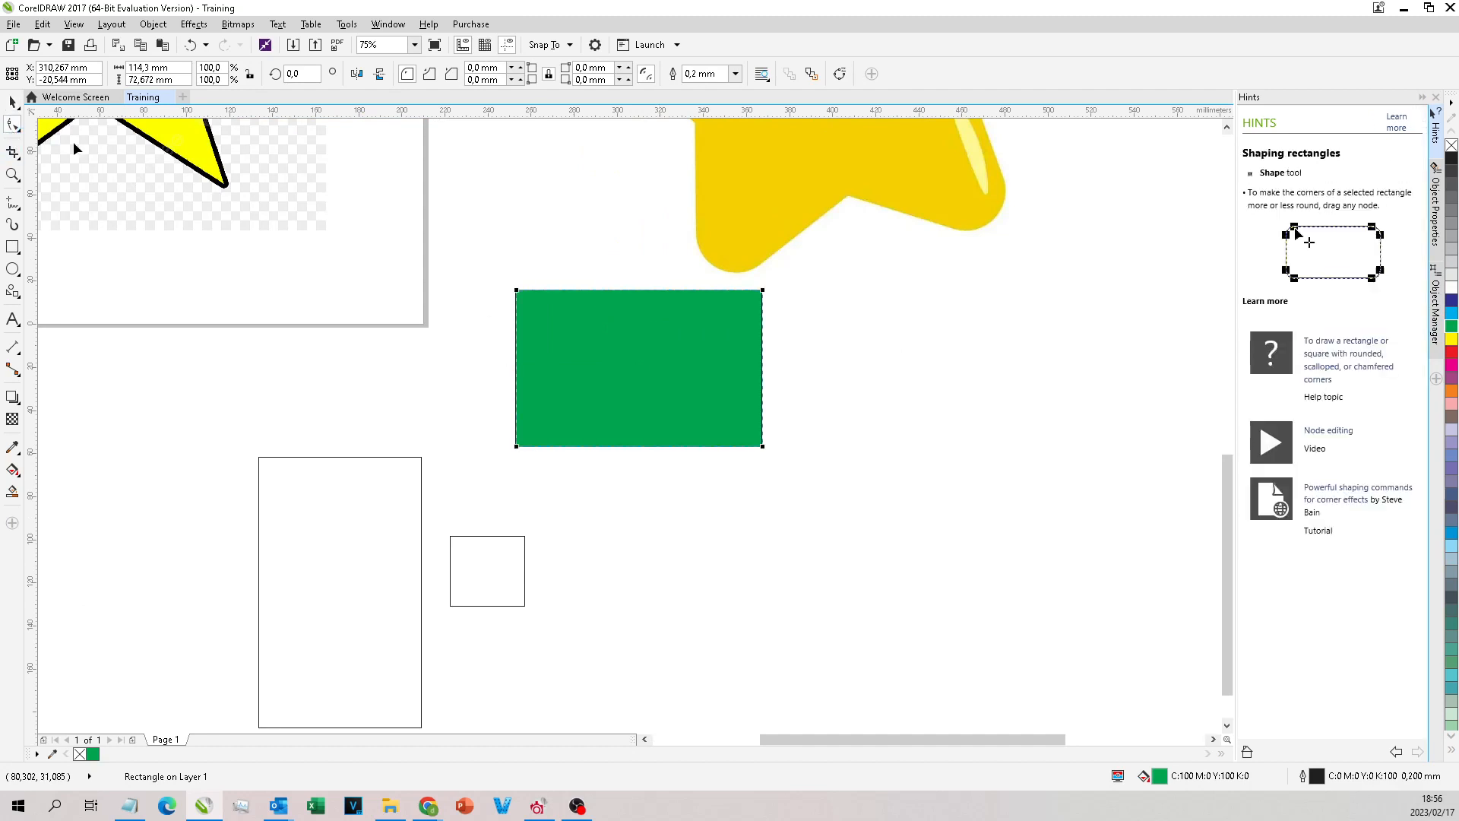
pyautogui.hotkey('ctrl', 'q')
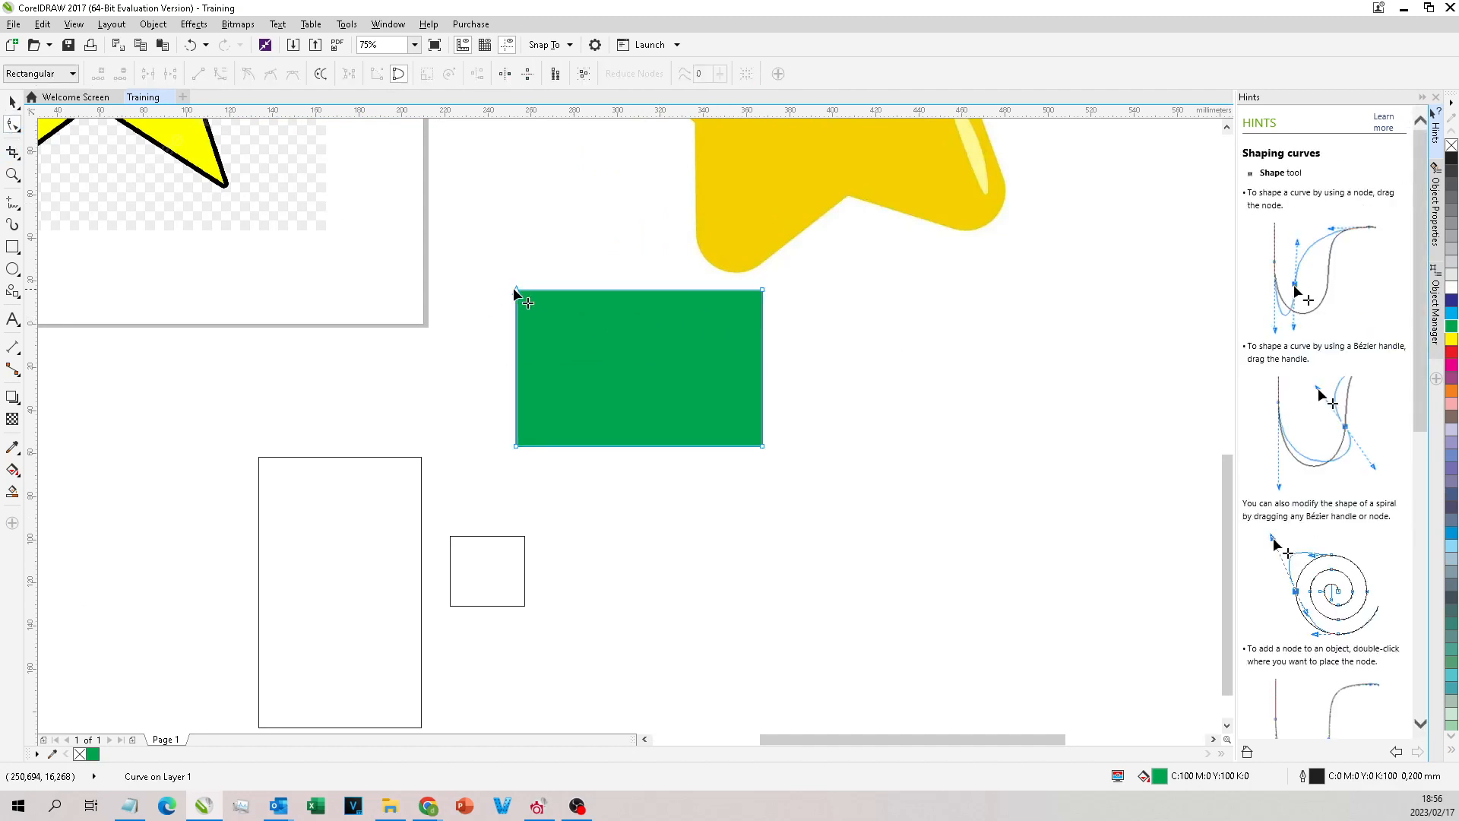
pyautogui.click(558, 290)
pyautogui.scroll(4, 602, 283)
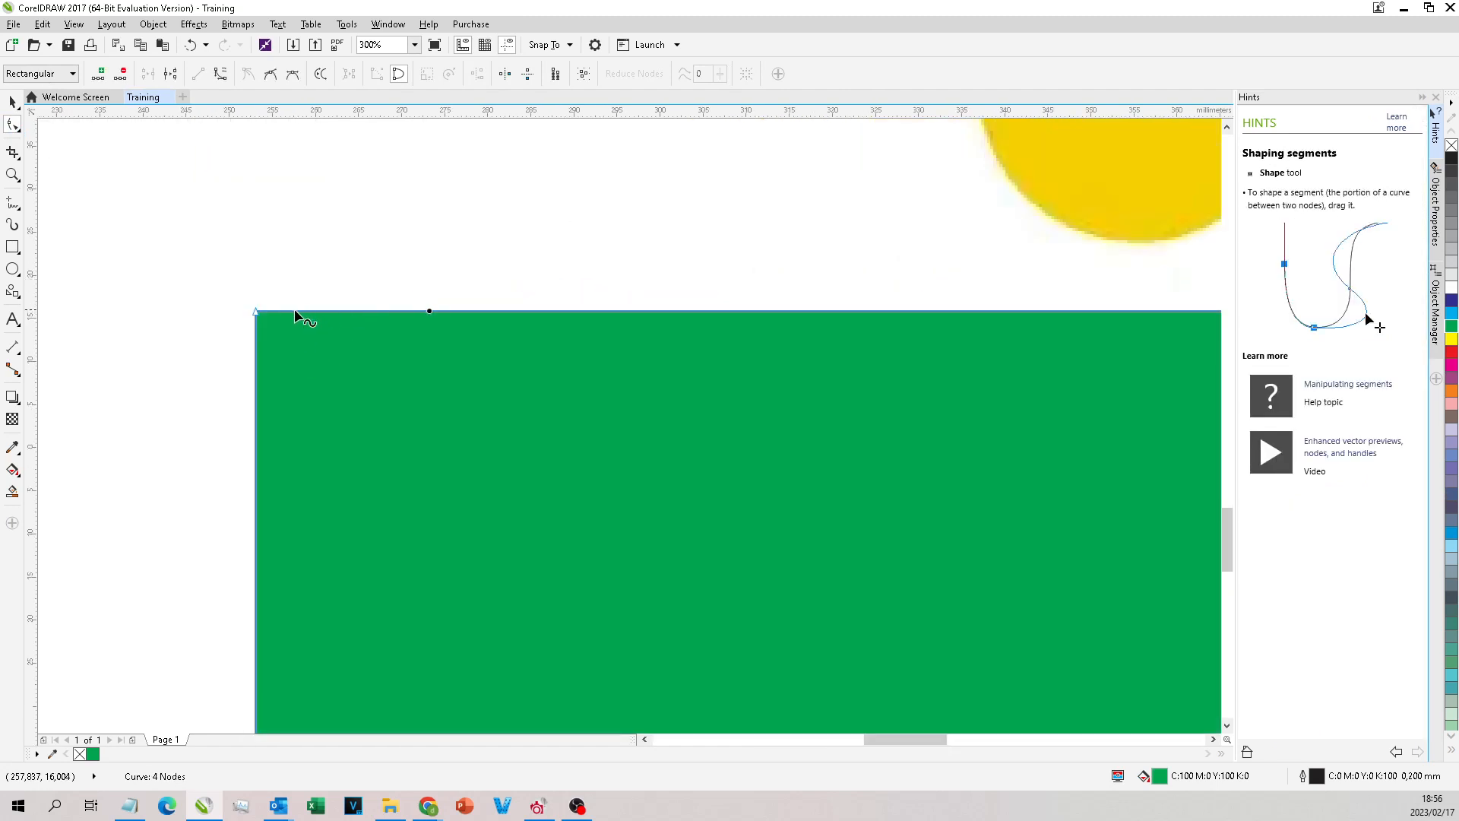
pyautogui.scroll(-2, 296, 315)
pyautogui.doubleClick(375, 313)
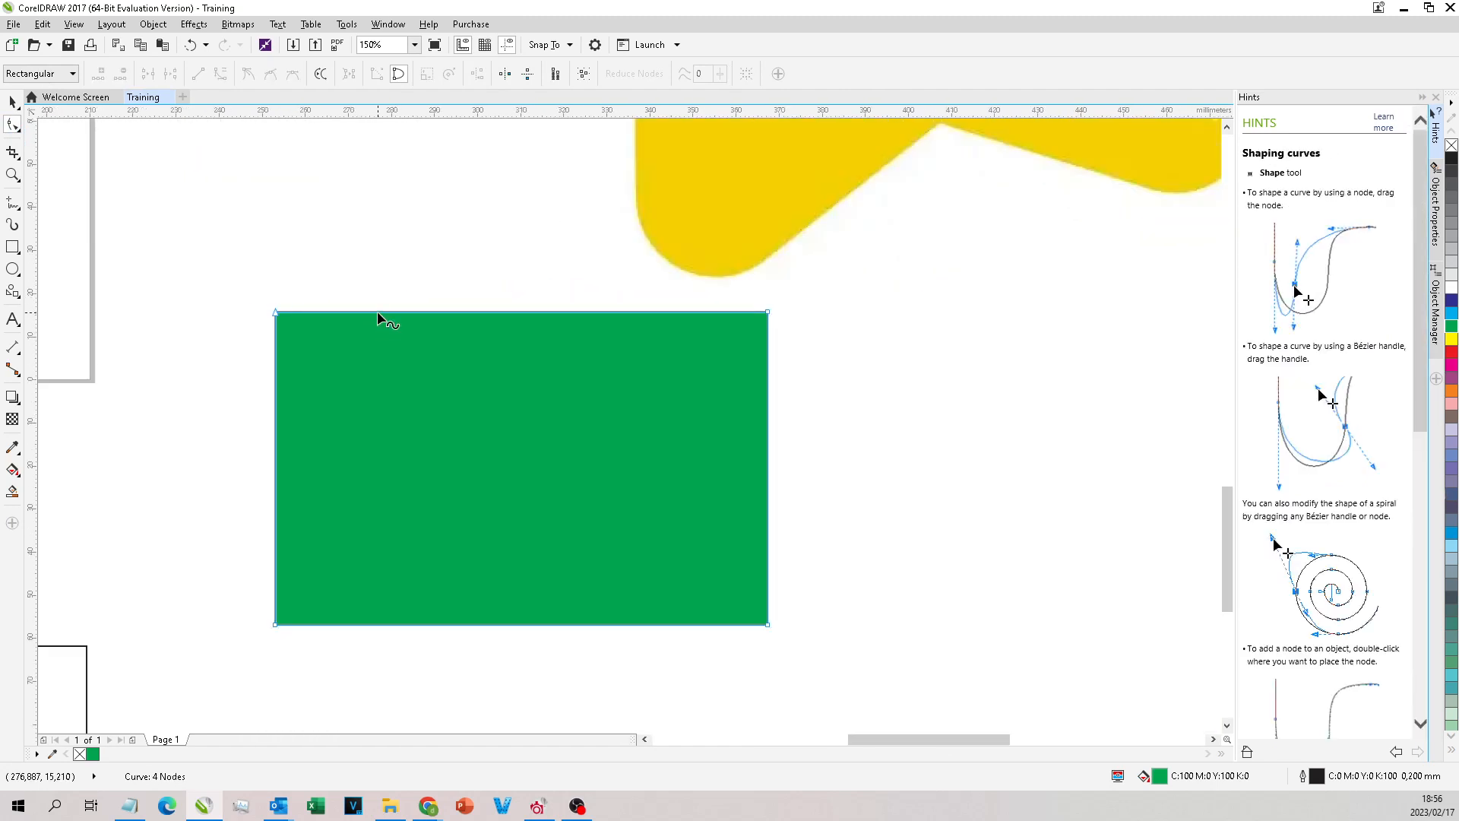
pyautogui.doubleClick(274, 413)
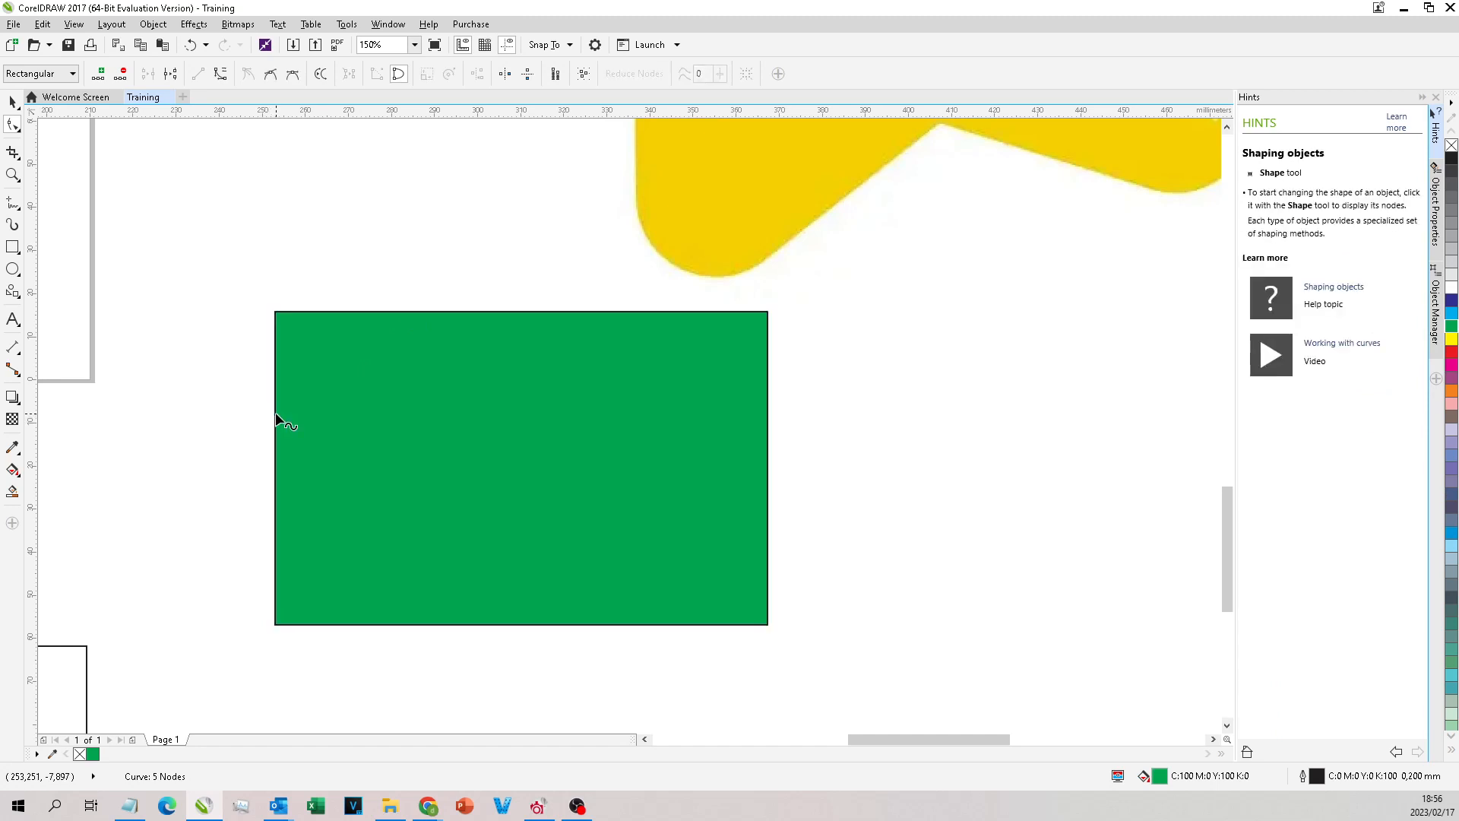
# Step: Move the green shape's upper-left corner node inward with the Shape tool to cut a notch
pyautogui.moveTo(275, 313); pyautogui.dragTo(671, 290)
pyautogui.scroll(1, 394, 402)
pyautogui.scroll(-2, 458, 427)
pyautogui.click(619, 366)
pyautogui.hotkey('ctrl', 'z')
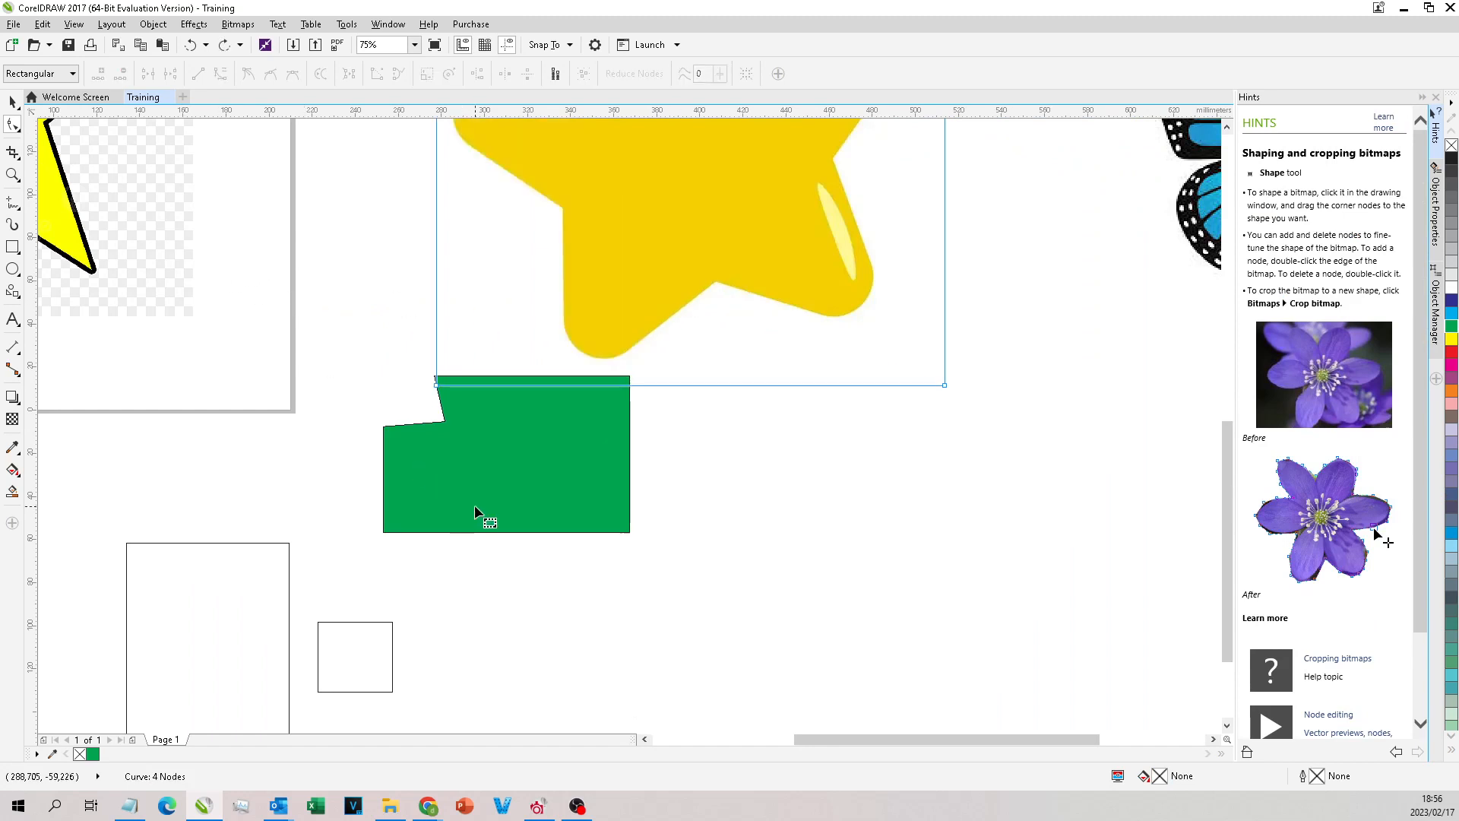
# Step: Select the notched green shape and the two unfilled rectangles with the Pick tool and delete them
pyautogui.click(474, 505)
pyautogui.click(11, 103)
pyautogui.scroll(-1, 500, 439)
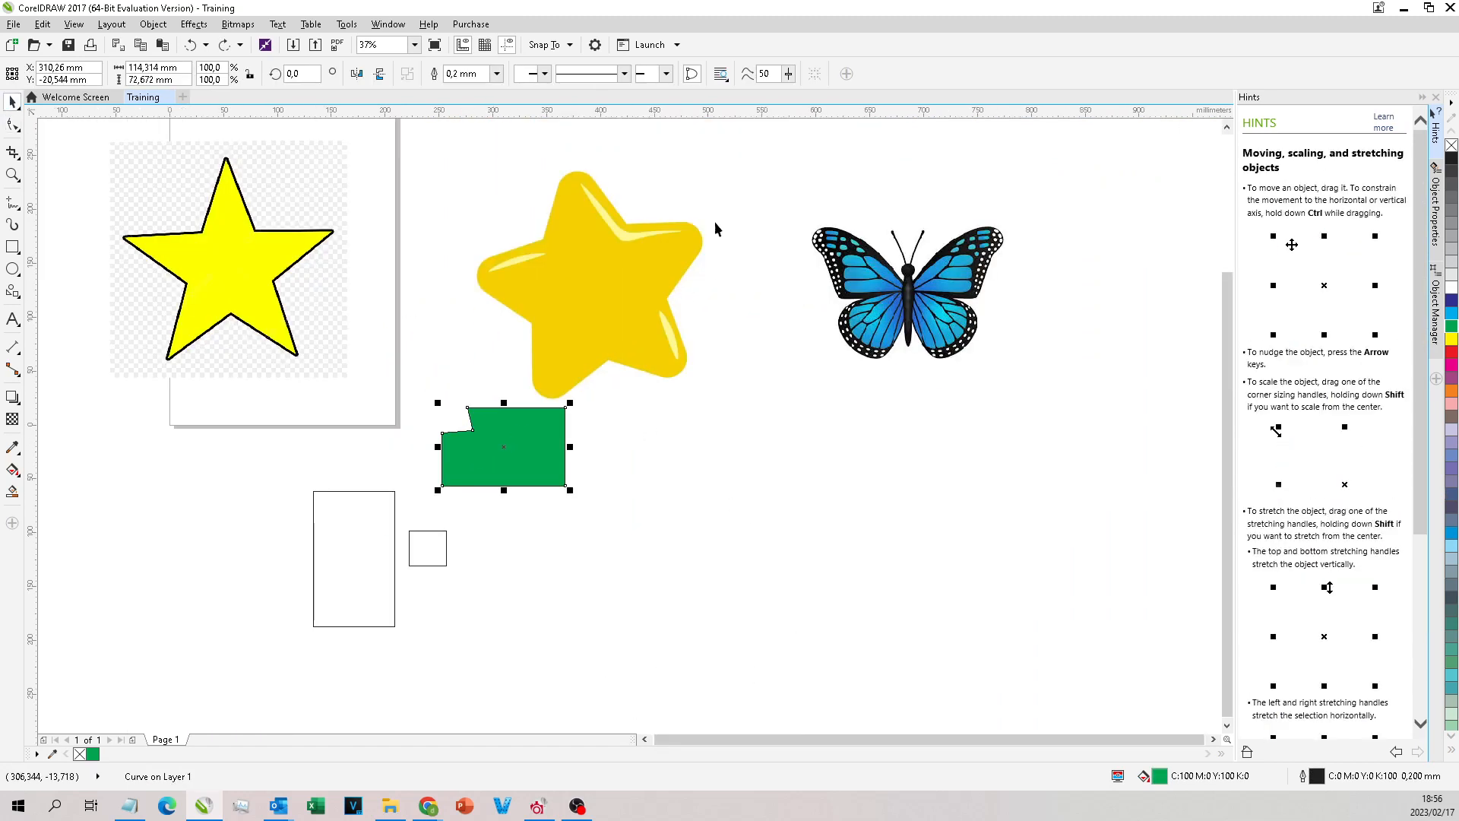
pyautogui.moveTo(782, 390); pyautogui.dragTo(308, 688)
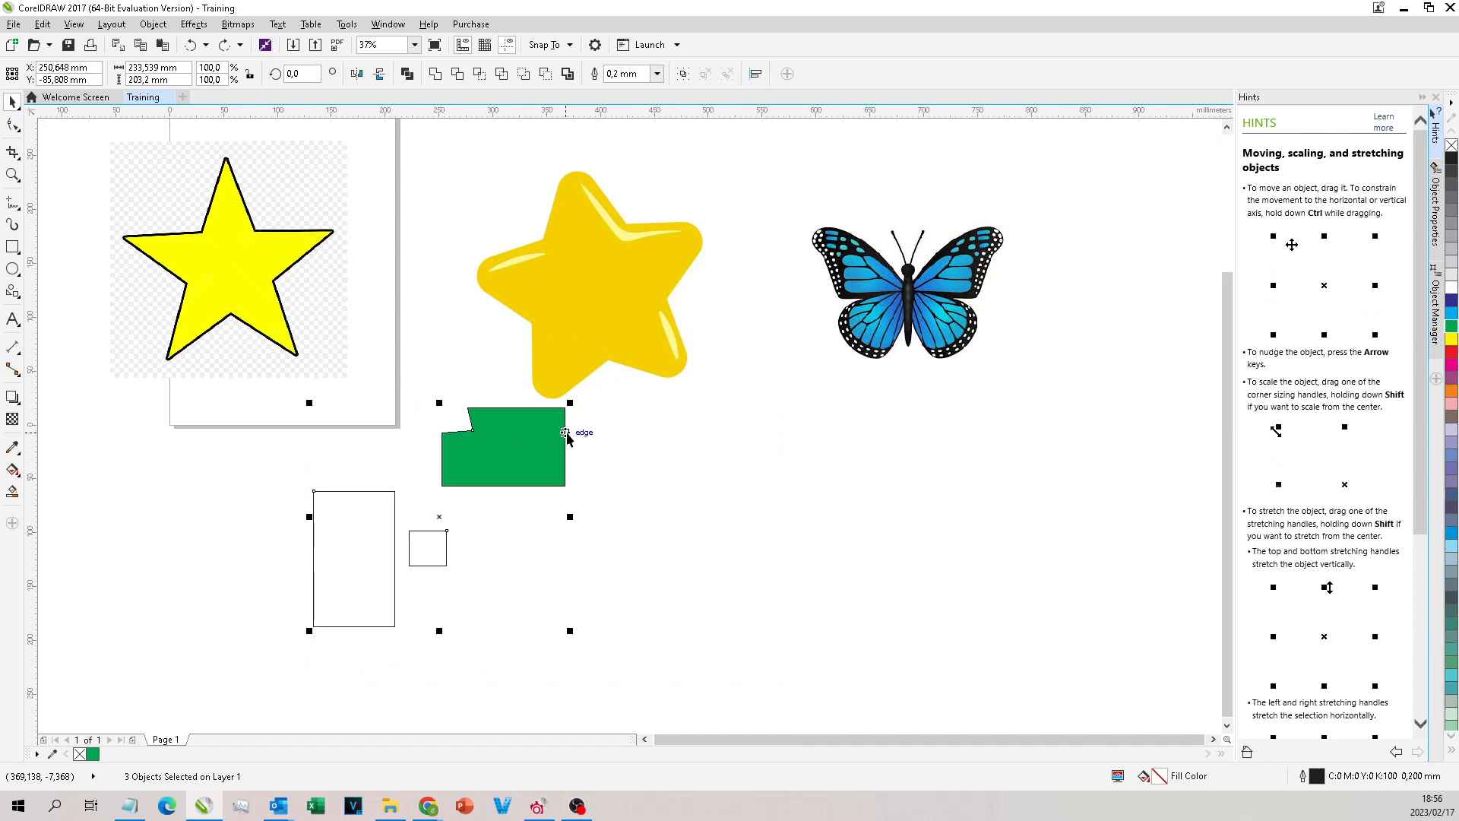
pyautogui.press('Delete')
# Step: Move the glossy star and the outlined star bitmaps a little down and to the right
pyautogui.click(602, 276)
pyautogui.moveTo(603, 276); pyautogui.dragTo(634, 336)
pyautogui.moveTo(214, 215); pyautogui.dragTo(252, 299)
# Step: Try out lines with the Freehand tool around the outlined star and from its top tip, and discard them
pyautogui.scroll(-2, 528, 268)
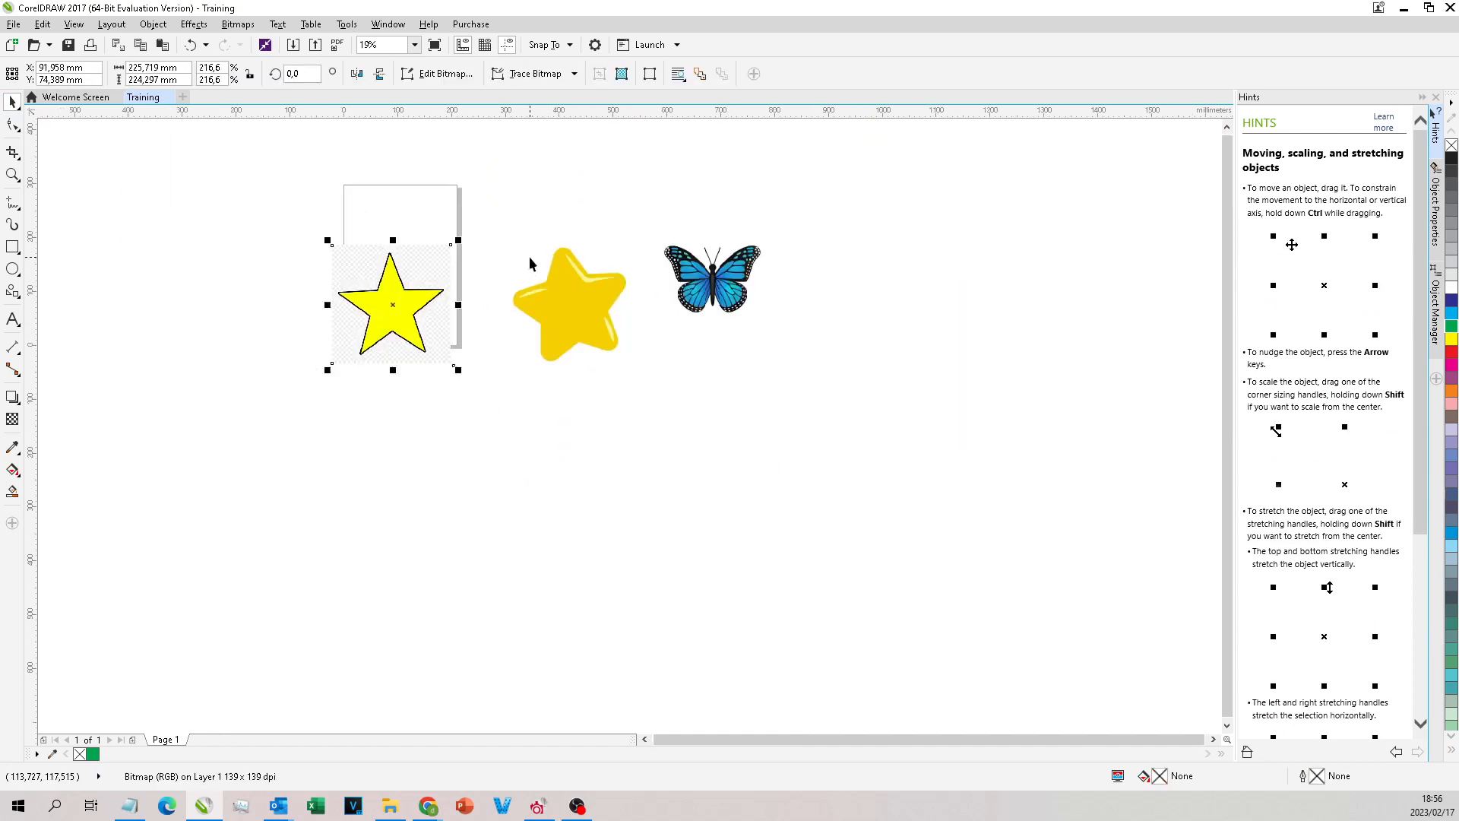
pyautogui.scroll(2, 399, 304)
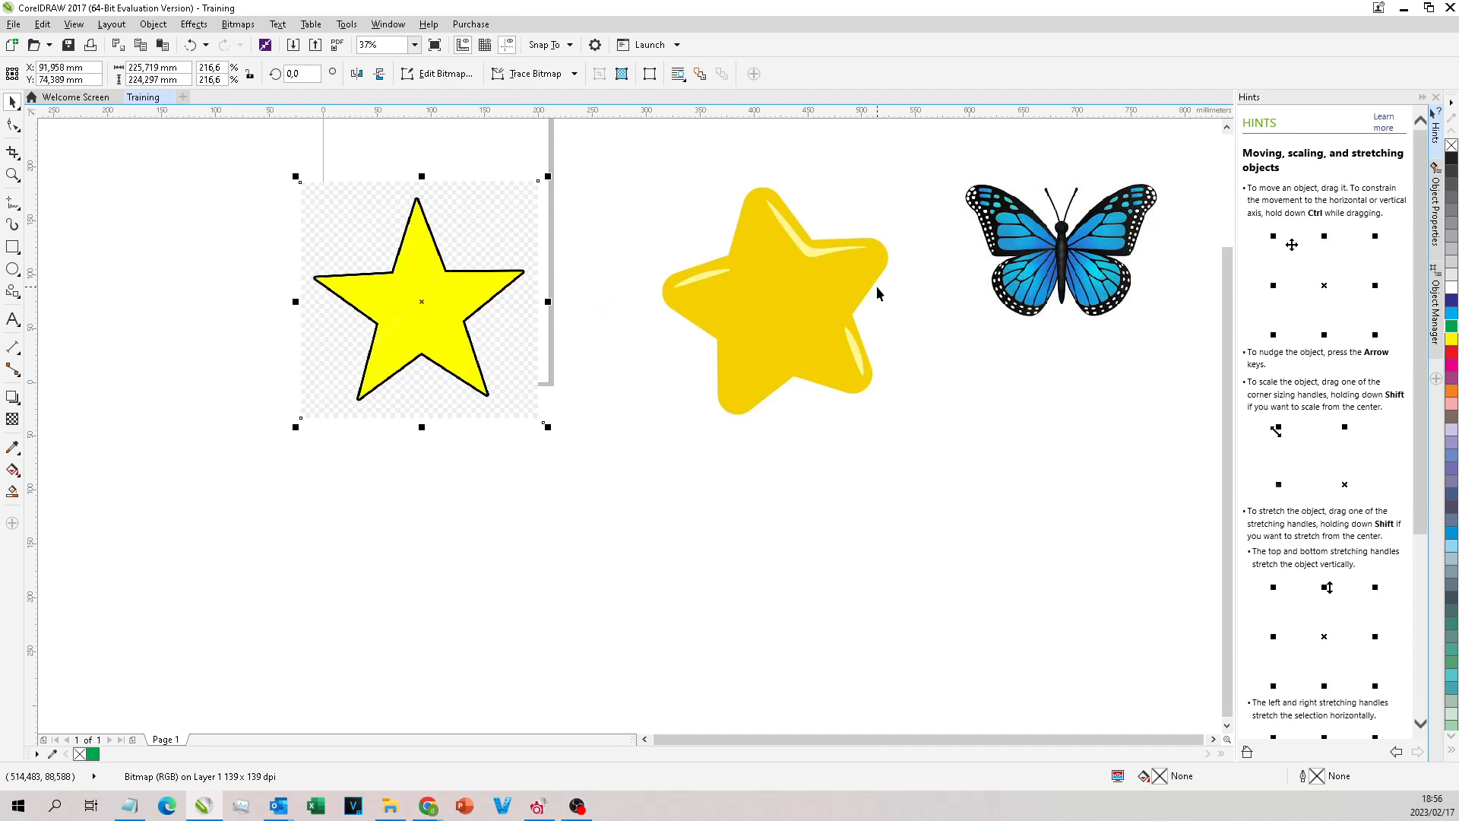
pyautogui.scroll(2, 335, 253)
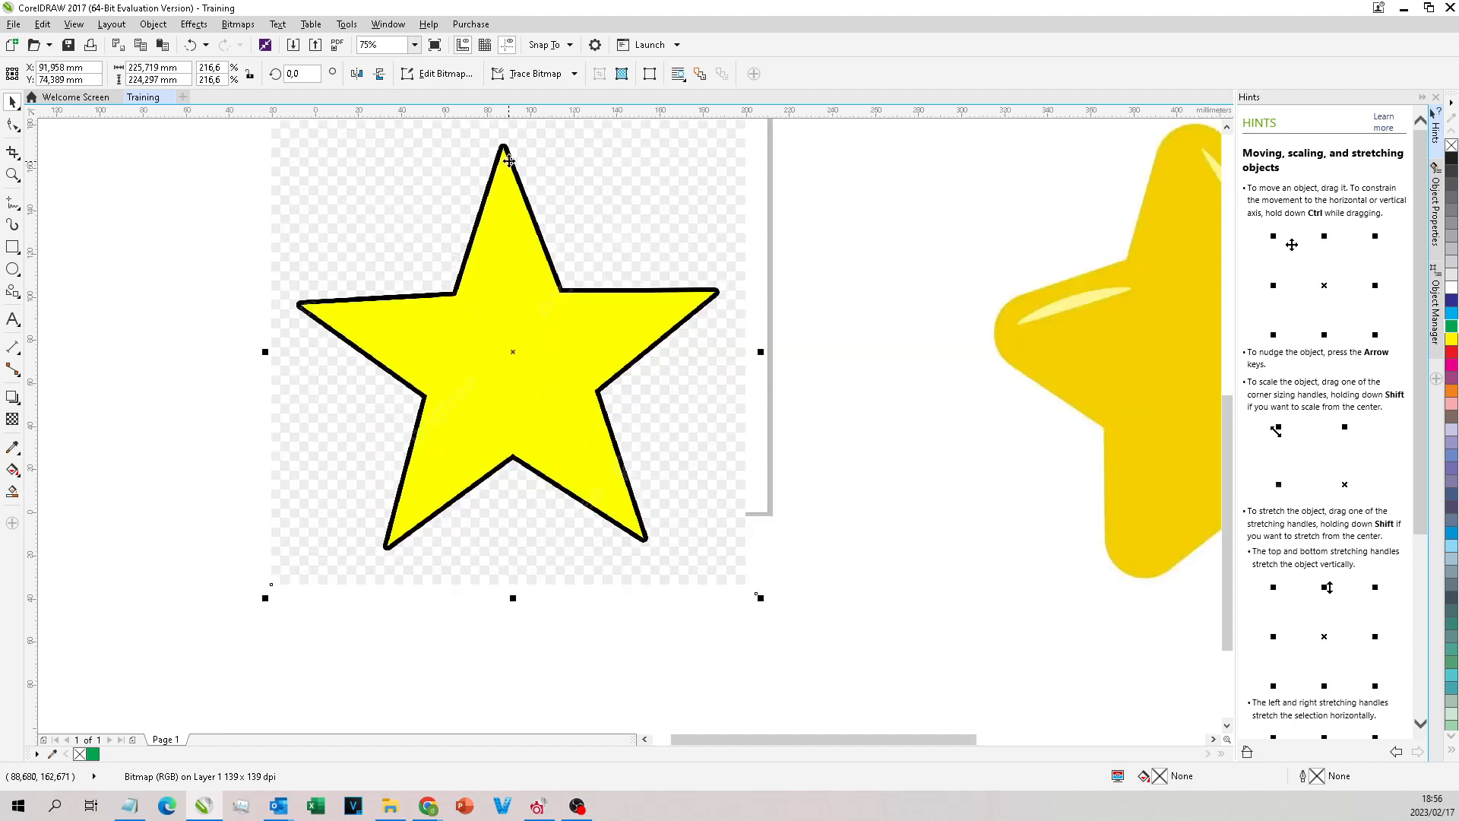
pyautogui.click(13, 202)
pyautogui.scroll(2, 630, 197)
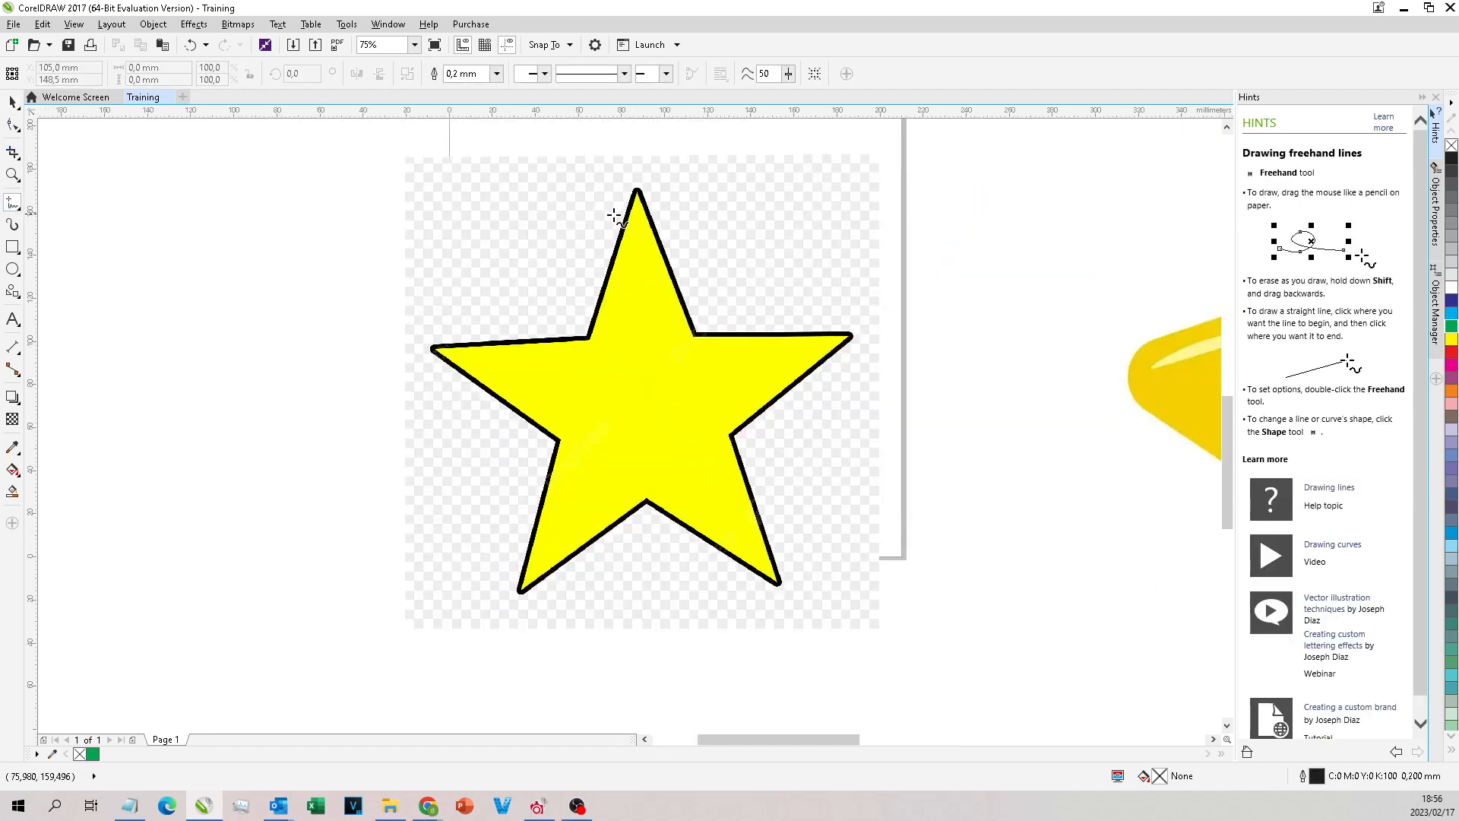
pyautogui.moveTo(165, 241); pyautogui.dragTo(426, 378)
pyautogui.click(533, 245)
pyautogui.click(576, 172)
pyautogui.click(538, 379)
pyautogui.click(635, 300)
pyautogui.hotkey('ctrl', 'z')
pyautogui.hotkey('ctrl', 'z')
pyautogui.hotkey('ctrl', 'z')
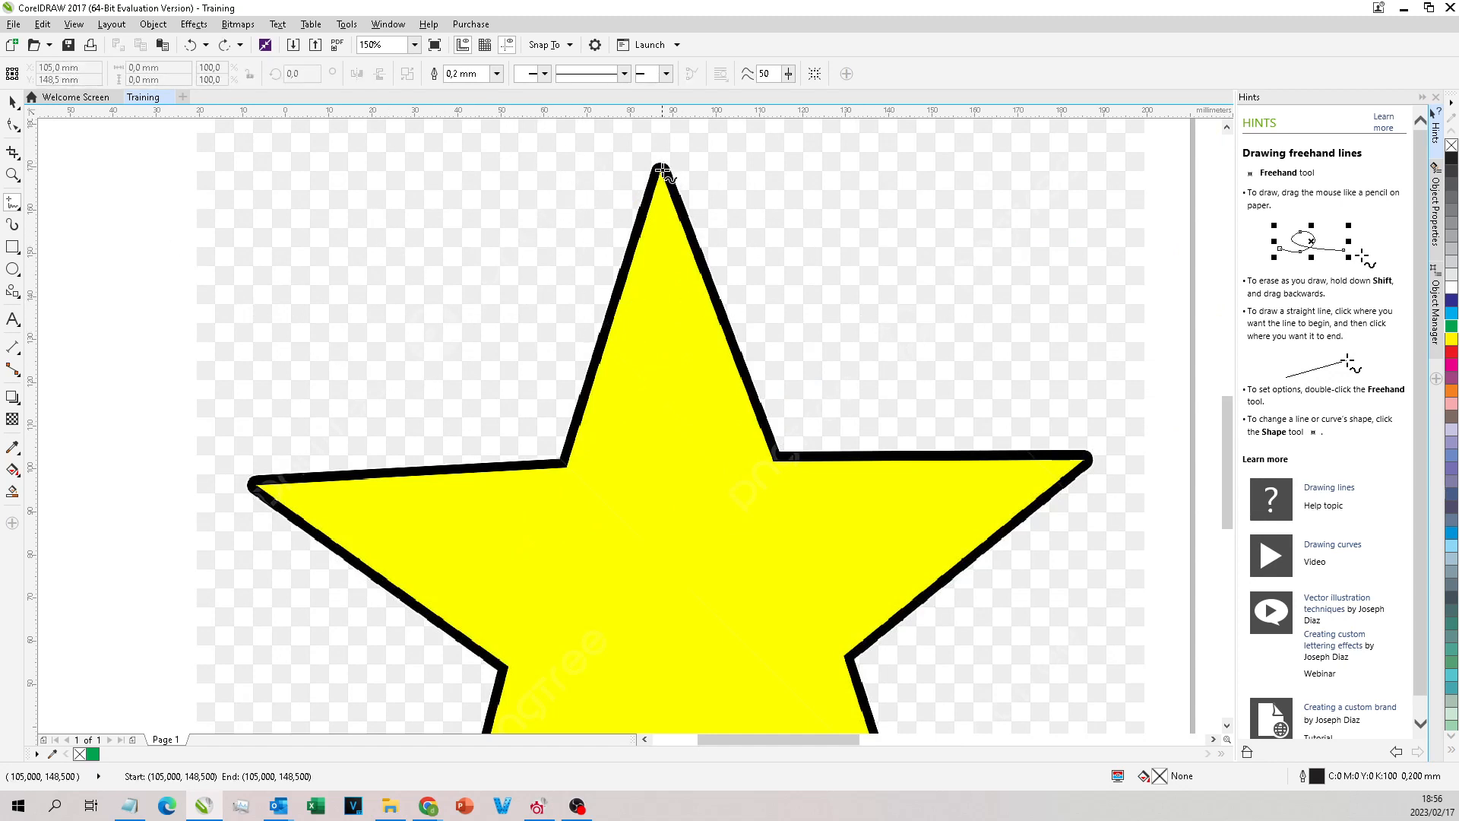
pyautogui.click(661, 169)
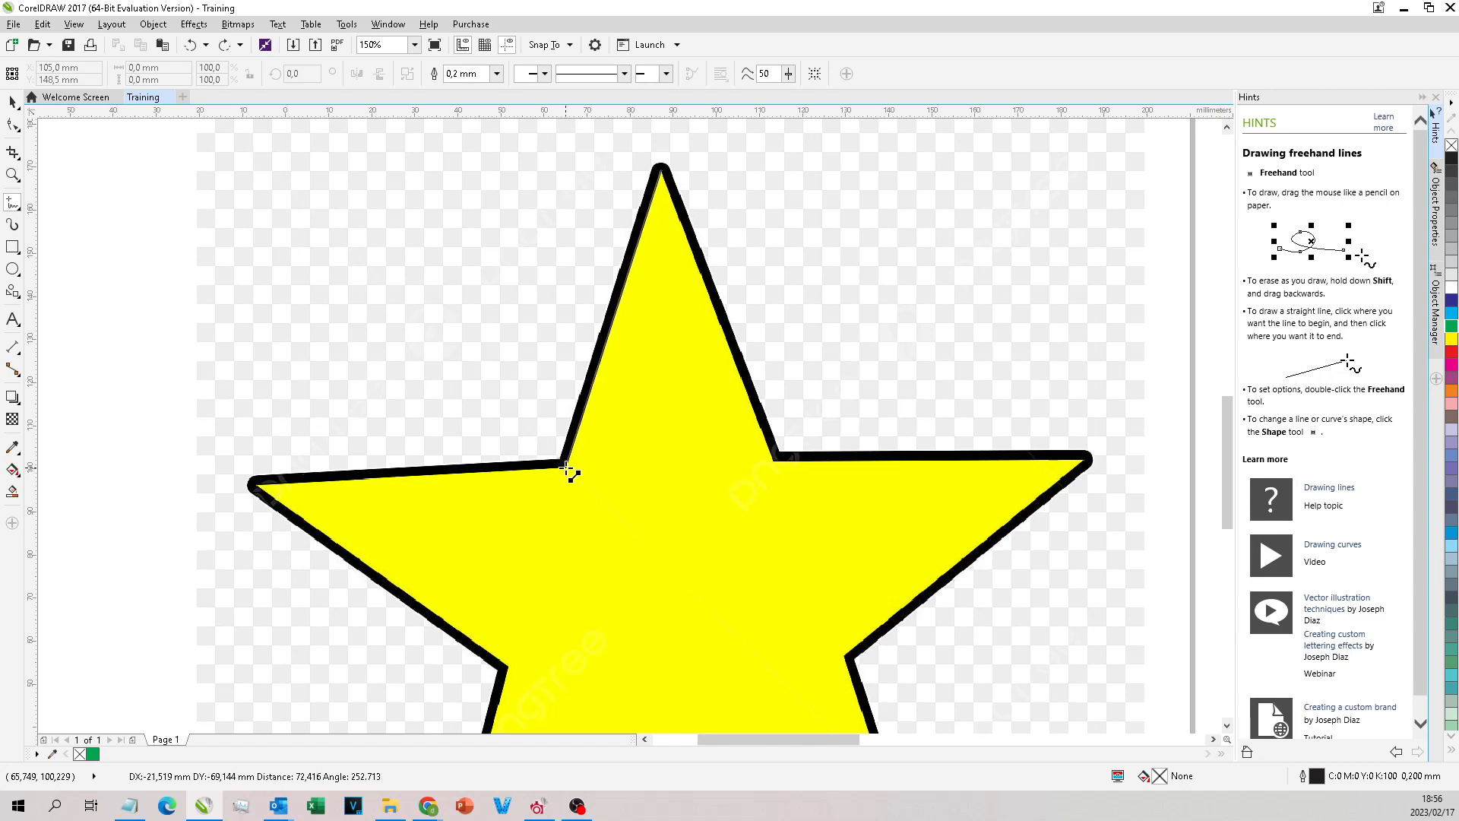
pyautogui.press('Escape')
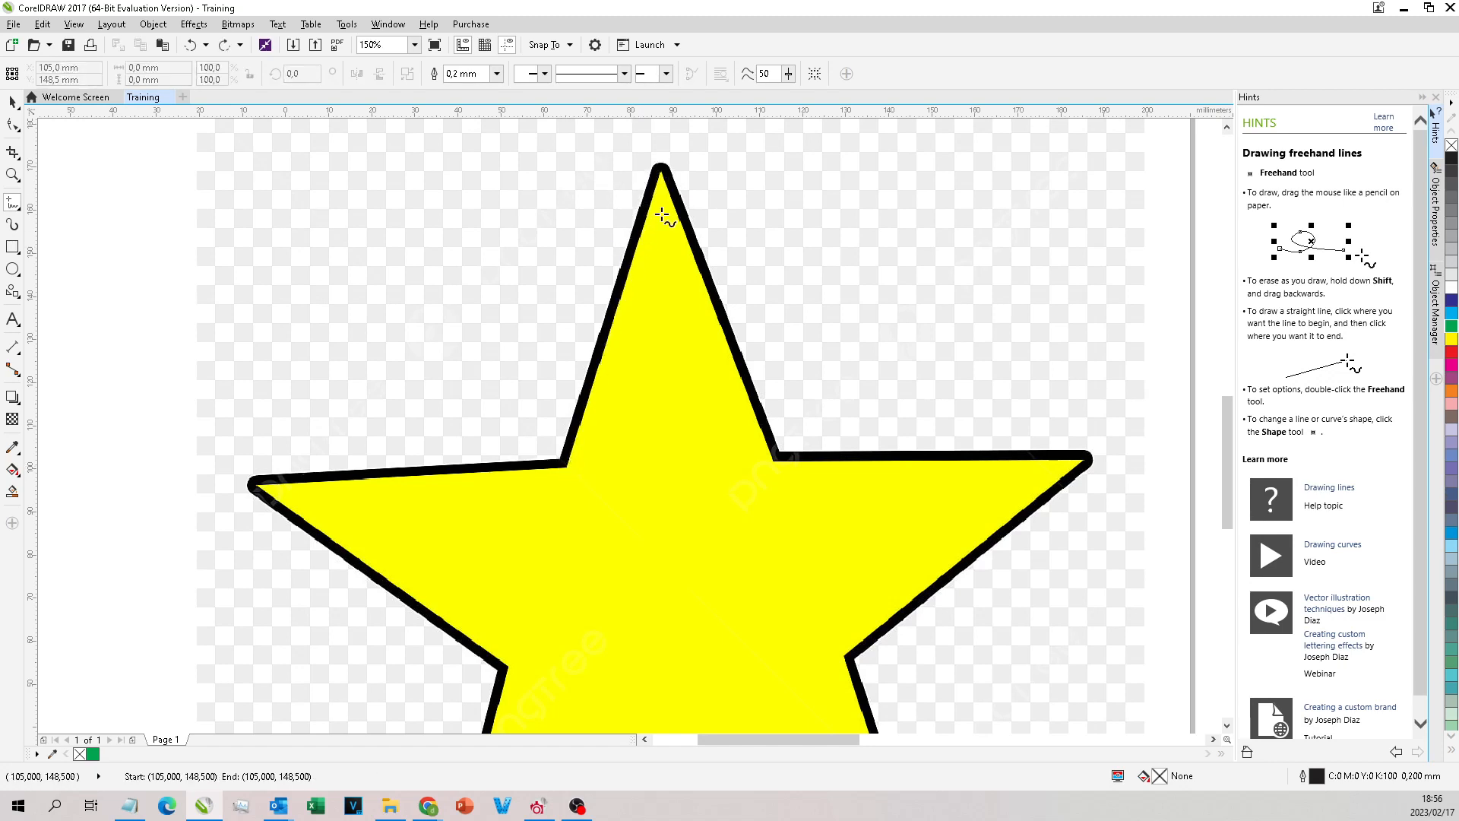
pyautogui.click(662, 168)
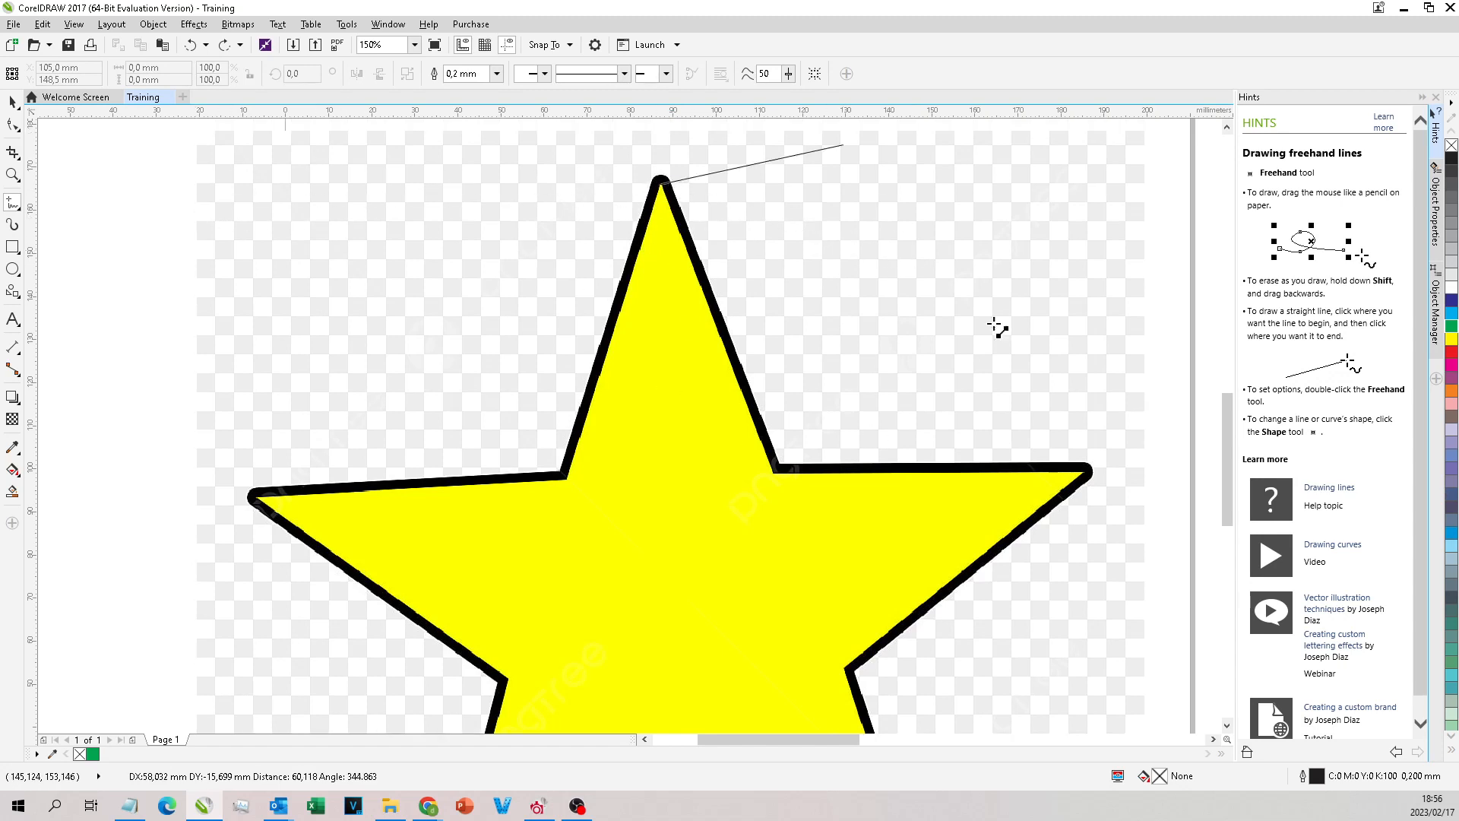
pyautogui.click(475, 279)
pyautogui.moveTo(596, 185)
pyautogui.mouseDown()
pyautogui.moveTo(488, 277)
pyautogui.moveTo(524, 433)
pyautogui.moveTo(596, 422)
pyautogui.mouseUp()
pyautogui.hotkey('ctrl', 'z')
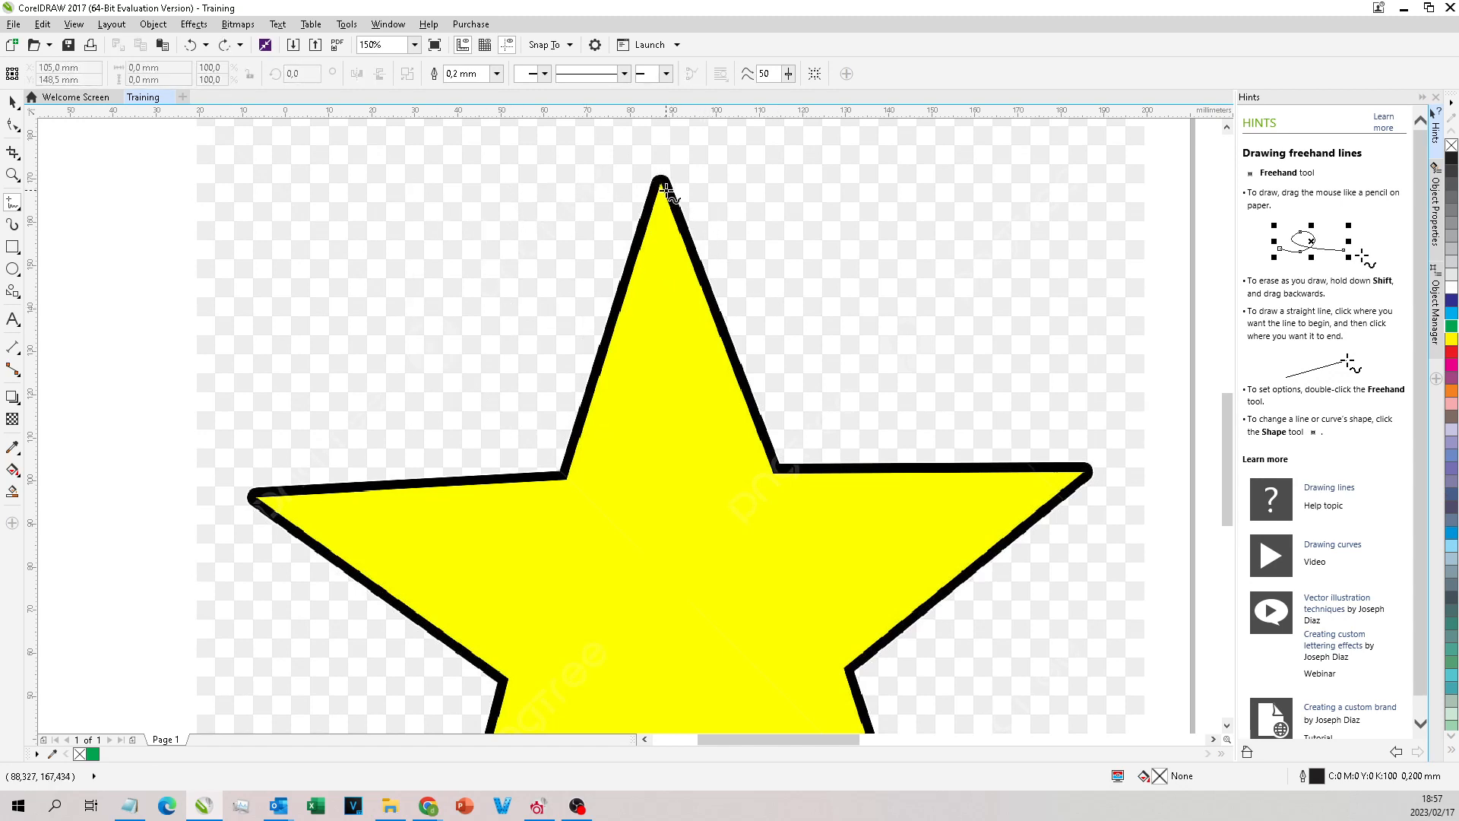
# Step: Try straight Freehand lines from the star's top tip to the upper-left inner corner and diagonally across the star, and undo them
pyautogui.click(661, 182)
pyautogui.click(564, 481)
pyautogui.scroll(5, 566, 486)
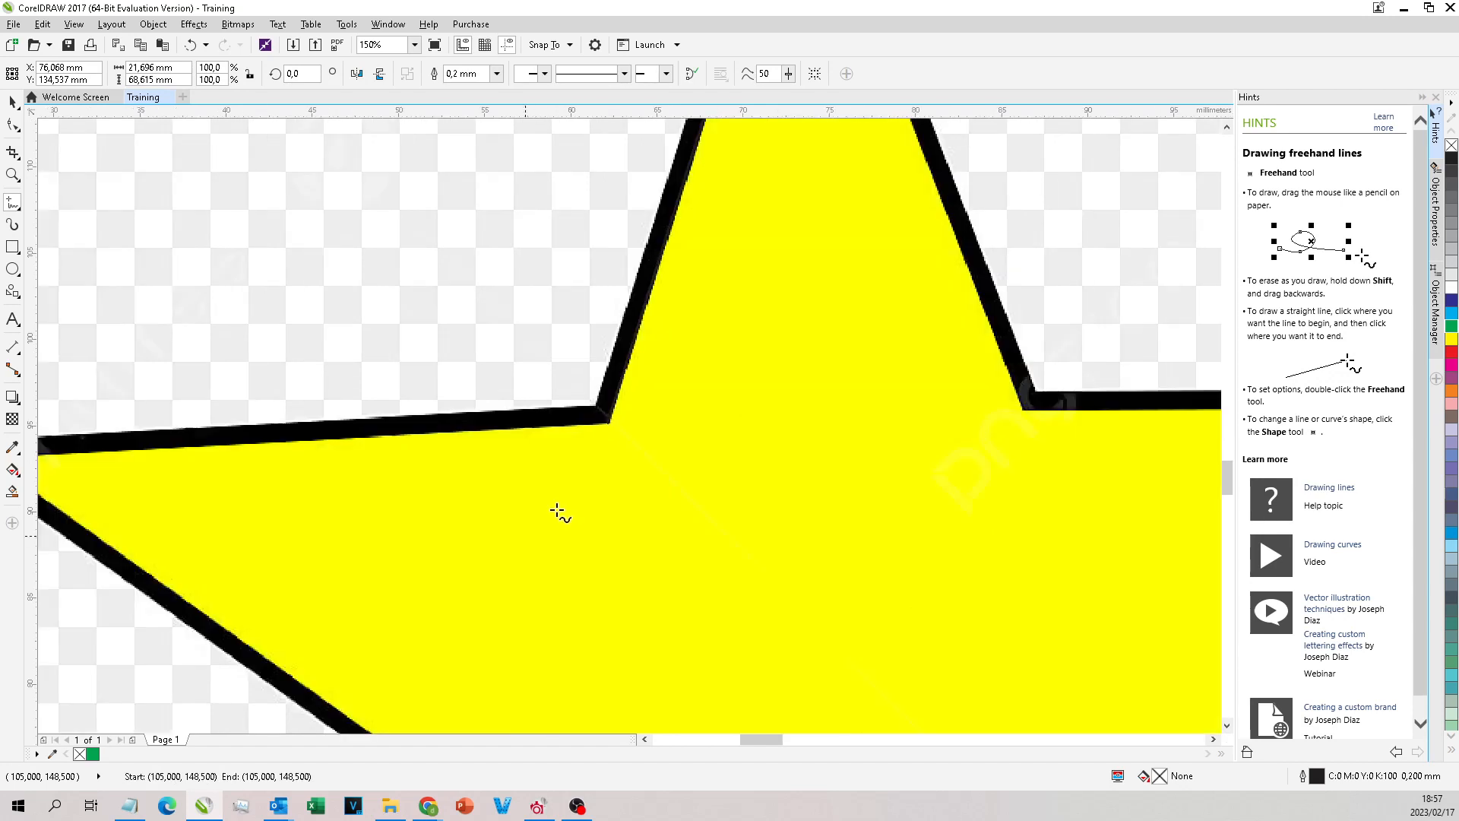
pyautogui.scroll(-5, 596, 343)
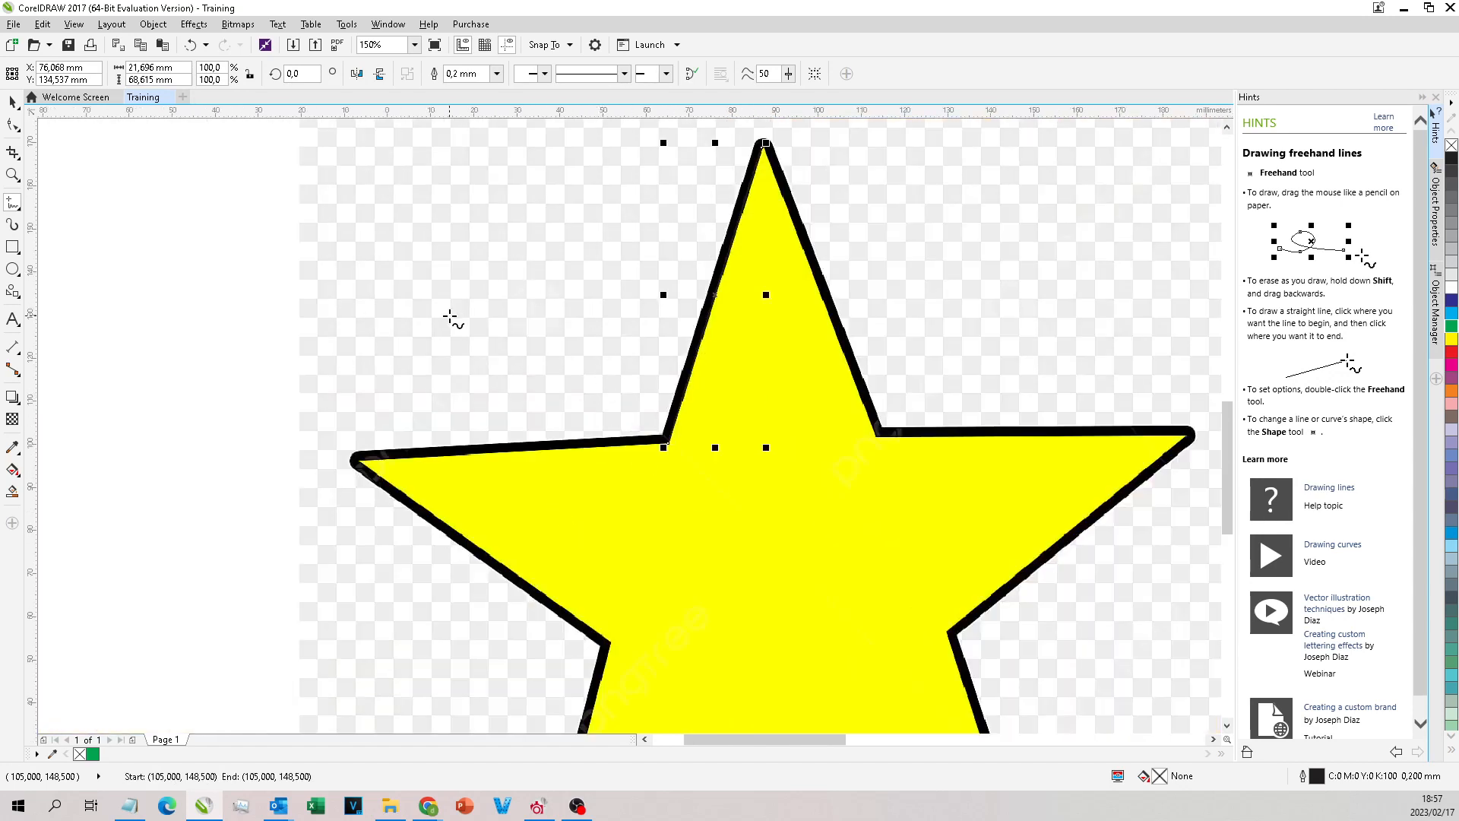
pyautogui.click(798, 408)
pyautogui.click(577, 636)
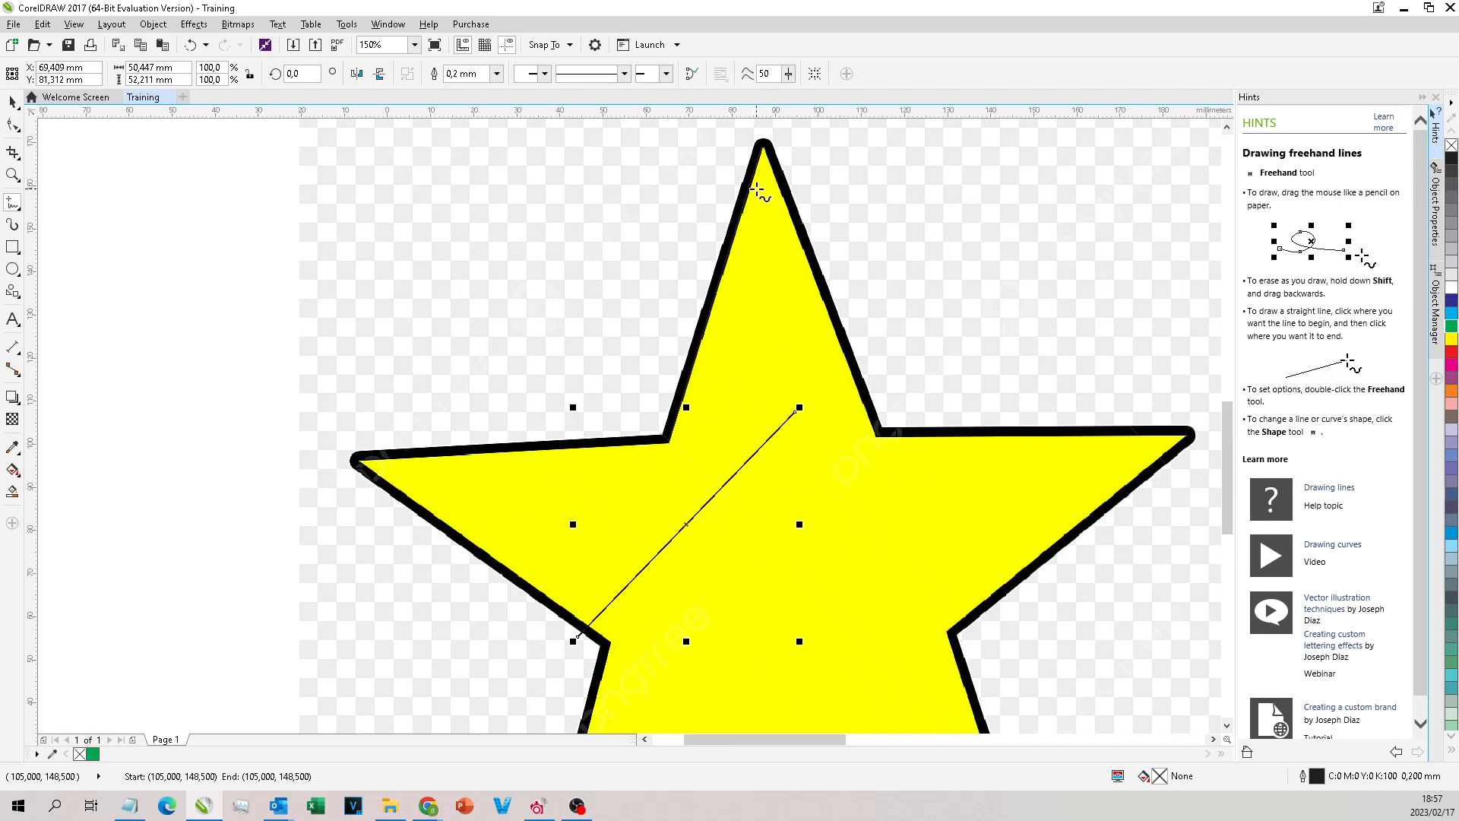
pyautogui.hotkey('ctrl', 'z')
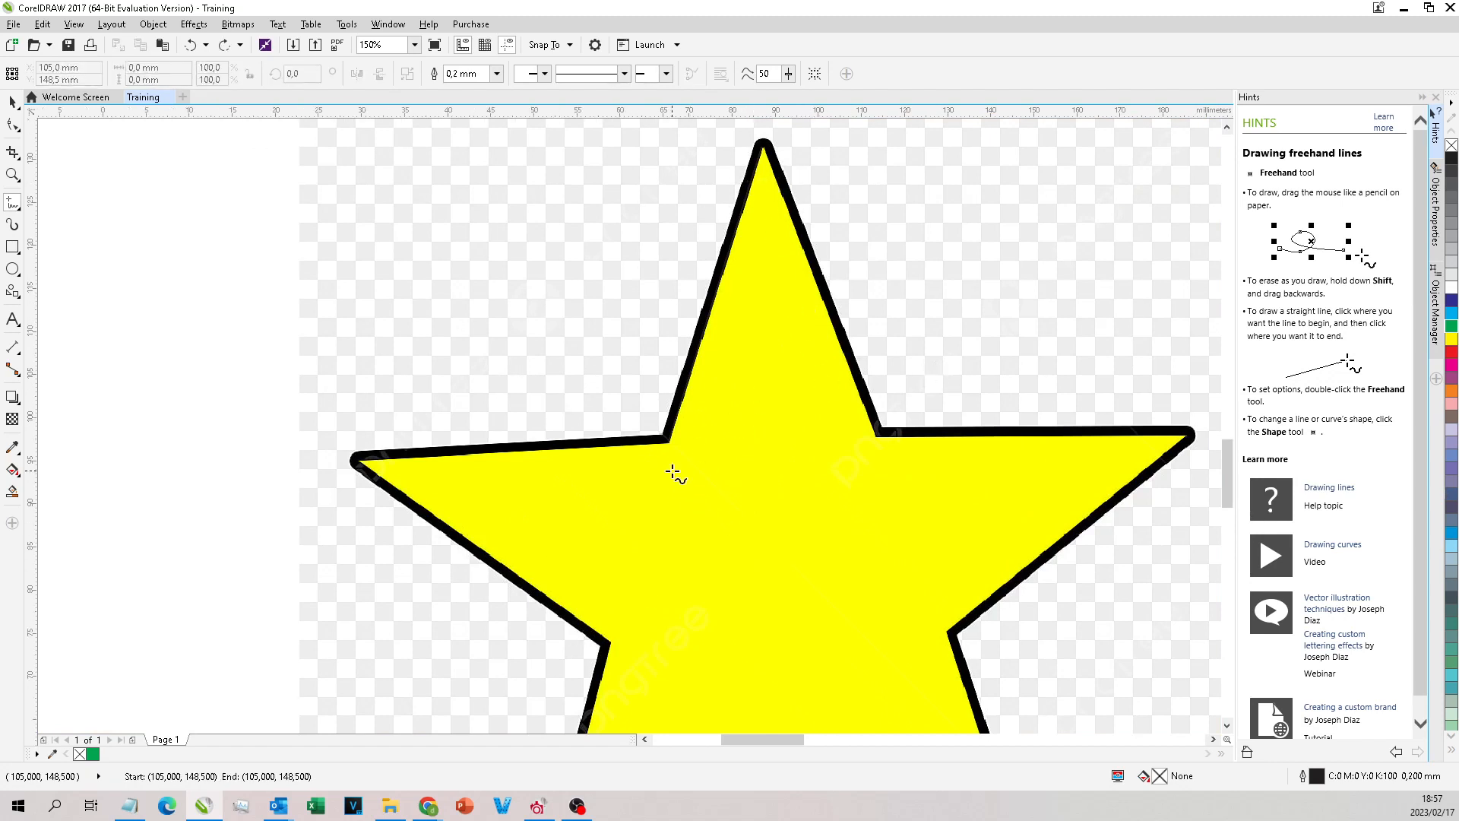
# Step: Draw a straight Freehand line, about 22 mm wide and 69 mm high, from the star's top tip to the upper-left inner corner
pyautogui.scroll(2, 707, 422)
pyautogui.scroll(2, 769, 192)
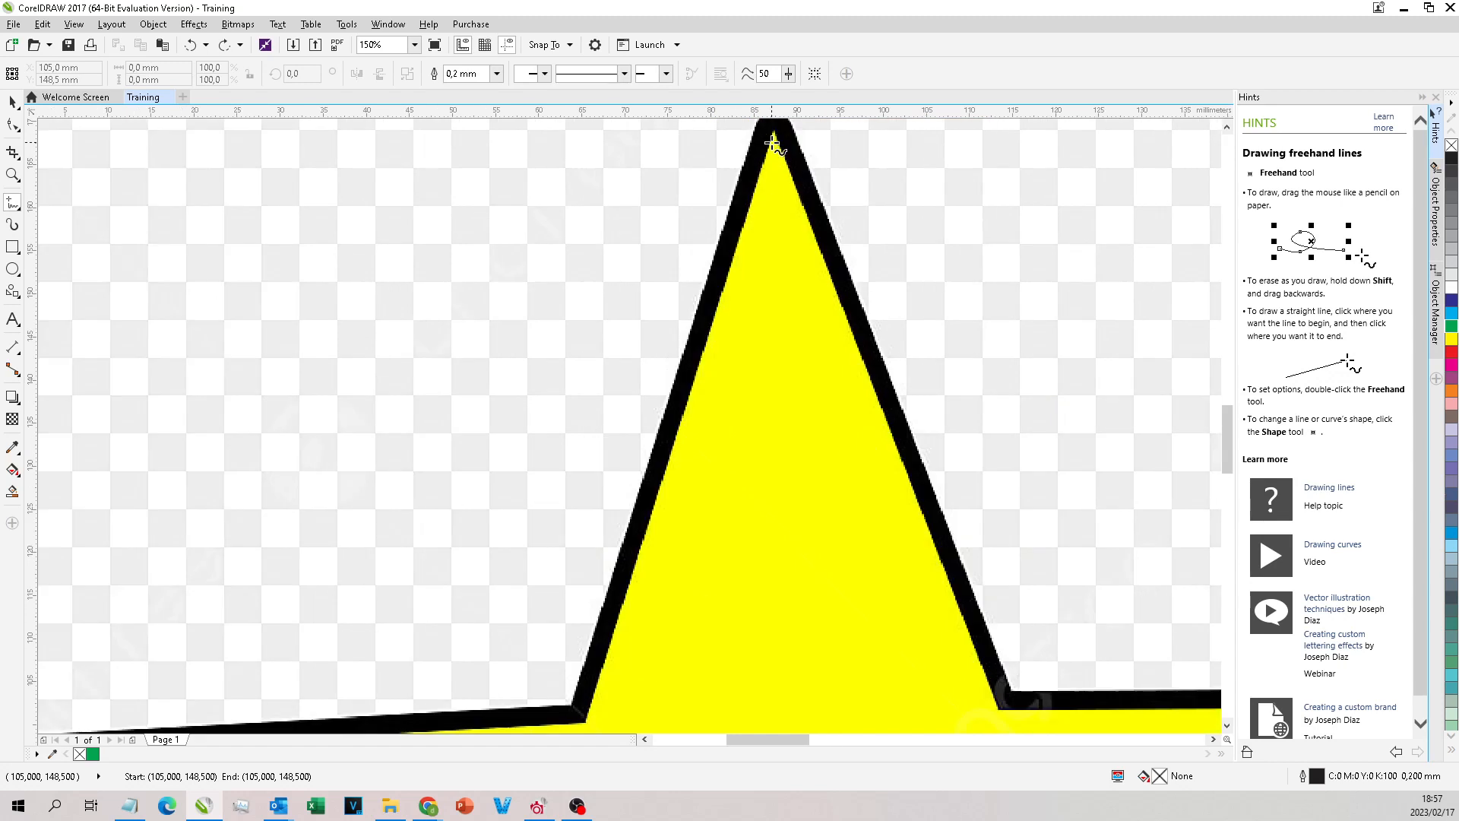
pyautogui.scroll(-2, 771, 304)
pyautogui.click(769, 275)
pyautogui.click(672, 576)
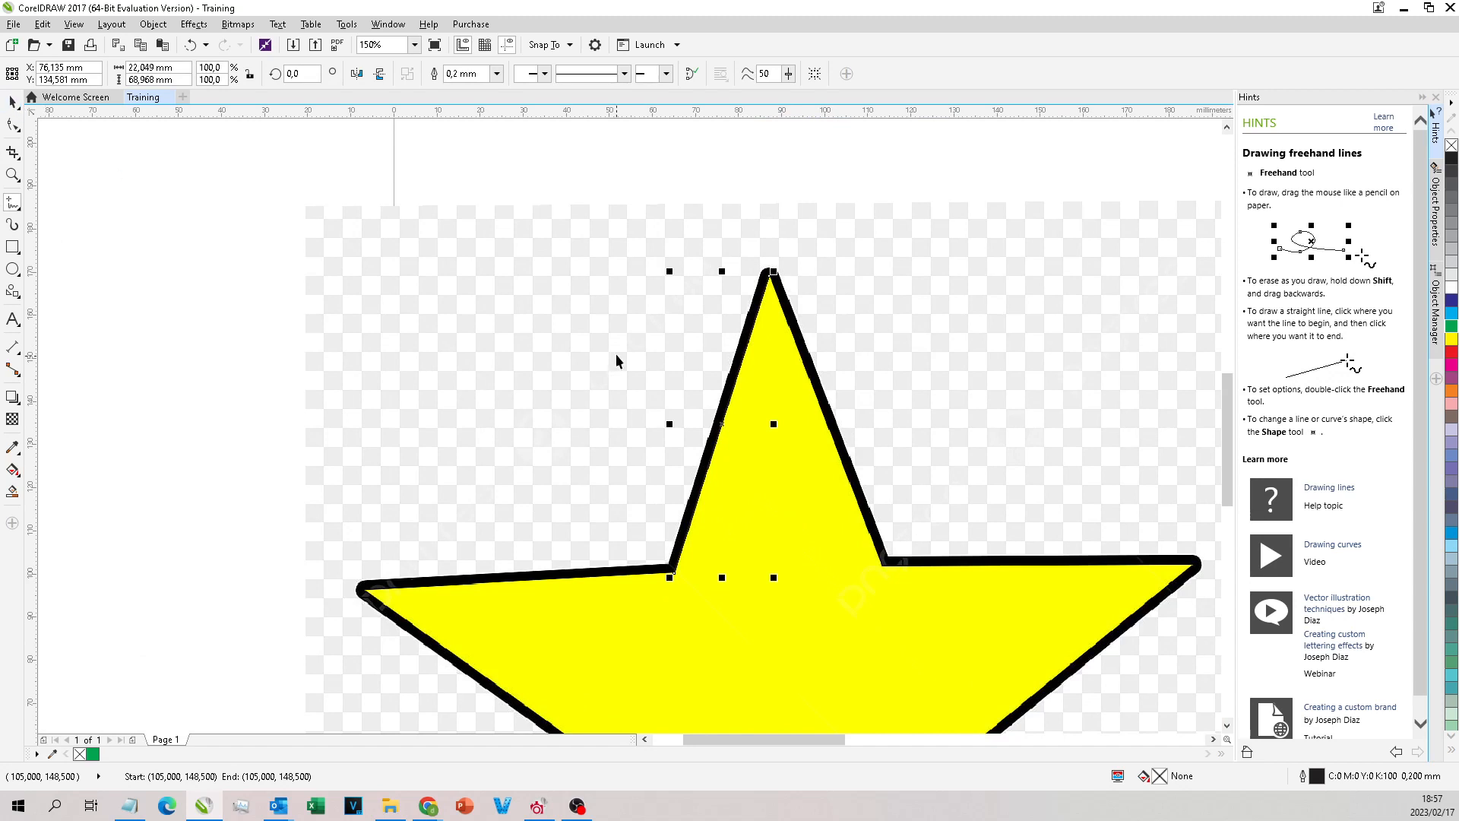
# Step: Select the star bitmap instead of the traced line, and draw a separate Freehand line about 20 mm long outward from the upper-left inner corner
pyautogui.press('space')
pyautogui.scroll(-1, 644, 285)
pyautogui.scroll(1, 703, 280)
pyautogui.click(750, 463)
pyautogui.scroll(-1, 692, 247)
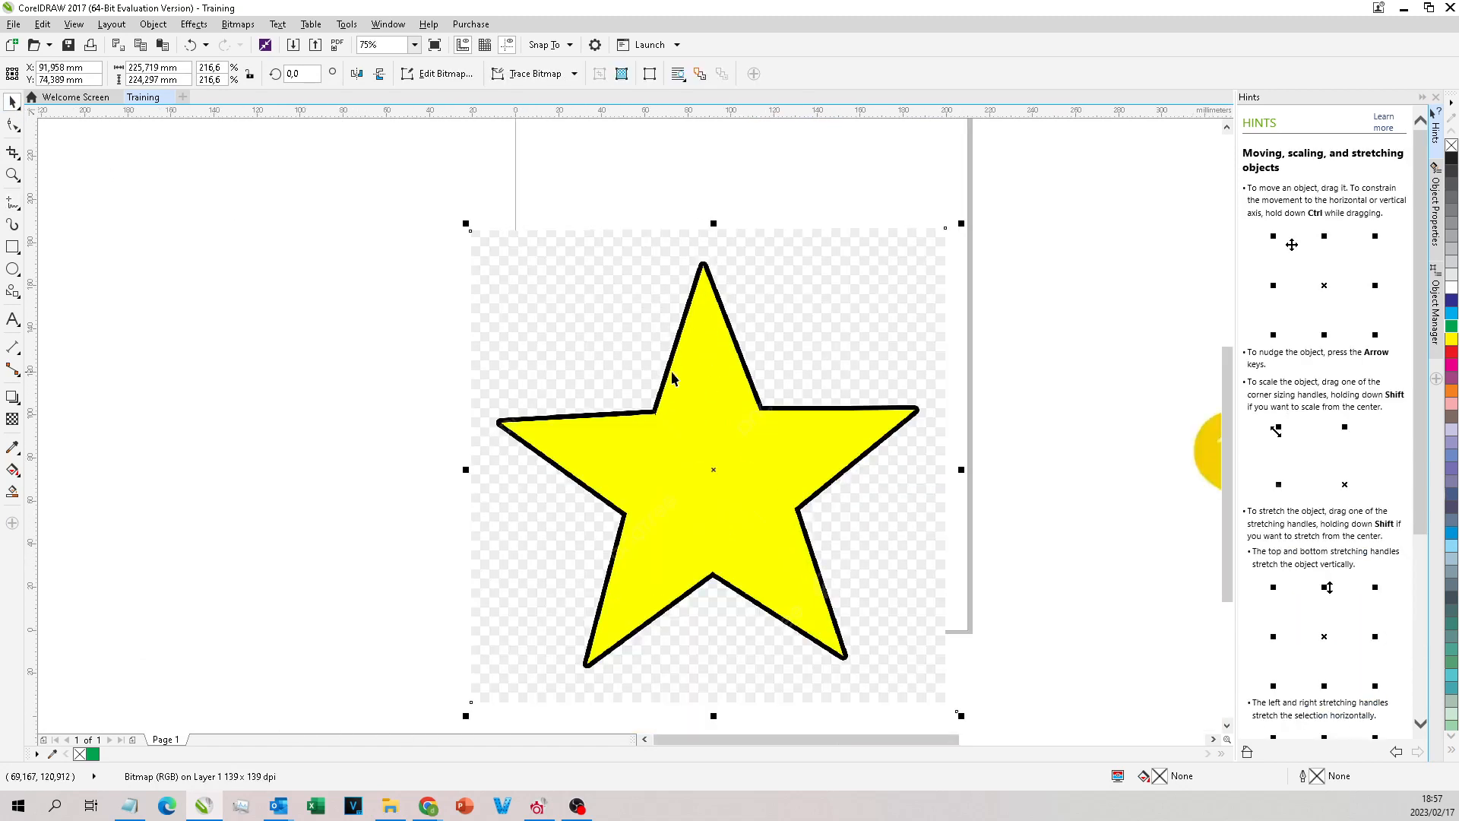
pyautogui.scroll(1, 671, 378)
pyautogui.press('space')
pyautogui.scroll(2, 695, 436)
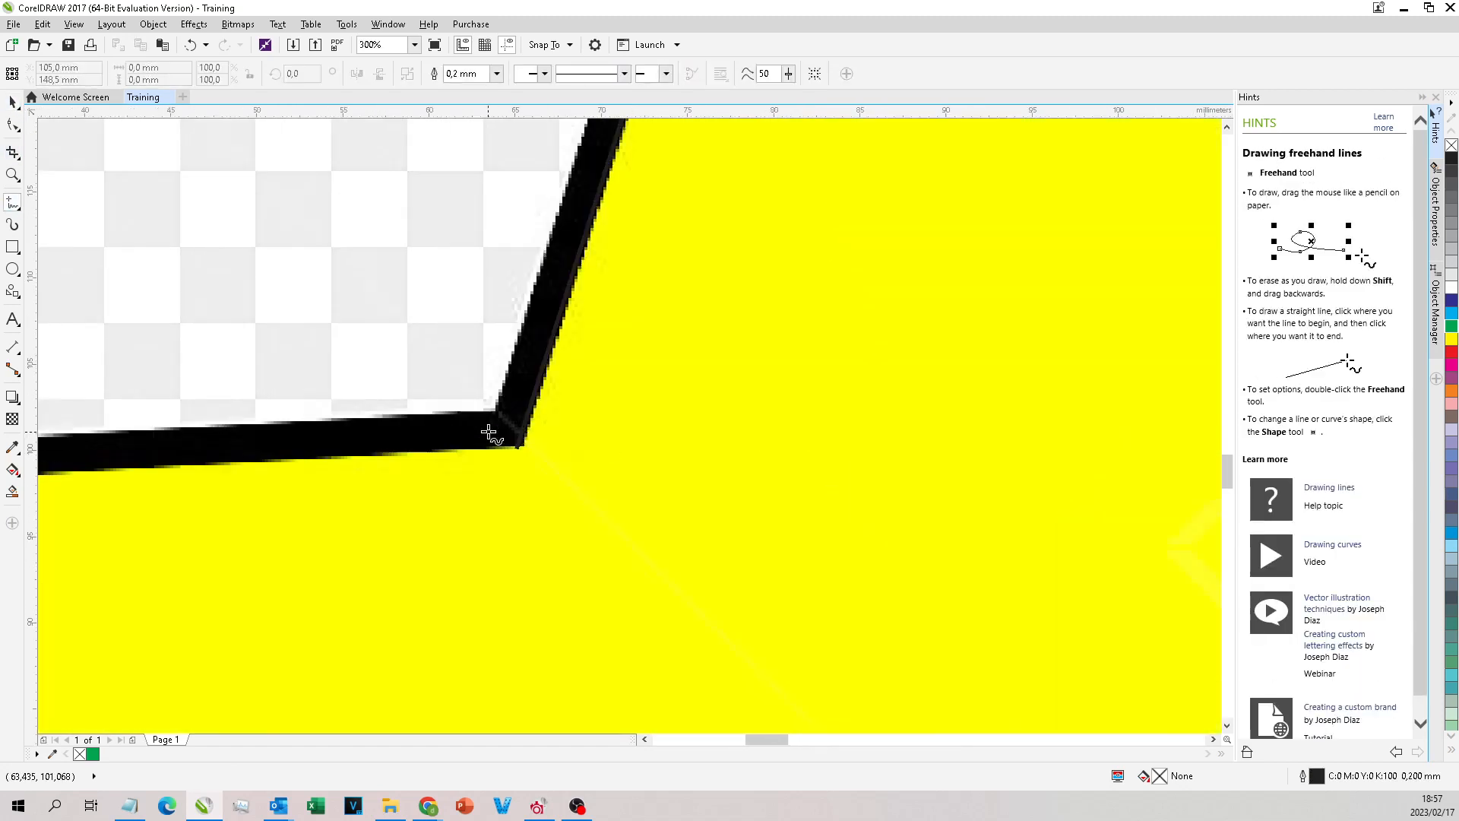
pyautogui.click(517, 449)
pyautogui.click(200, 317)
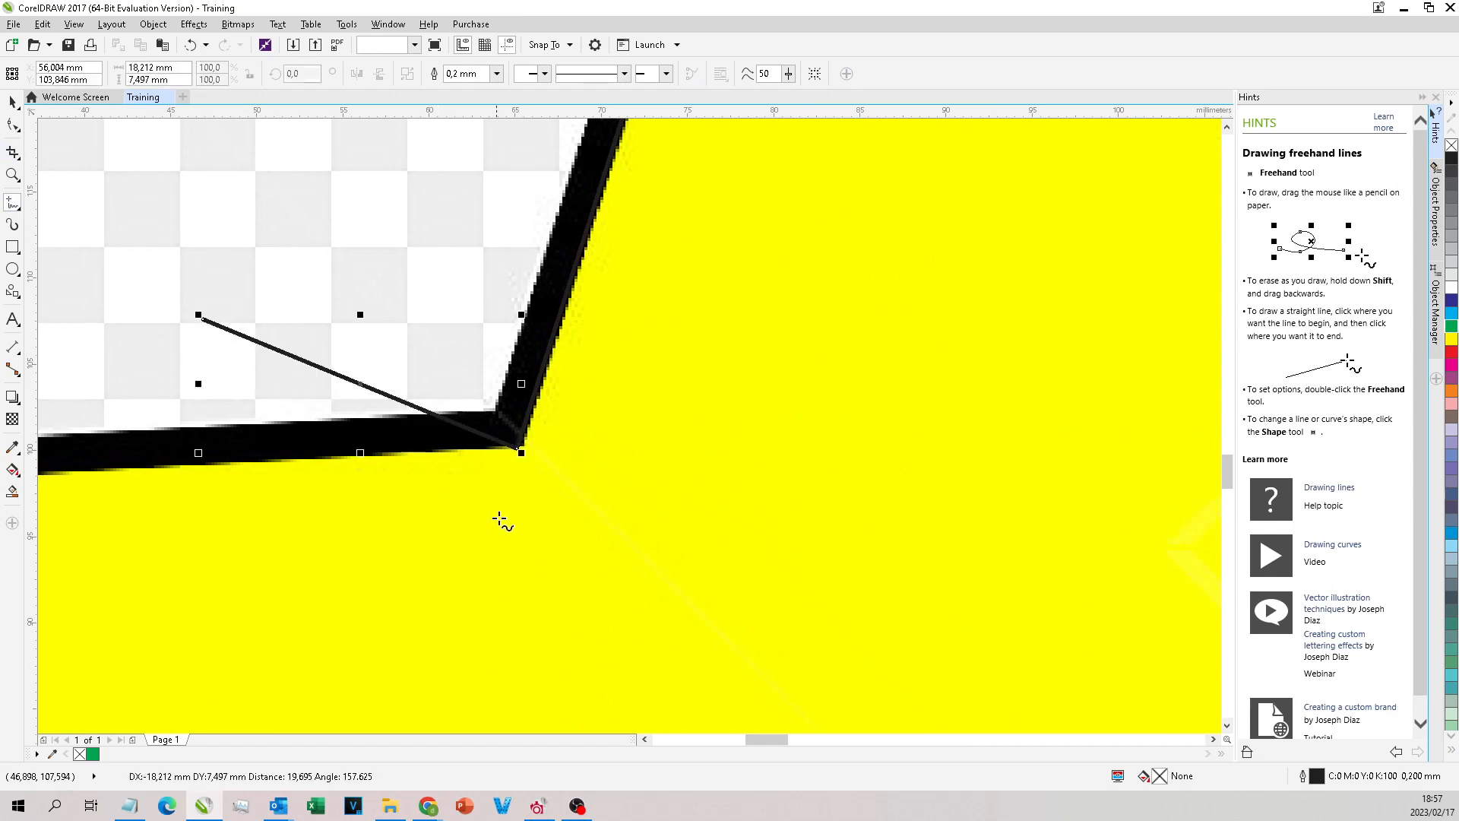
# Step: Try moving a line with the Pick tool, undo the move, and delete the loose line at the inner corner
pyautogui.click(11, 101)
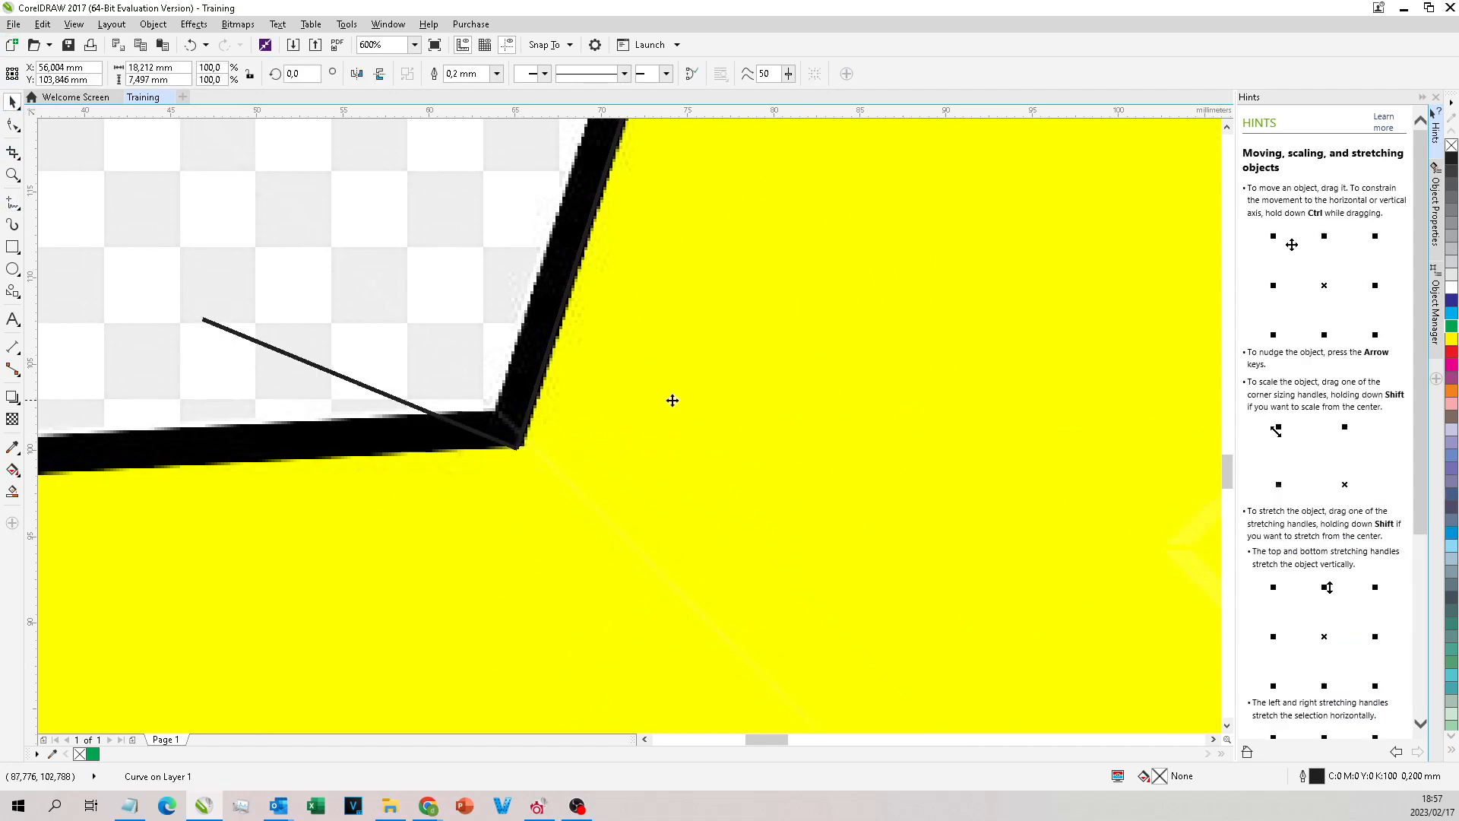
pyautogui.moveTo(548, 365); pyautogui.dragTo(667, 350)
pyautogui.hotkey('ctrl', 'z')
pyautogui.click(255, 346)
pyautogui.press('Delete')
pyautogui.press('F5')
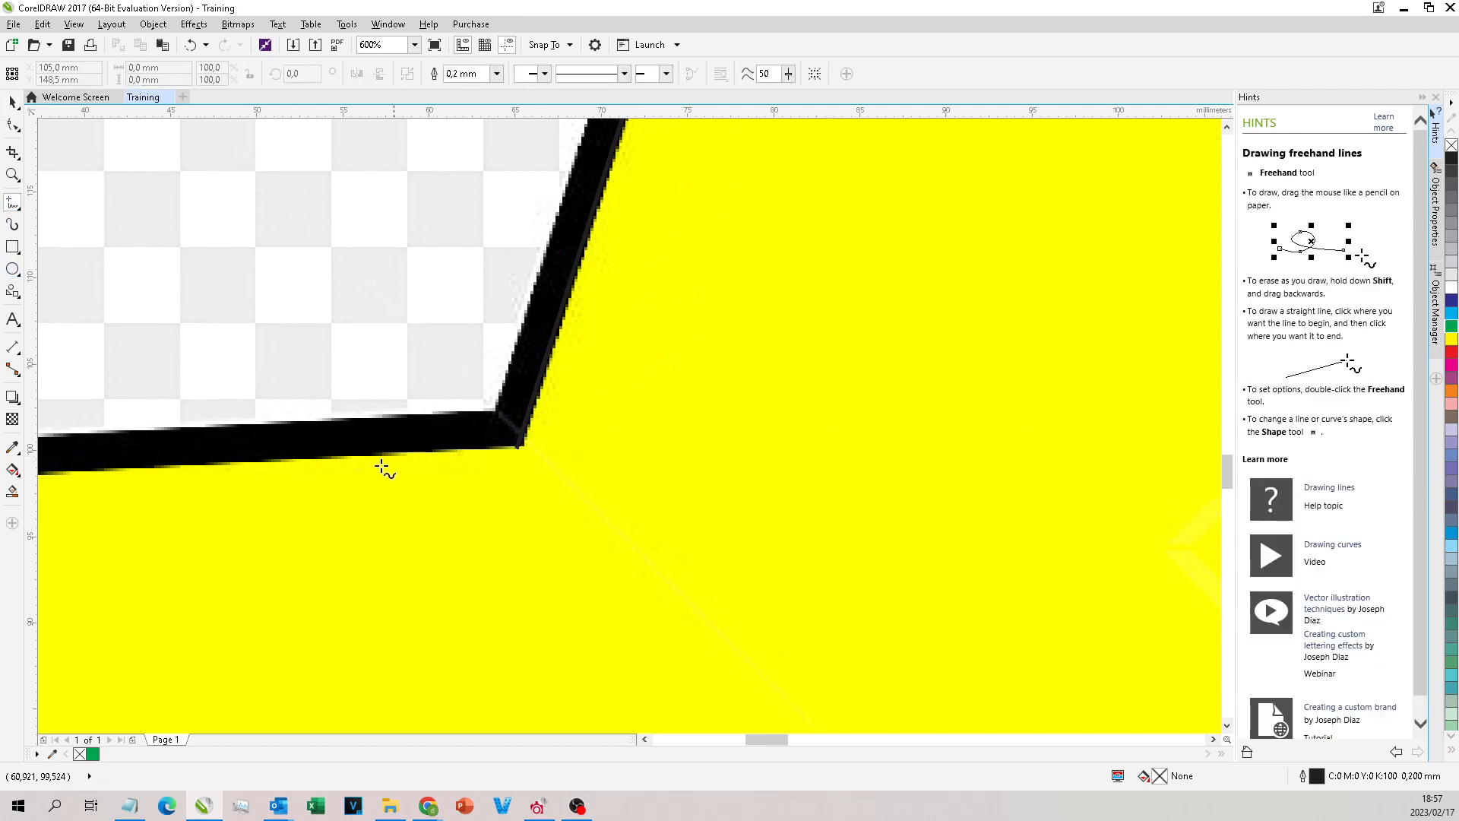
# Step: Reselect the first traced line and extend it with the Freehand tool from its lower end along the left arm's upper edge to the tip
pyautogui.click(13, 124)
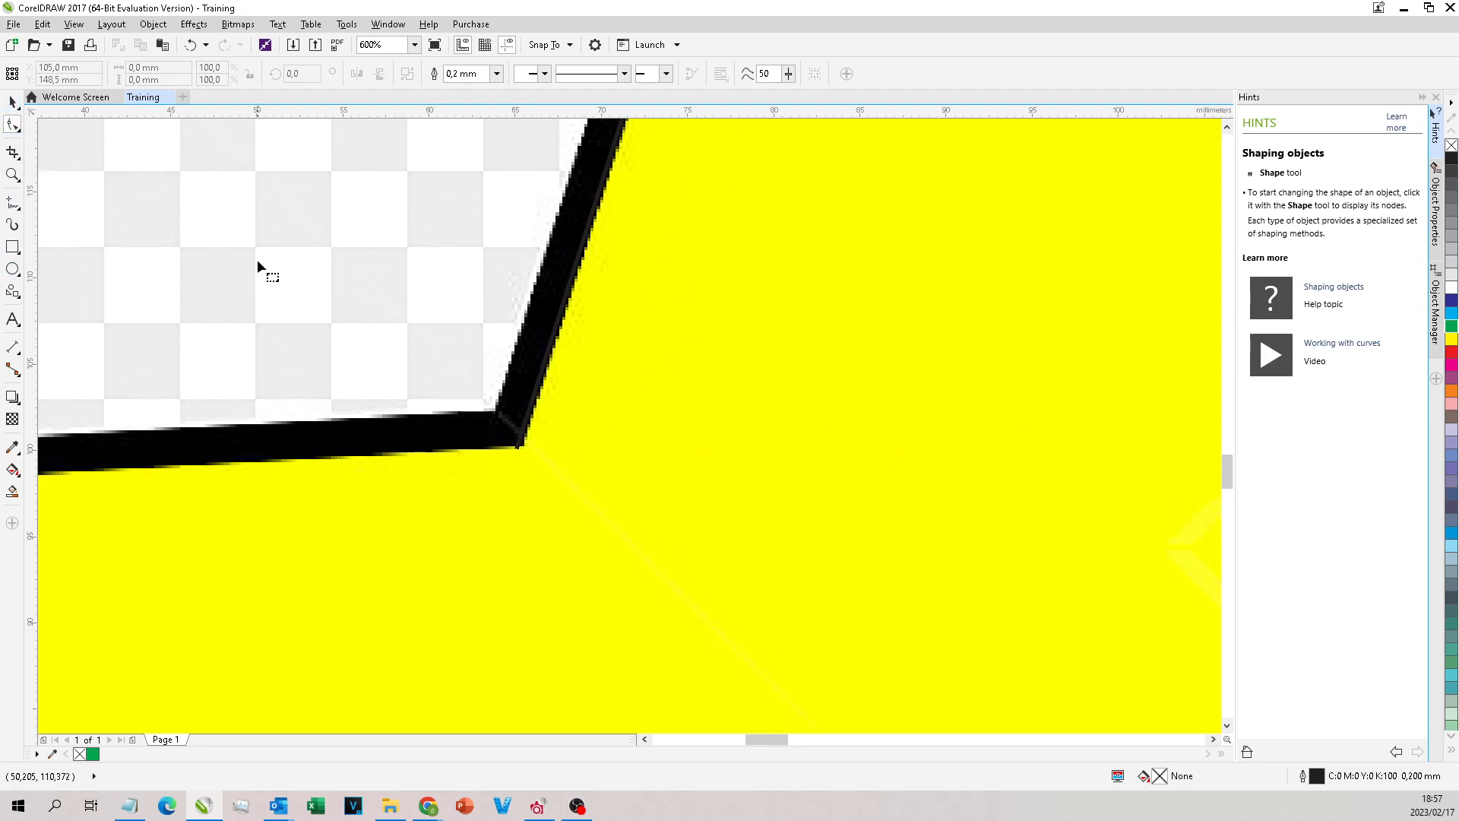
pyautogui.click(547, 361)
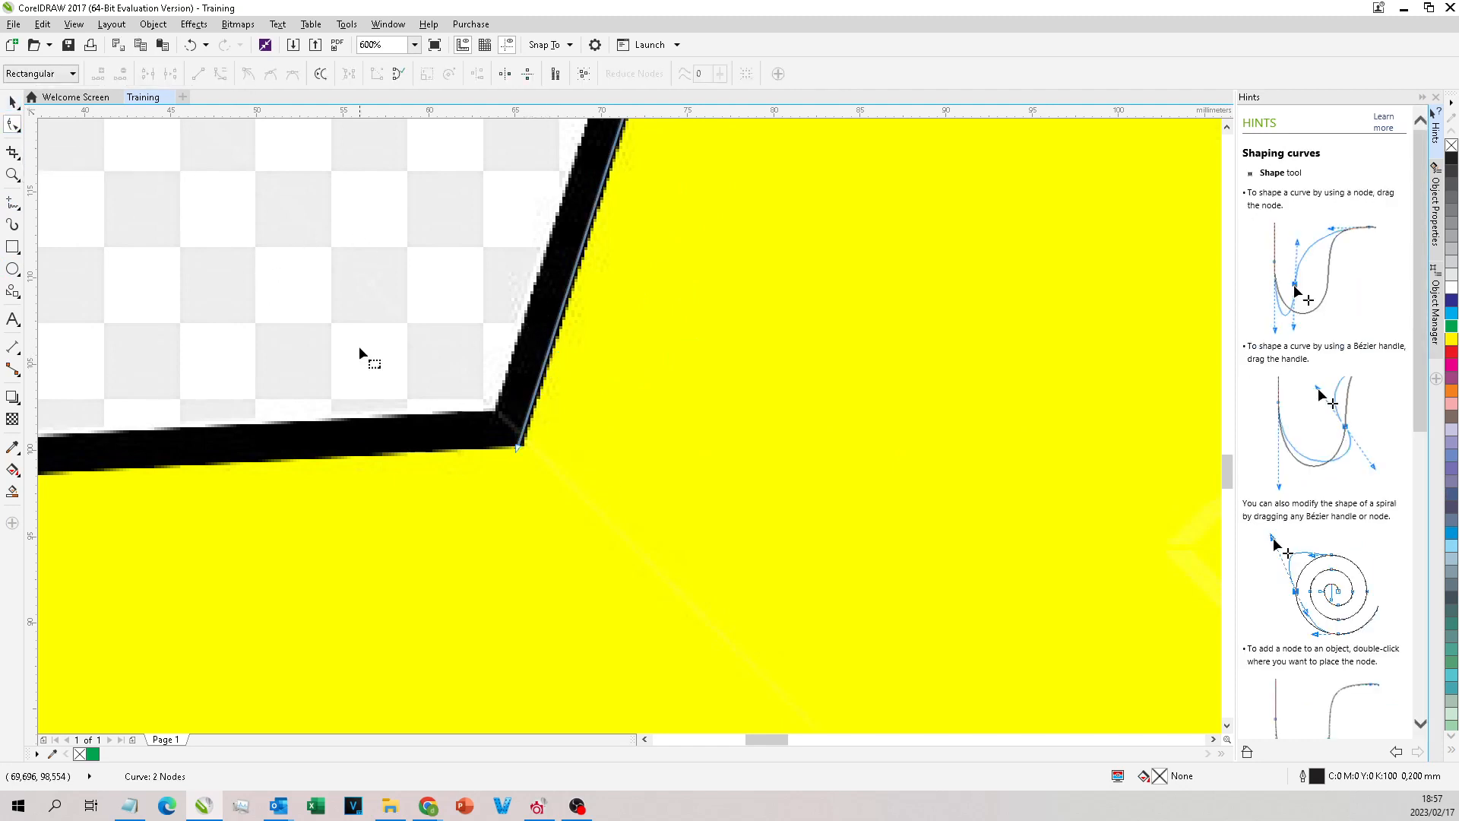
pyautogui.click(12, 203)
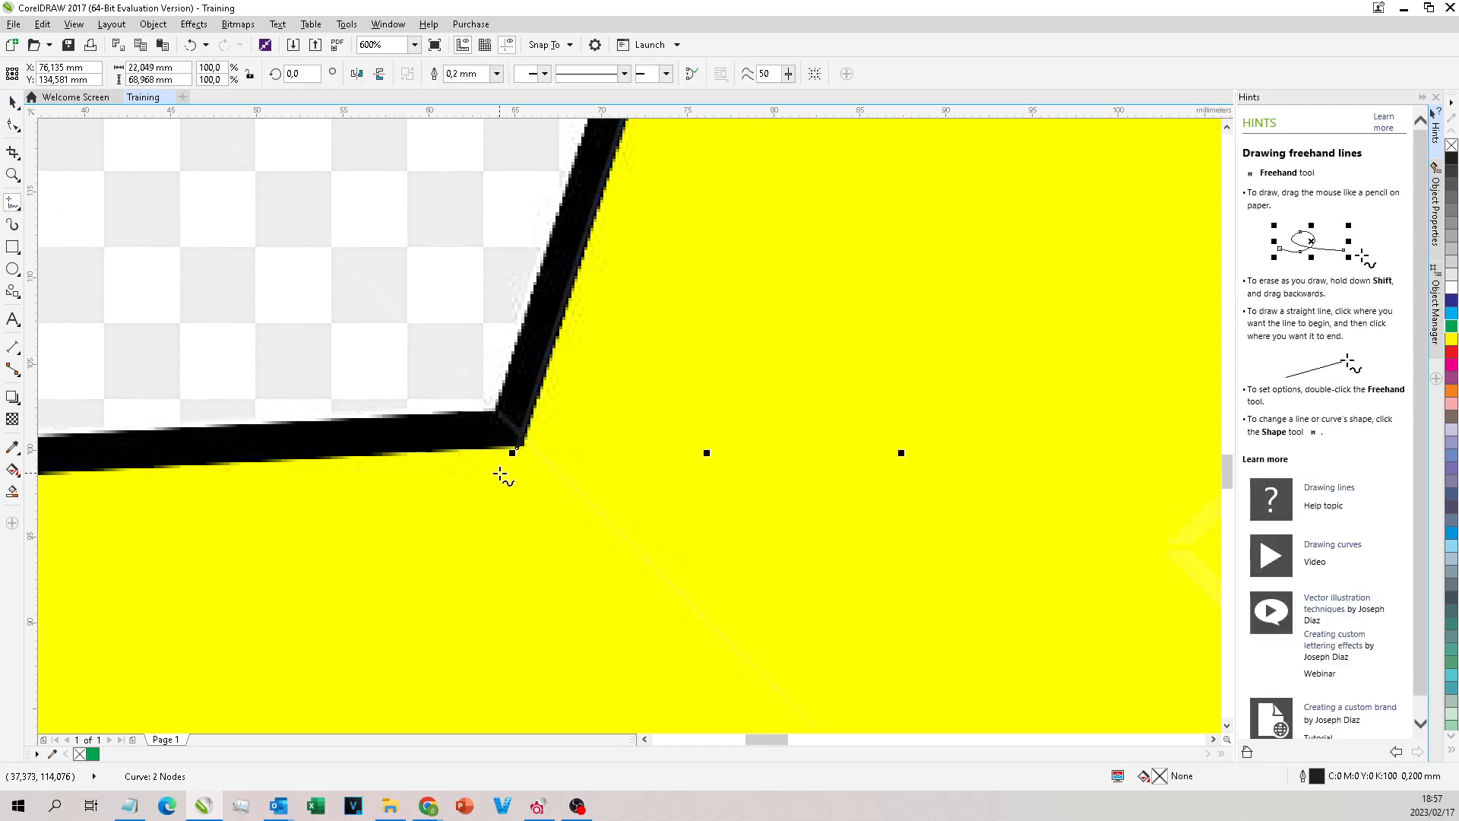
pyautogui.click(519, 448)
pyautogui.click(203, 465)
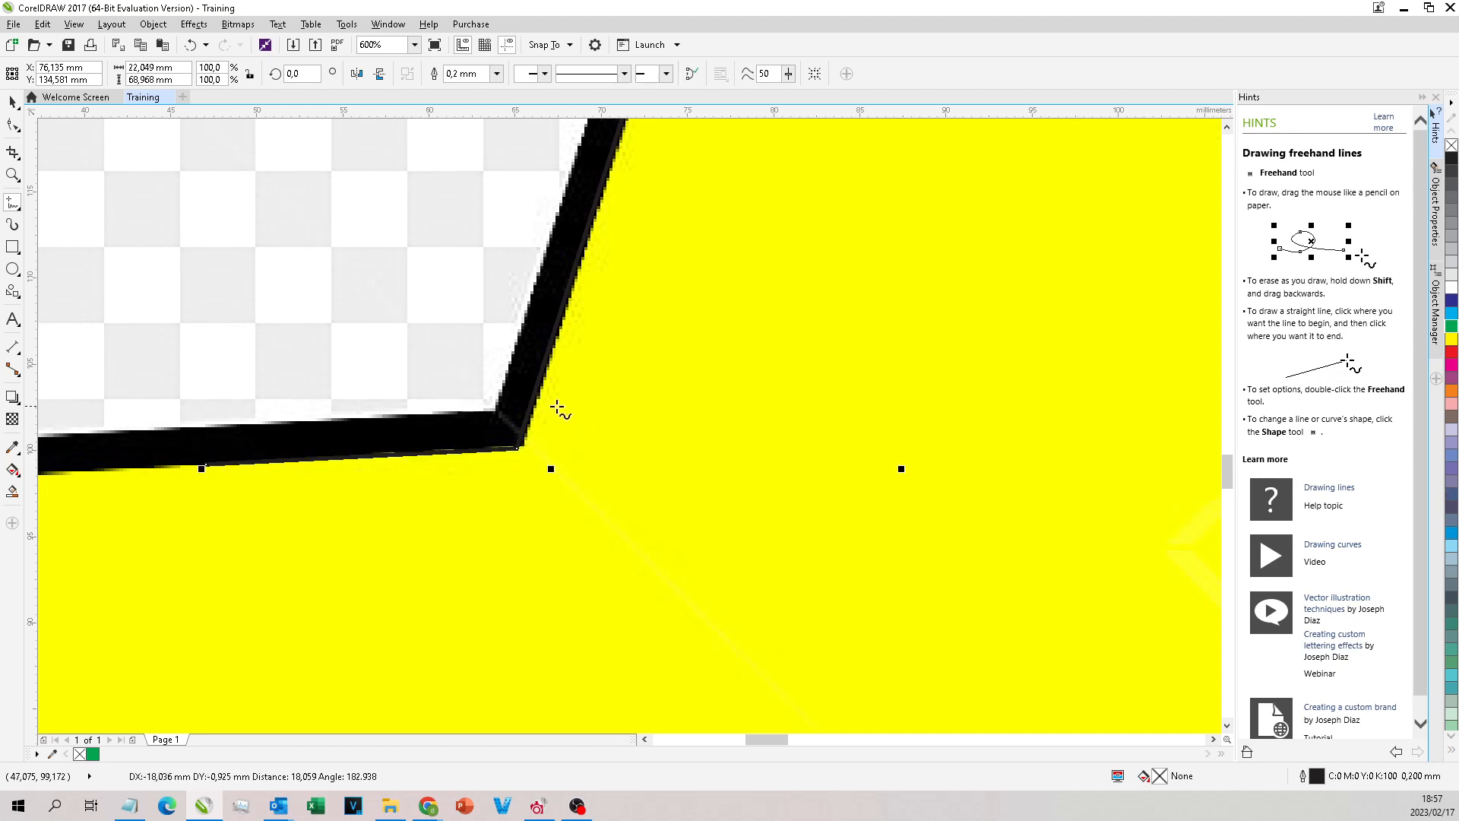
pyautogui.scroll(-2, 593, 393)
pyautogui.scroll(1, 479, 414)
pyautogui.click(513, 409)
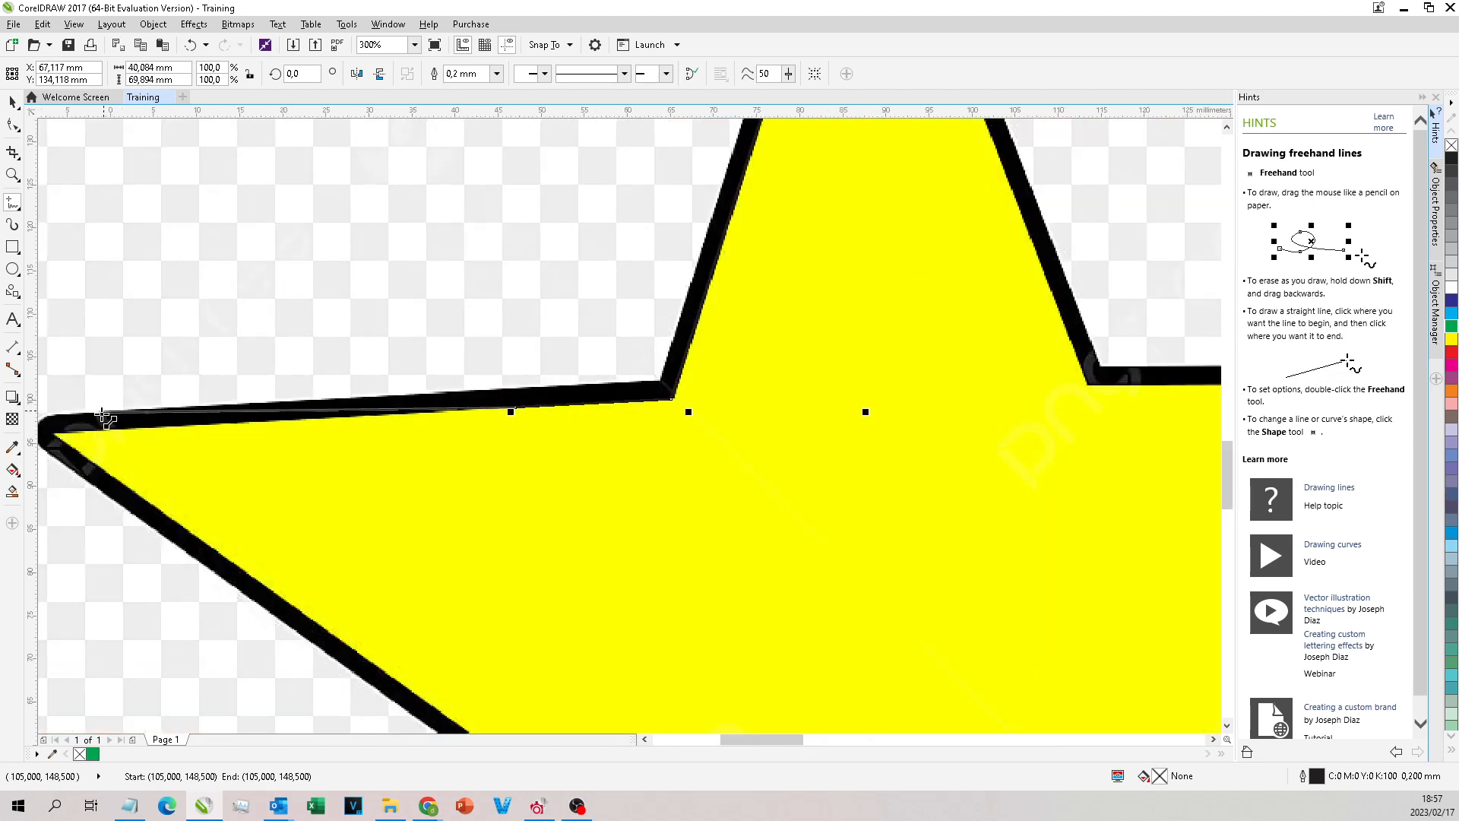
pyautogui.click(78, 434)
# Step: Continue the Freehand trace from the left tip through the lower corners and both bottom tips to the star's right tip
pyautogui.scroll(-2, 211, 244)
pyautogui.scroll(1, 210, 308)
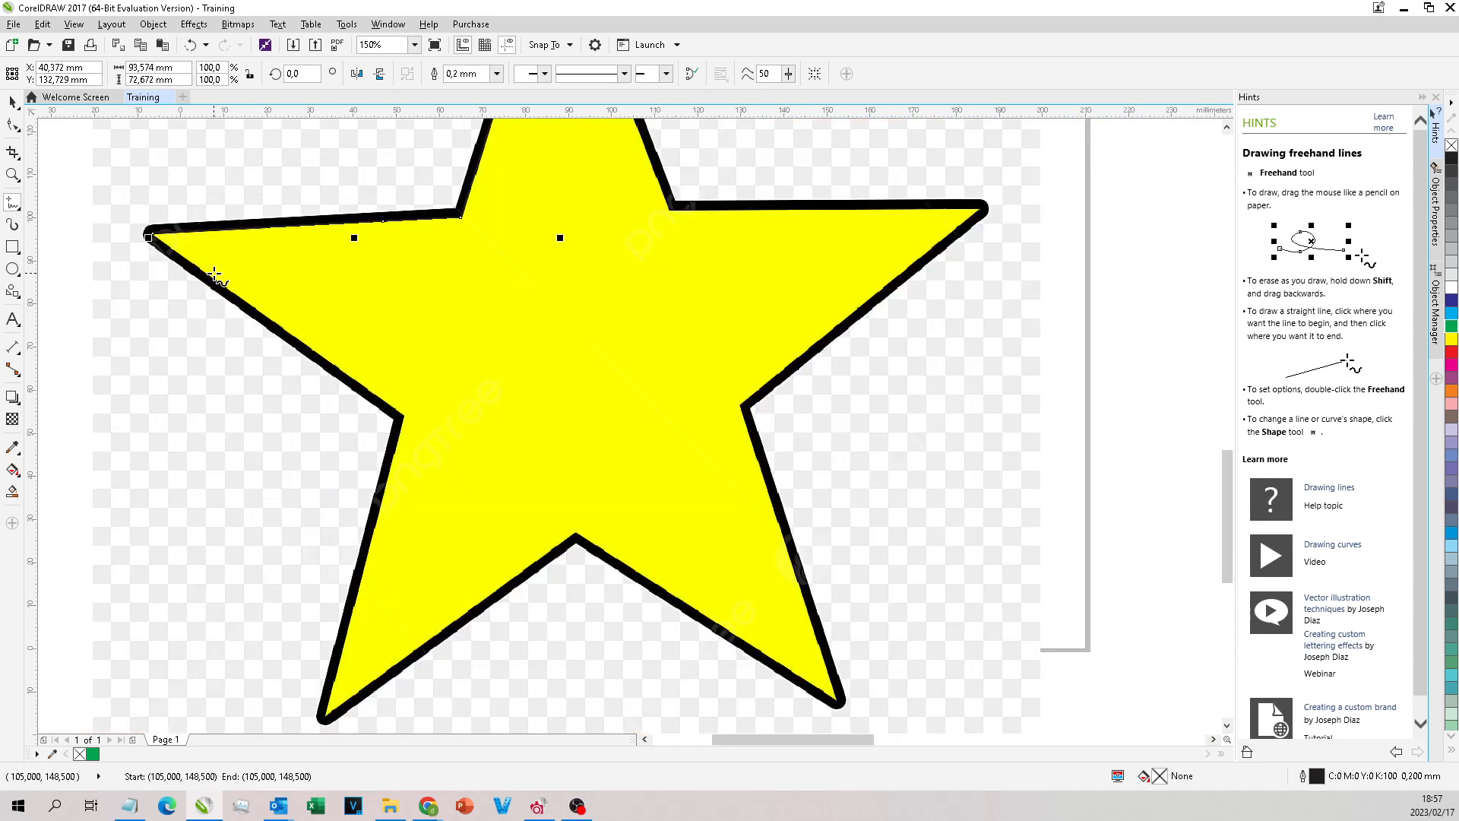
pyautogui.click(150, 236)
pyautogui.click(405, 417)
pyautogui.click(327, 705)
pyautogui.click(577, 522)
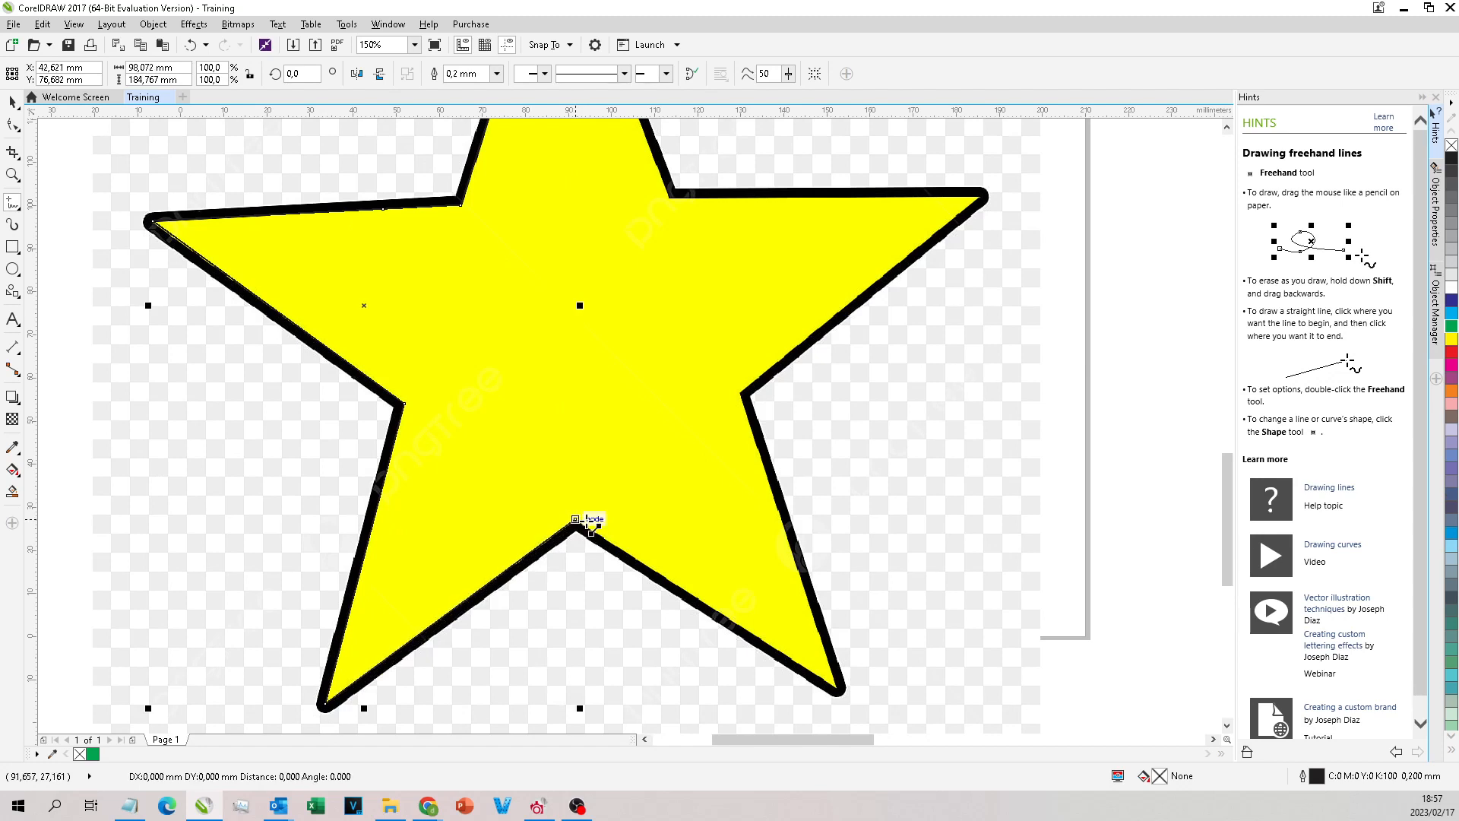
pyautogui.click(839, 689)
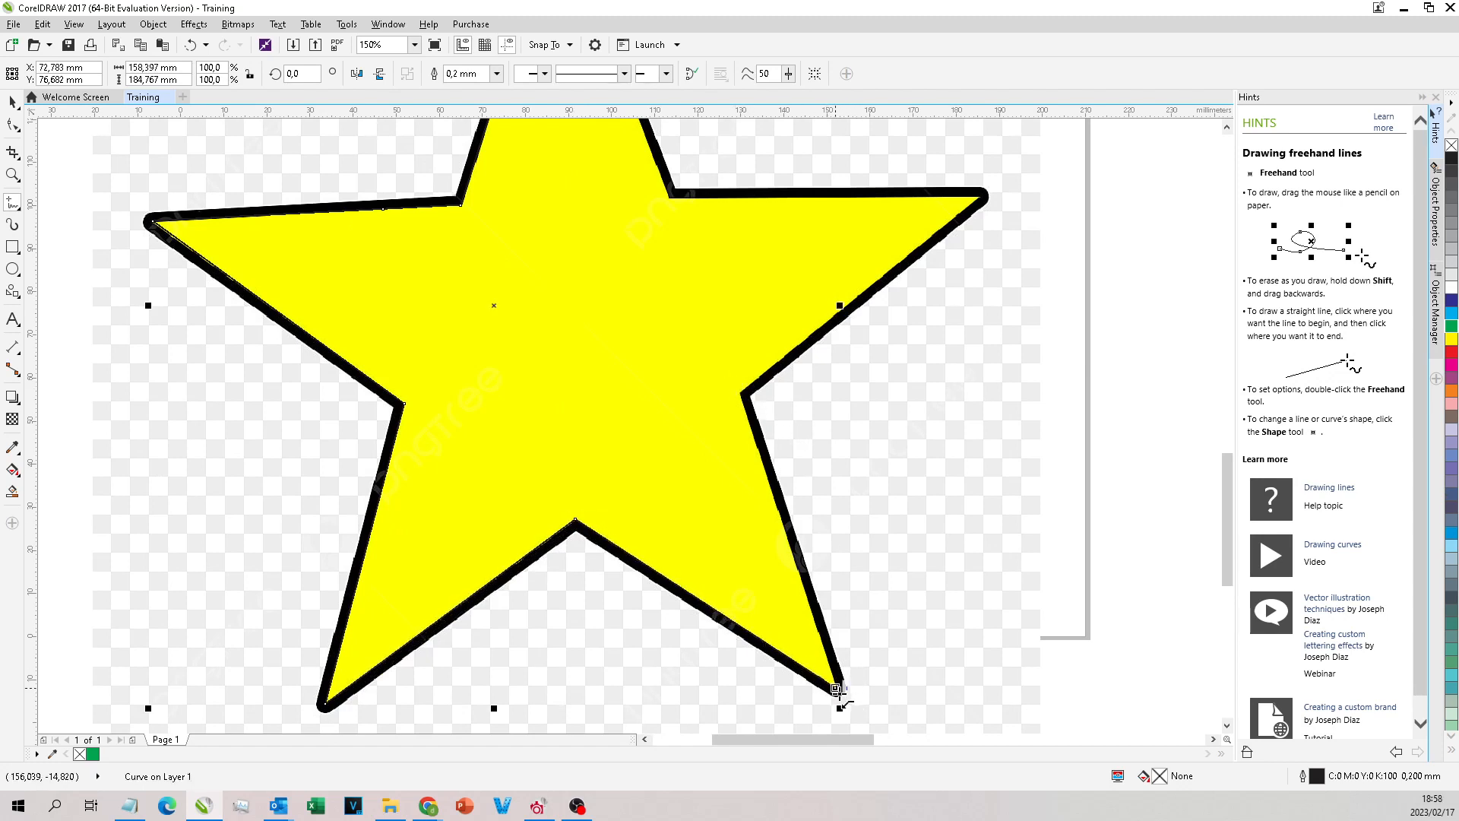
pyautogui.click(743, 395)
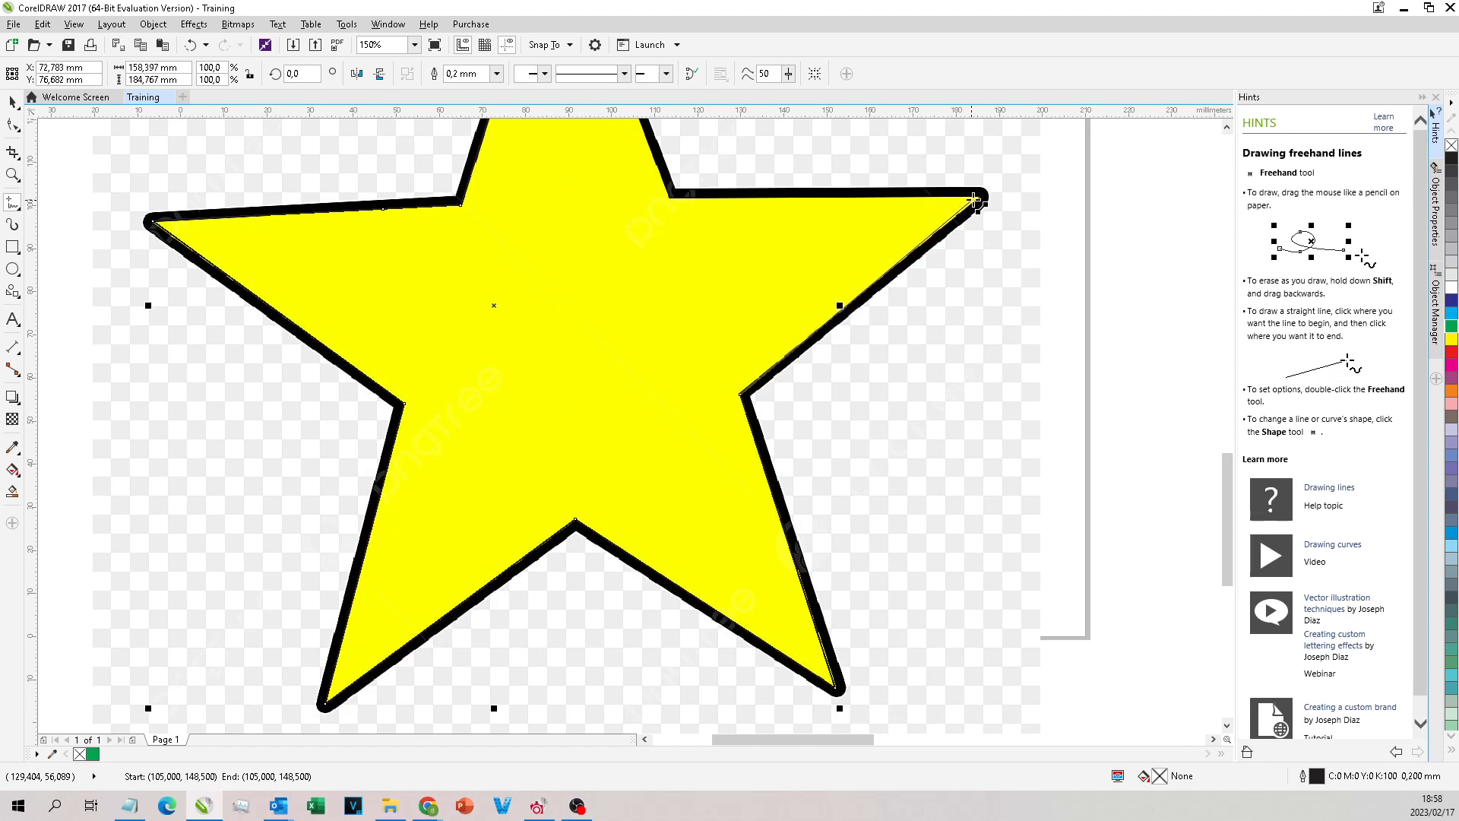
pyautogui.click(982, 197)
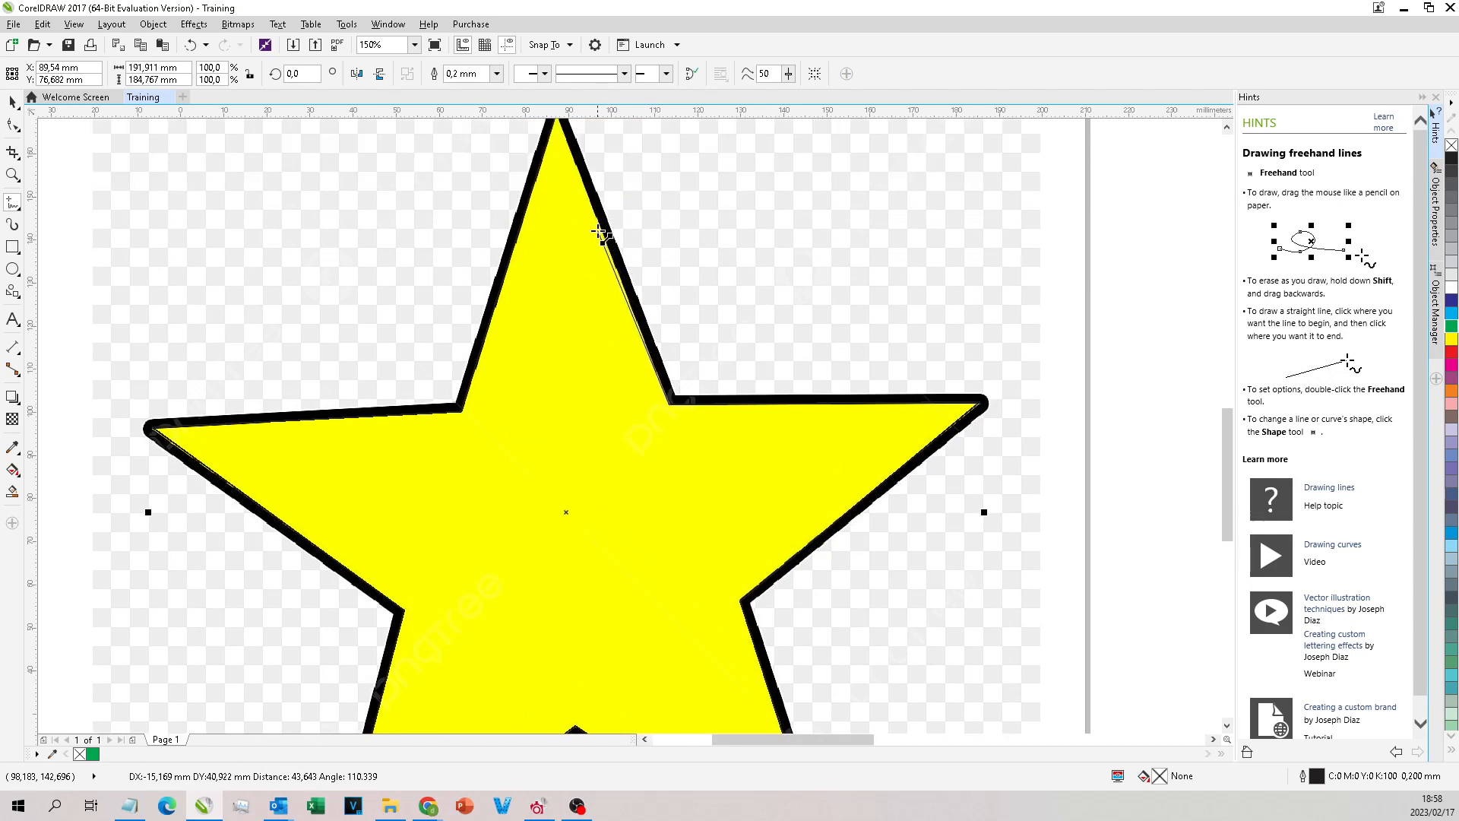
# Step: Continue the trace up the top arm's right edge and close the outline at the star's top tip
pyautogui.scroll(4, 604, 228)
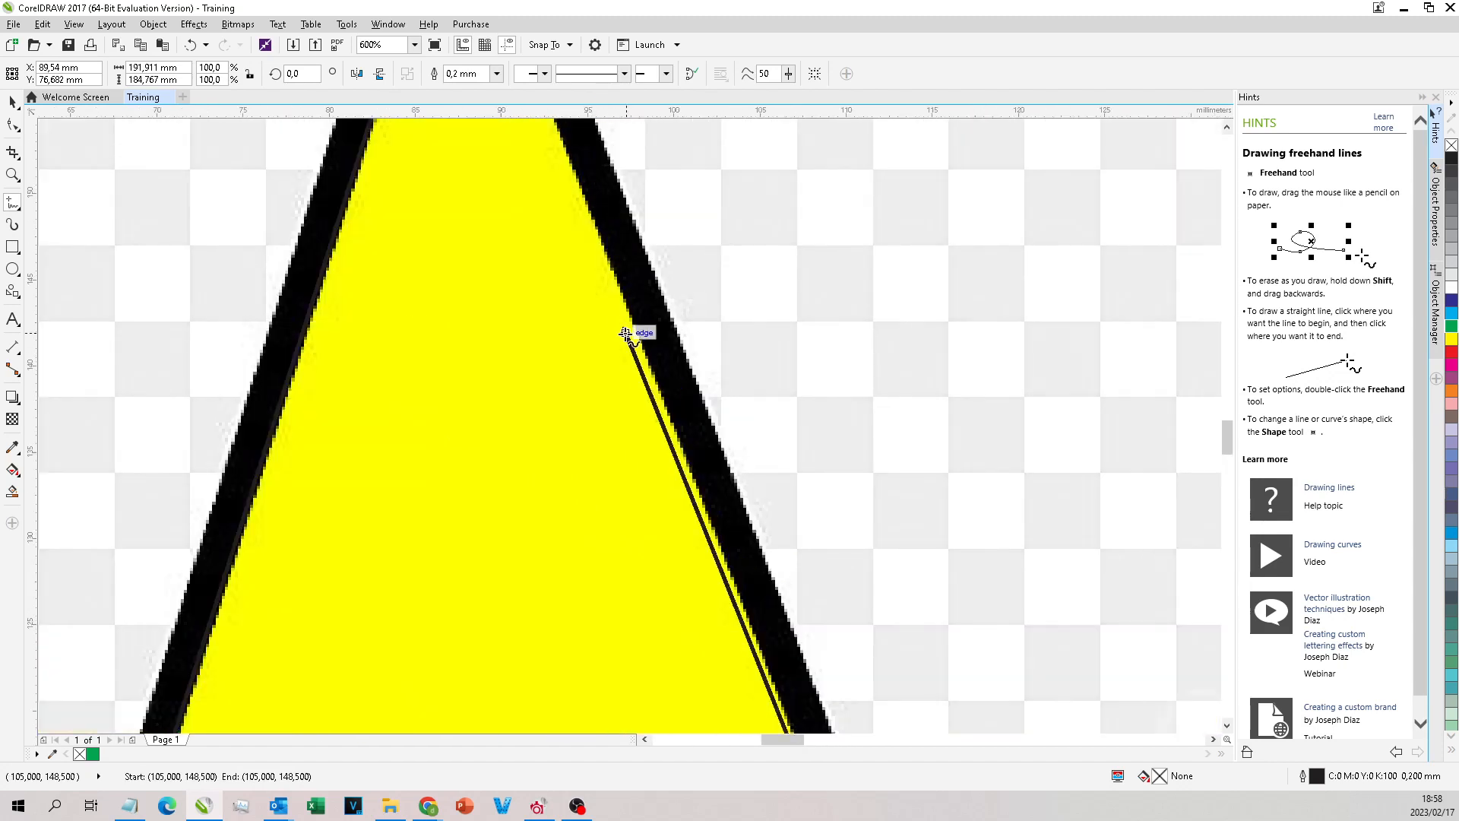
pyautogui.scroll(-2, 623, 331)
pyautogui.doubleClick(629, 335)
pyautogui.click(546, 172)
pyautogui.scroll(-1, 563, 189)
# Step: Move the traced star to the left of the bitmap, and undo the move and the outline's closing segment
pyautogui.click(14, 102)
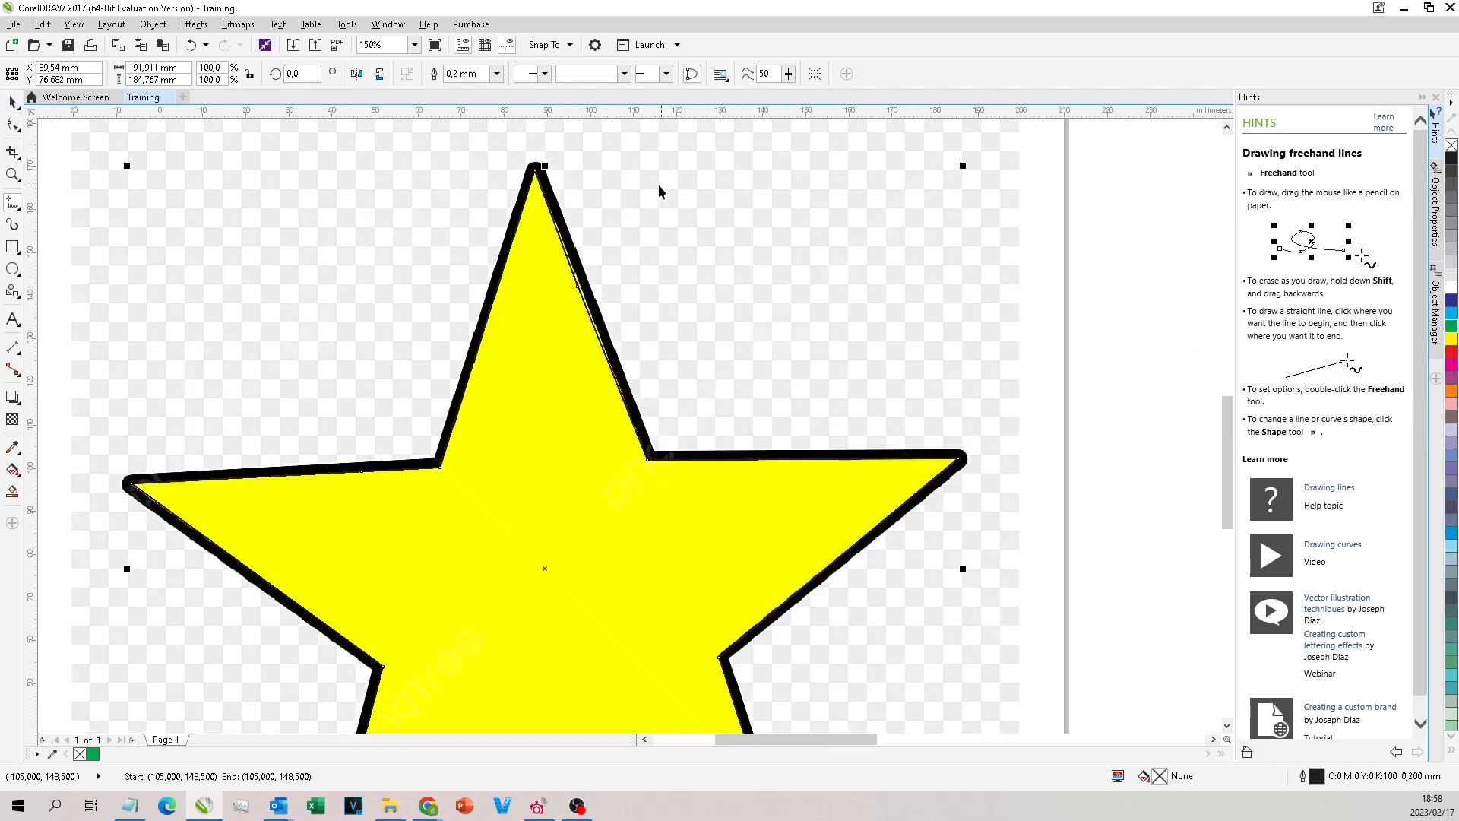
pyautogui.scroll(-2, 658, 184)
pyautogui.moveTo(620, 283); pyautogui.dragTo(395, 321)
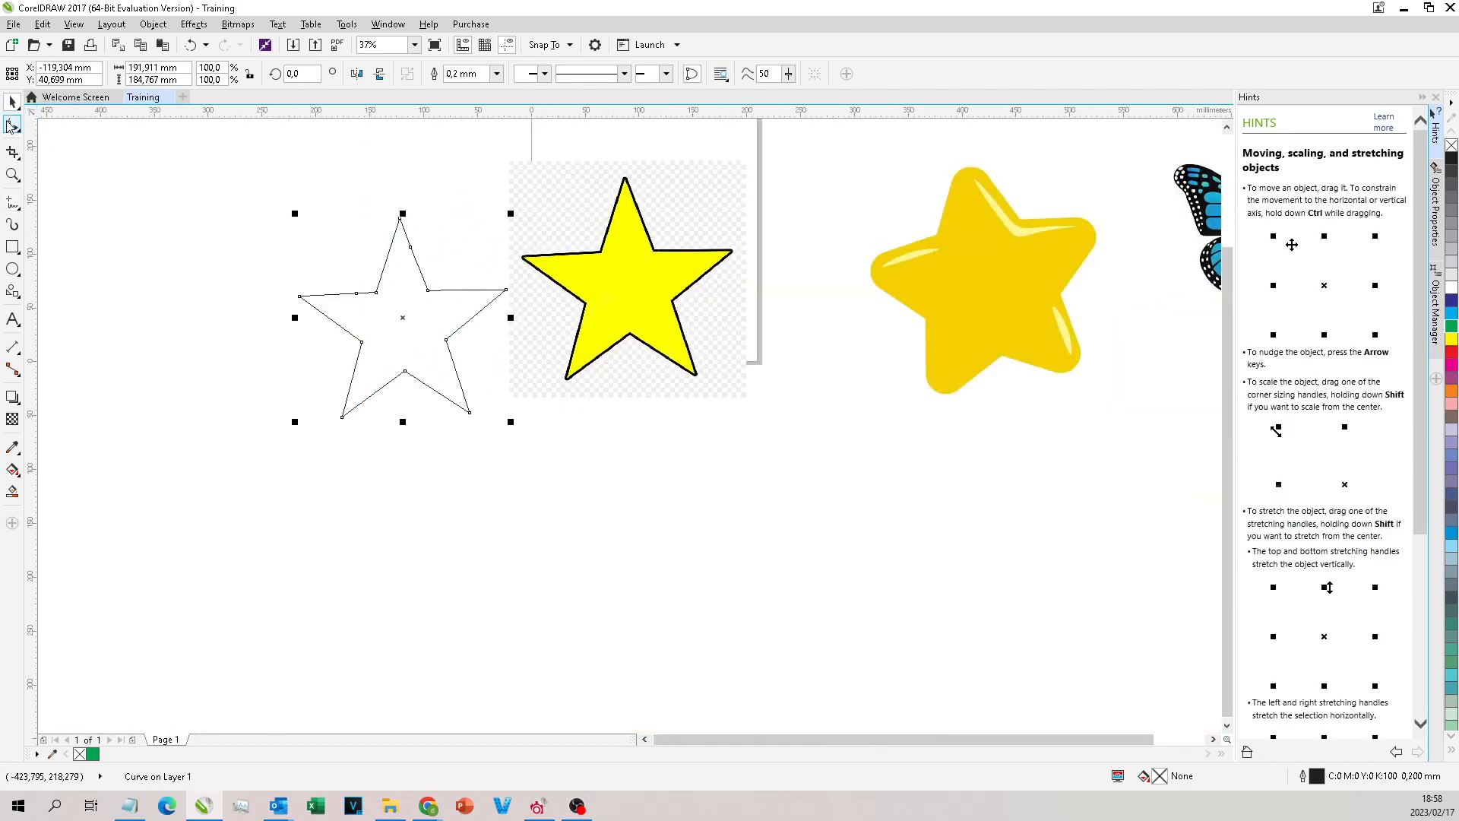
pyautogui.click(11, 124)
pyautogui.scroll(1, 371, 250)
pyautogui.scroll(1, 417, 228)
pyautogui.scroll(-2, 456, 208)
pyautogui.hotkey('ctrl', 'z')
pyautogui.scroll(1, 783, 216)
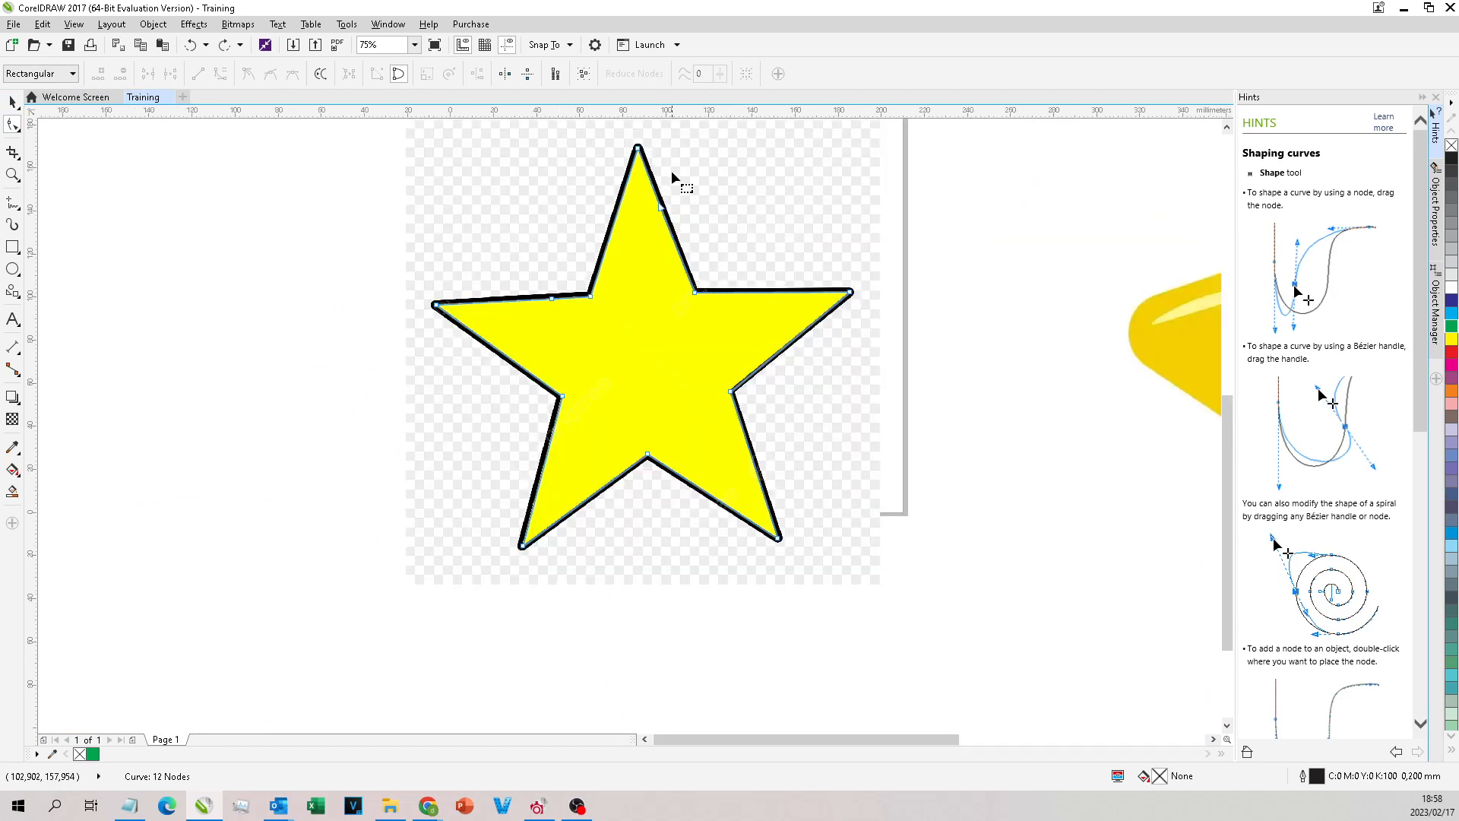
# Step: Move the open star outline to the left of the bitmap with the Pick tool and assign it a green fill
pyautogui.click(12, 106)
pyautogui.scroll(-1, 514, 193)
pyautogui.moveTo(593, 272); pyautogui.dragTo(311, 307)
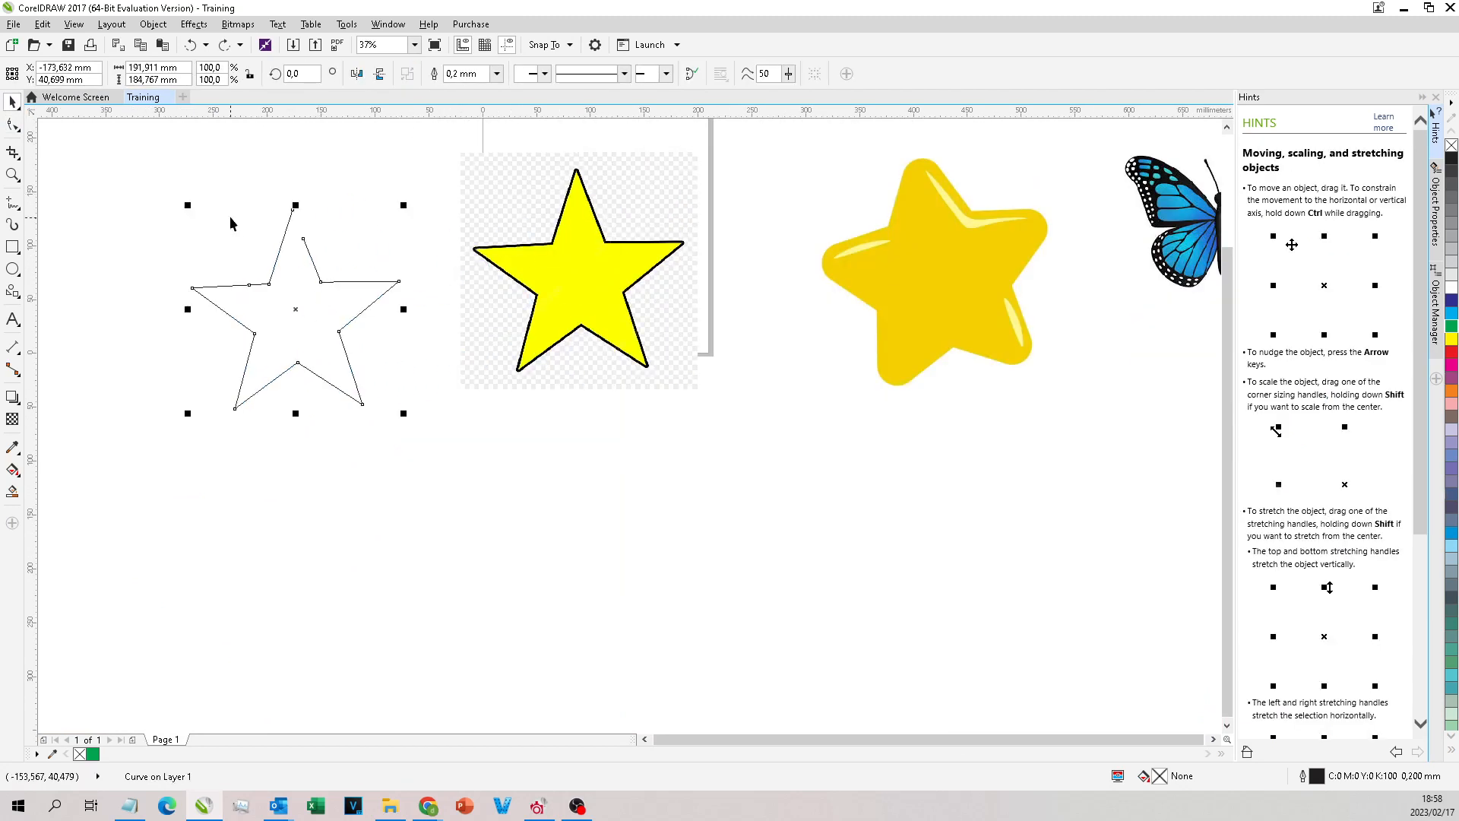
pyautogui.click(92, 754)
pyautogui.scroll(1, 331, 274)
pyautogui.scroll(-1, 471, 326)
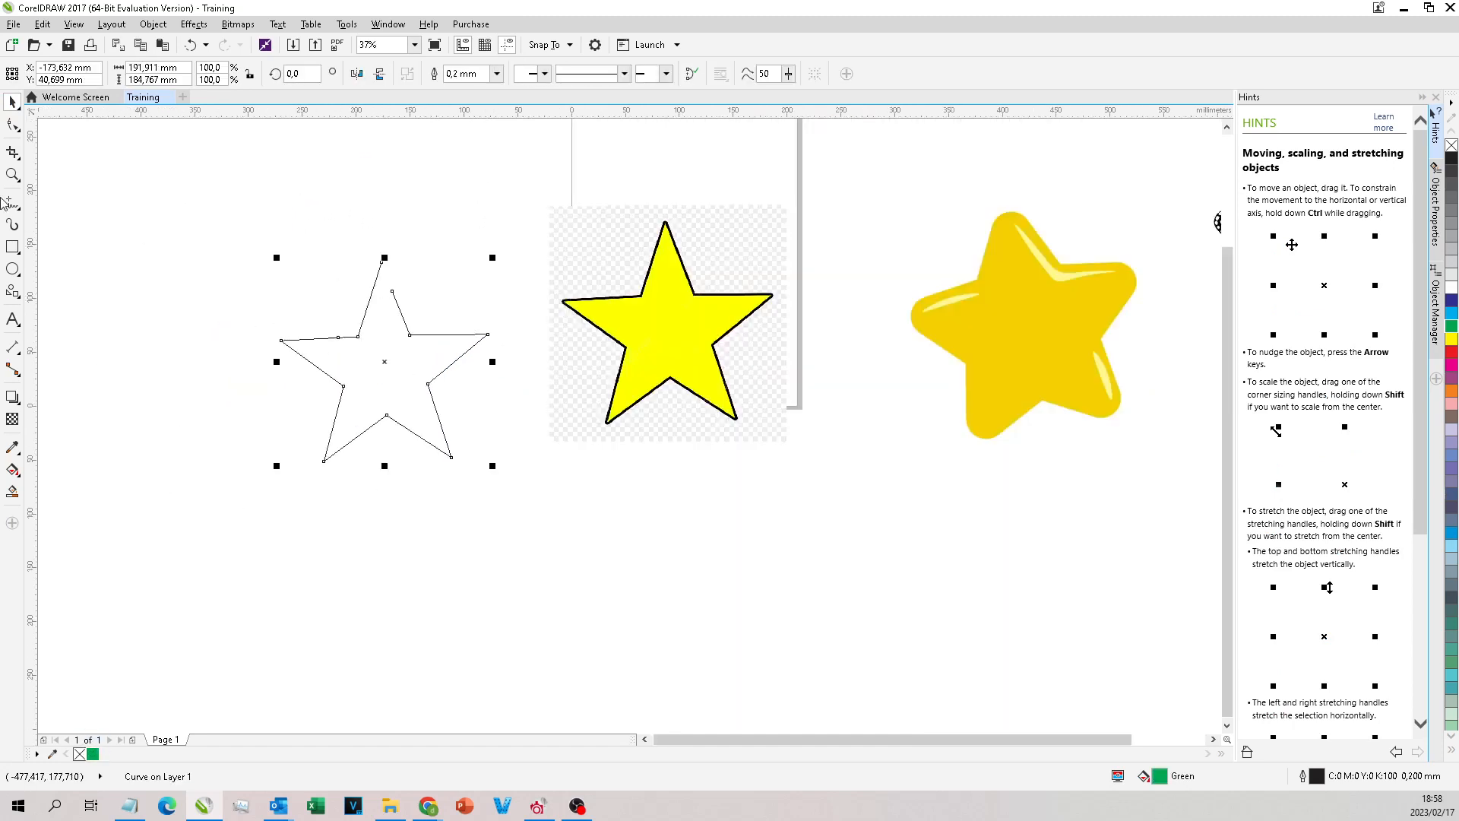
# Step: Move the outline's loose end node onto the start node at the top tip with the Shape tool to close the star
pyautogui.click(12, 125)
pyautogui.scroll(5, 406, 313)
pyautogui.moveTo(505, 581); pyautogui.dragTo(431, 348)
pyautogui.scroll(3, 434, 344)
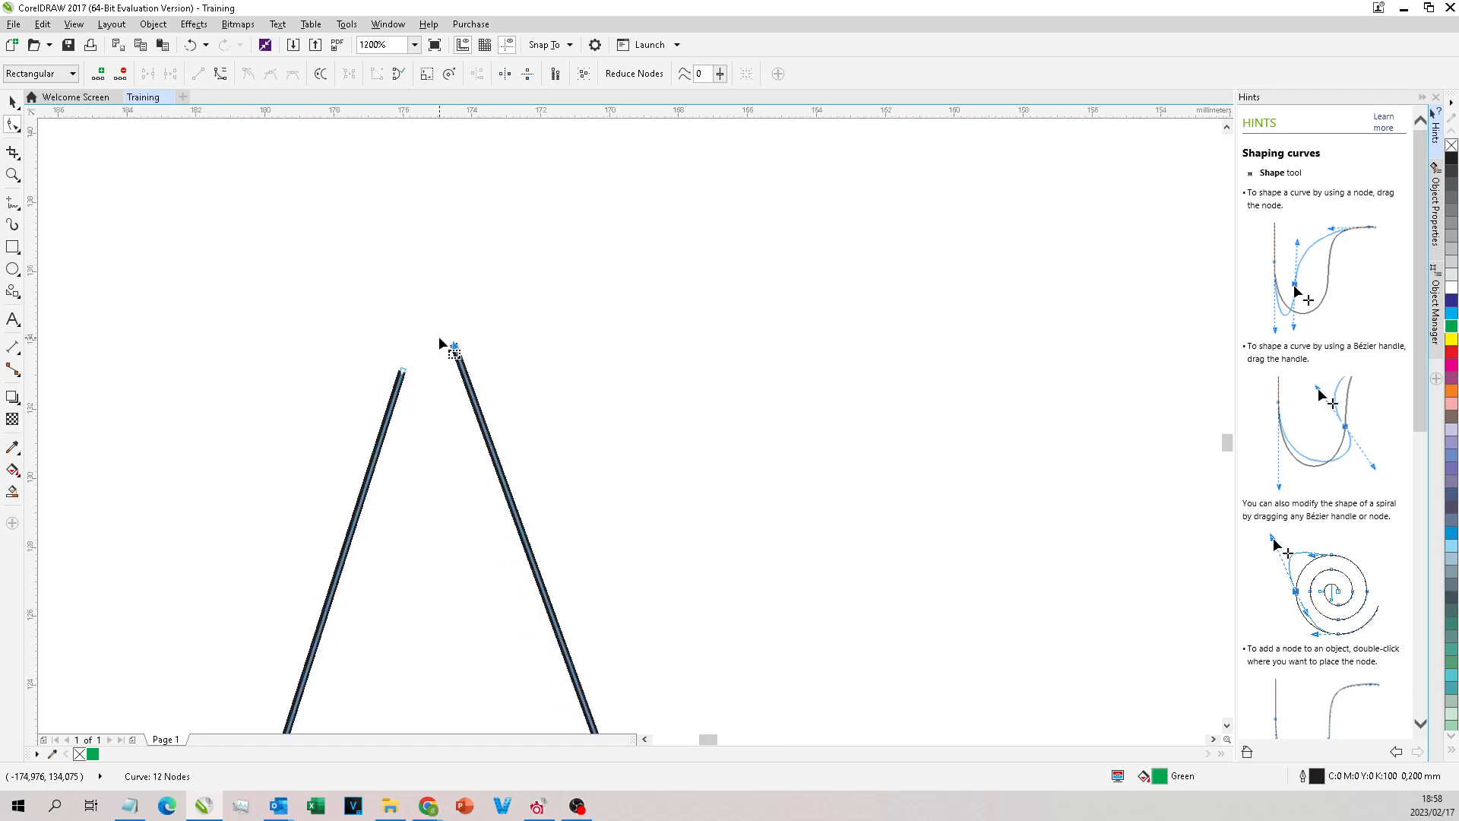
pyautogui.moveTo(455, 348)
pyautogui.mouseDown()
pyautogui.moveTo(402, 370)
pyautogui.moveTo(434, 327)
pyautogui.mouseUp()
pyautogui.scroll(-3, 448, 310)
pyautogui.scroll(-4, 600, 251)
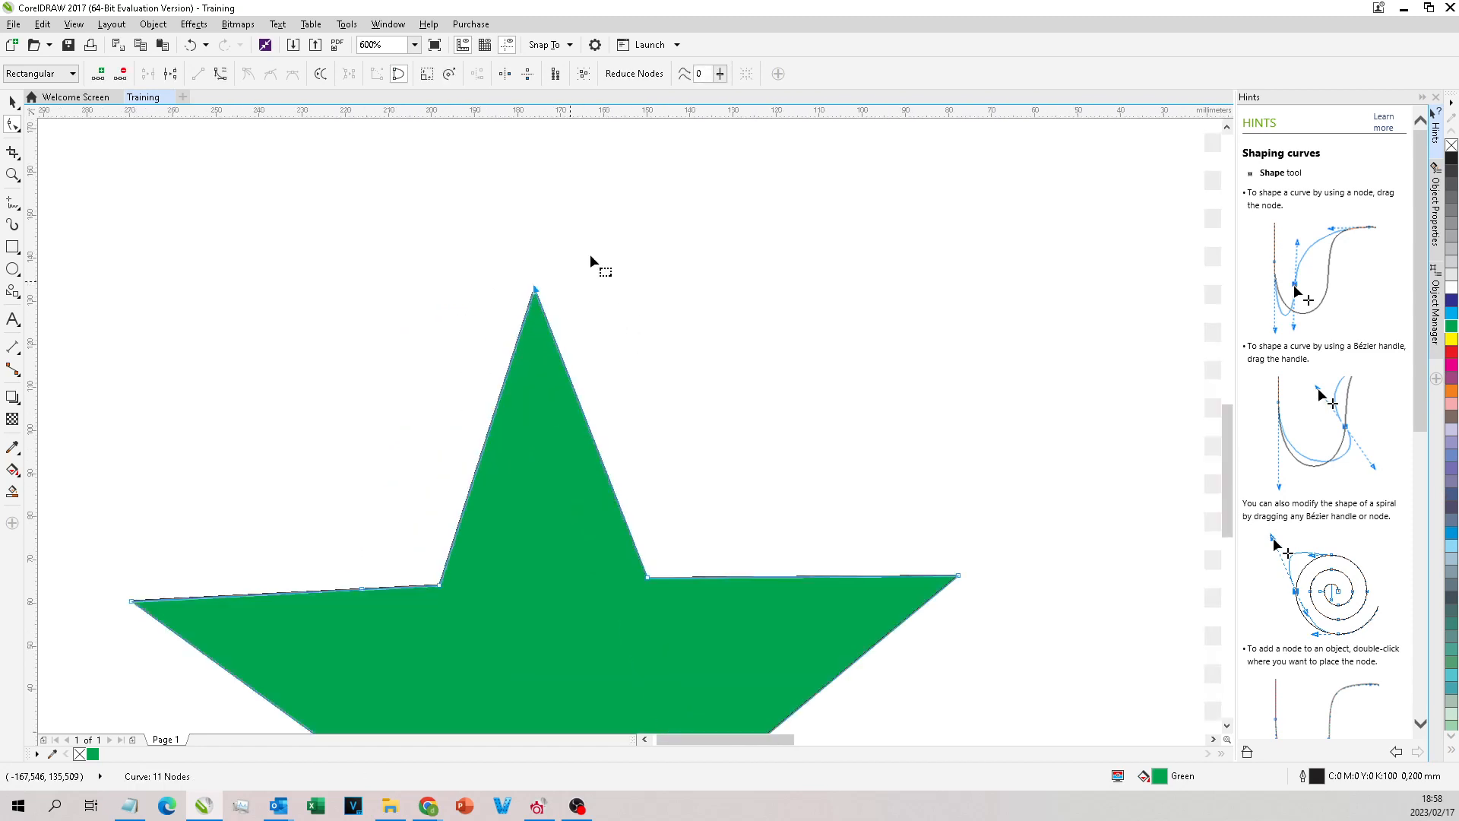
# Step: Change the closed star's fill to red and finally to the grey C:0 M:0 Y:0 K:30
pyautogui.scroll(-1, 611, 231)
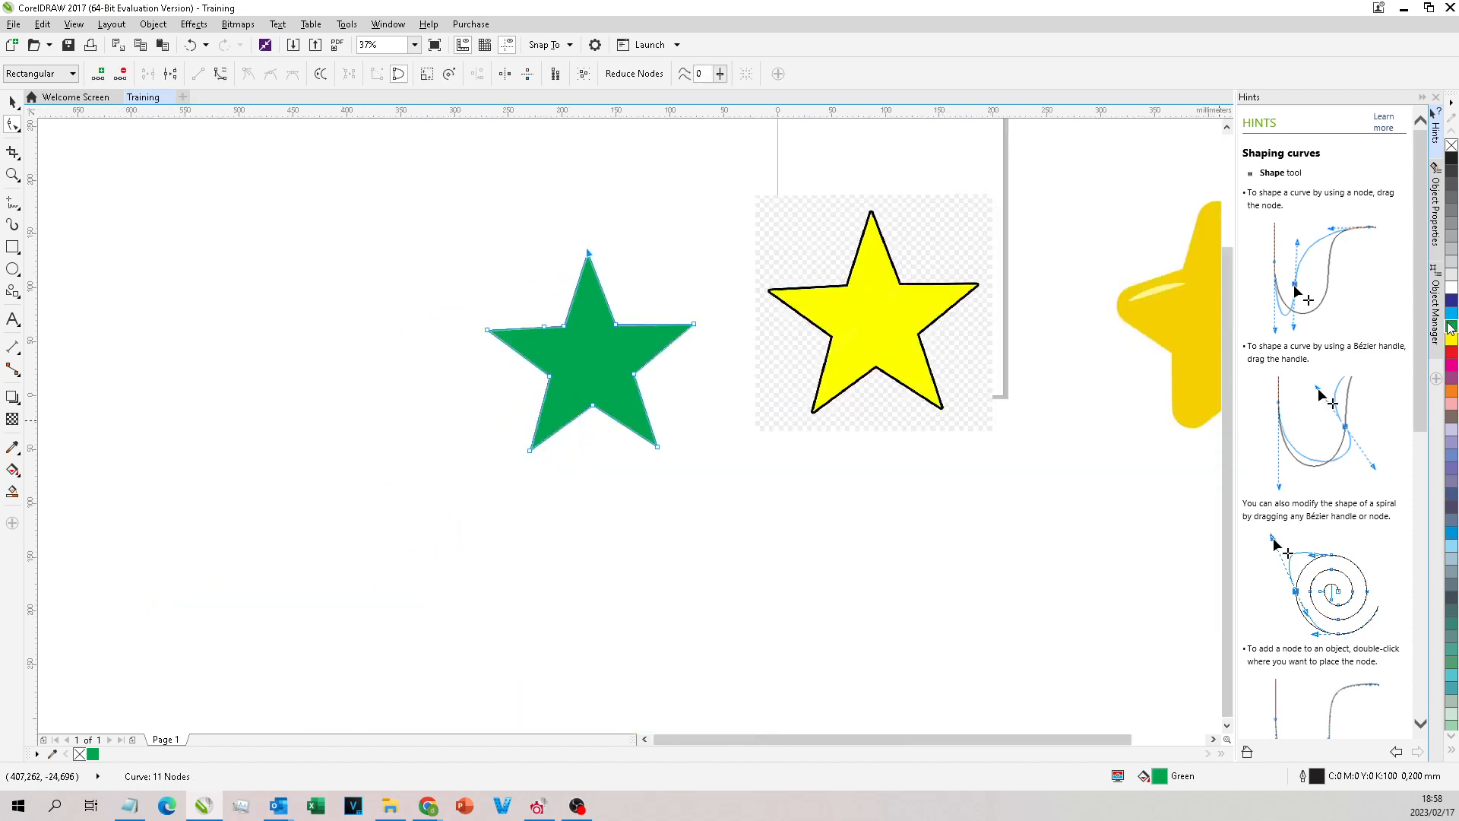
pyautogui.click(1451, 352)
pyautogui.click(1451, 258)
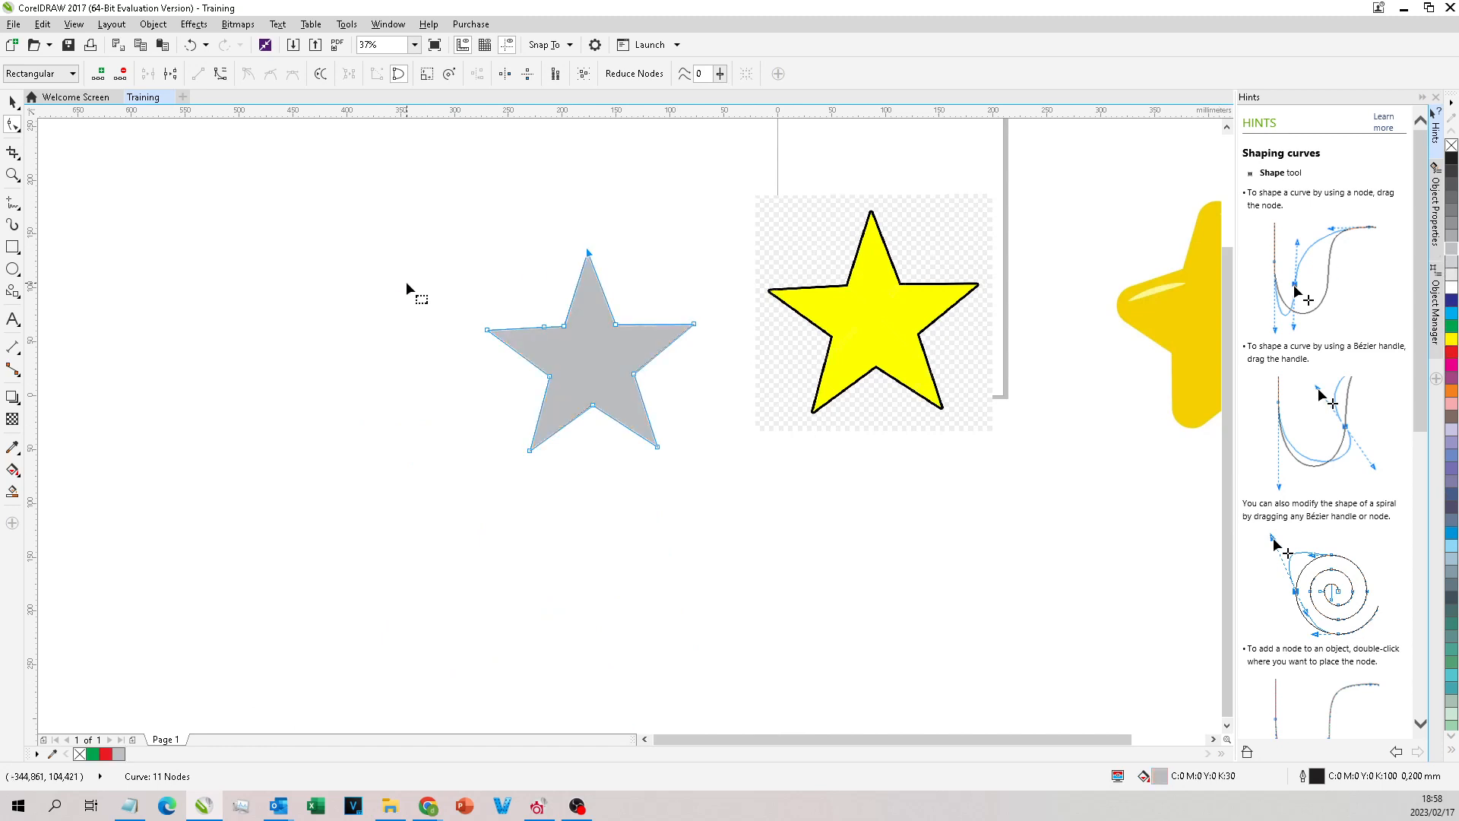
# Step: Move the grey star up and to the right, next to the outlined star bitmap, and select the bitmap
pyautogui.press('space')
pyautogui.scroll(1, 791, 252)
pyautogui.press('space')
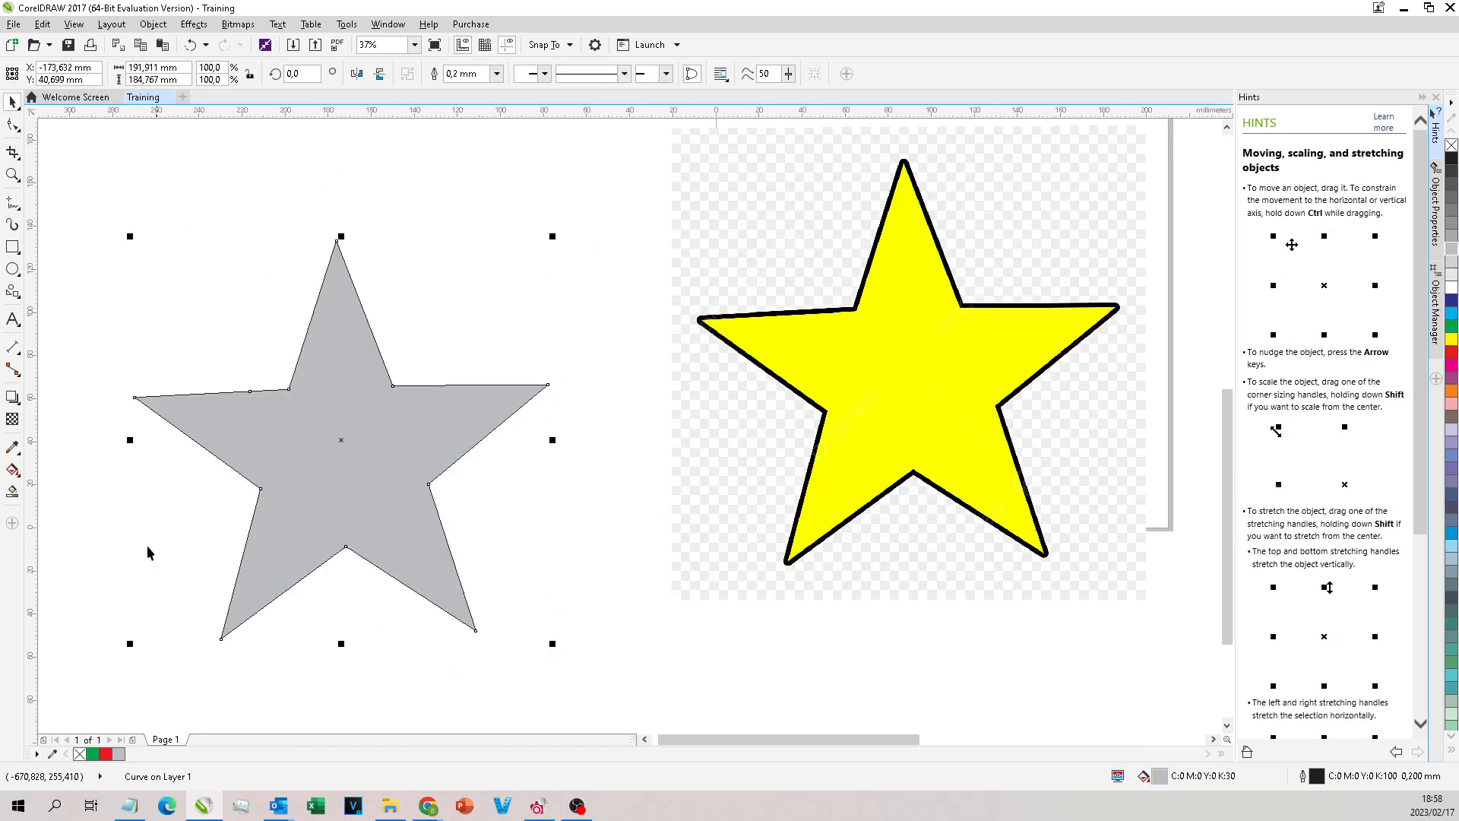
pyautogui.moveTo(263, 433); pyautogui.dragTo(380, 376)
pyautogui.click(942, 337)
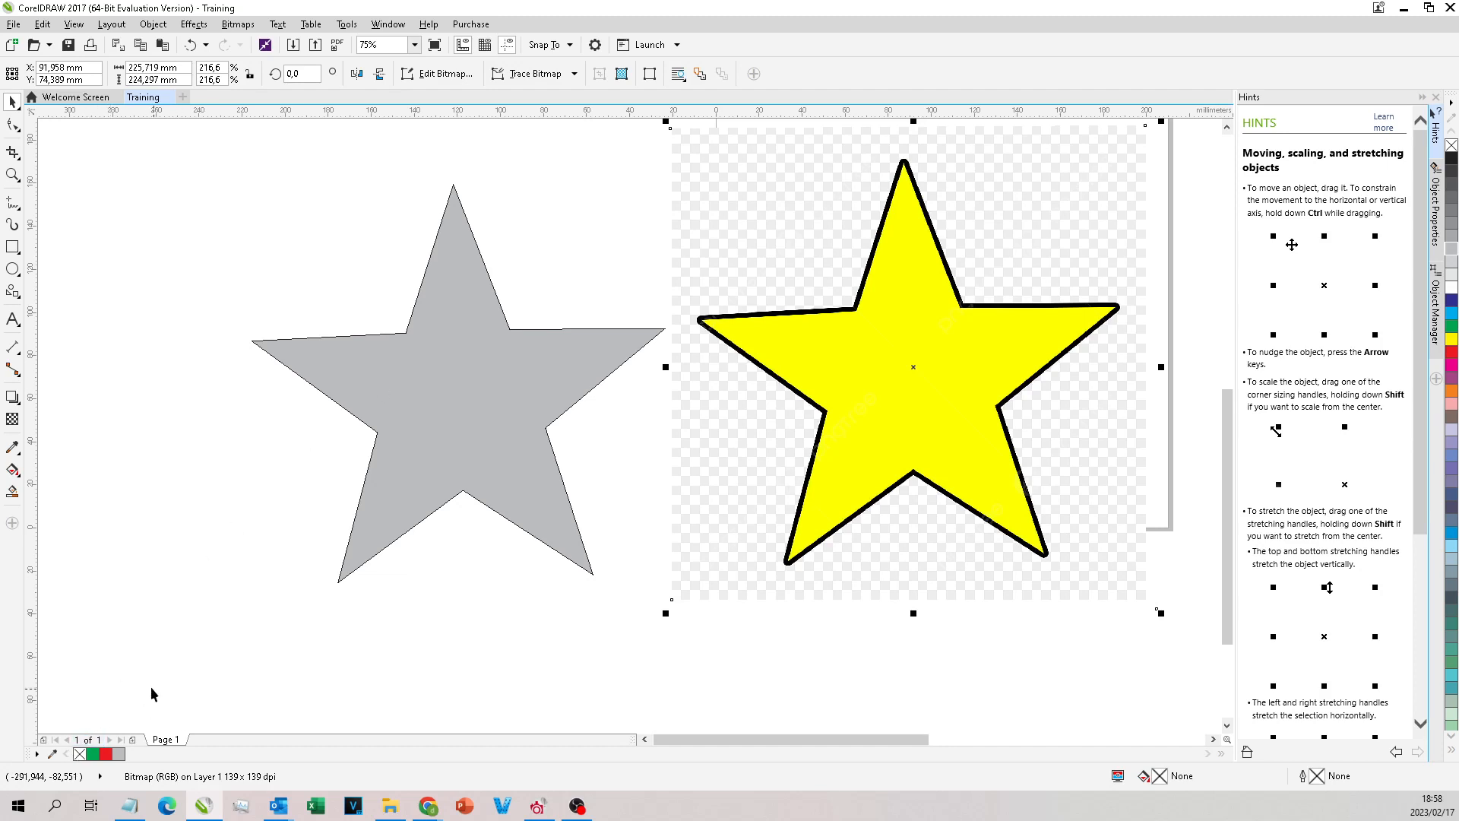
# Step: Sample the star bitmap's yellow (#FFFF00) into the document palette with the eyedropper and deselect the bitmap
pyautogui.click(53, 754)
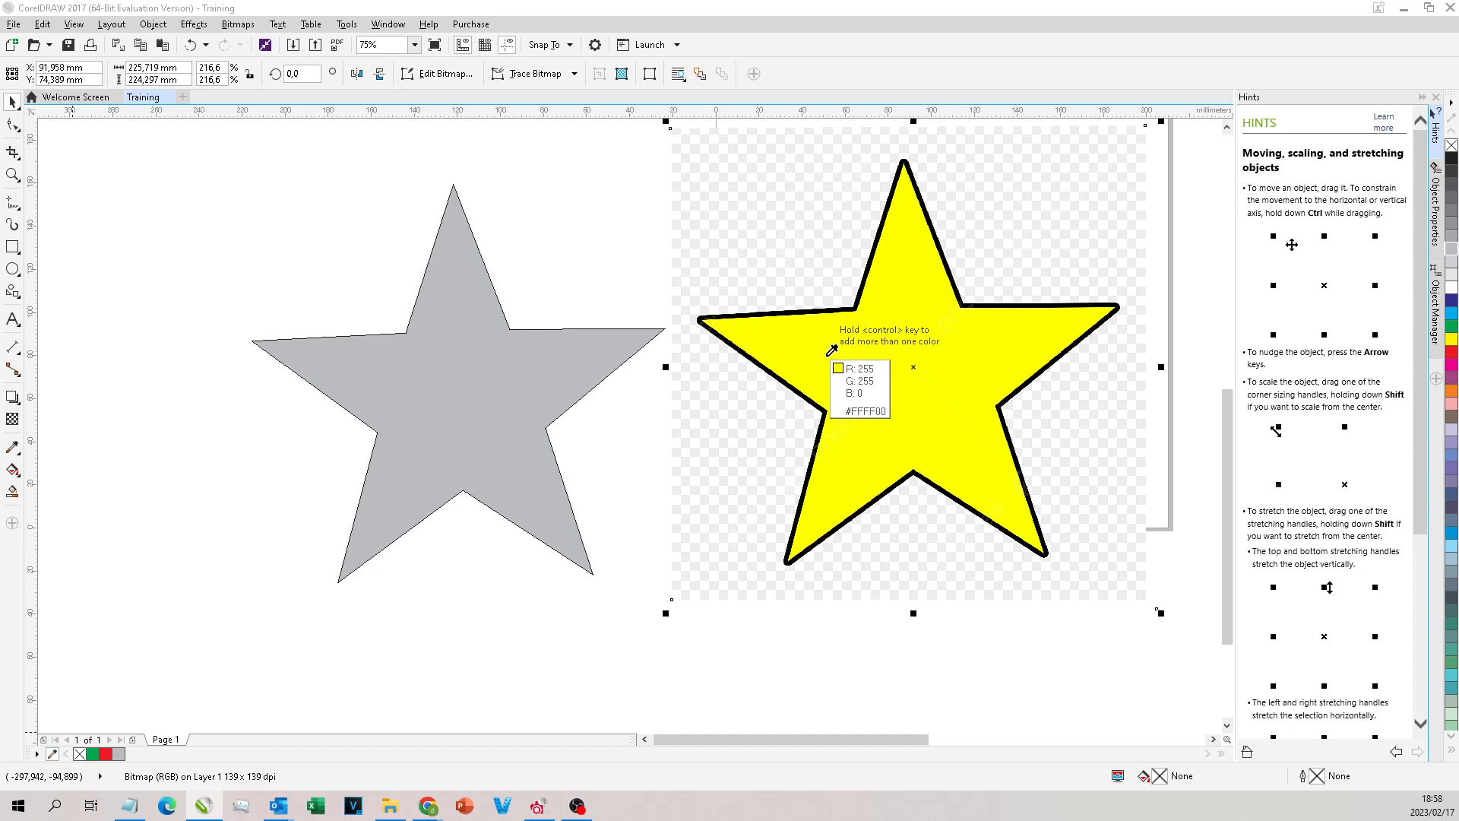
pyautogui.click(890, 281)
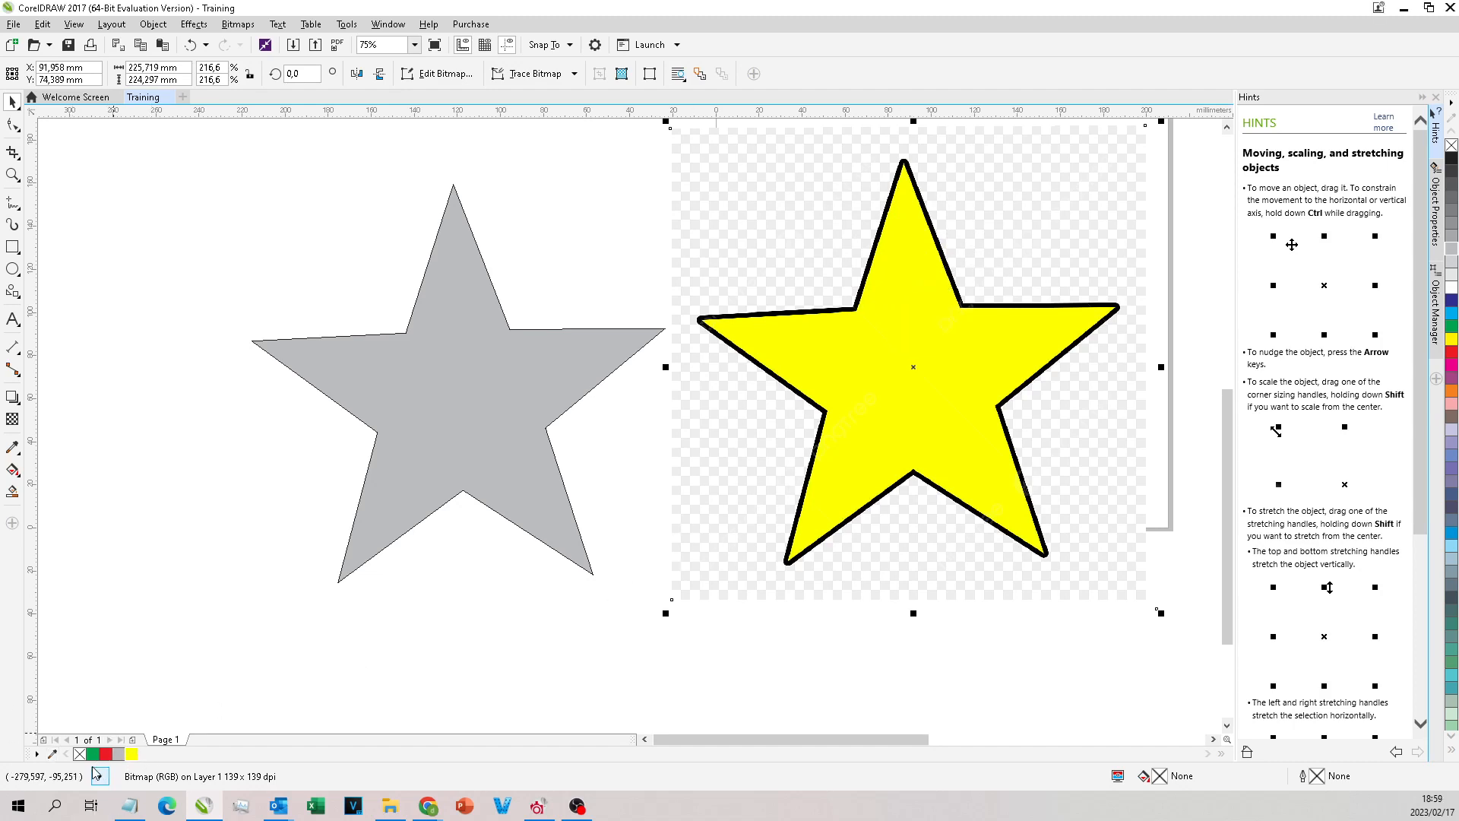
pyautogui.scroll(-1, 466, 306)
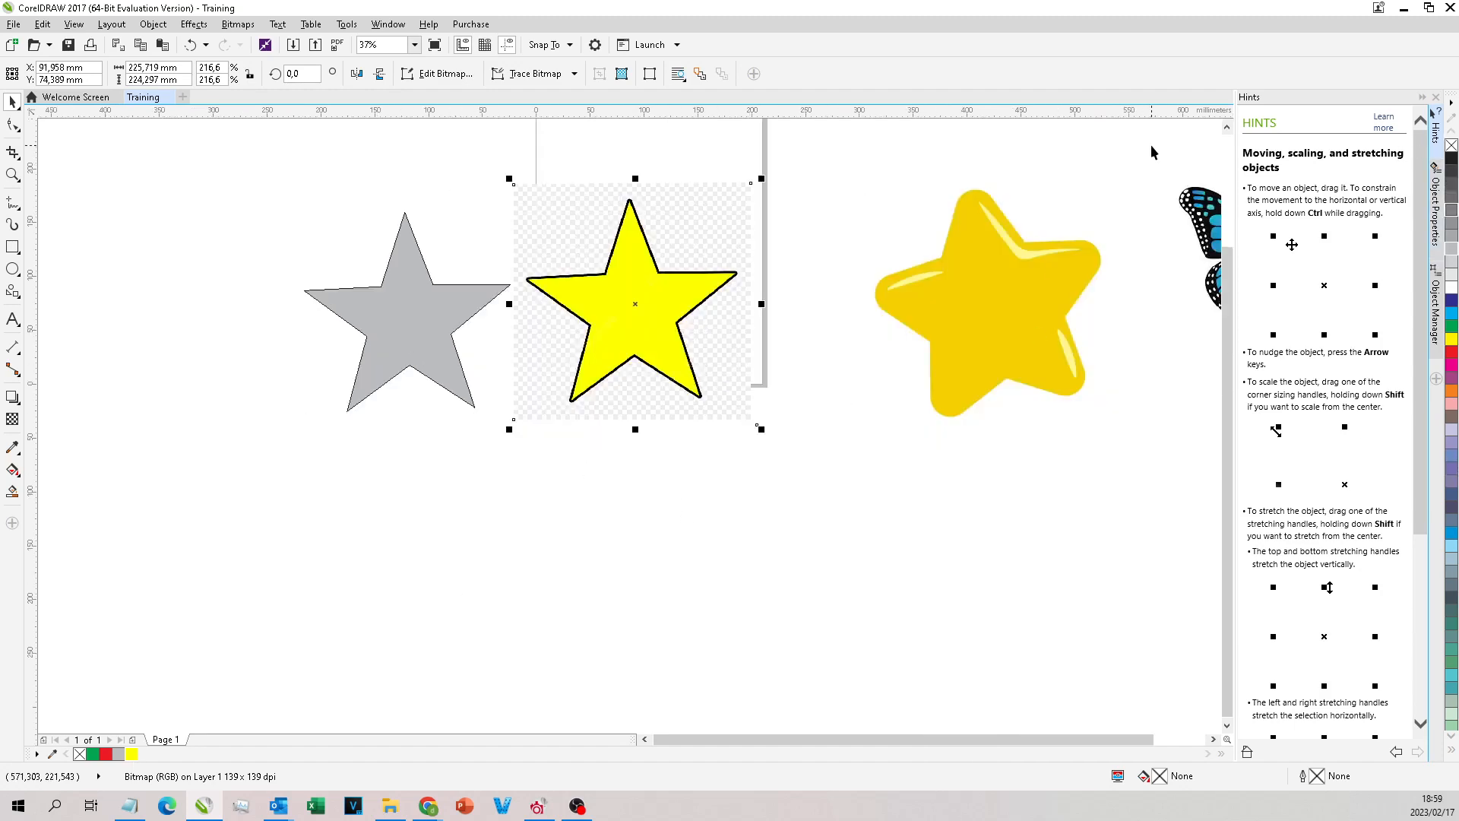
pyautogui.scroll(-1, 651, 312)
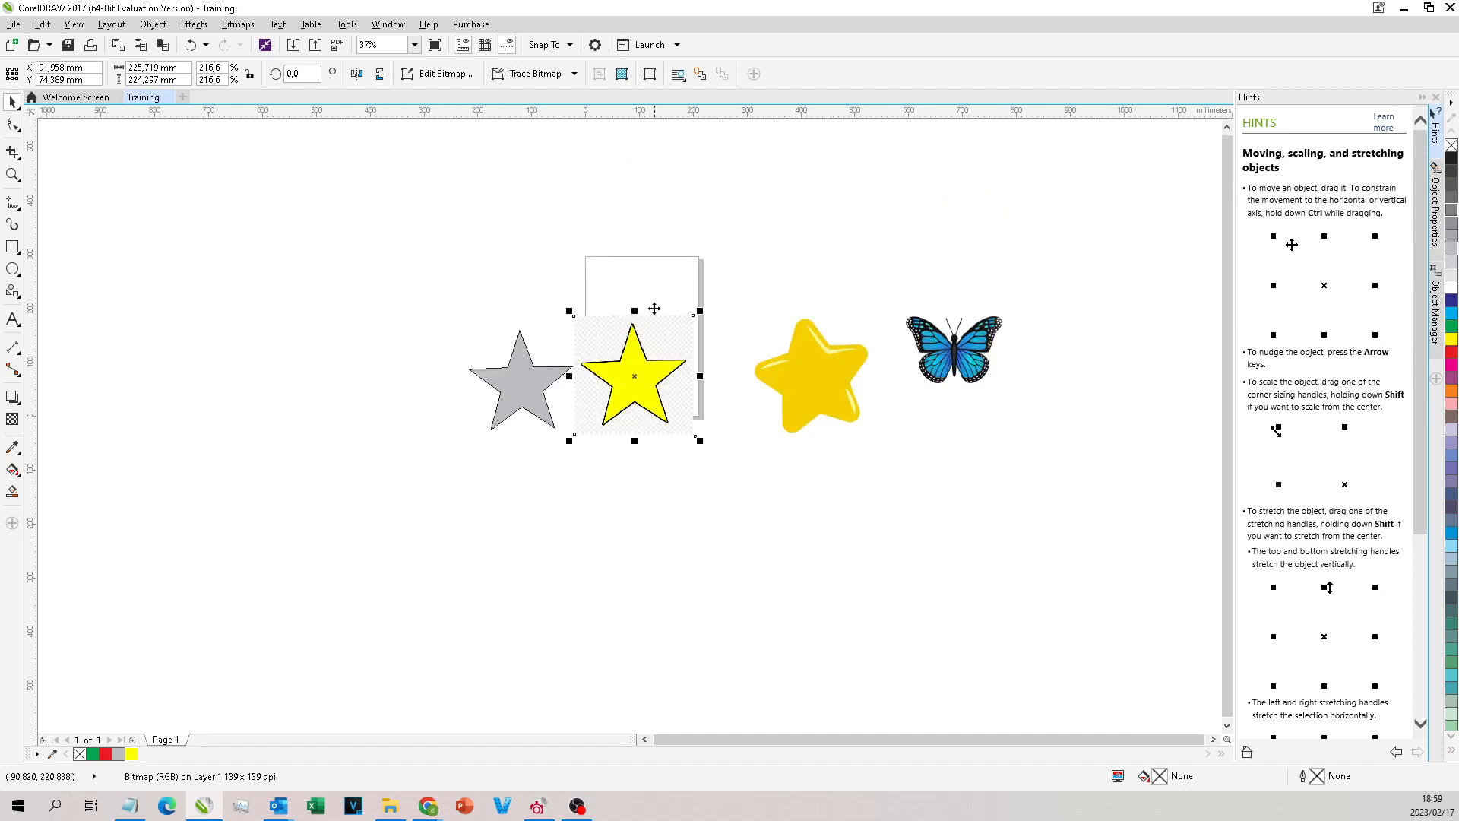
pyautogui.scroll(2, 678, 285)
pyautogui.click(690, 285)
pyautogui.scroll(-1, 690, 285)
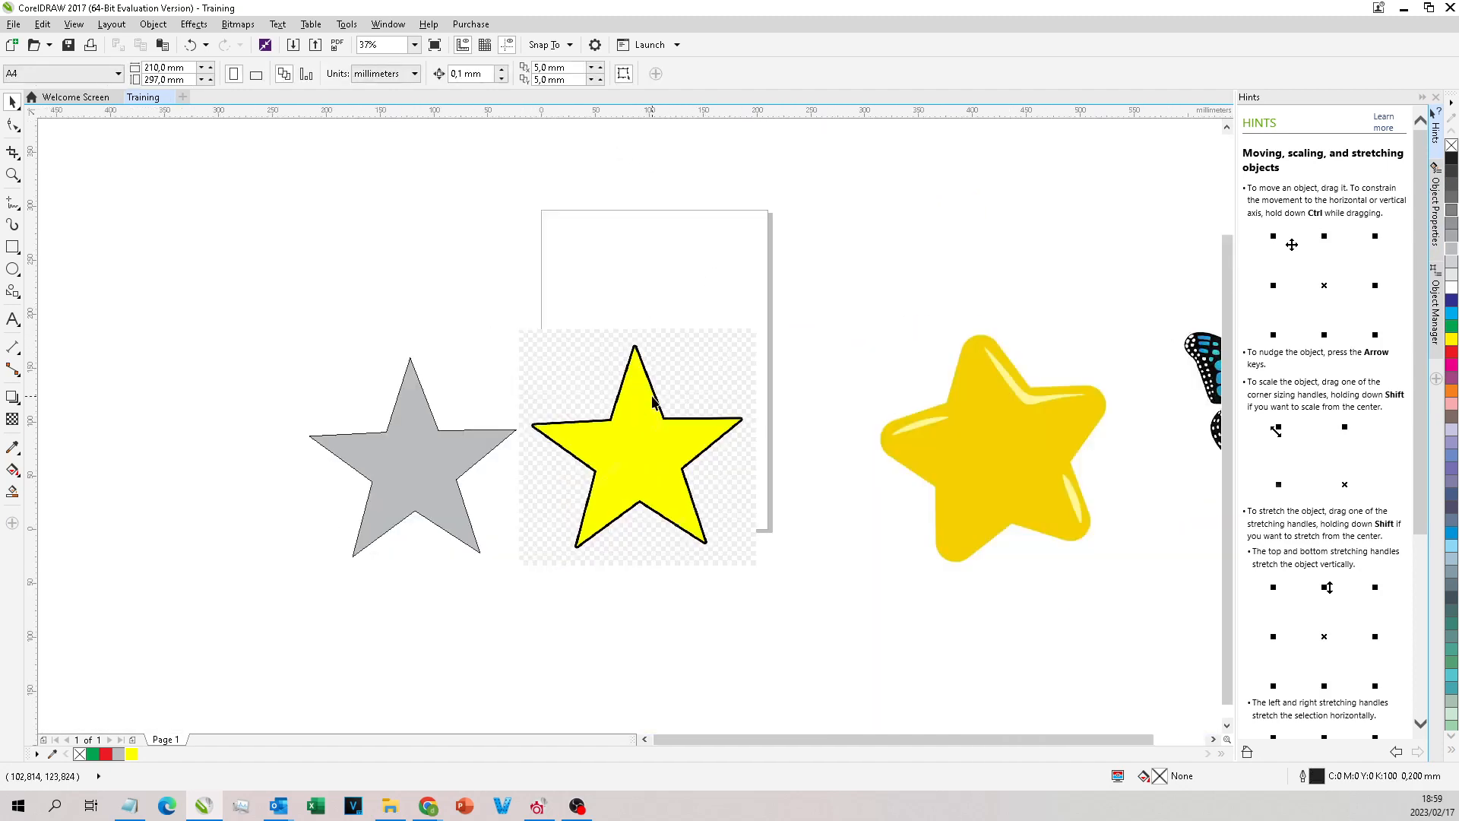
pyautogui.scroll(1, 654, 426)
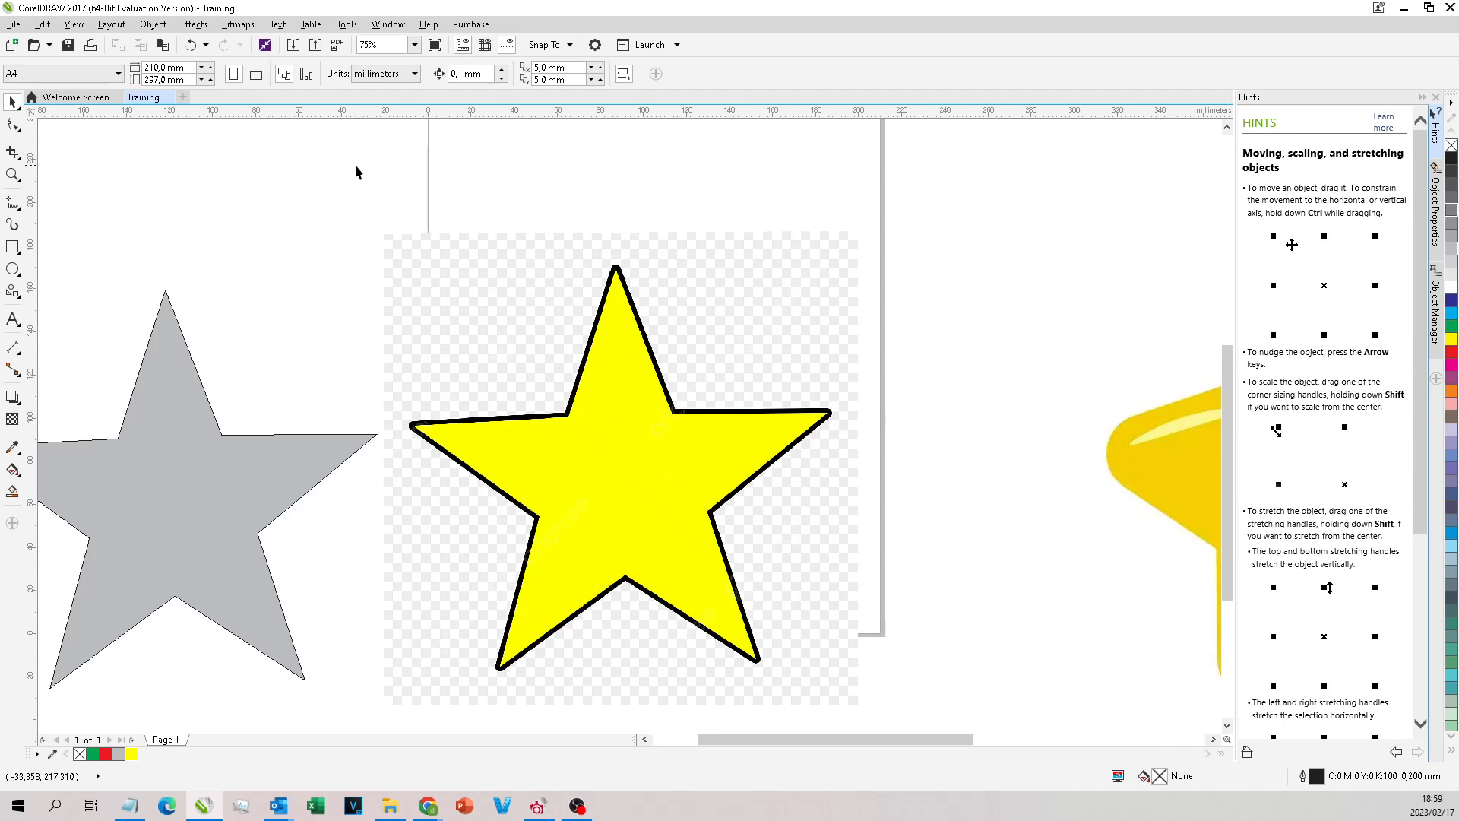
# Step: Undo the moves, fills and node joining of the traced star until its open outline lies on the bitmap again
pyautogui.hotkey('ctrl', 'z')
pyautogui.hotkey('ctrl', 'z')
pyautogui.hotkey('ctrl', 'z')
pyautogui.hotkey('ctrl', 'z')
pyautogui.hotkey('ctrl', 'z')
pyautogui.hotkey('ctrl', 'z')
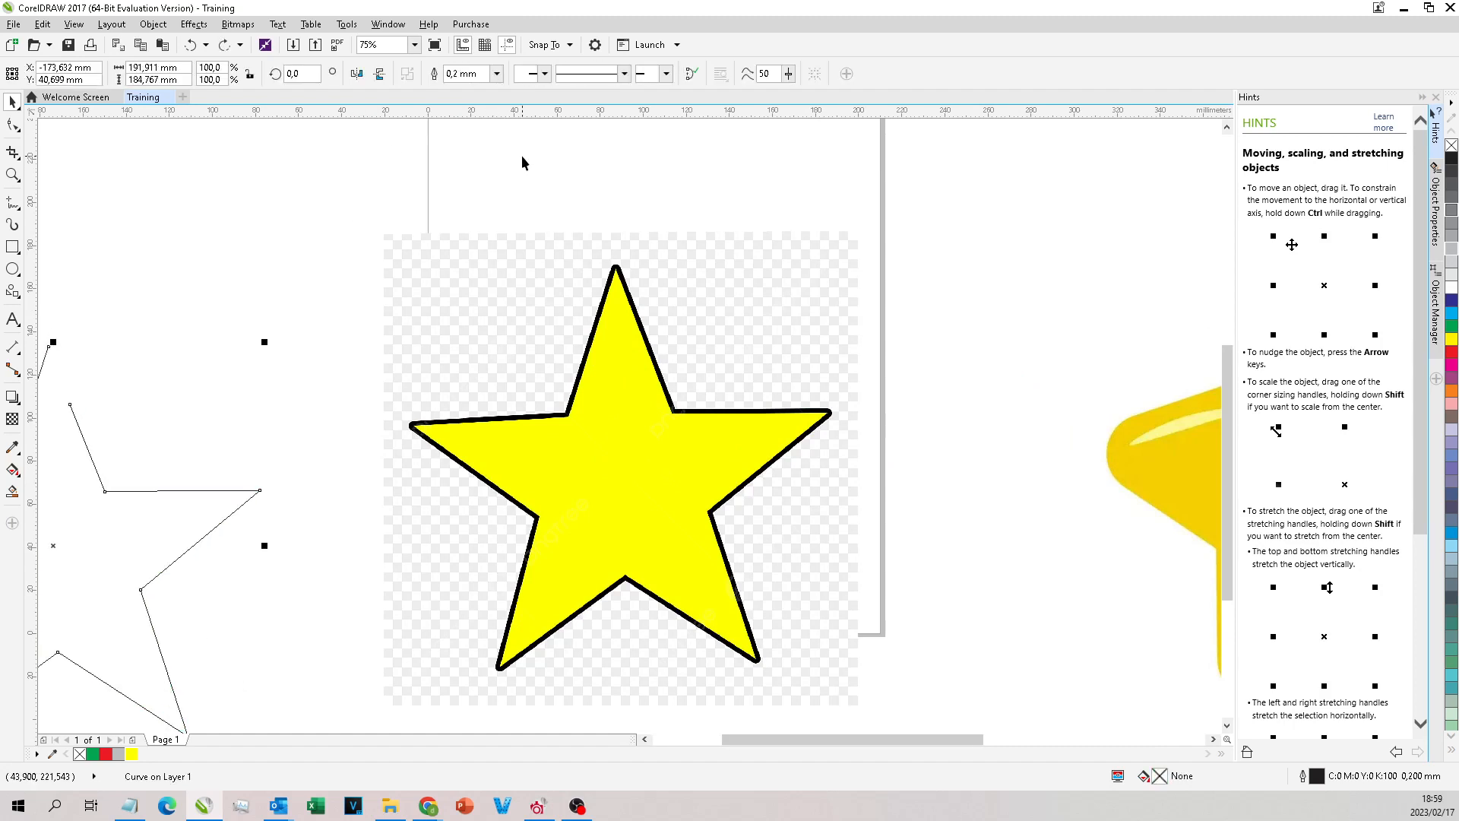
pyautogui.hotkey('ctrl', 'z')
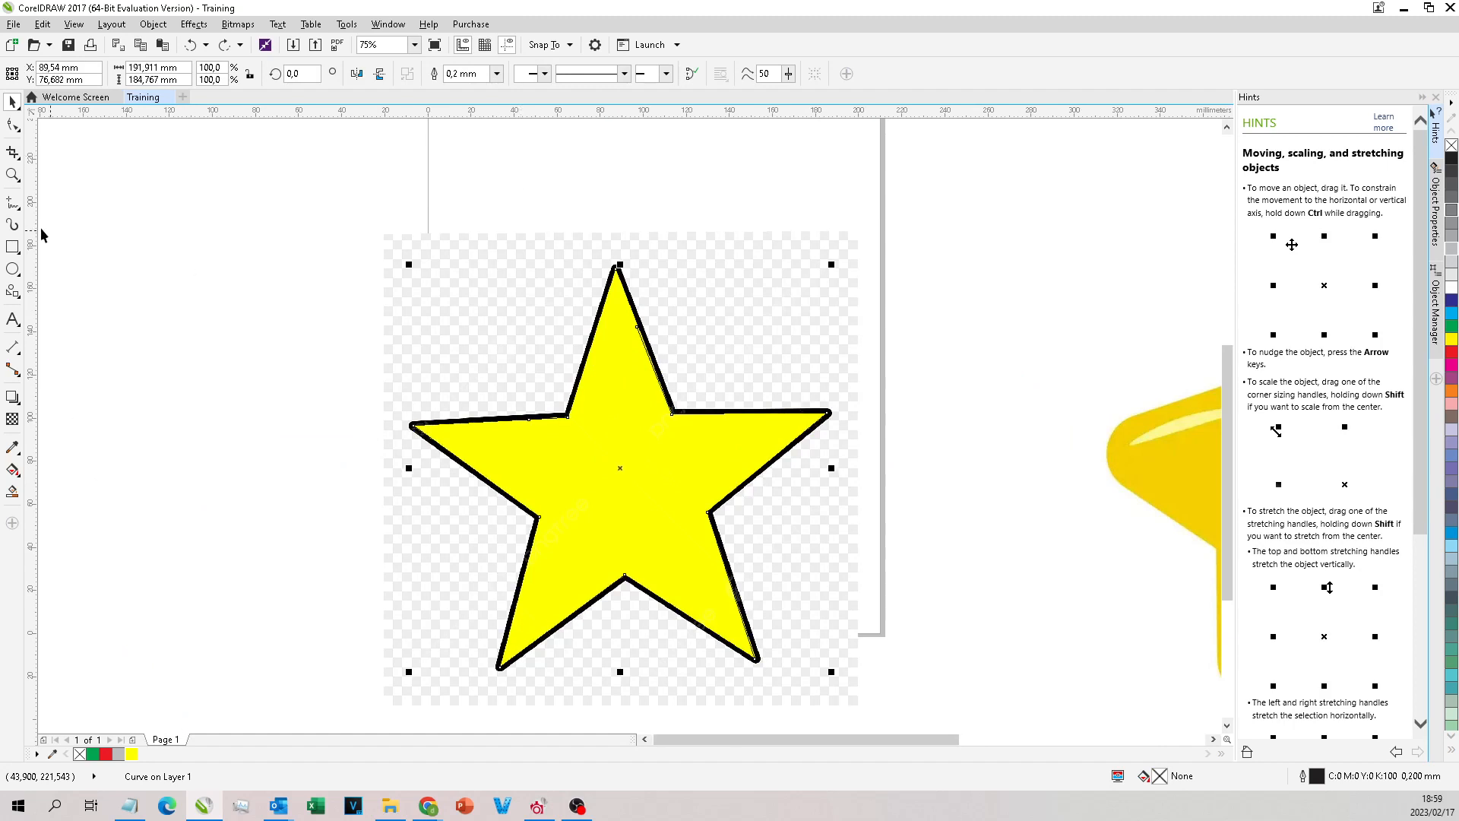
# Step: Close the star outline in place by moving its loose end node onto the start node at the top tip with the Shape tool
pyautogui.click(13, 126)
pyautogui.scroll(1, 641, 312)
pyautogui.doubleClick(630, 345)
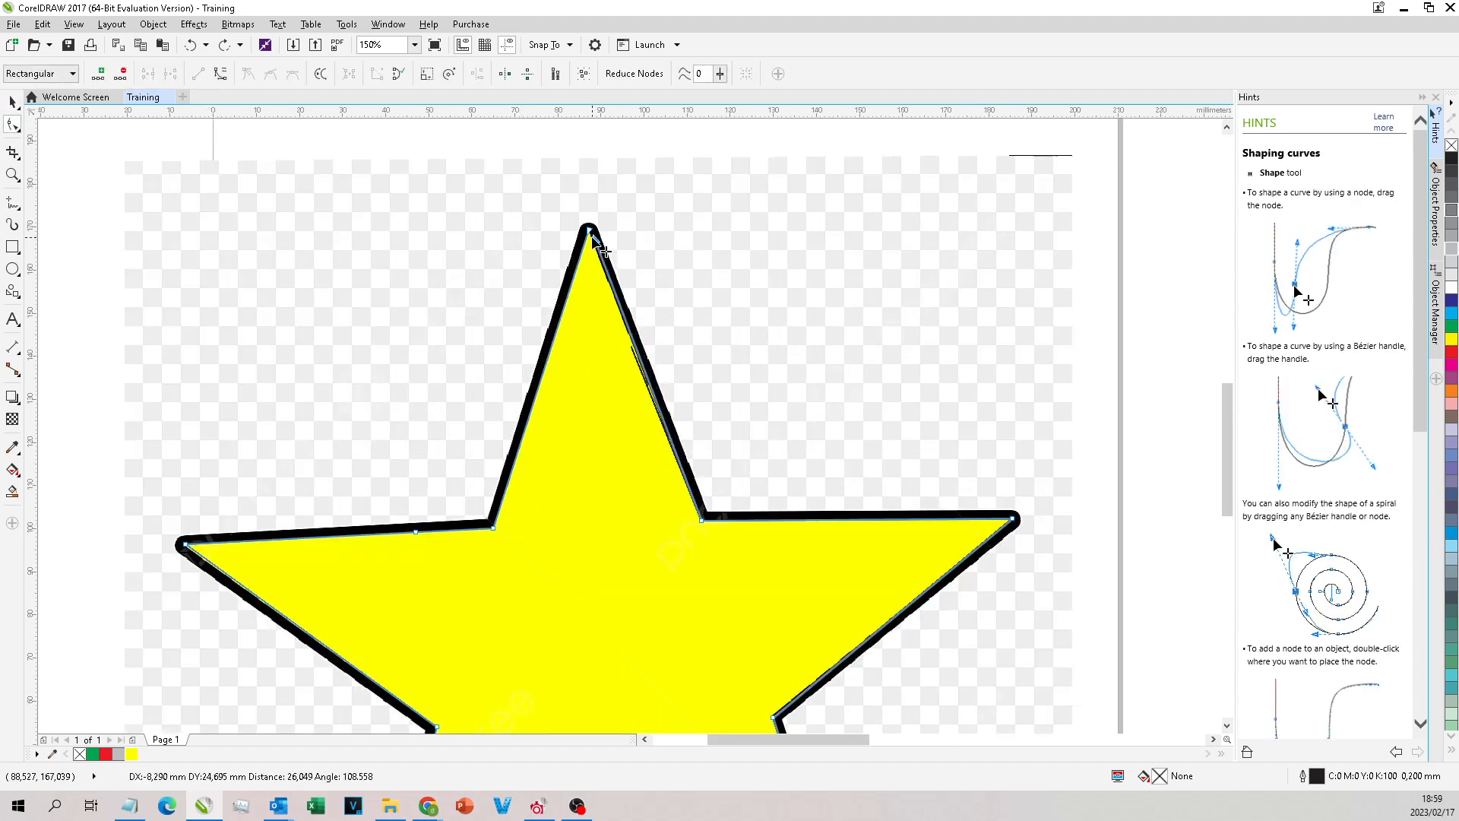
pyautogui.scroll(-2, 600, 221)
pyautogui.scroll(5, 579, 290)
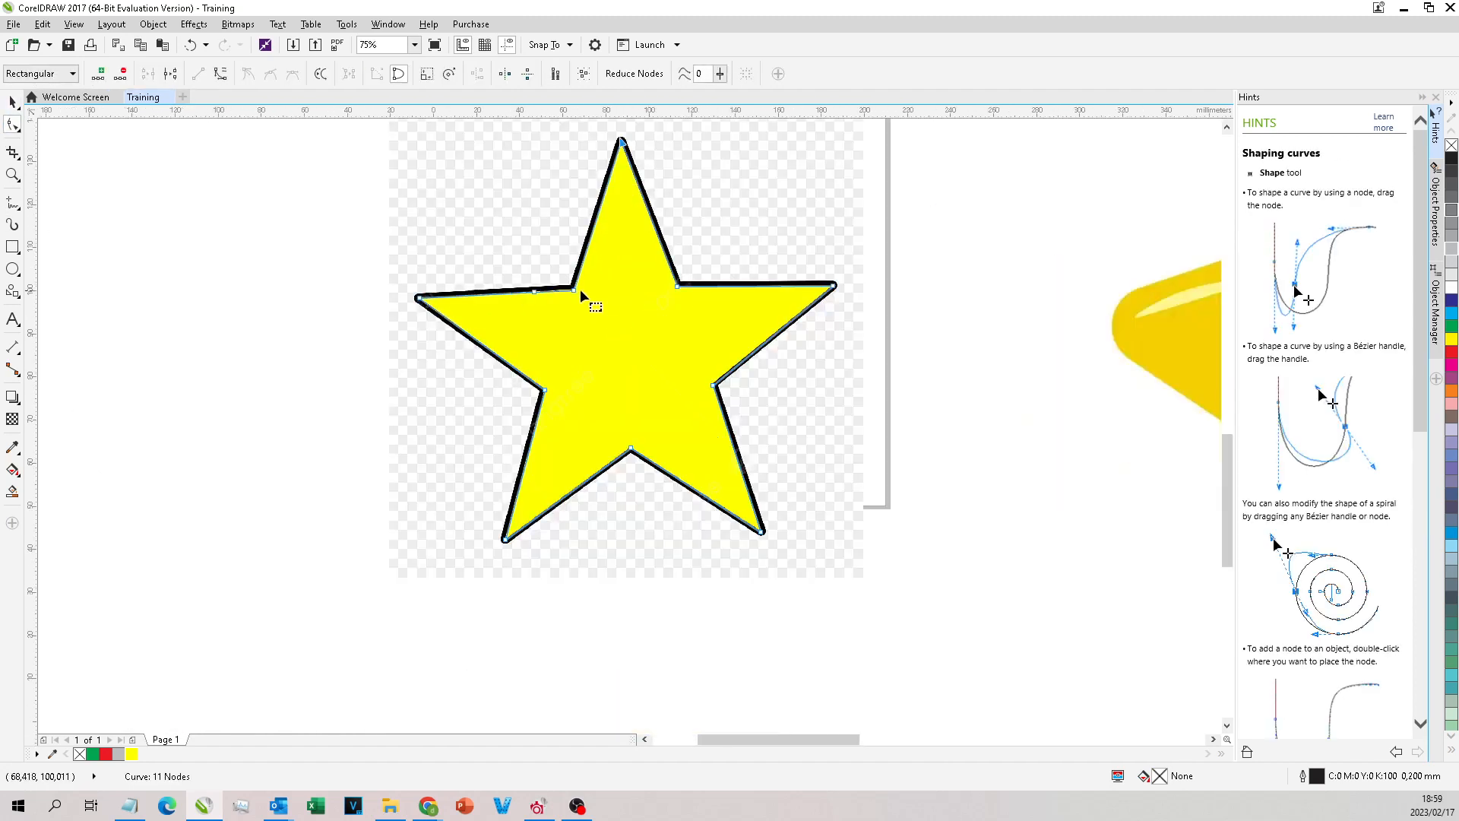
pyautogui.scroll(-3, 516, 307)
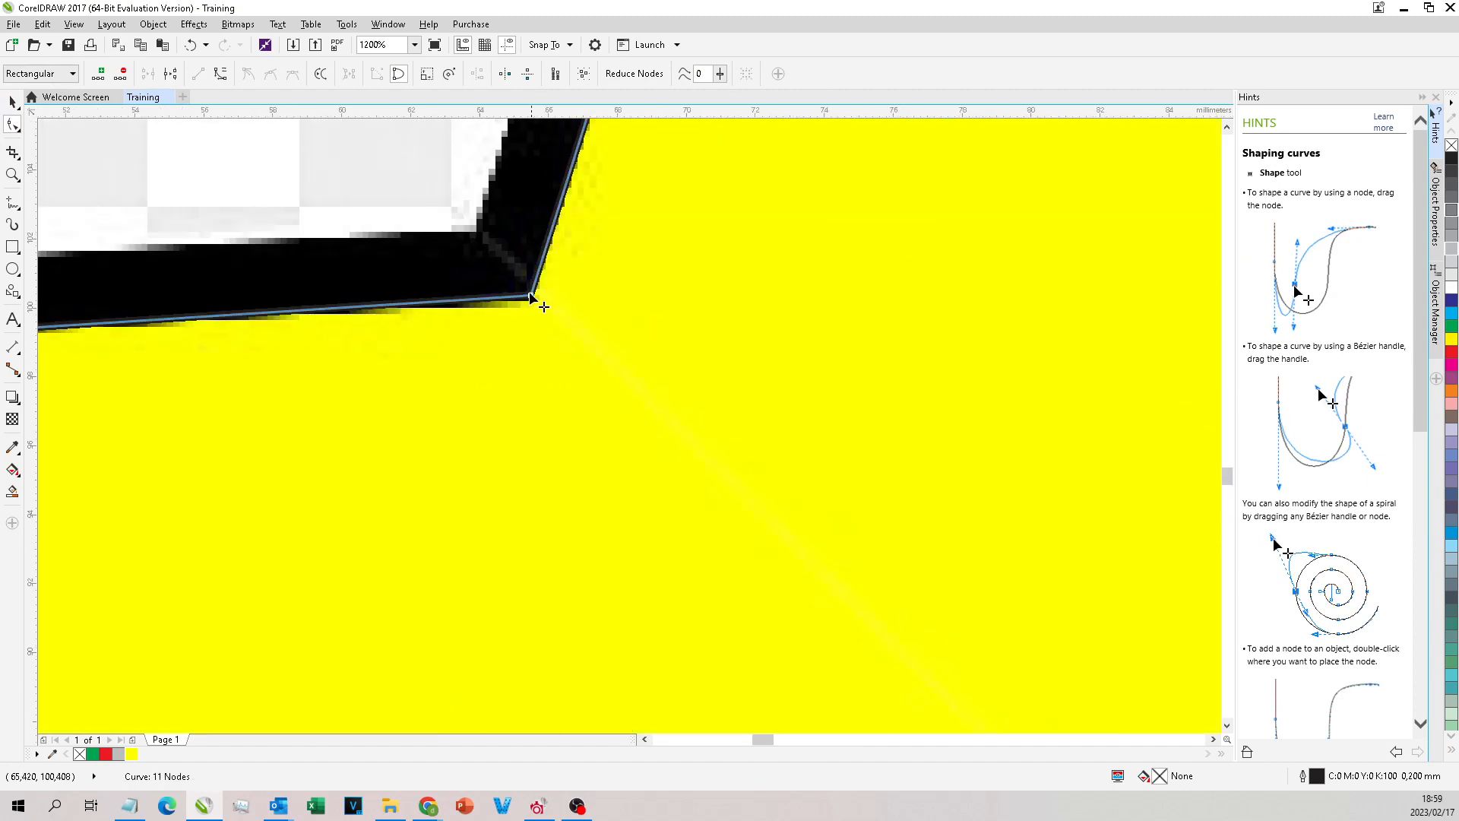
# Step: Test the closed star outline with a green fill and undo the fill
pyautogui.click(92, 754)
pyautogui.scroll(-2, 814, 466)
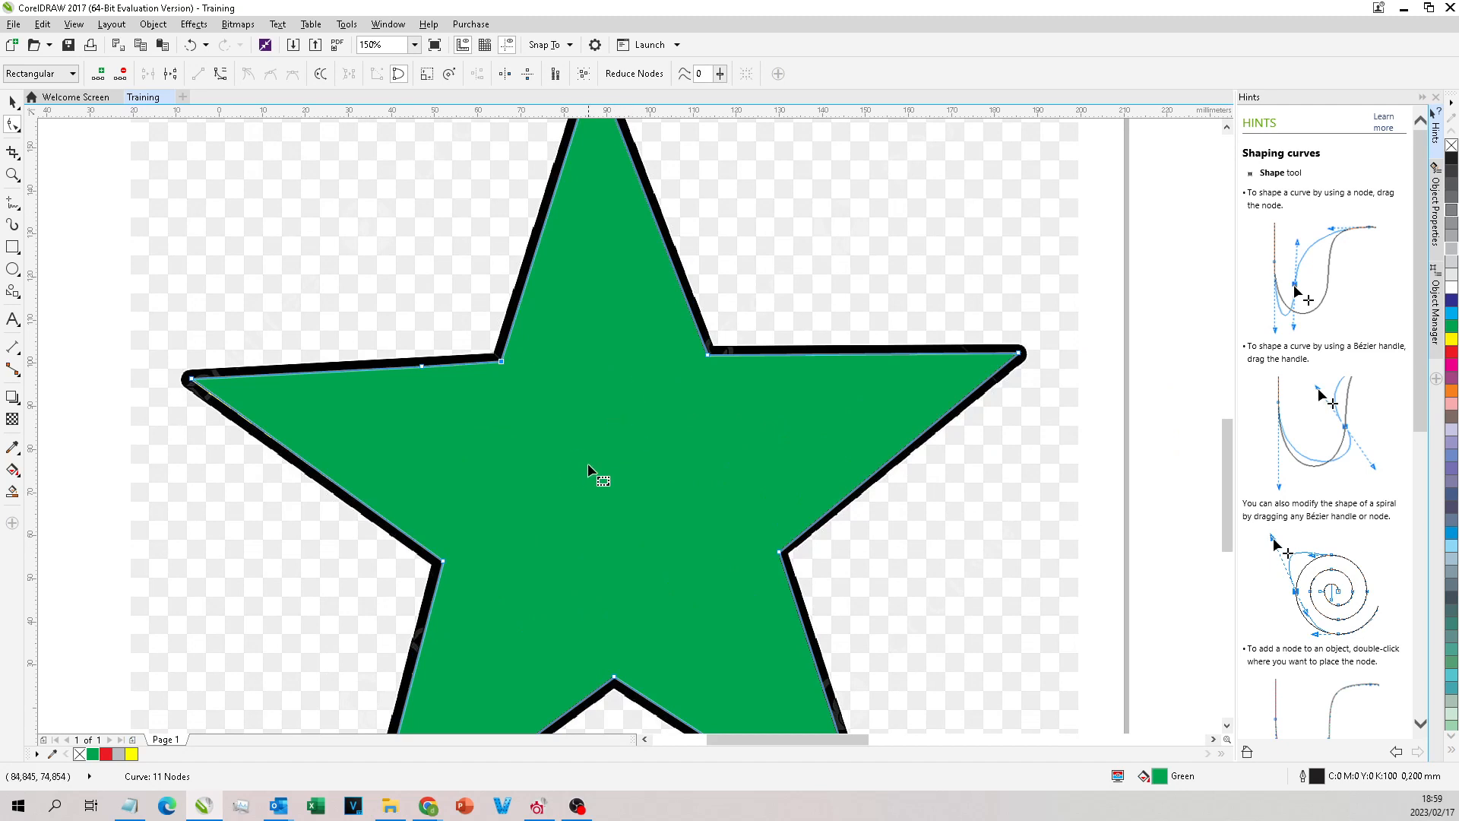
pyautogui.hotkey('ctrl', 'z')
pyautogui.click(496, 399)
pyautogui.hotkey('ctrl', 'z')
# Step: Fine-tune the position of the node at the star outline's left tip with the Shape tool
pyautogui.scroll(-2, 630, 505)
pyautogui.scroll(2, 626, 471)
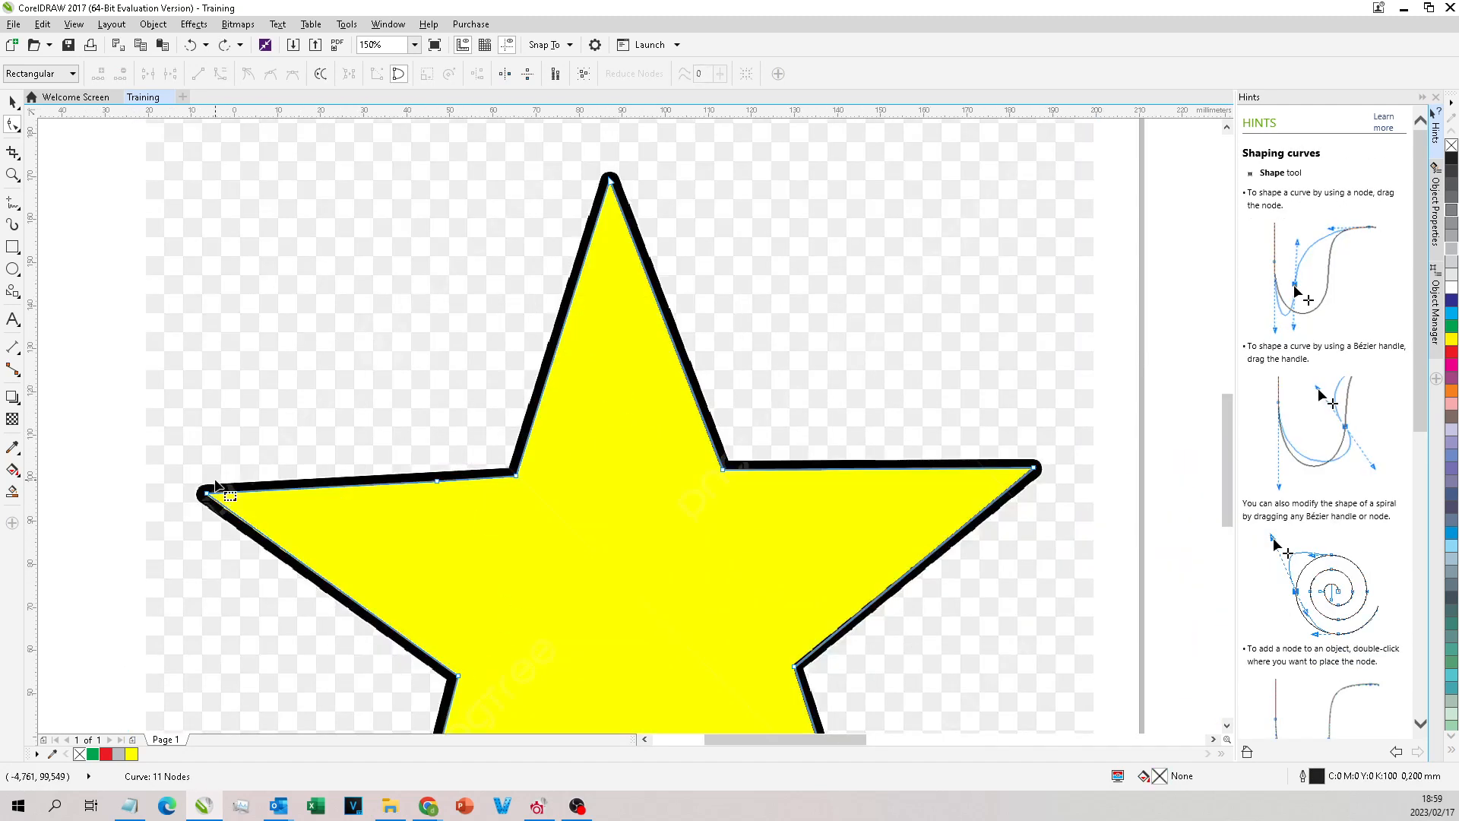
pyautogui.scroll(1, 206, 494)
pyautogui.moveTo(208, 491); pyautogui.dragTo(210, 493)
pyautogui.scroll(3, 212, 495)
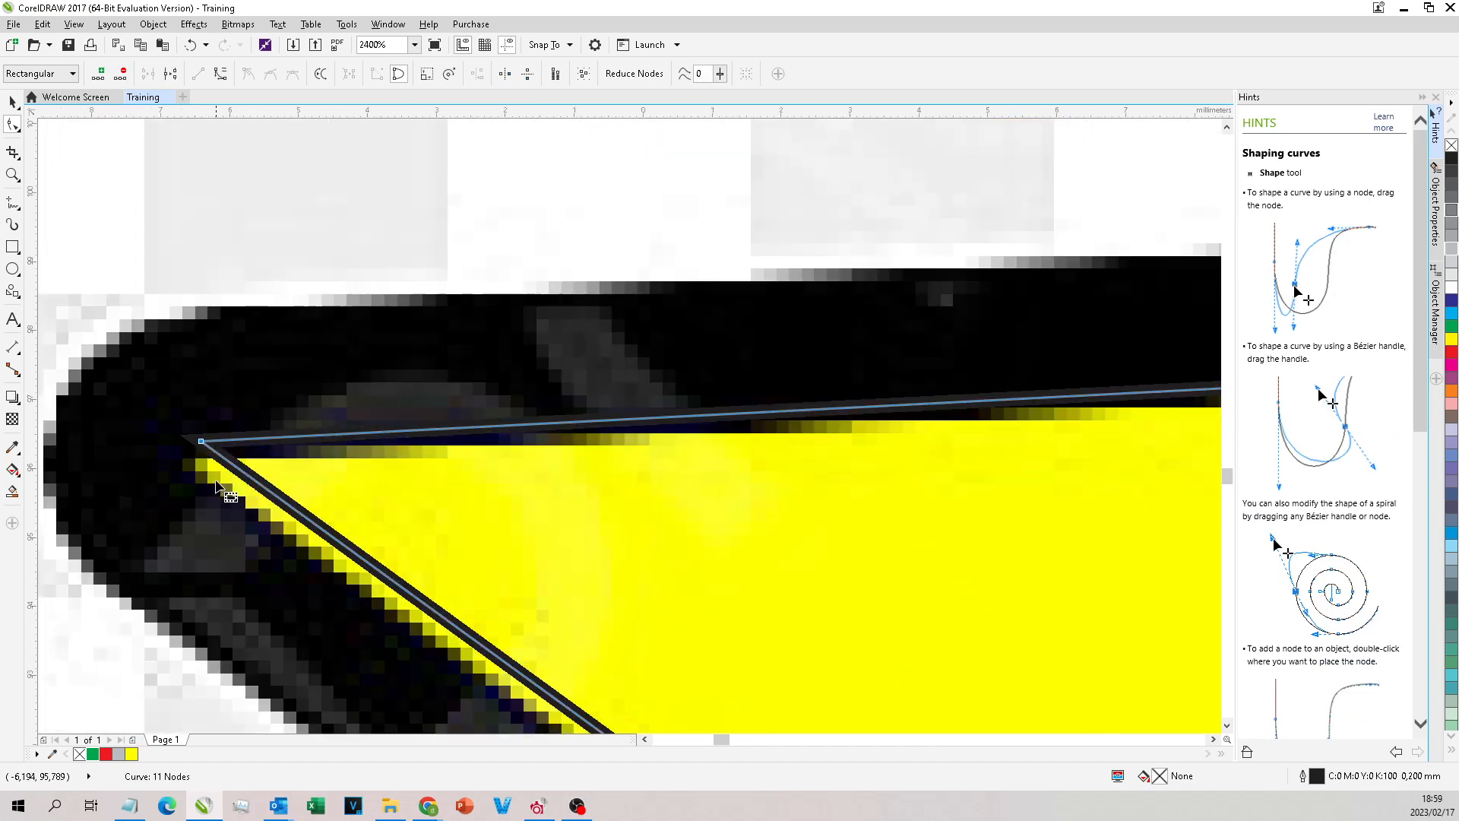
pyautogui.scroll(-4, 203, 449)
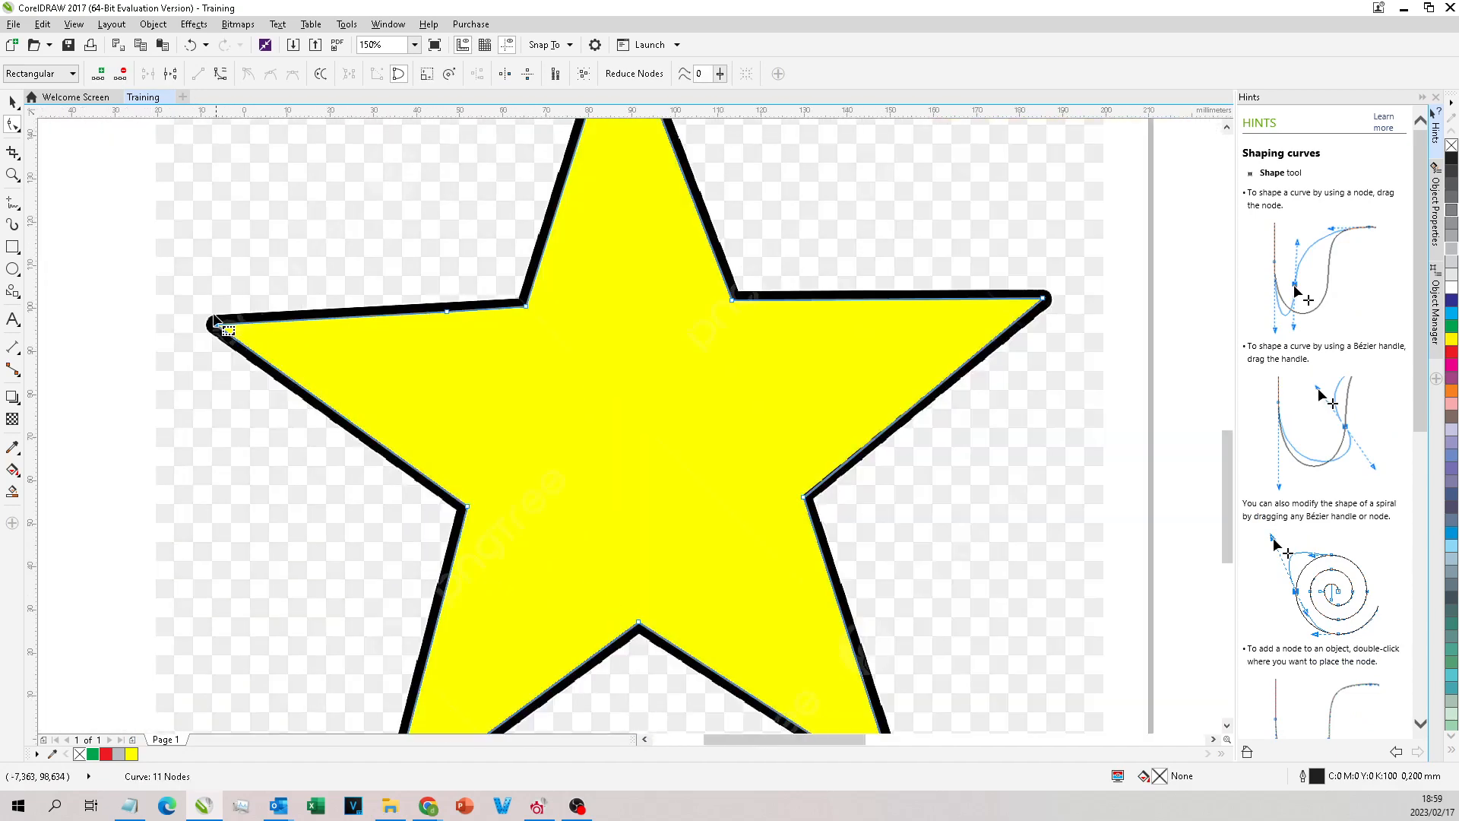
# Step: Fine-tune the position of the node at the star outline's top tip to follow the bitmap's black border
pyautogui.scroll(-1, 619, 297)
pyautogui.scroll(4, 635, 221)
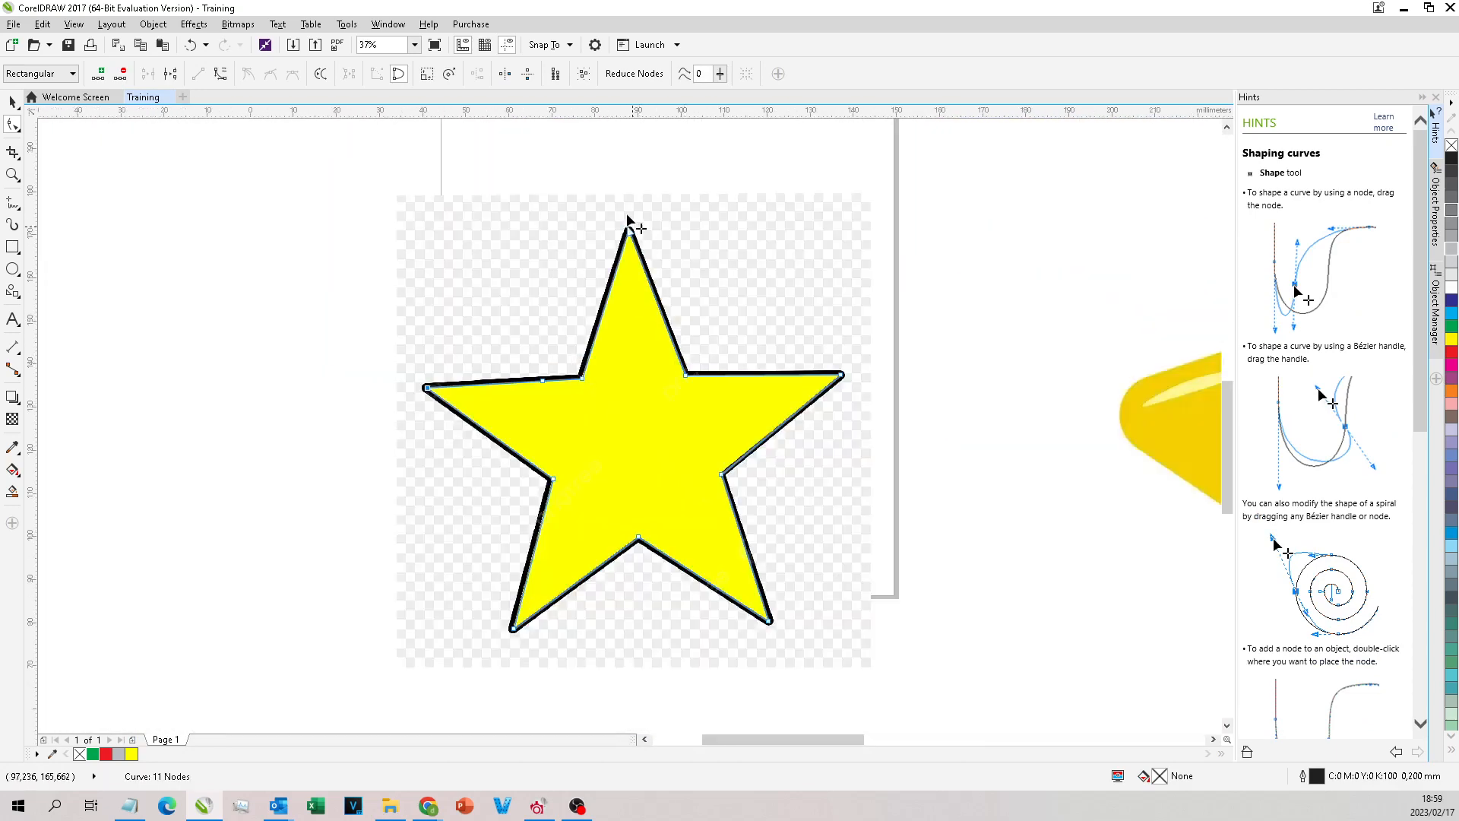
pyautogui.moveTo(647, 460); pyautogui.dragTo(661, 477)
pyautogui.scroll(-3, 650, 323)
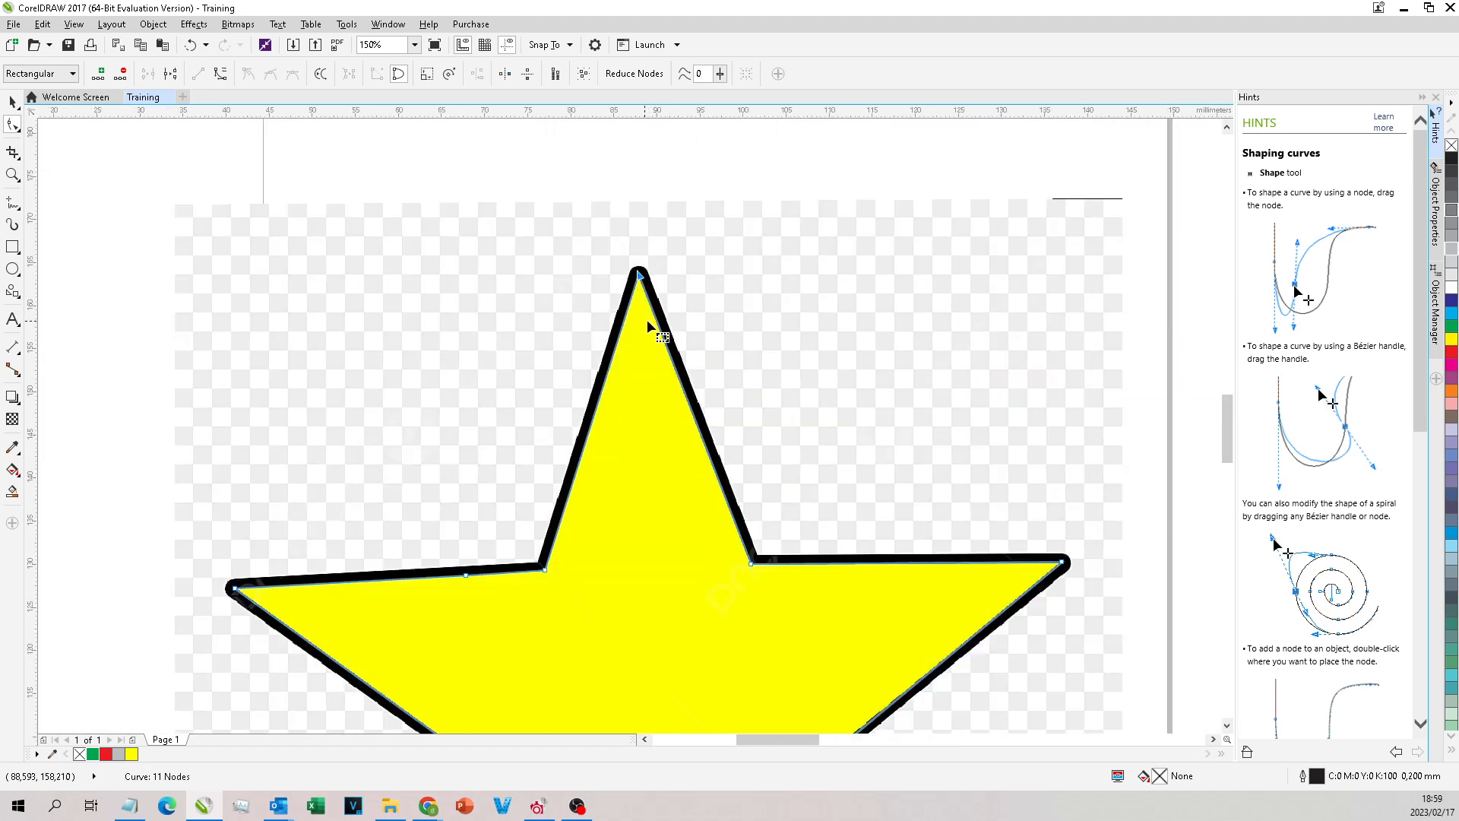
pyautogui.scroll(3, 626, 252)
pyautogui.moveTo(596, 197); pyautogui.dragTo(603, 198)
pyautogui.scroll(-3, 614, 135)
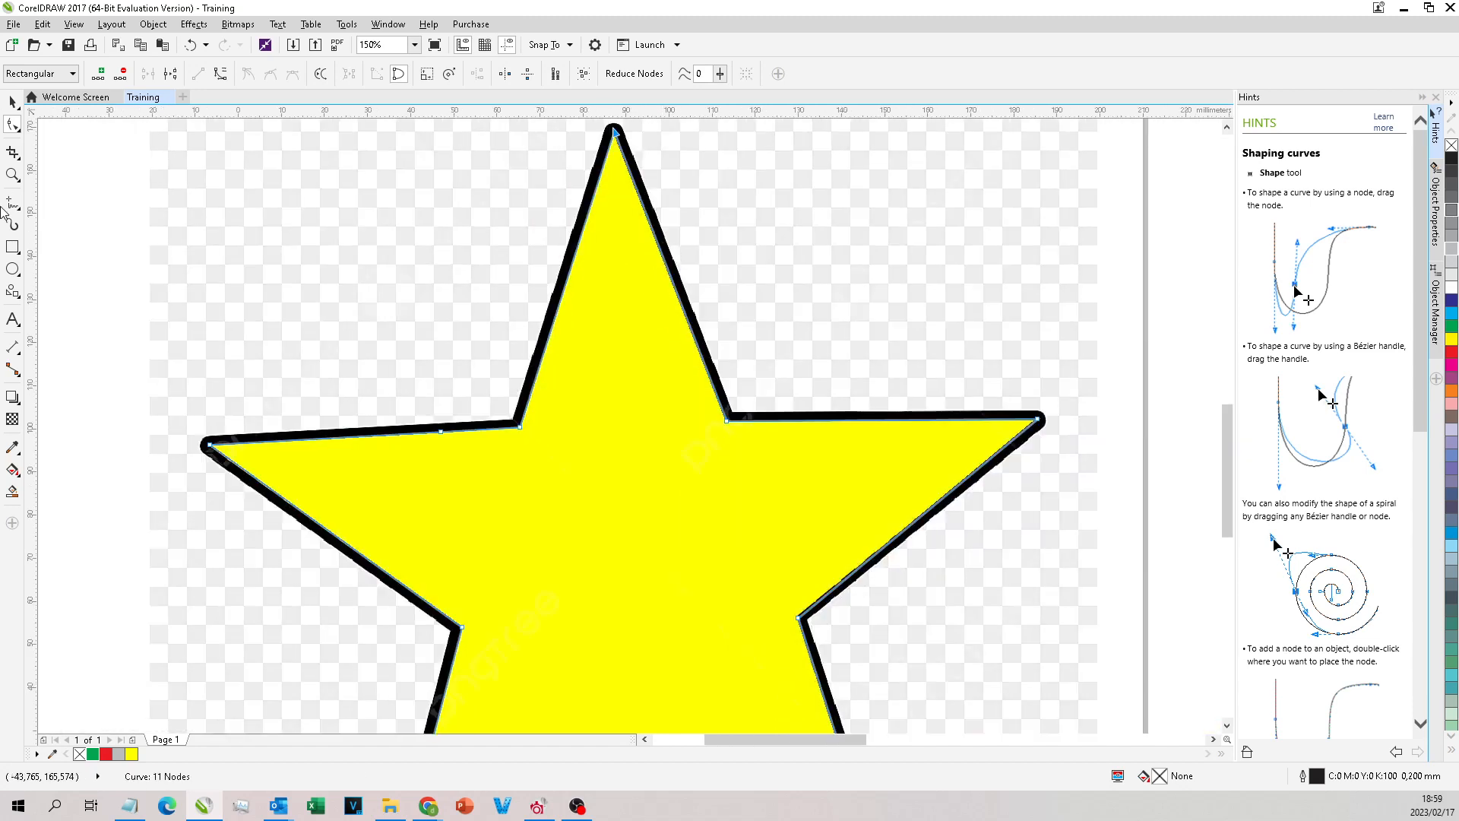
pyautogui.click(14, 203)
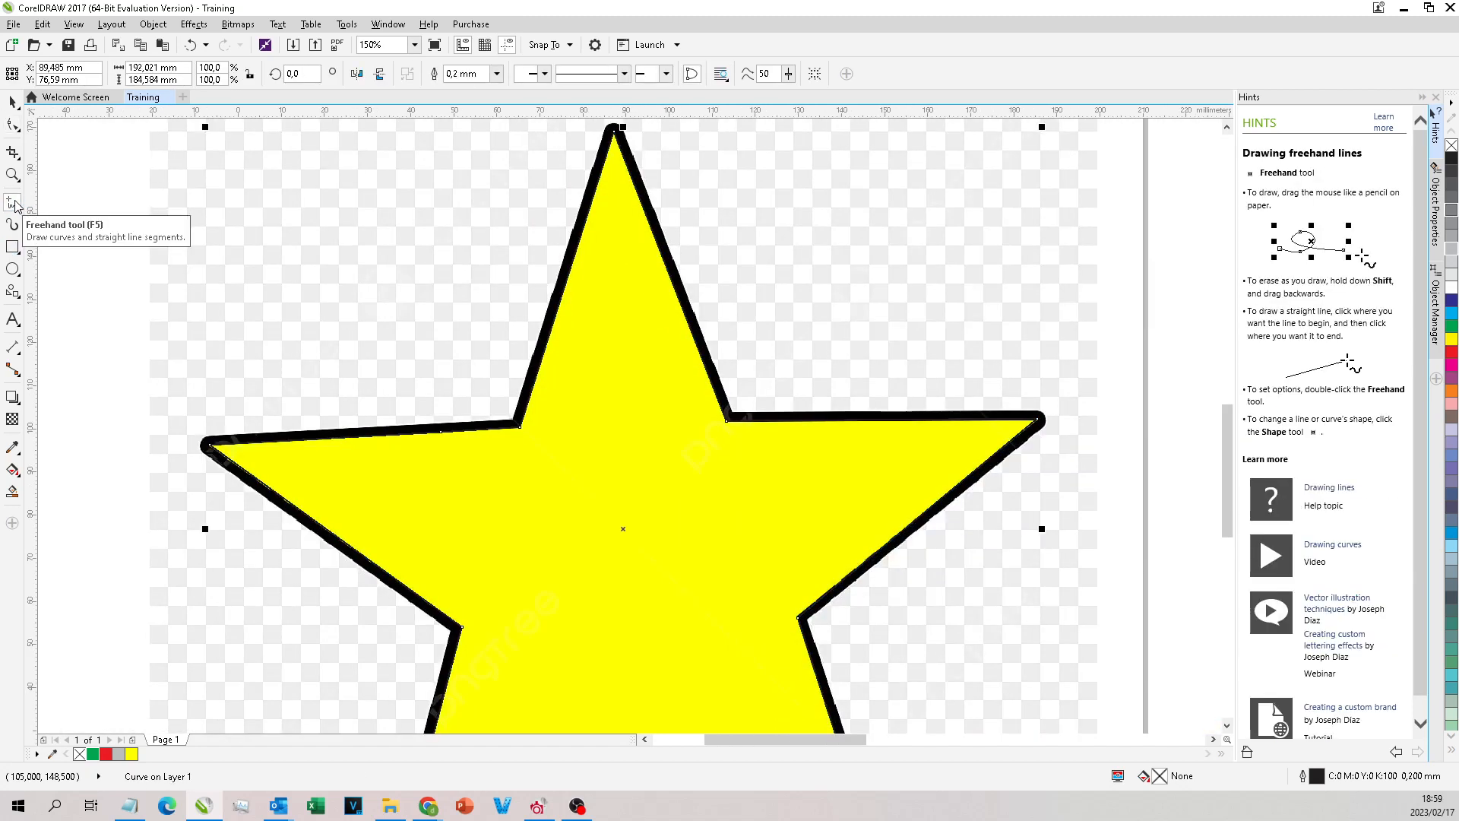
pyautogui.click(14, 100)
pyautogui.scroll(-1, 612, 303)
pyautogui.scroll(-1, 593, 300)
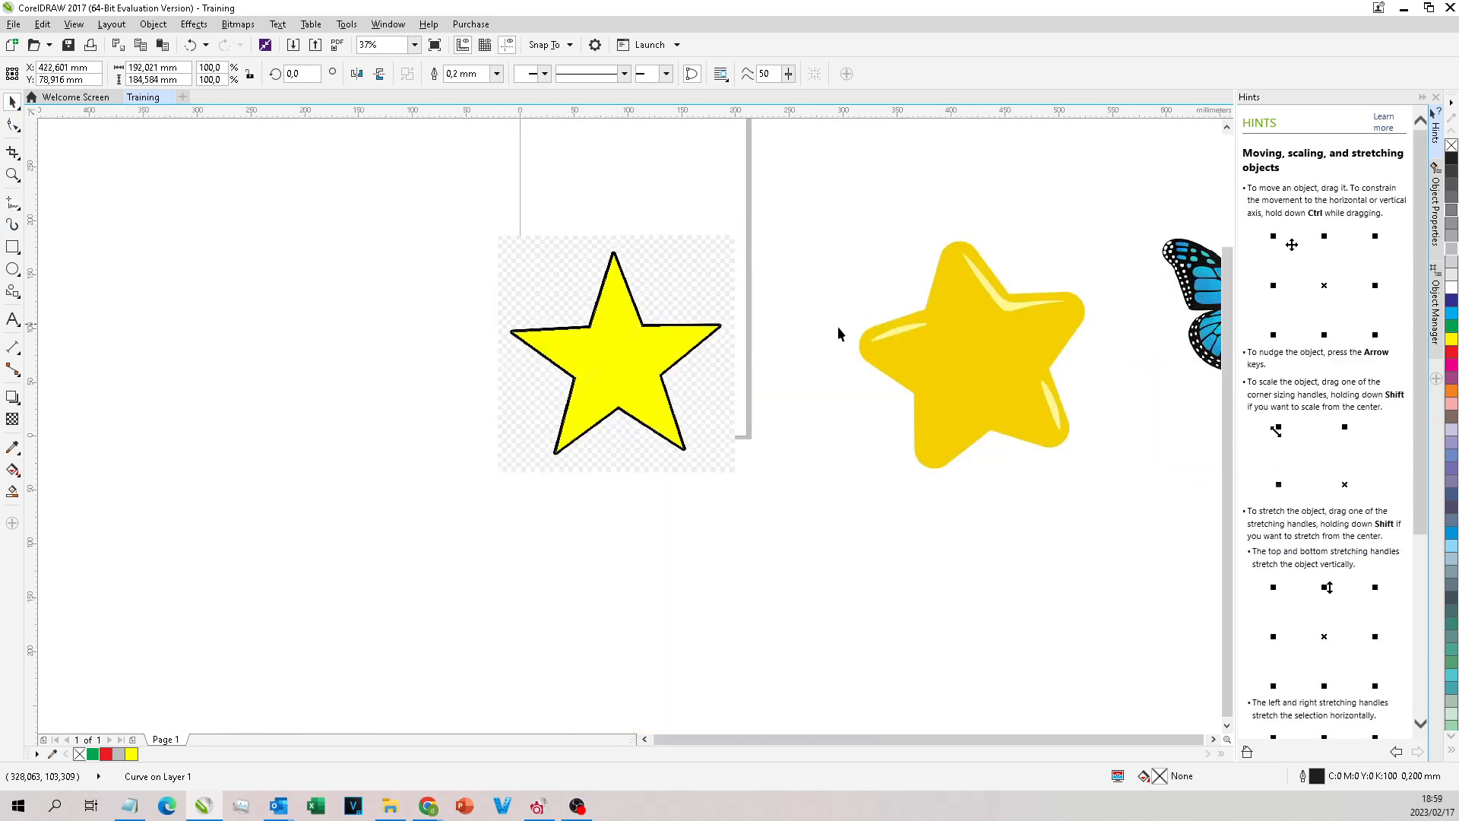
pyautogui.scroll(1, 612, 308)
pyautogui.scroll(1, 609, 266)
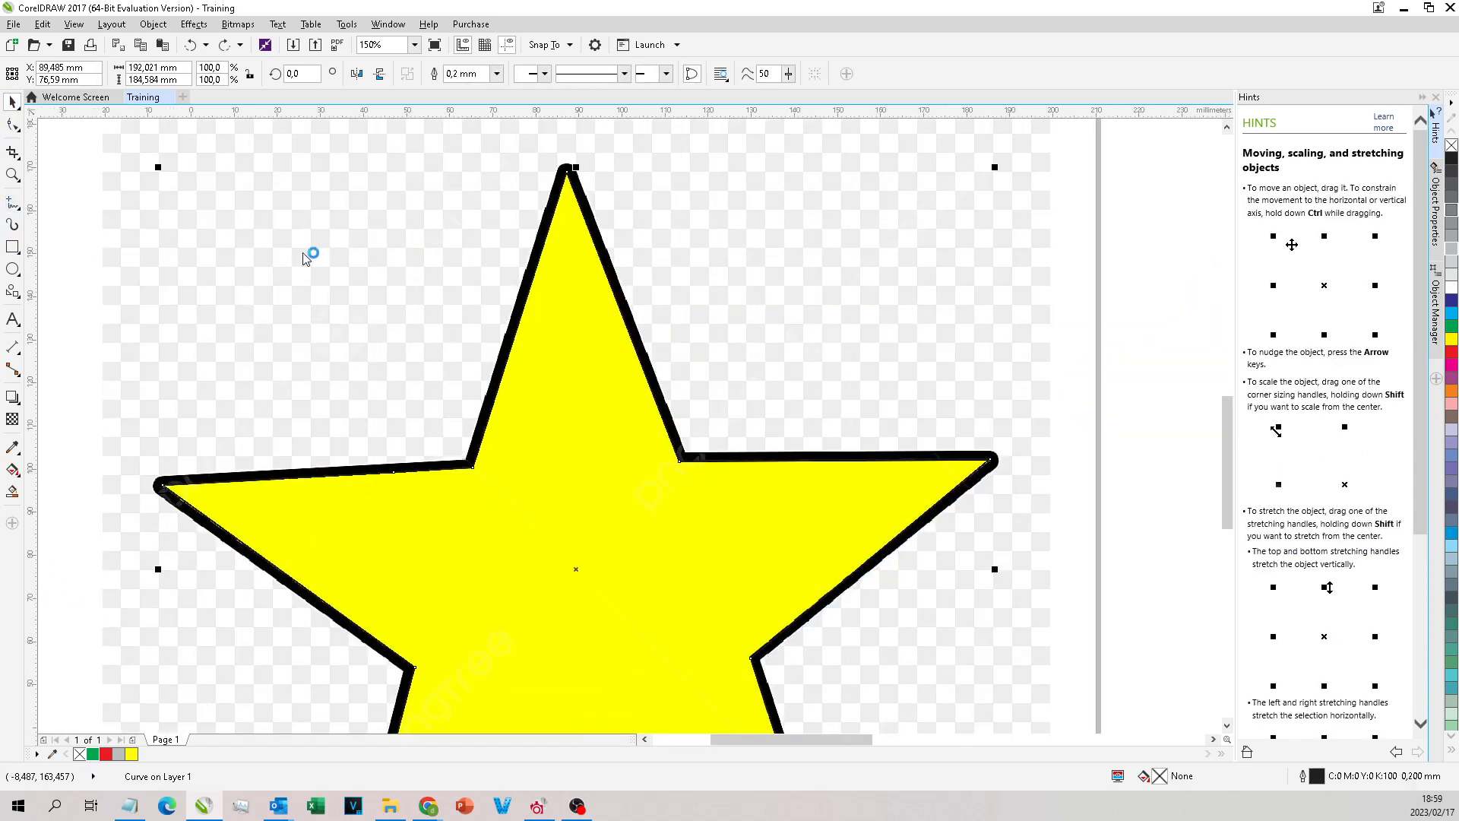
# Step: Activate the Freehand tool and look through the Object Manager, Object Properties and Hints dockers
pyautogui.click(12, 203)
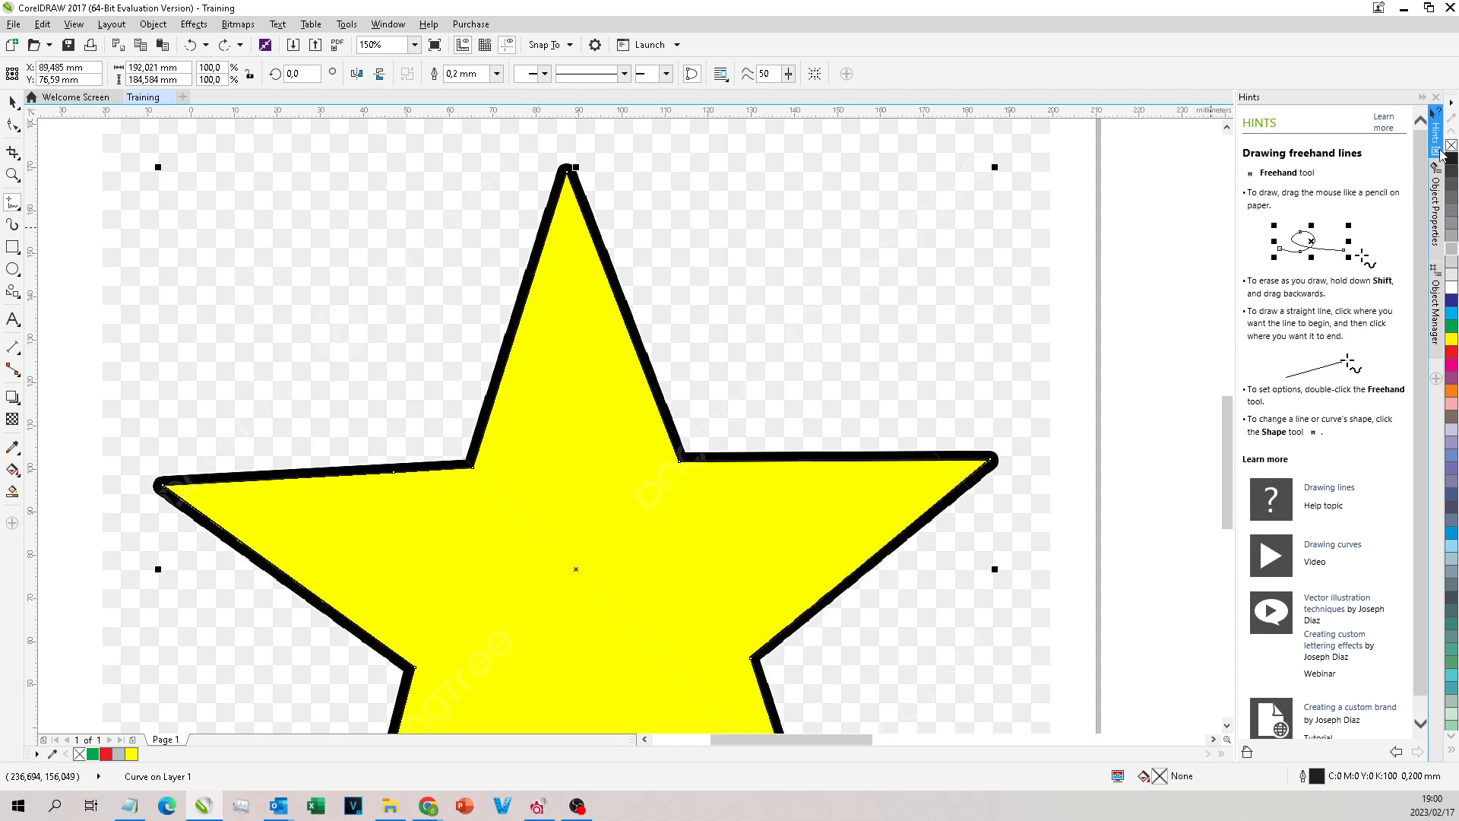
pyautogui.click(1435, 290)
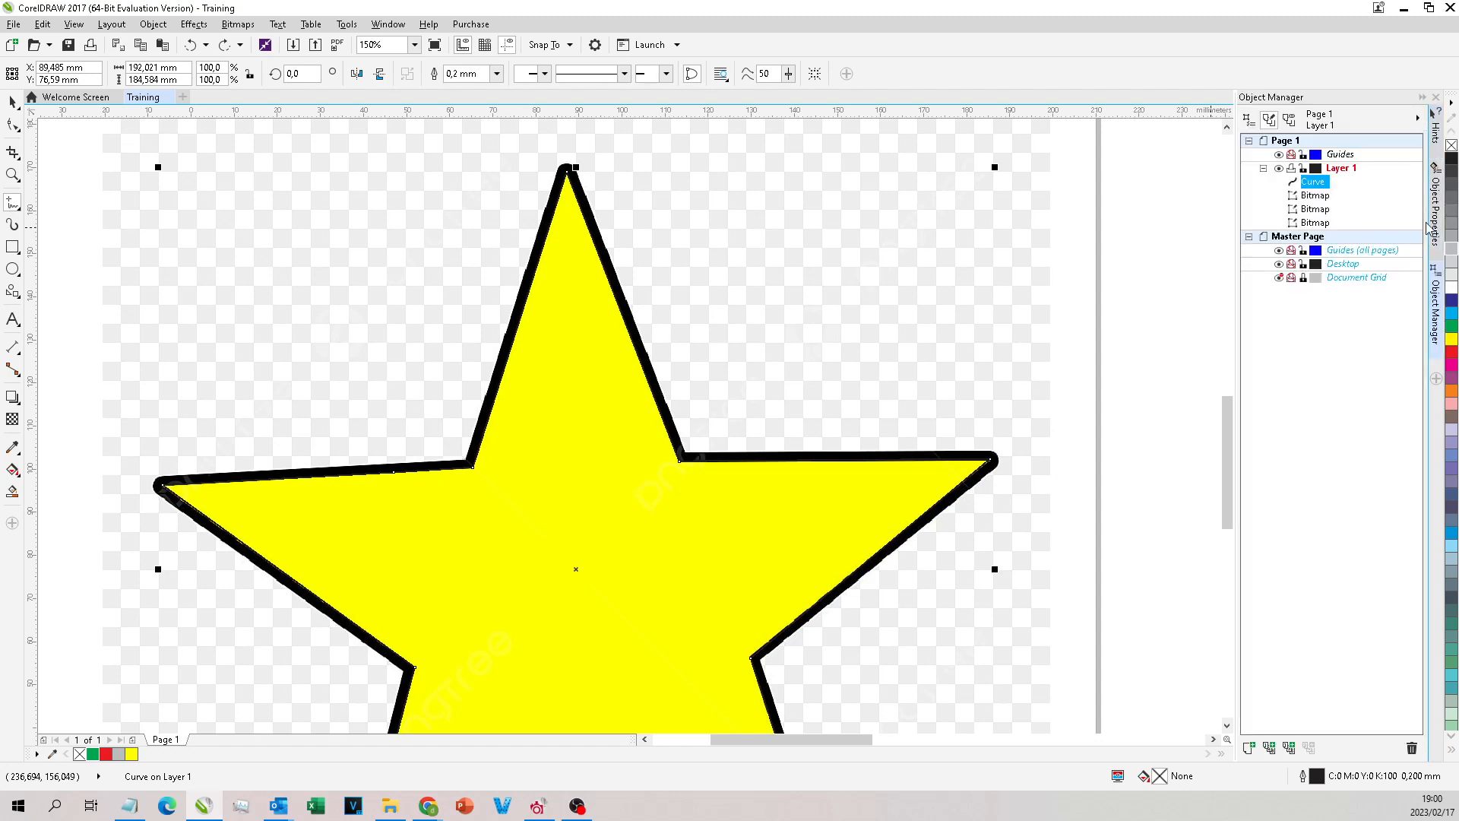
pyautogui.click(1435, 216)
pyautogui.click(1435, 135)
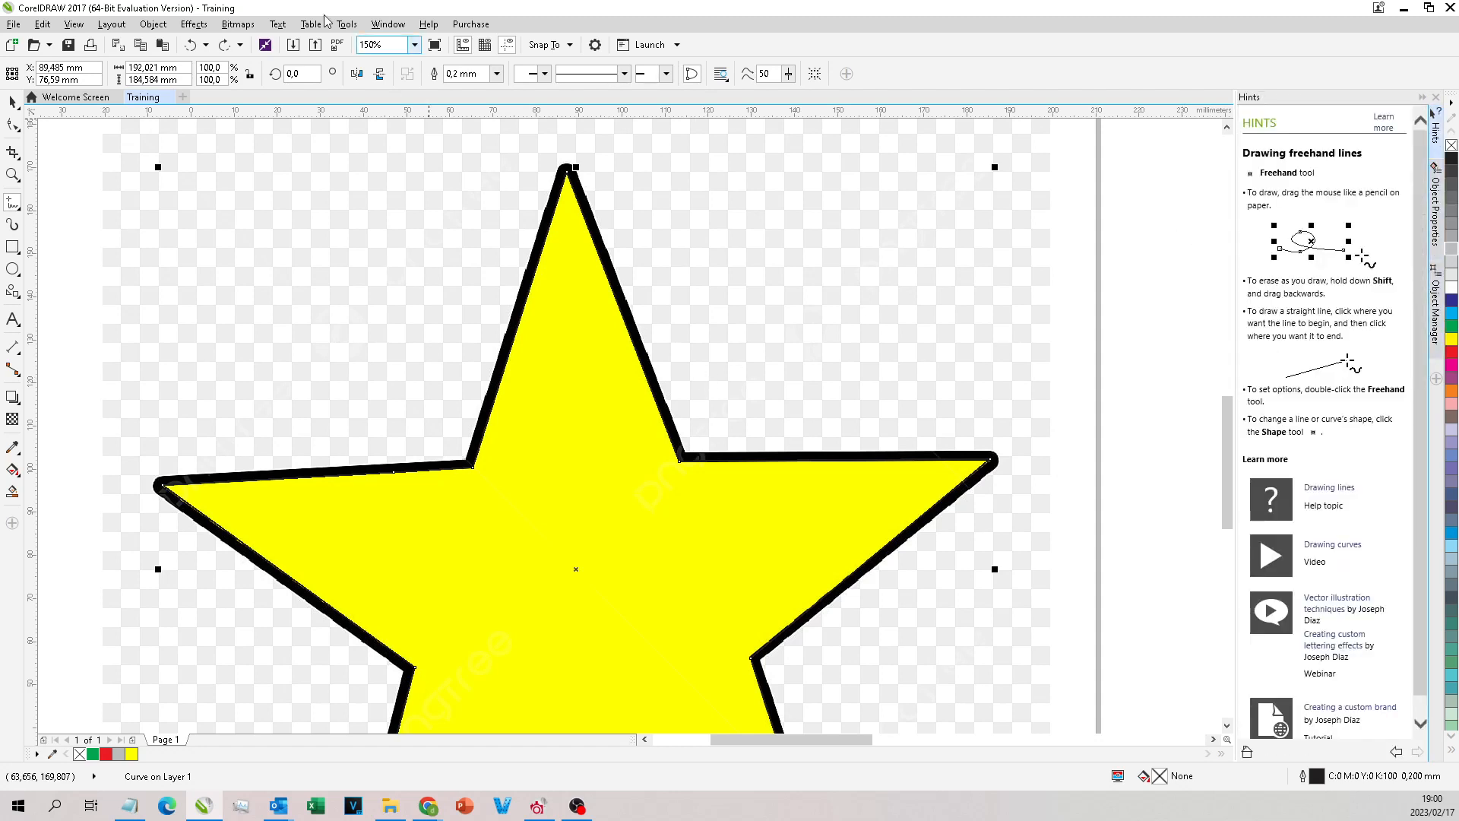
# Step: Move the star outline down and to the left with the Pick tool and undo the move
pyautogui.click(13, 101)
pyautogui.scroll(-2, 526, 200)
pyautogui.scroll(2, 528, 215)
pyautogui.moveTo(556, 233); pyautogui.dragTo(383, 328)
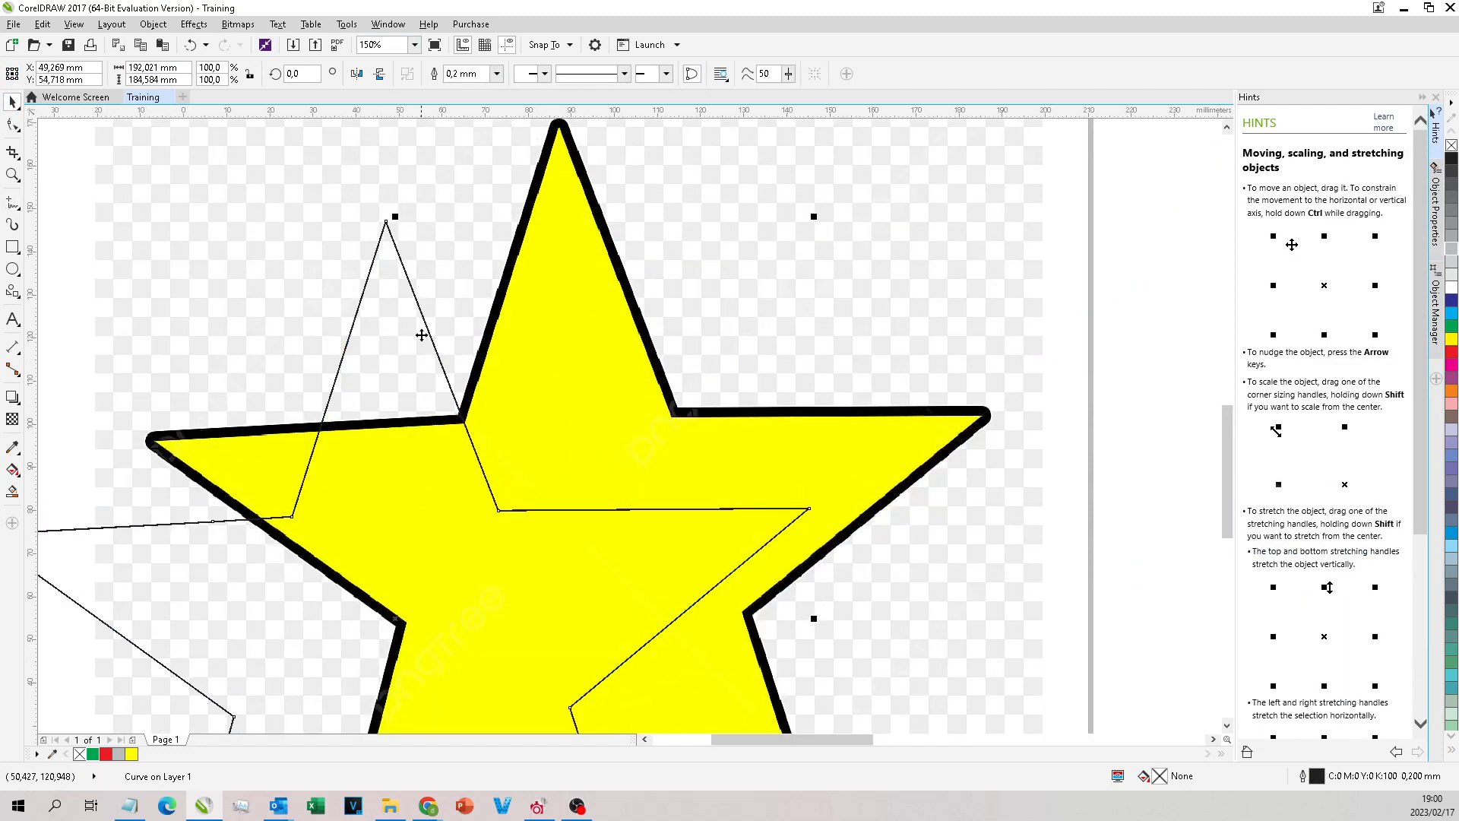
pyautogui.hotkey('ctrl', 'z')
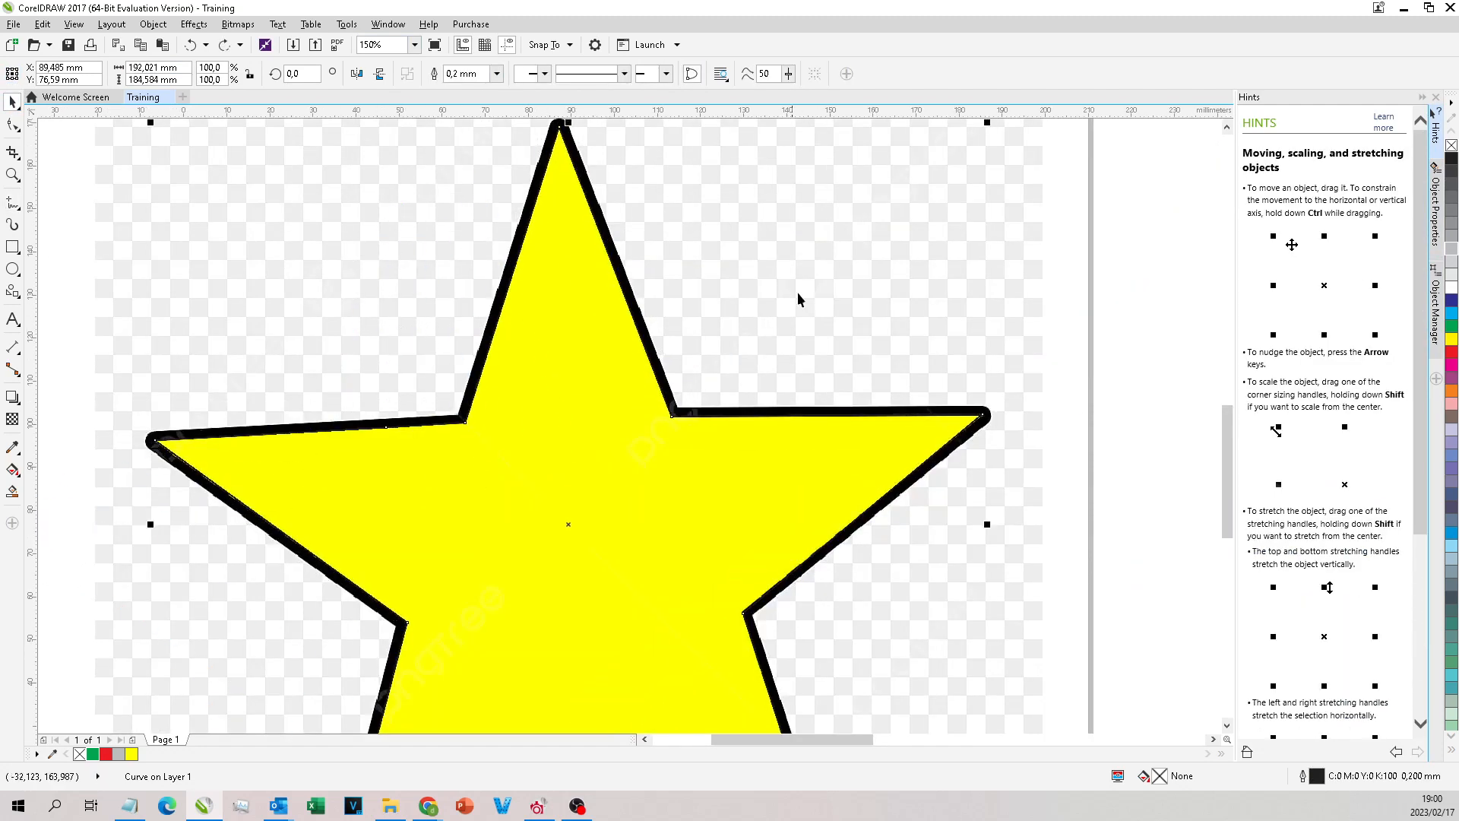
# Step: Examine how closely the traced outline follows the star bitmap's black border, especially around the top tip
pyautogui.scroll(-2, 861, 261)
pyautogui.click(13, 203)
pyautogui.scroll(2, 714, 192)
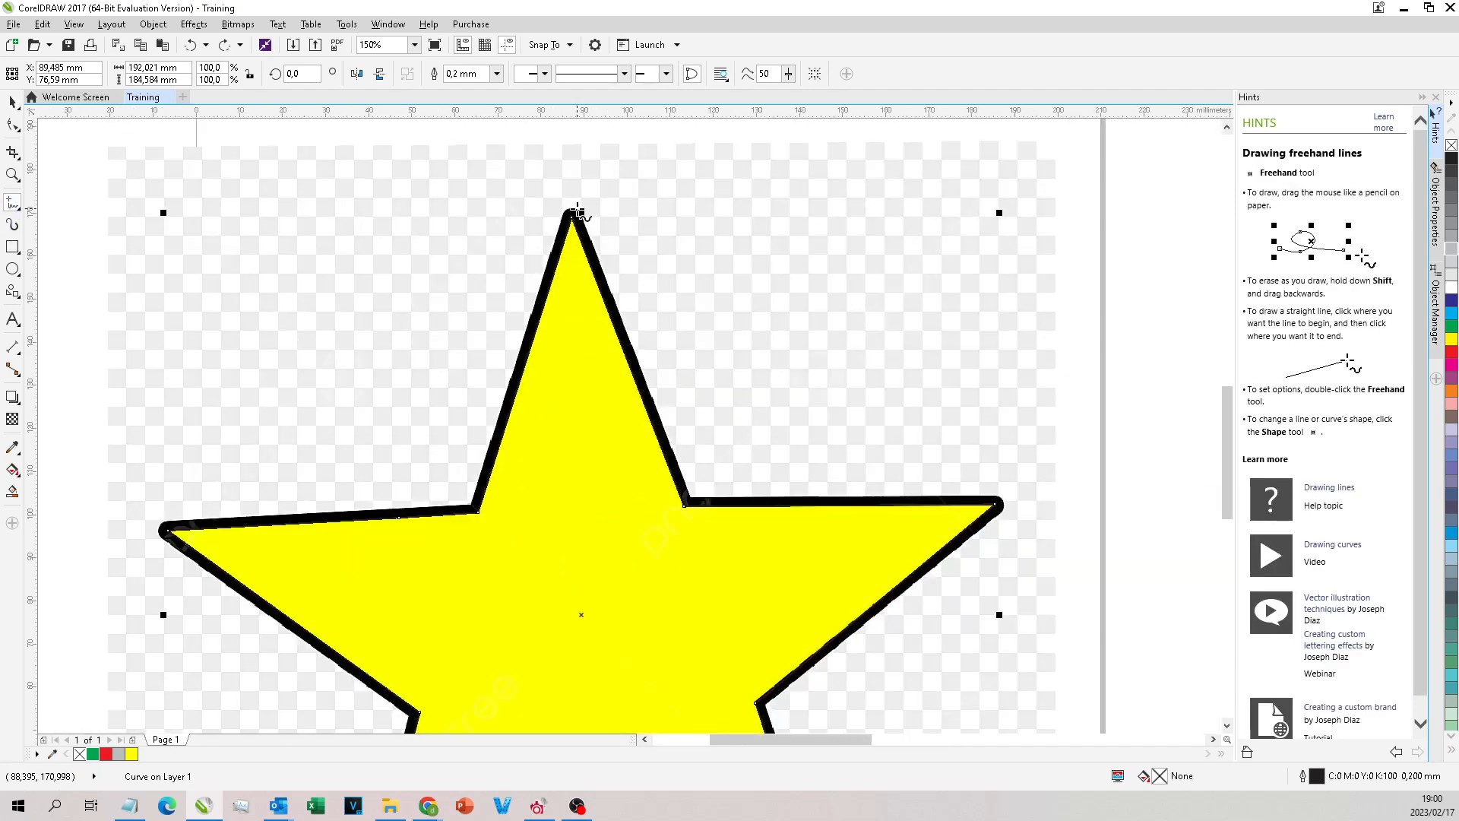
pyautogui.scroll(-2, 593, 251)
pyautogui.click(13, 101)
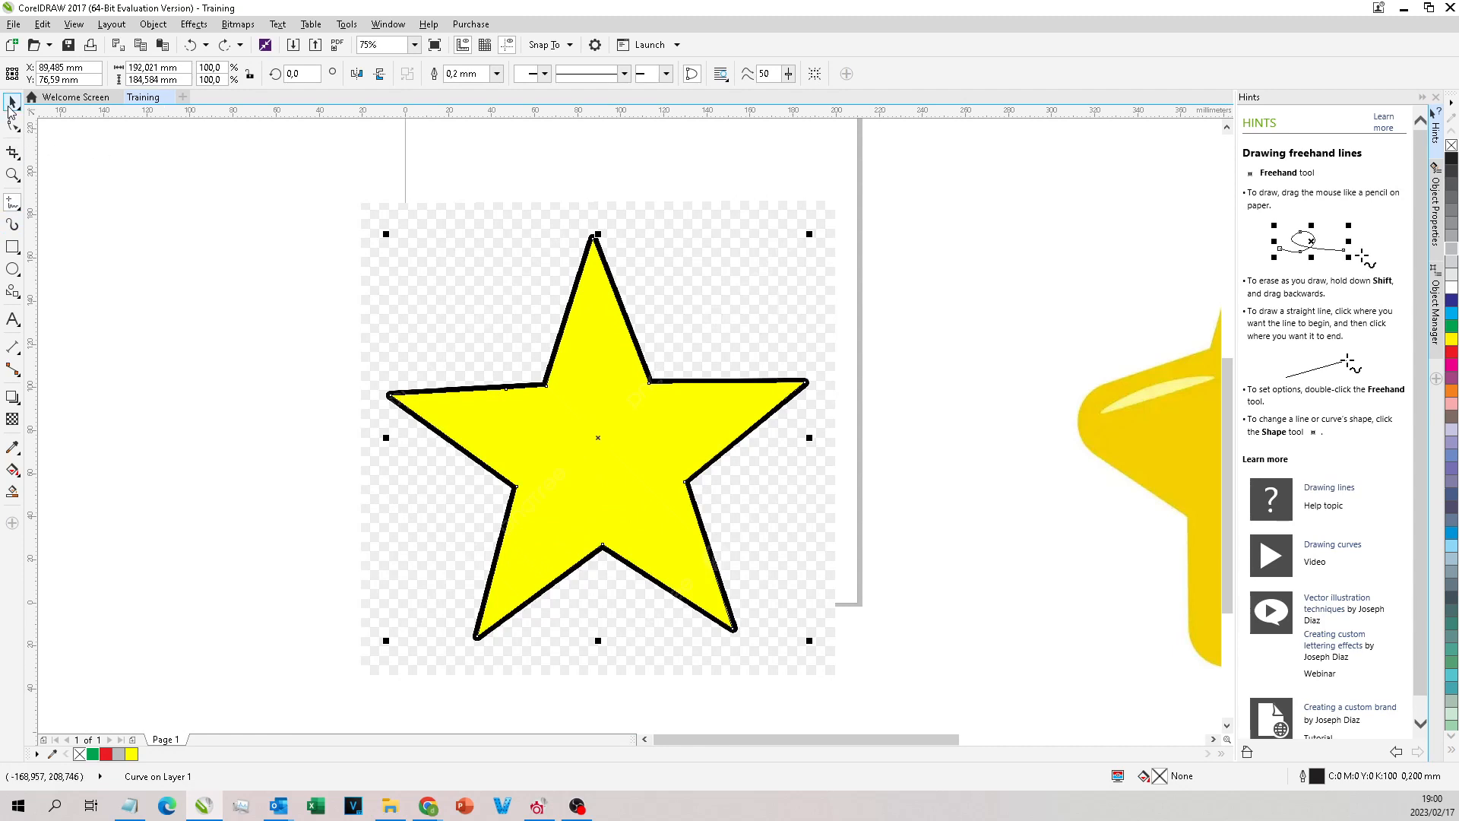
pyautogui.scroll(-2, 760, 363)
pyautogui.scroll(3, 752, 342)
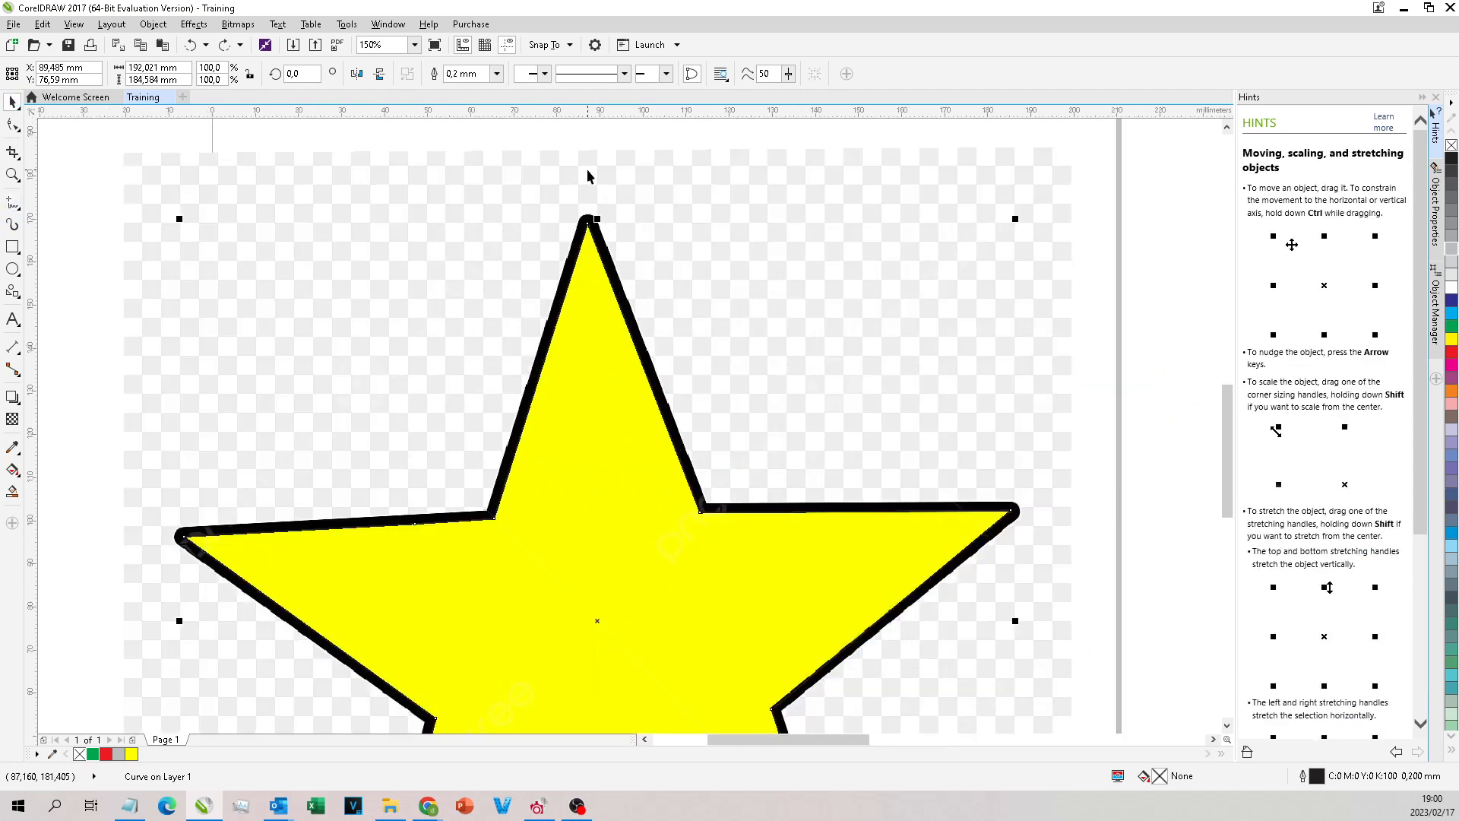
pyautogui.scroll(-3, 578, 220)
pyautogui.scroll(2, 573, 218)
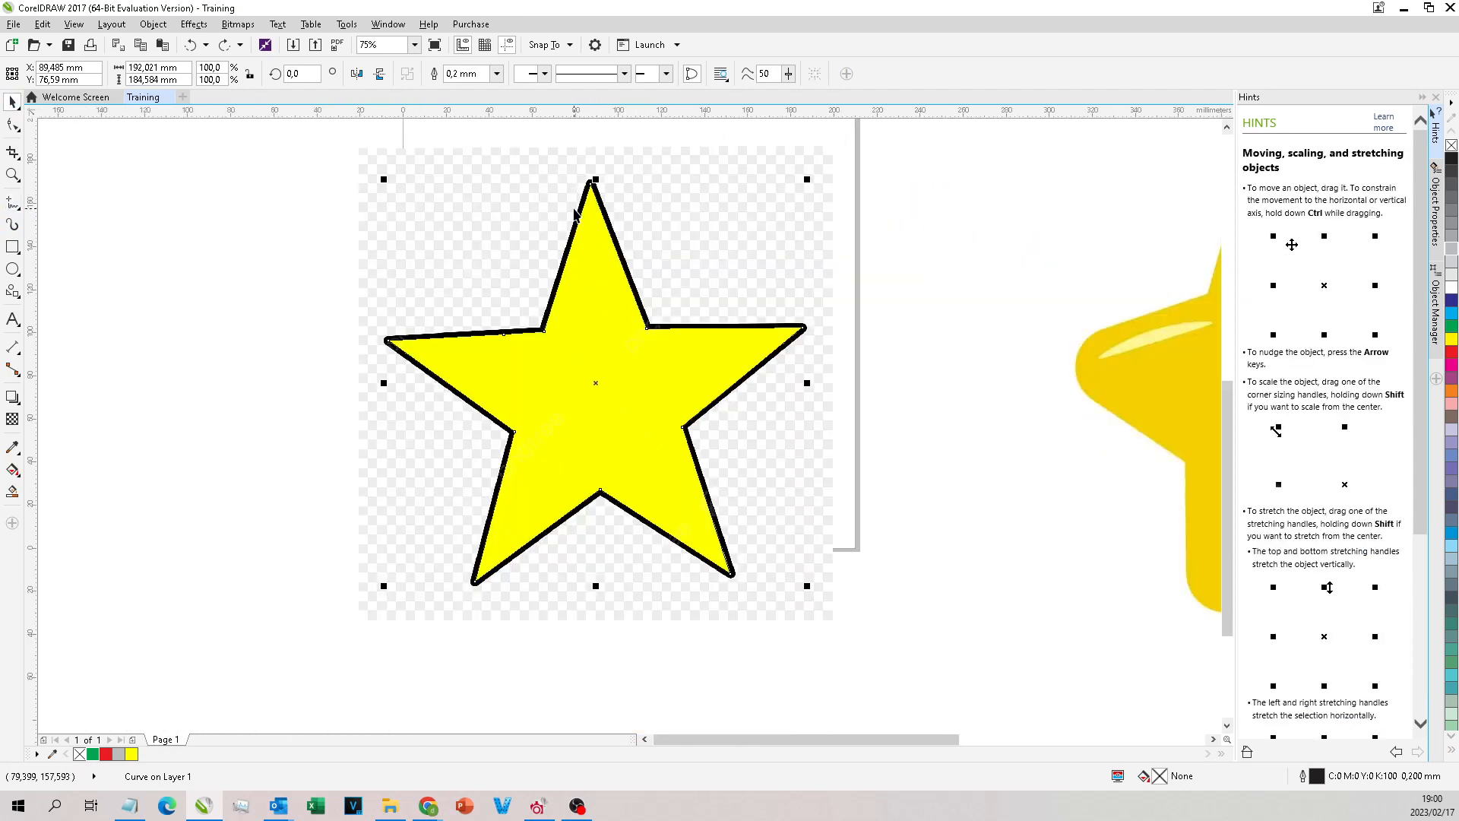
pyautogui.scroll(5, 459, 228)
pyautogui.scroll(-5, 487, 239)
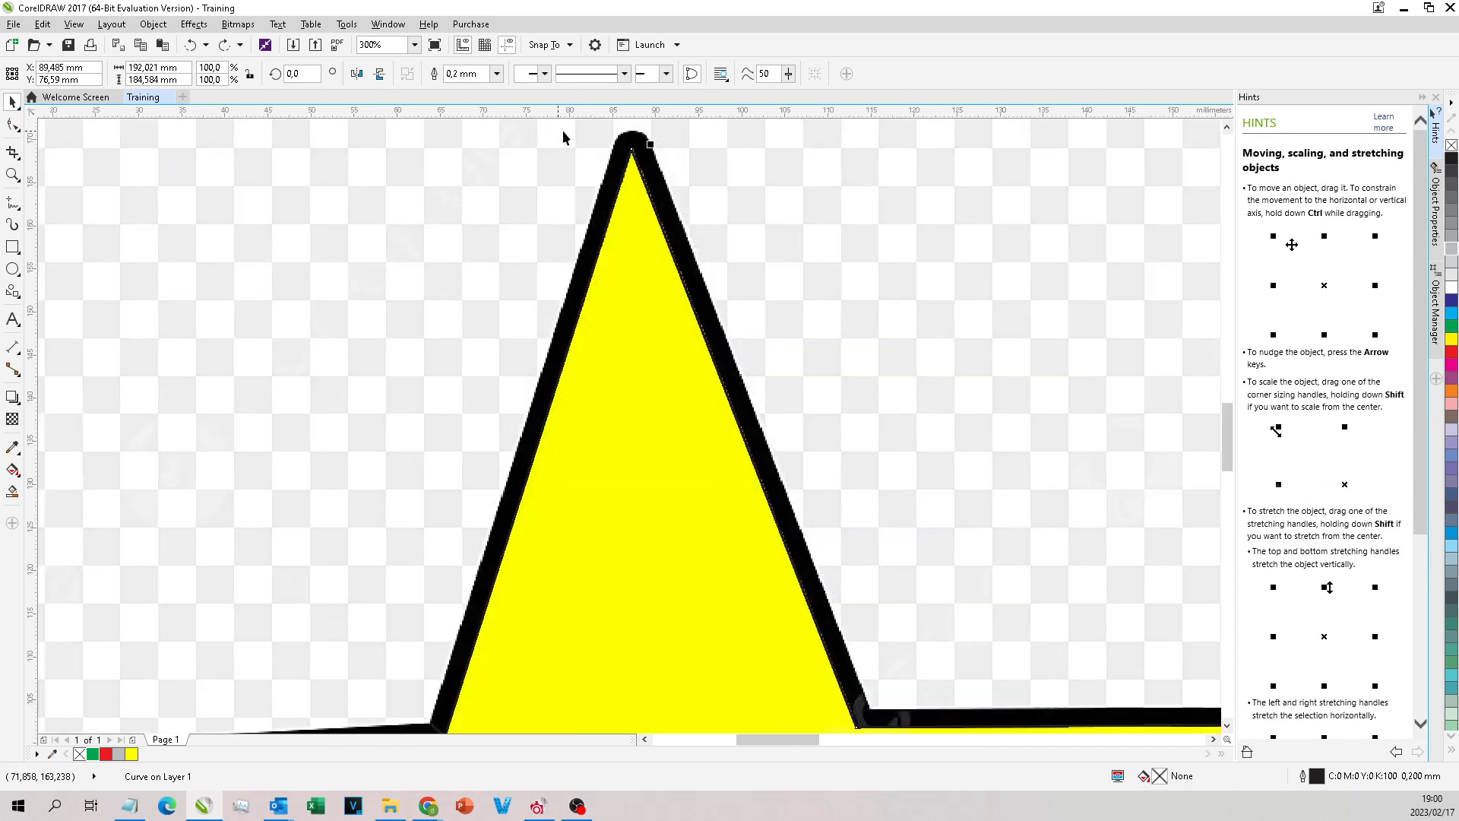
pyautogui.scroll(3, 544, 179)
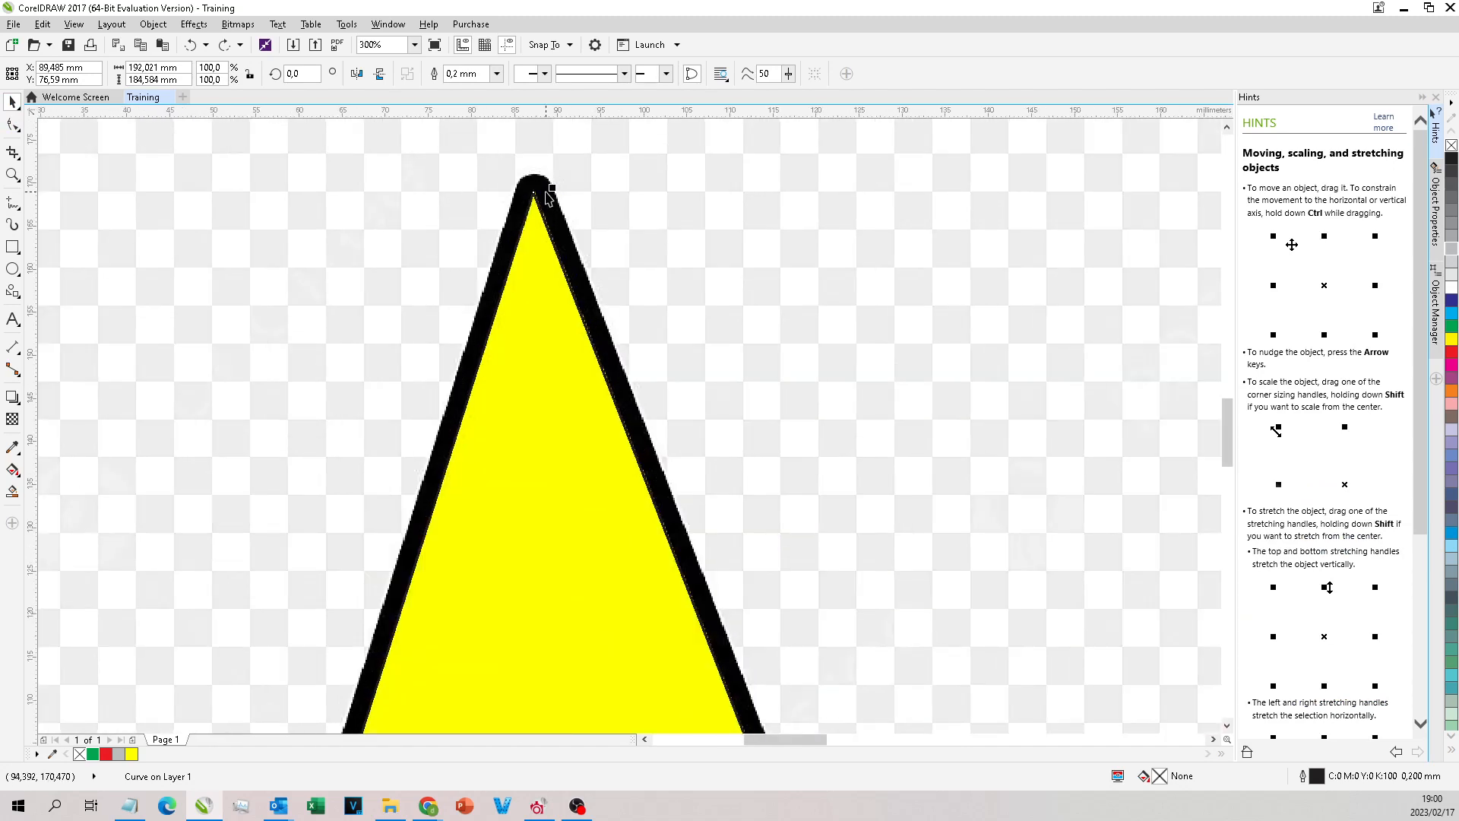
pyautogui.scroll(-1, 481, 147)
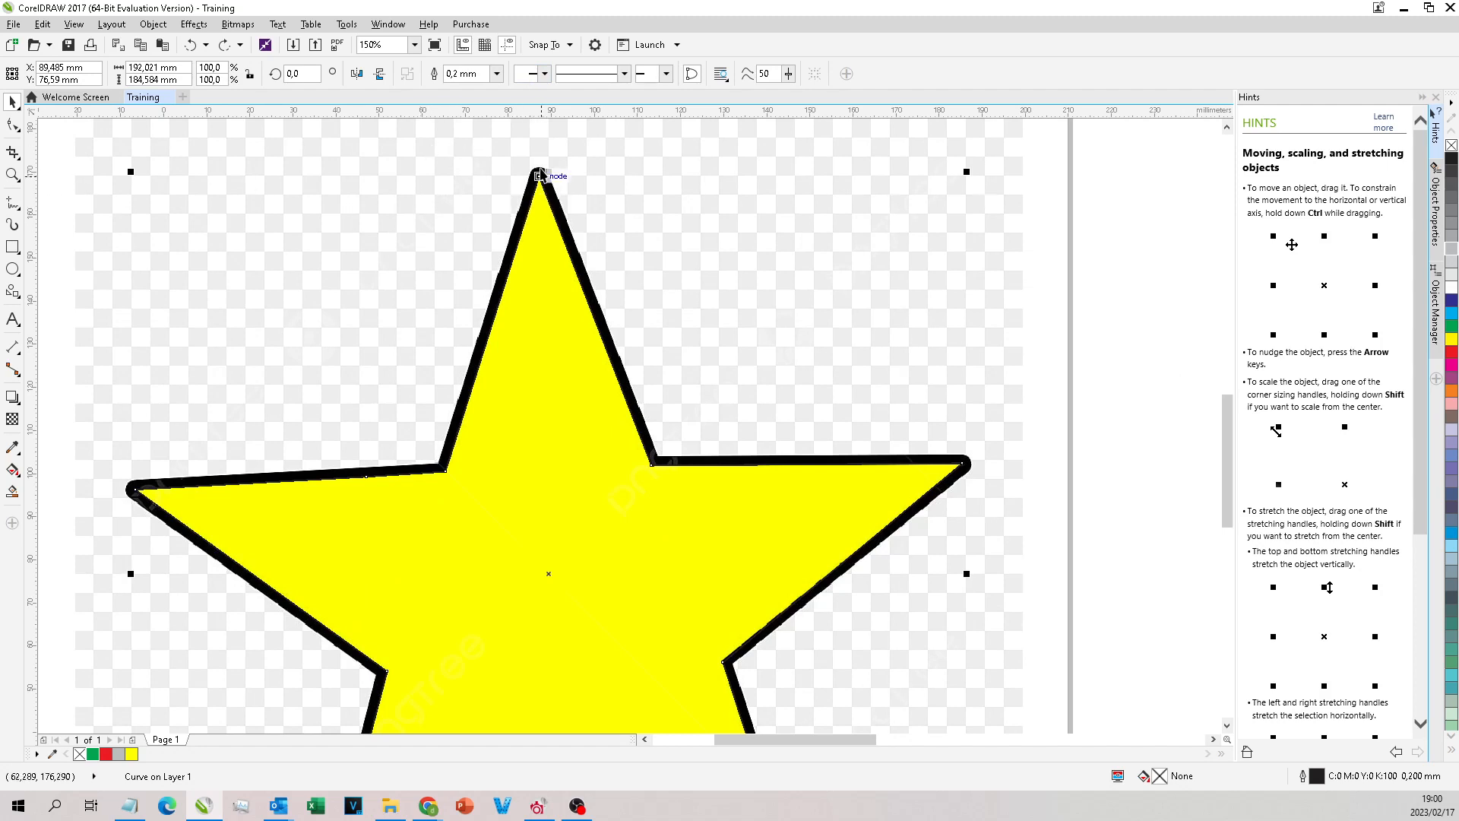
pyautogui.scroll(1, 590, 163)
pyautogui.scroll(-1, 361, 151)
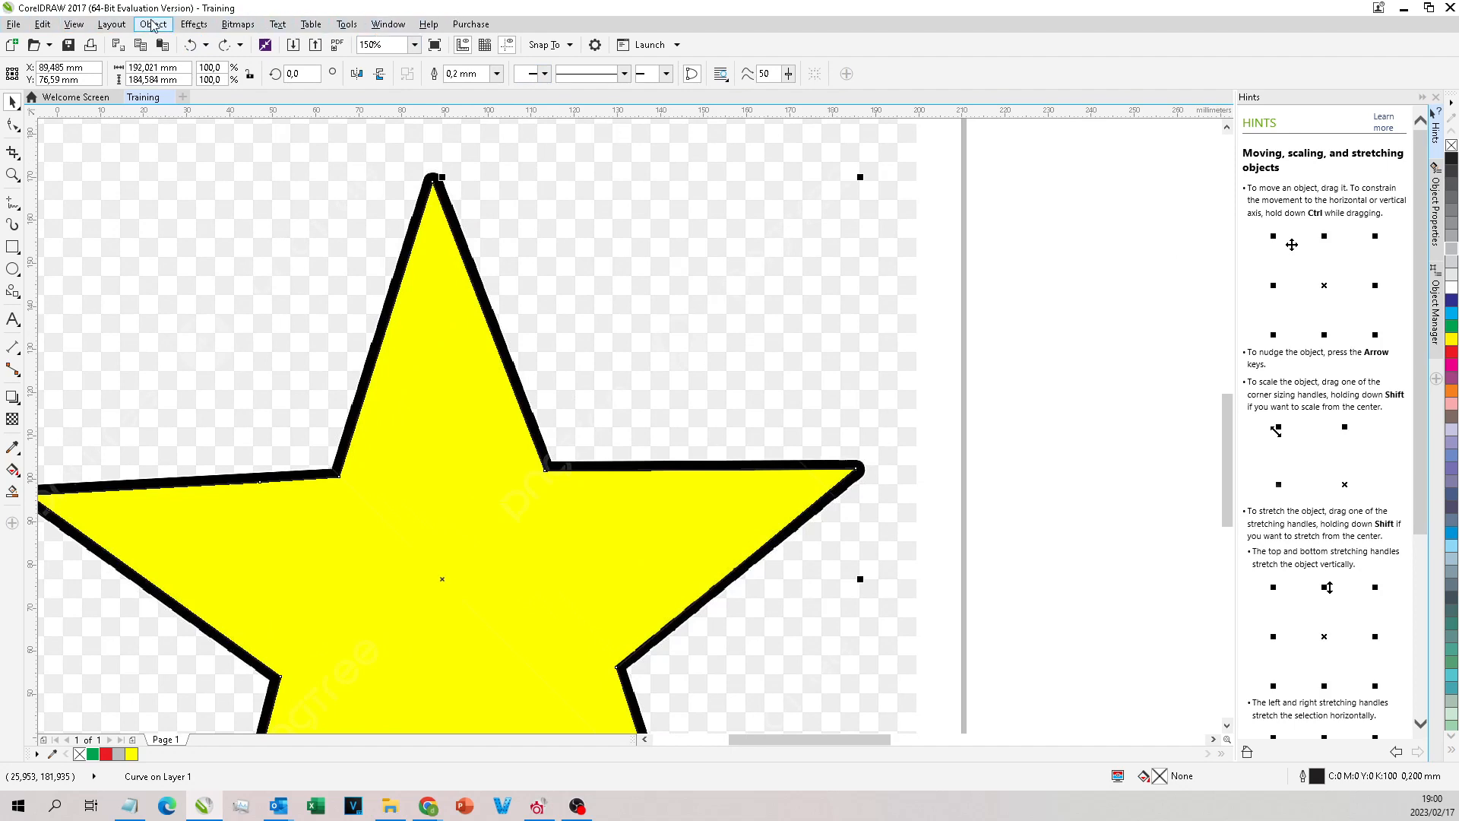
# Step: Apply an outside contour to the traced star with 1 step and a 2.54 mm offset
pyautogui.click(186, 25)
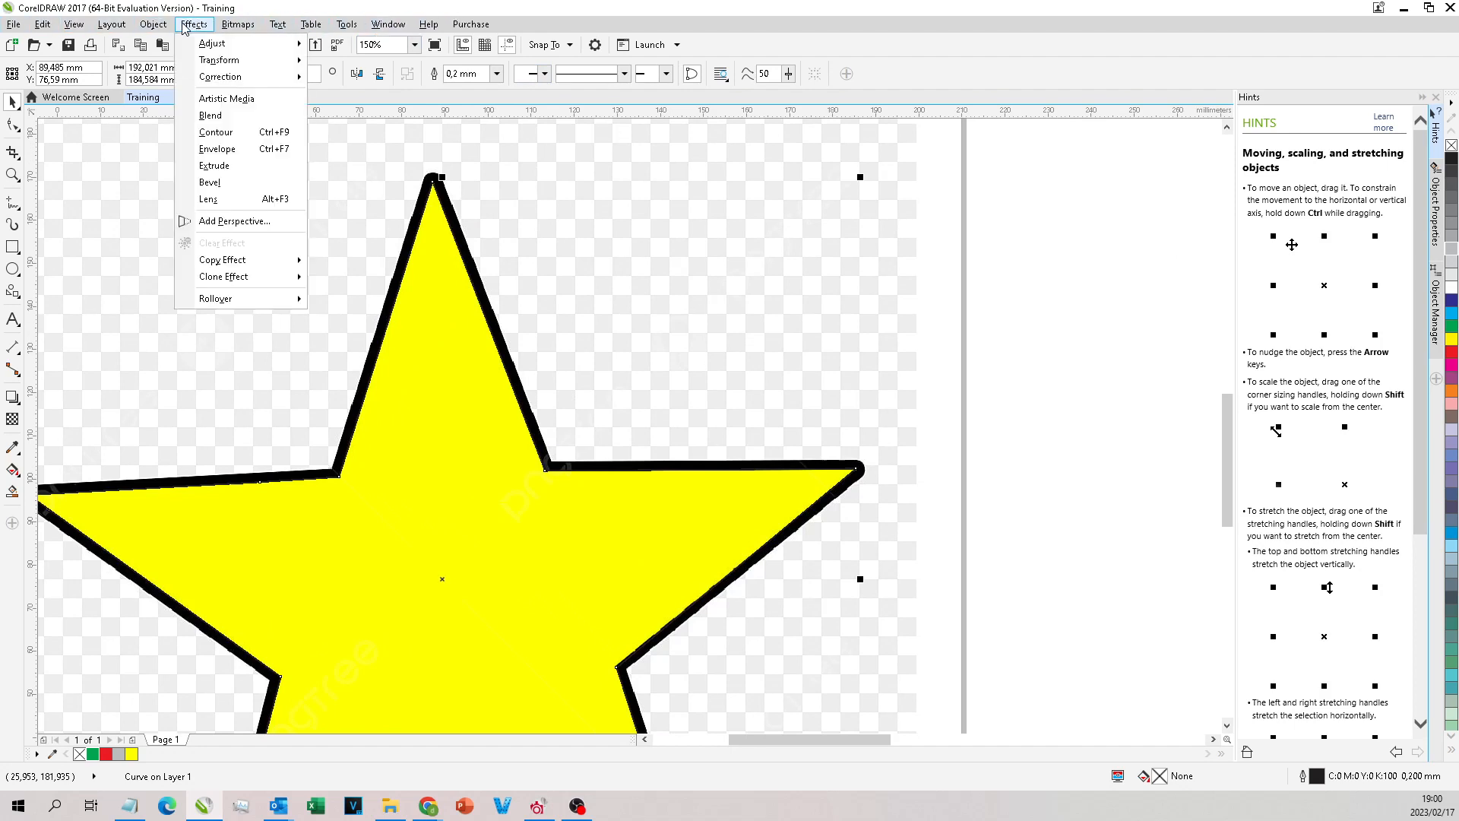
pyautogui.click(244, 134)
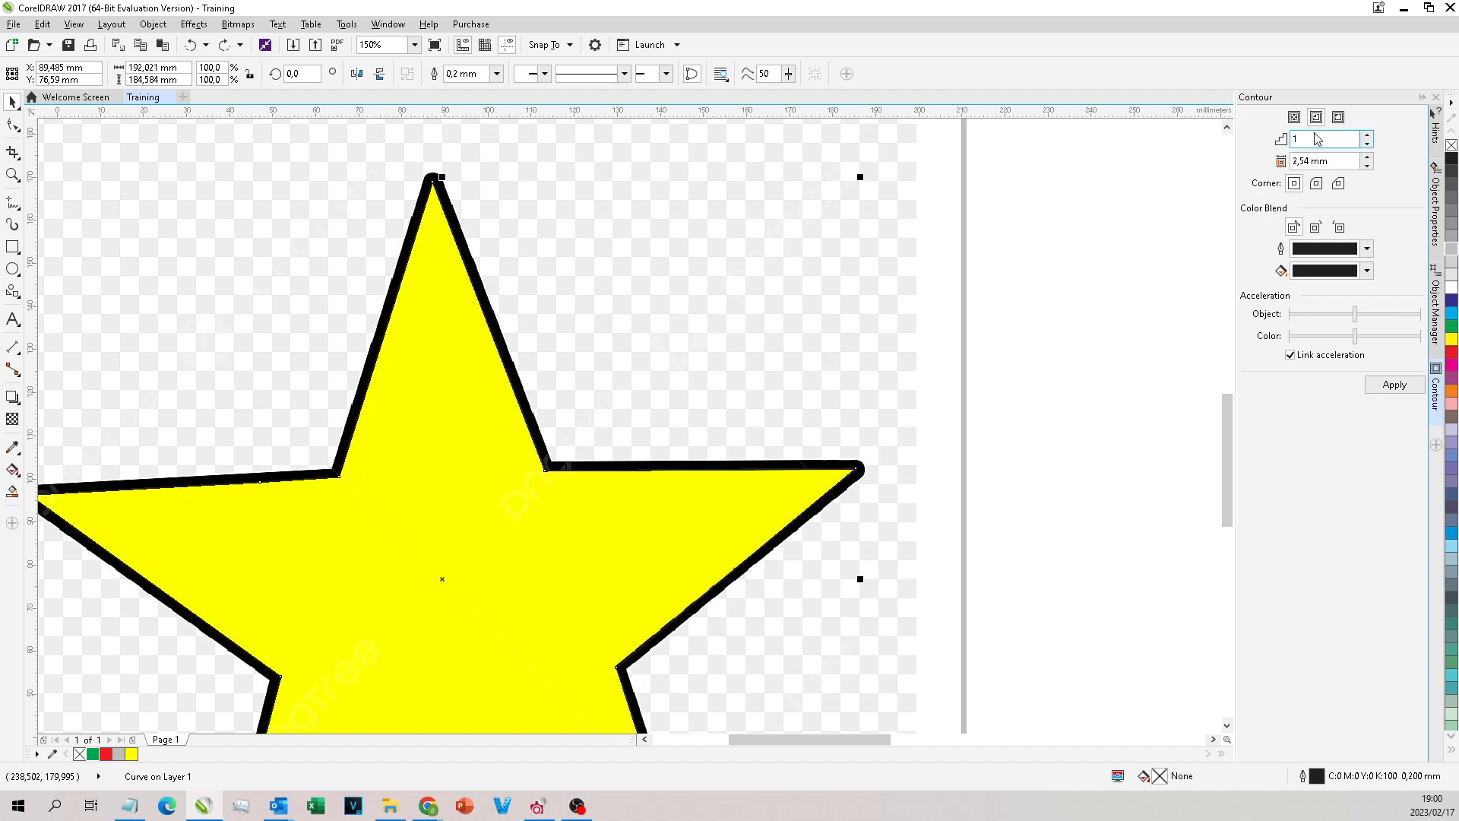
pyautogui.click(1294, 119)
pyautogui.click(1315, 119)
pyautogui.click(1340, 118)
pyautogui.moveTo(1360, 161); pyautogui.dragTo(1213, 229)
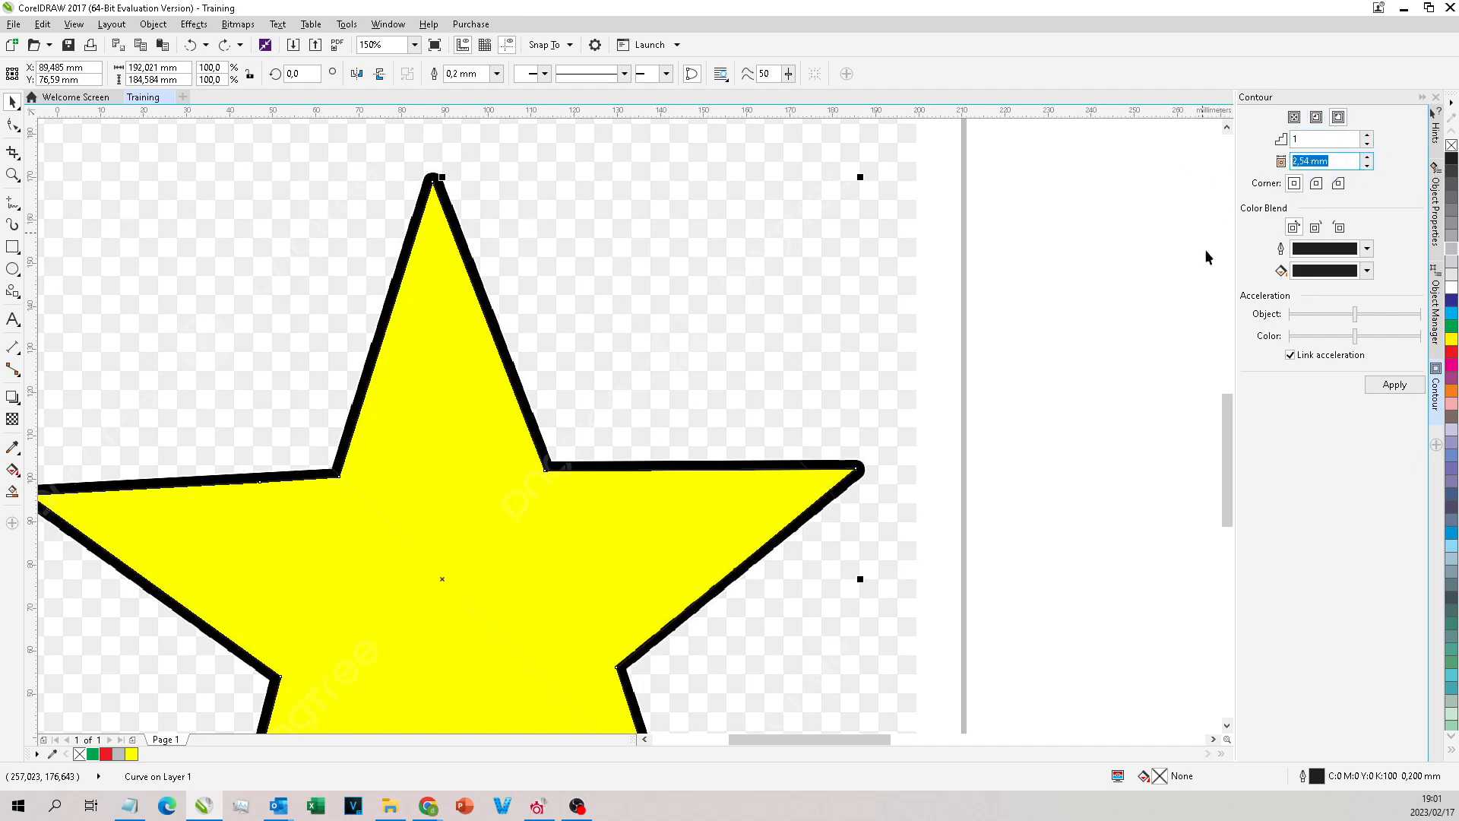
pyautogui.click(1393, 385)
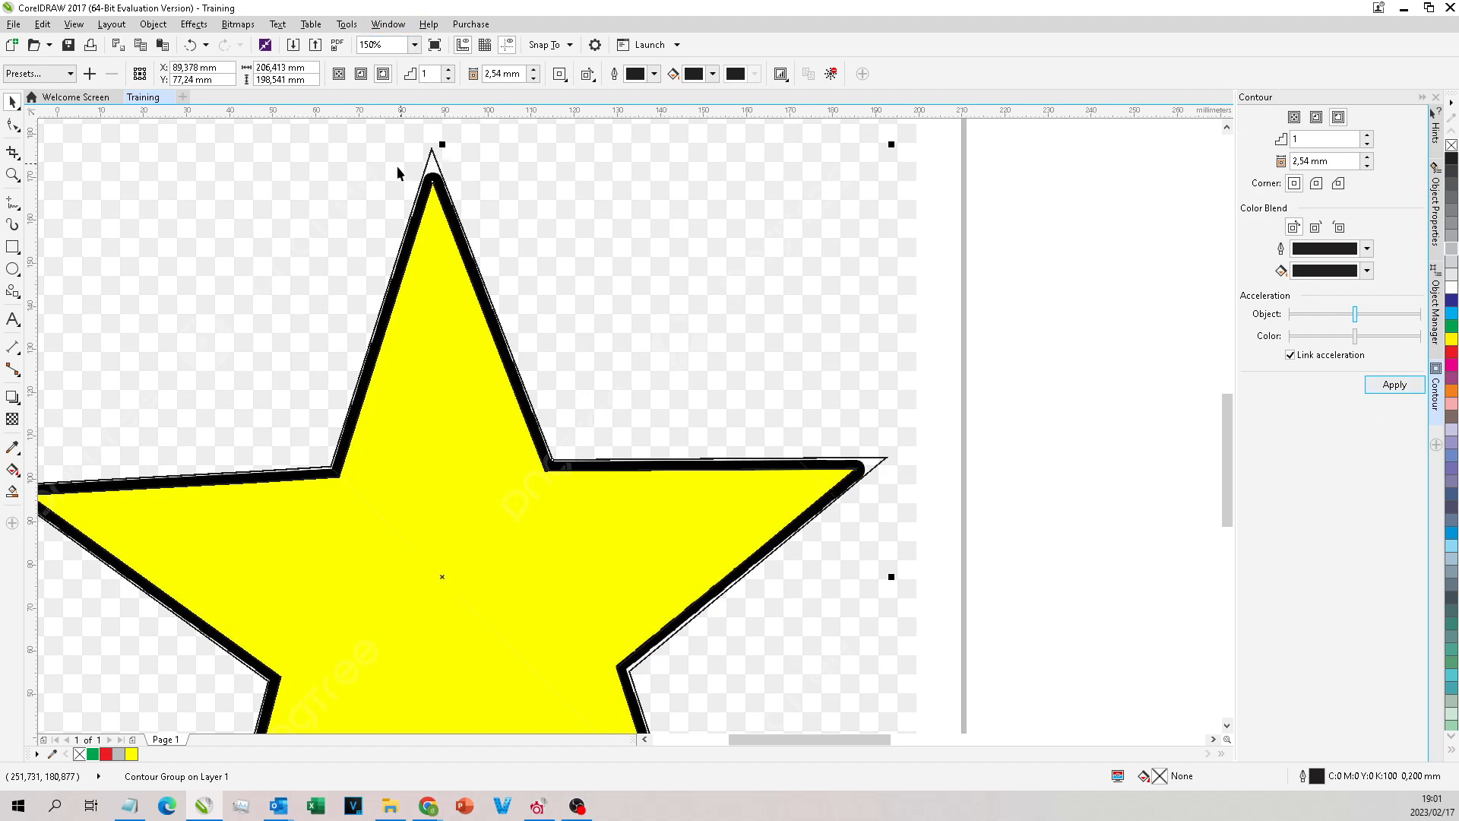
# Step: Reduce the star's contour offset to 2.04 mm, reapply the effect and inspect the top tip
pyautogui.click(1367, 165)
pyautogui.click(1391, 384)
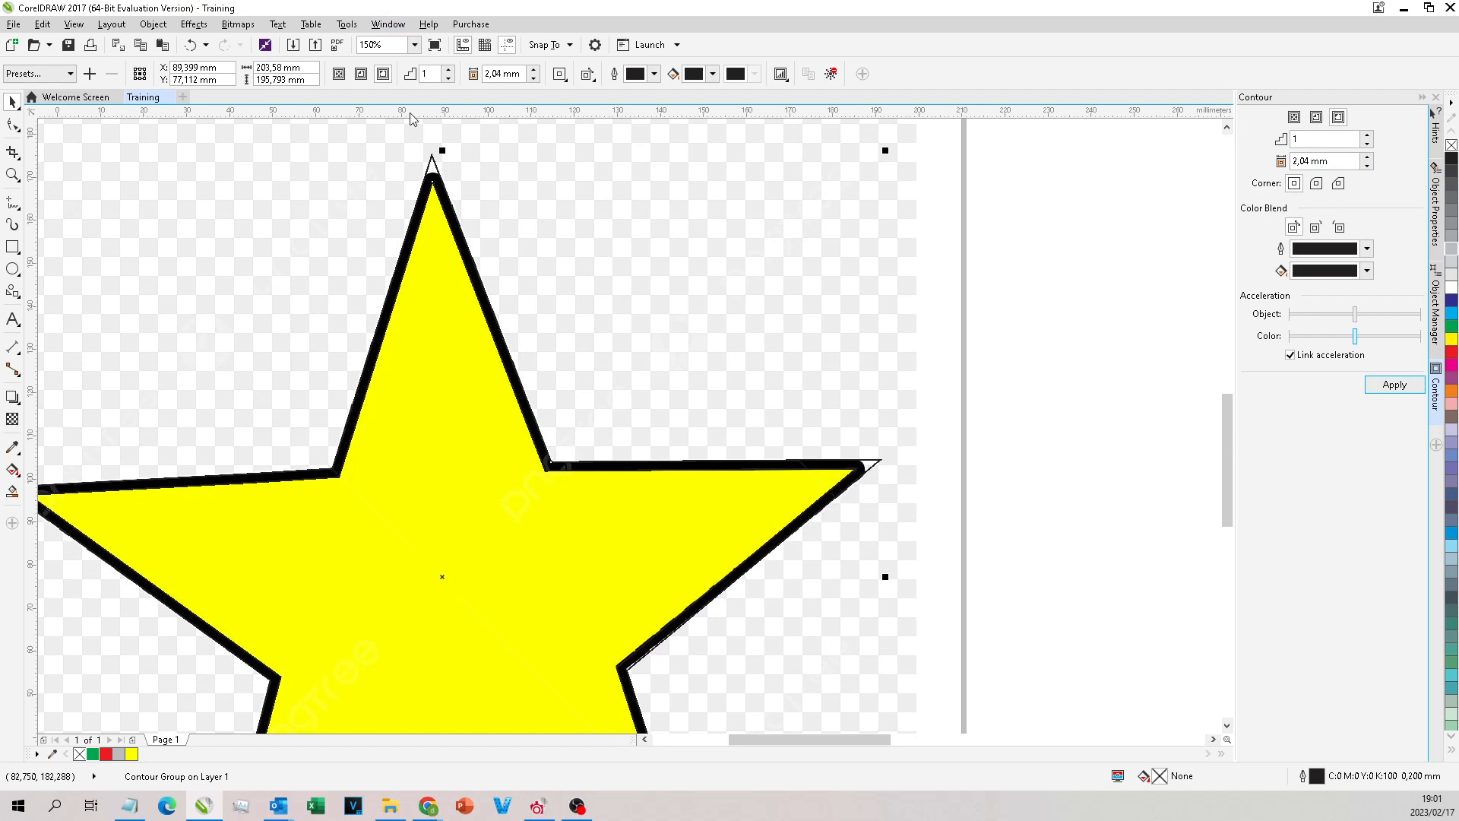
pyautogui.scroll(2, 475, 327)
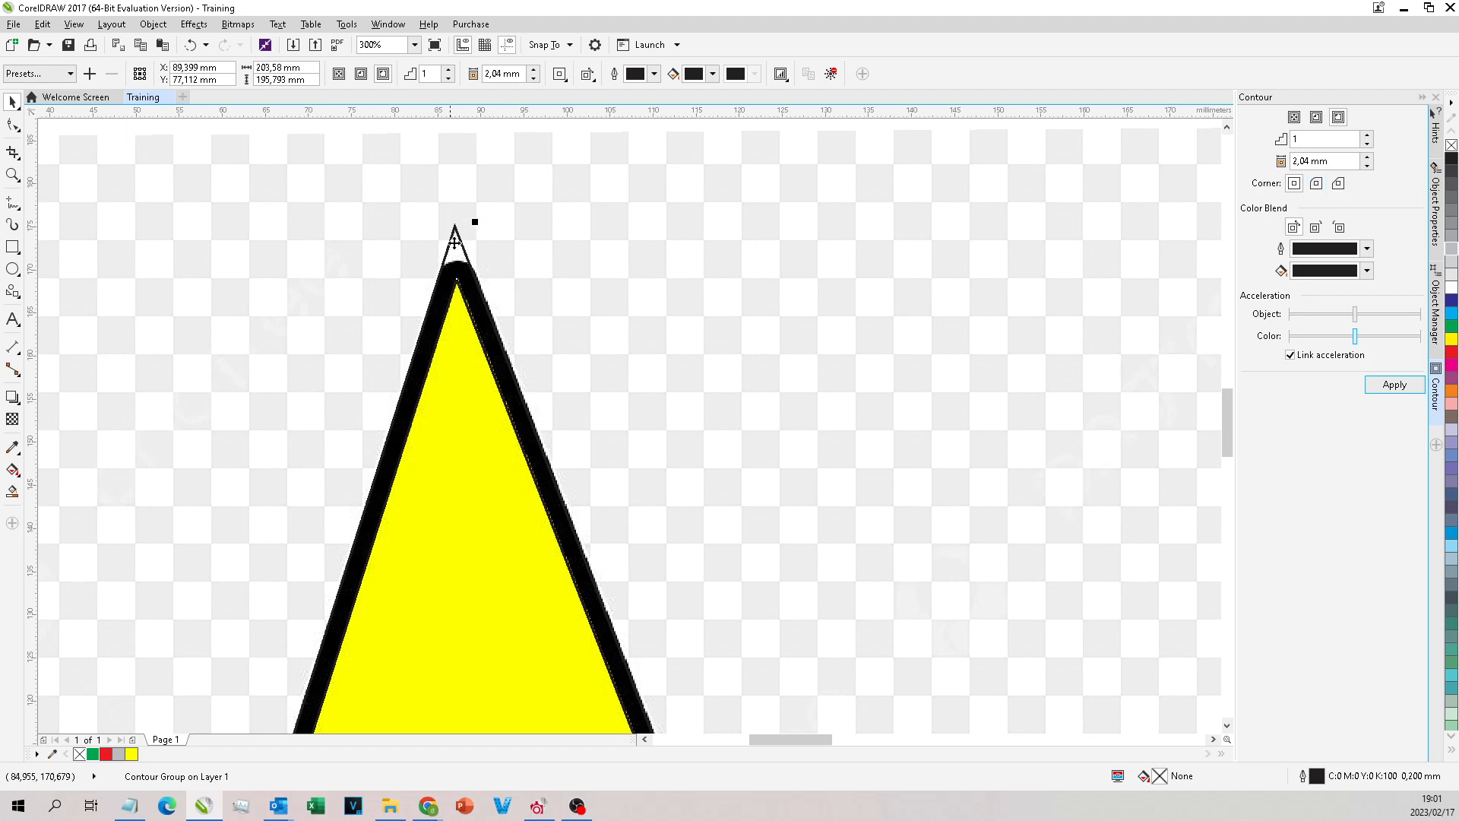
# Step: Apply rounded corners to the star's contour and check the fit at the top tip
pyautogui.click(1316, 183)
pyautogui.click(1394, 385)
pyautogui.scroll(6, 463, 262)
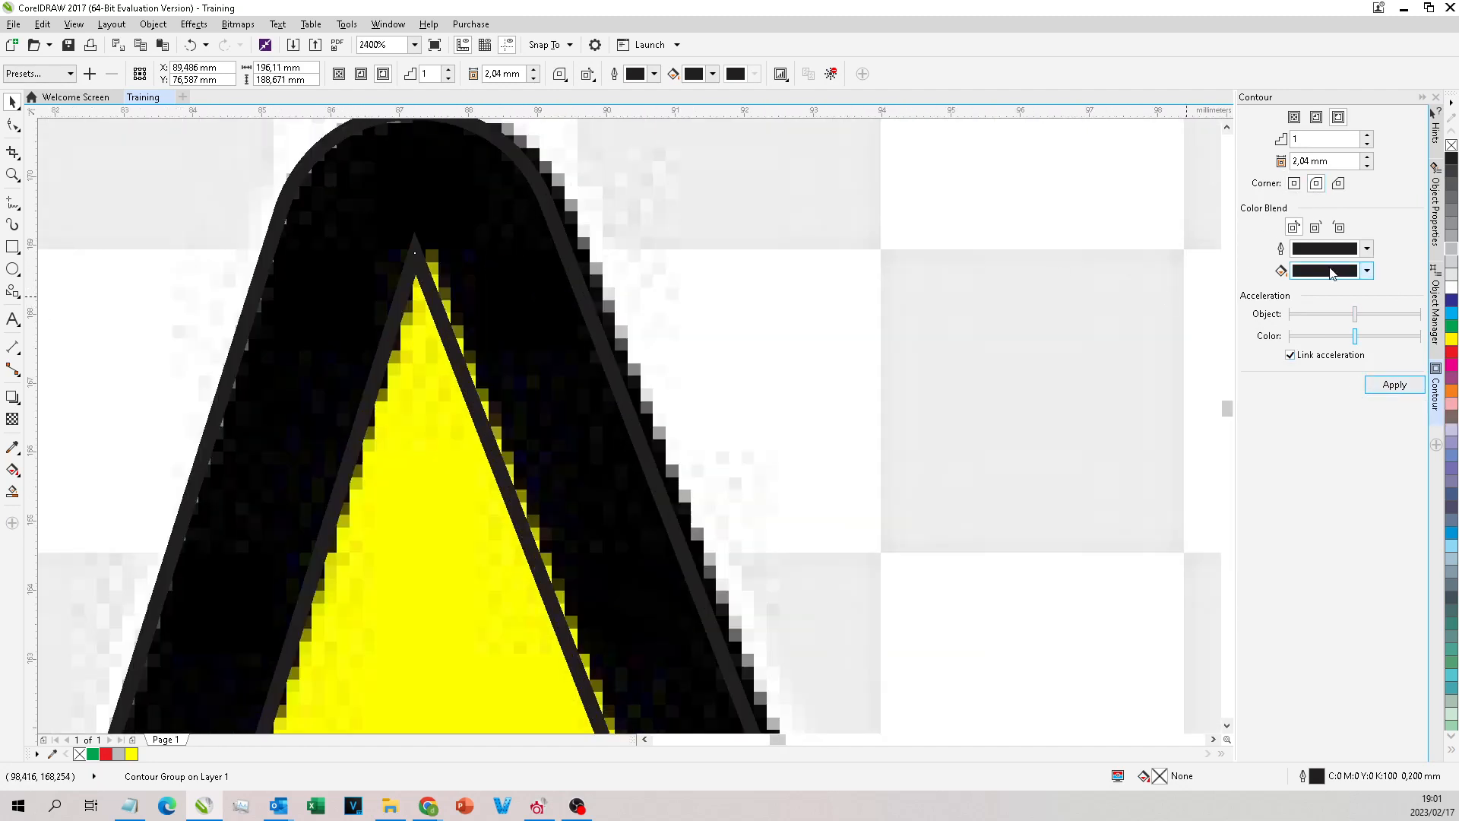
# Step: Try beveled corners on the star's contour, compare the top tip with the bitmap, and reapply rounded corners
pyautogui.click(1394, 385)
pyautogui.scroll(-4, 220, 175)
pyautogui.scroll(2, 267, 169)
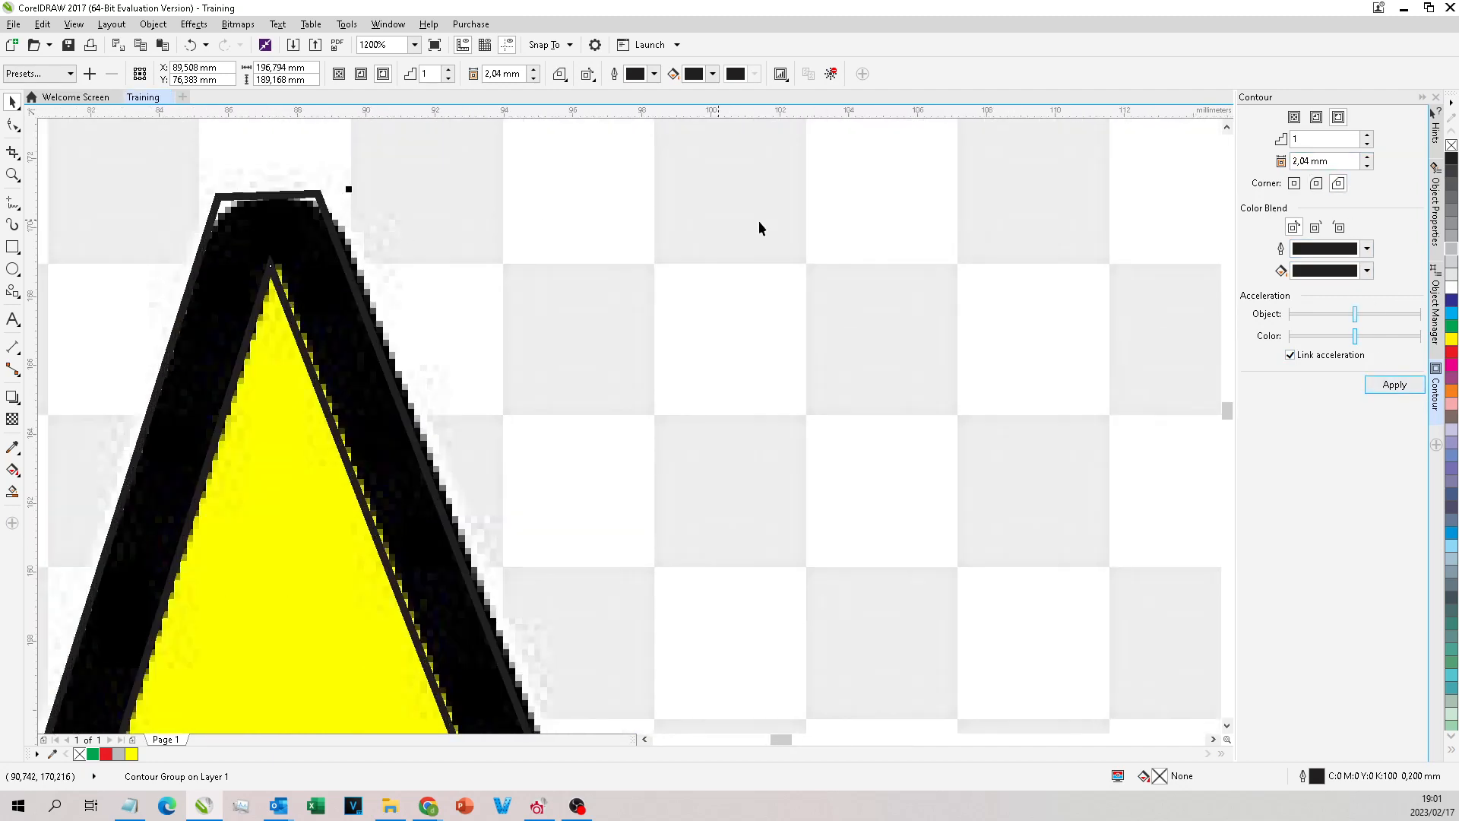
pyautogui.click(1315, 185)
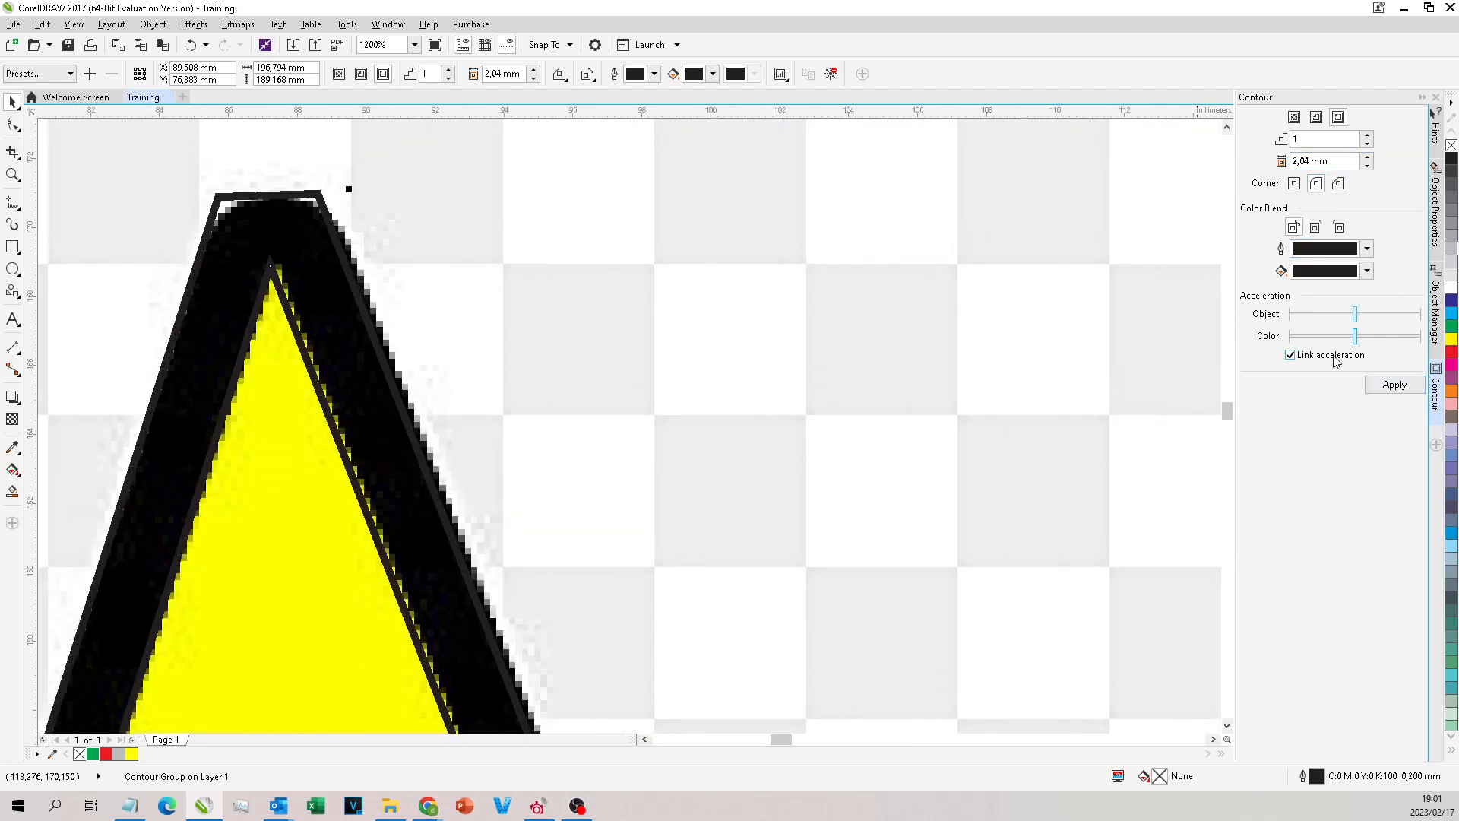
pyautogui.click(1394, 385)
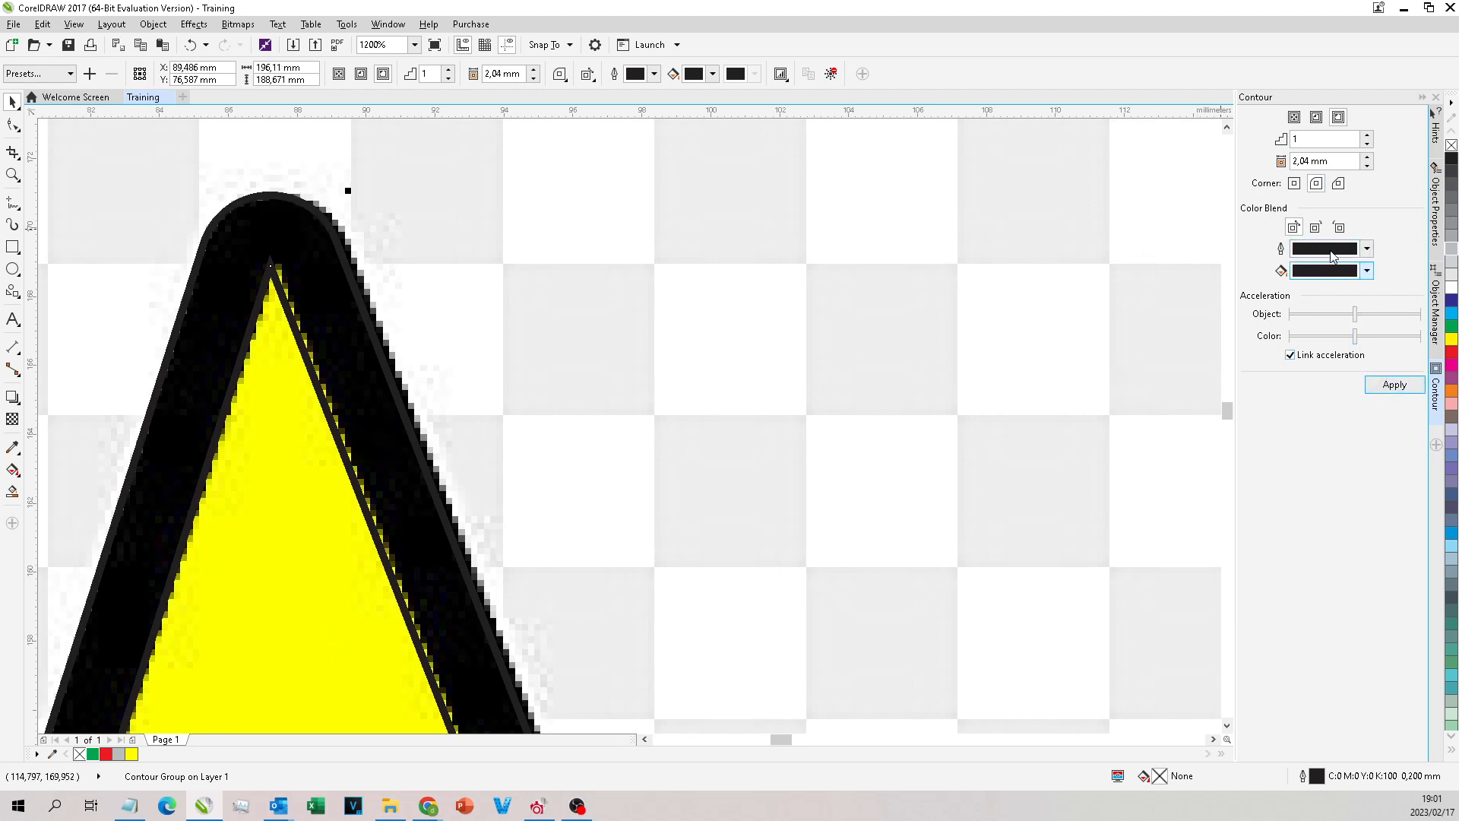
pyautogui.scroll(-2, 718, 117)
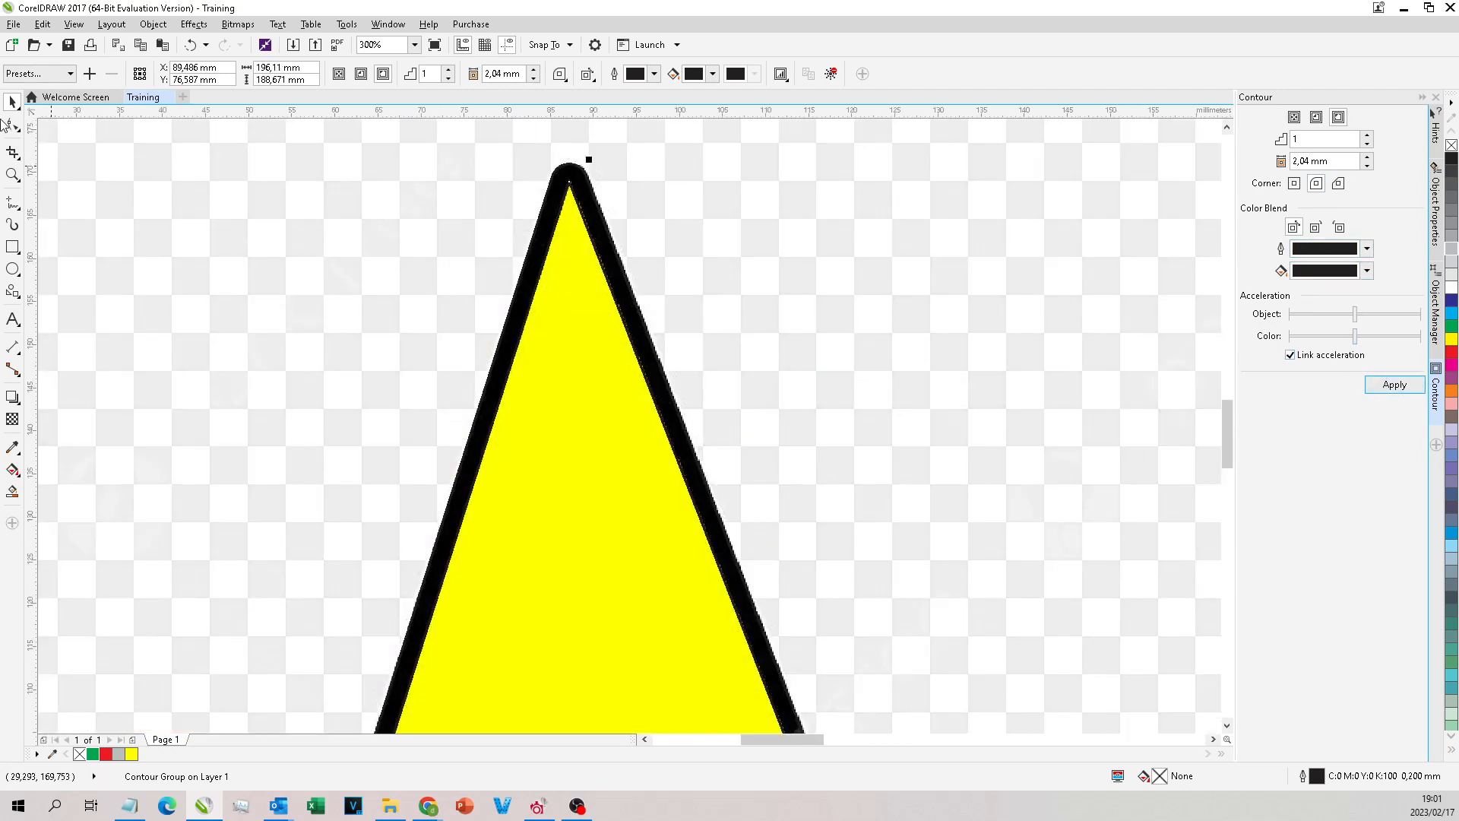
pyautogui.scroll(-6, 614, 174)
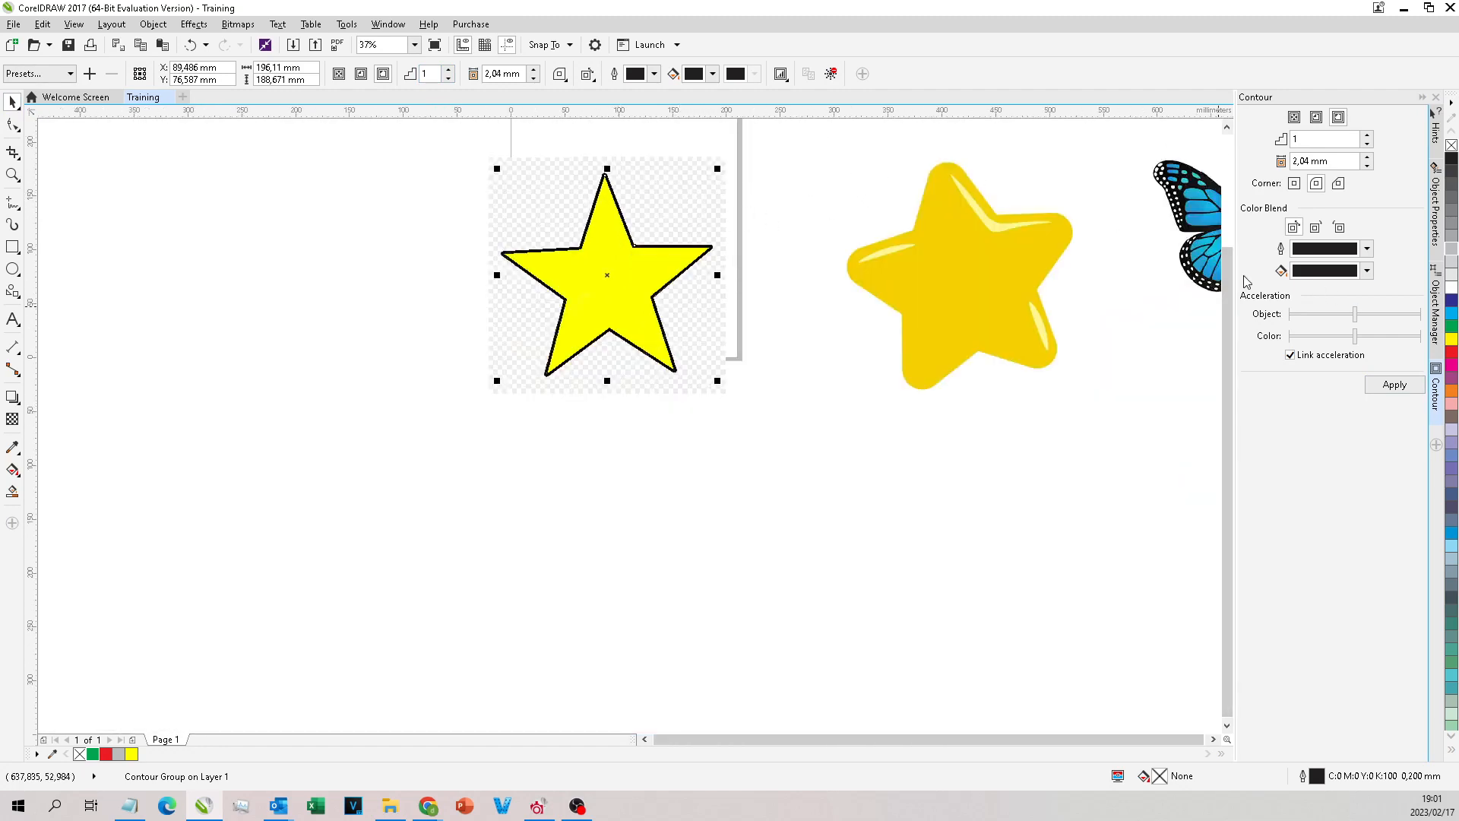
# Step: Move the star's contour group to the left of the bitmap and fill its inner curve with 30% Black
pyautogui.moveTo(871, 192); pyautogui.dragTo(860, 186)
pyautogui.moveTo(569, 250)
pyautogui.mouseDown()
pyautogui.moveTo(337, 311)
pyautogui.moveTo(308, 302)
pyautogui.mouseUp()
pyautogui.scroll(3, 338, 224)
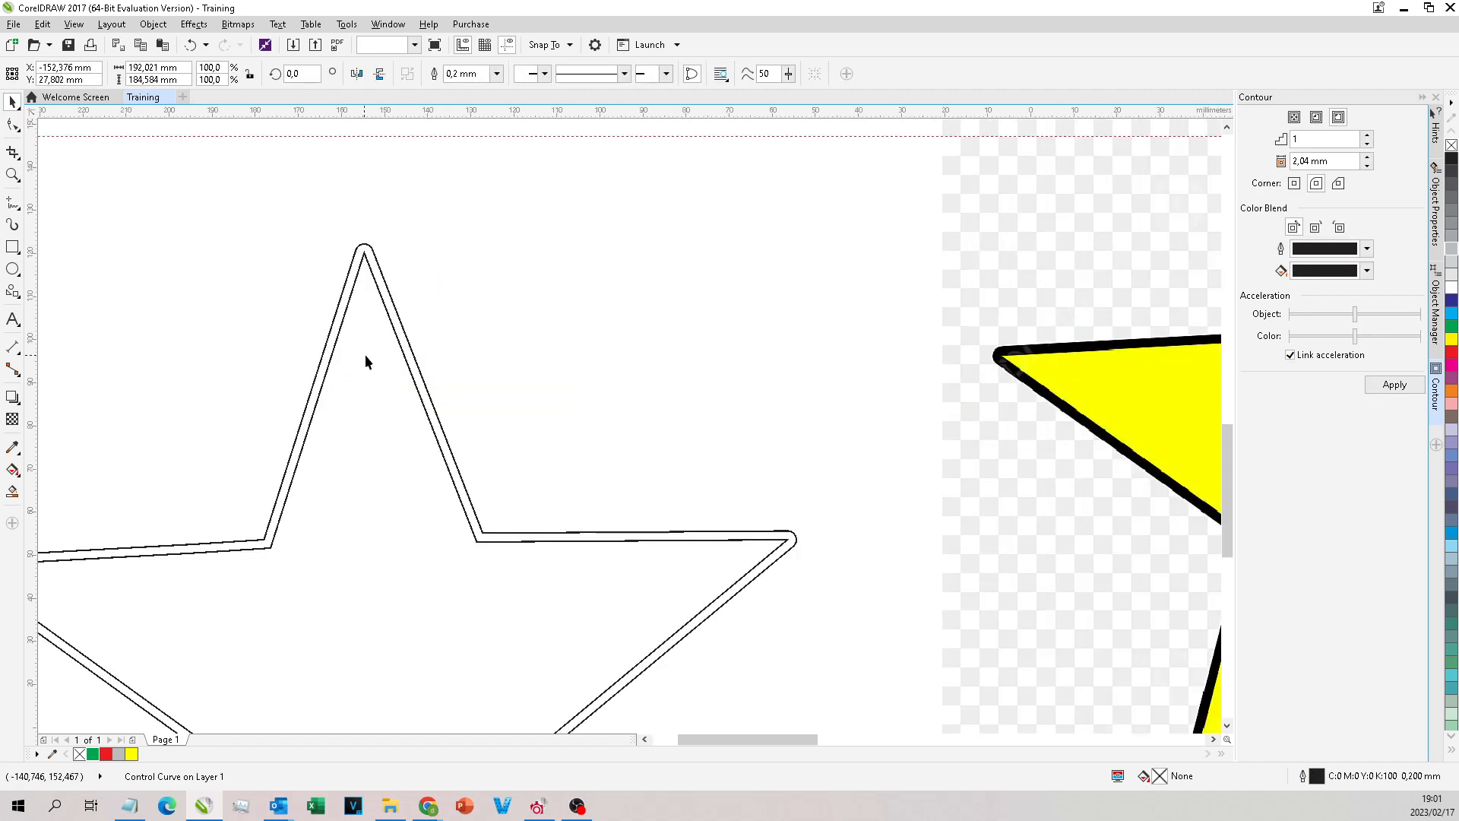
pyautogui.click(119, 754)
pyautogui.scroll(-2, 356, 375)
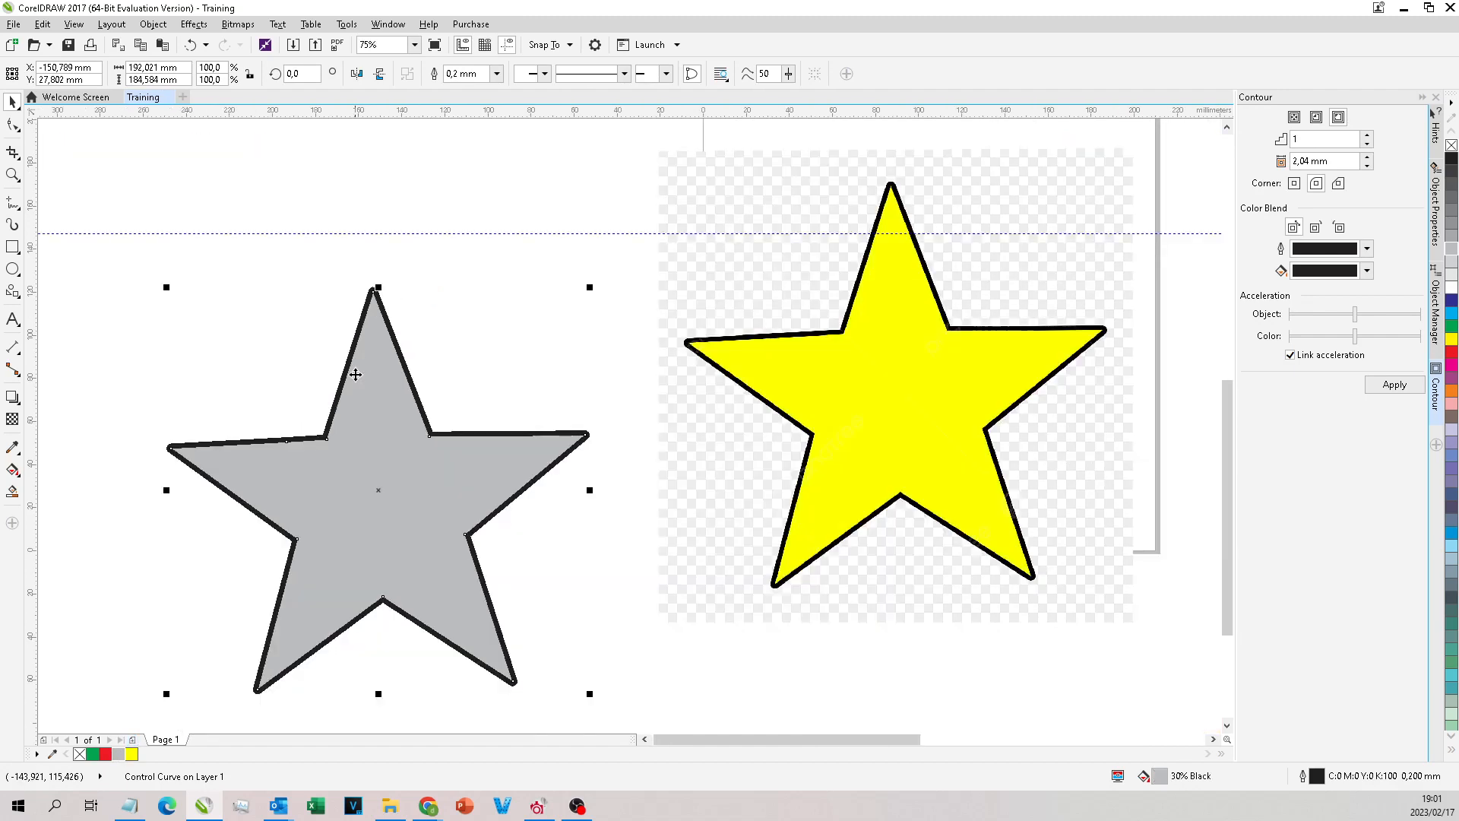
# Step: Reapply the 30% Black fill to the inner star and move the contour group up and to the right
pyautogui.click(94, 754)
pyautogui.click(119, 754)
pyautogui.scroll(2, 378, 281)
pyautogui.moveTo(361, 312); pyautogui.dragTo(417, 251)
pyautogui.moveTo(367, 345); pyautogui.dragTo(443, 272)
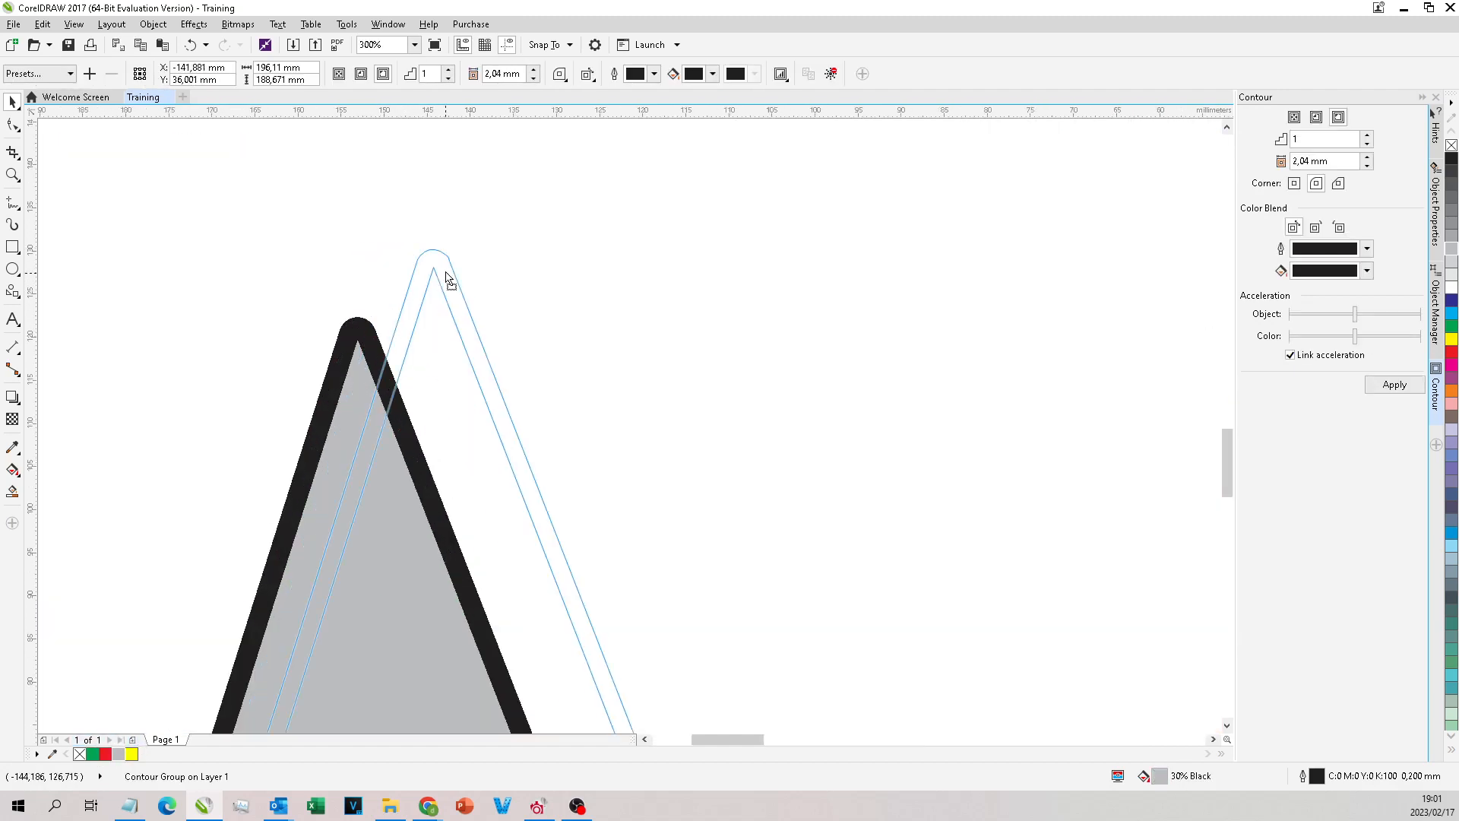
# Step: Undo the contour group's moves and gray fill to bring it back over the star bitmap
pyautogui.scroll(-2, 352, 311)
pyautogui.hotkey('ctrl', 'z')
pyautogui.hotkey('ctrl', 'z')
pyautogui.hotkey('ctrl', 'z')
pyautogui.hotkey('ctrl', 'z')
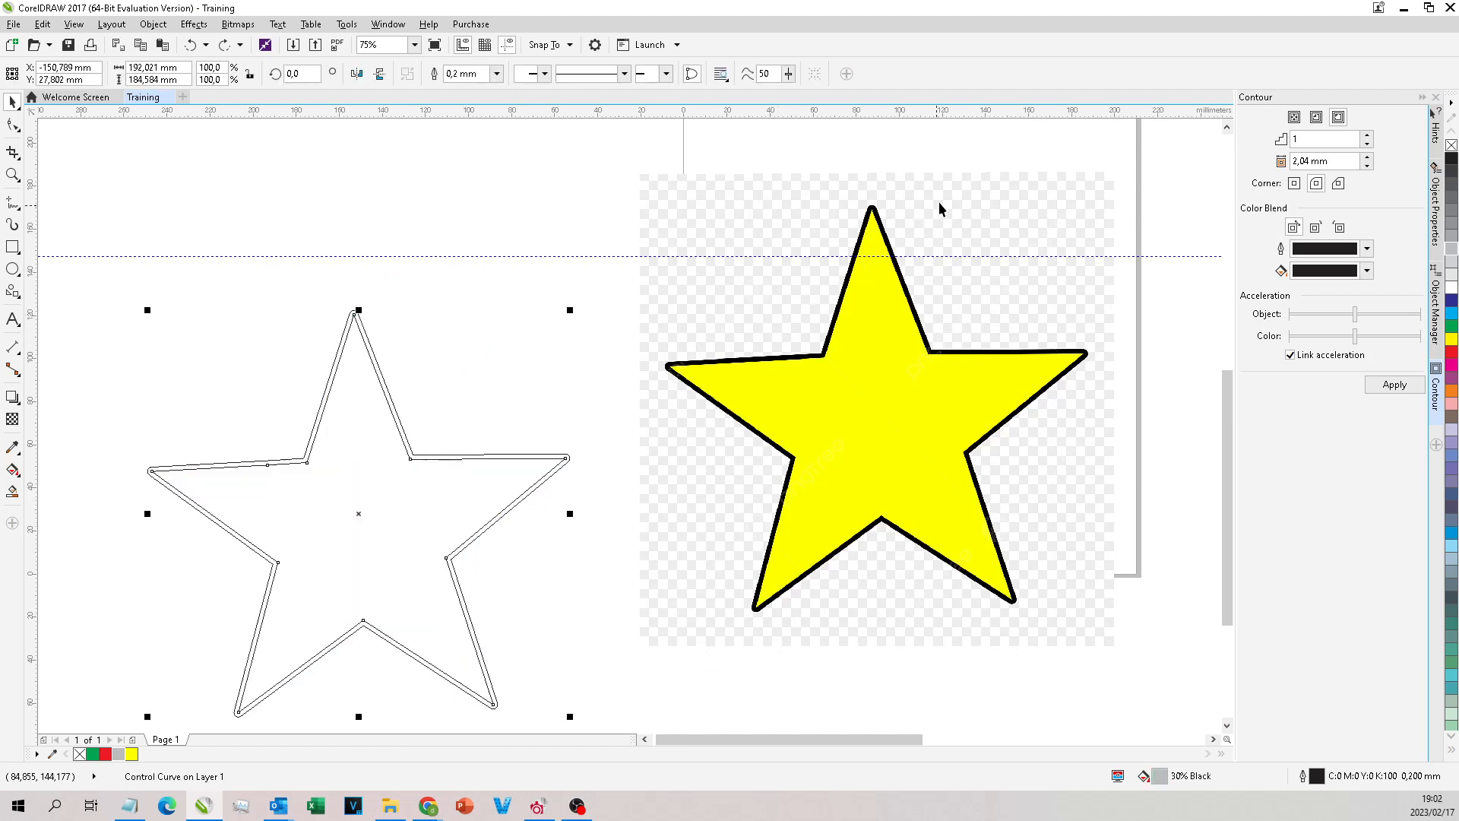
pyautogui.hotkey('ctrl', 'z')
pyautogui.hotkey('ctrl', 'z')
pyautogui.hotkey('ctrl', 'z')
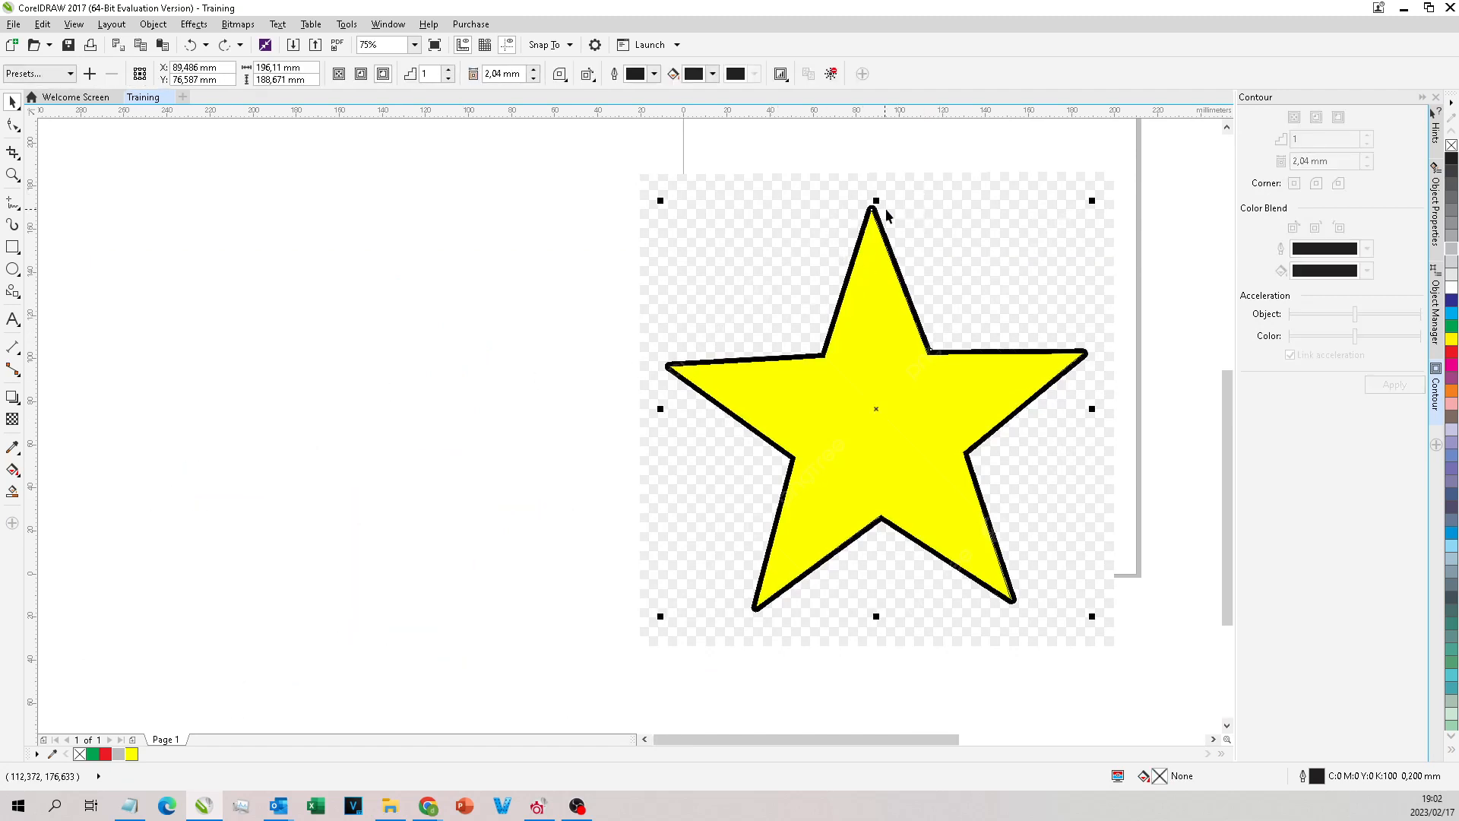
# Step: Fill the traced star with red and deselect it
pyautogui.scroll(2, 999, 187)
pyautogui.click(106, 754)
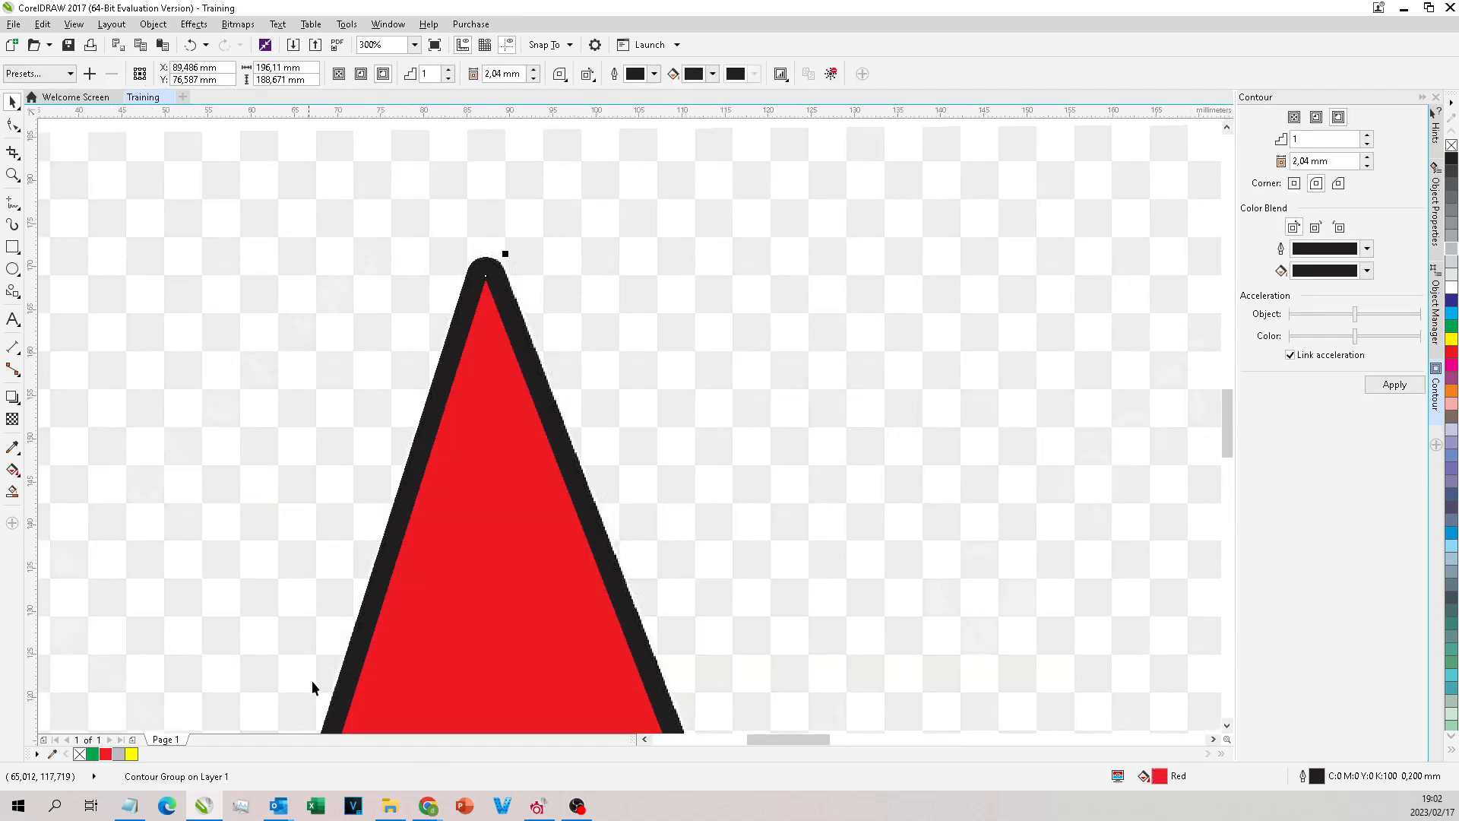
pyautogui.click(547, 329)
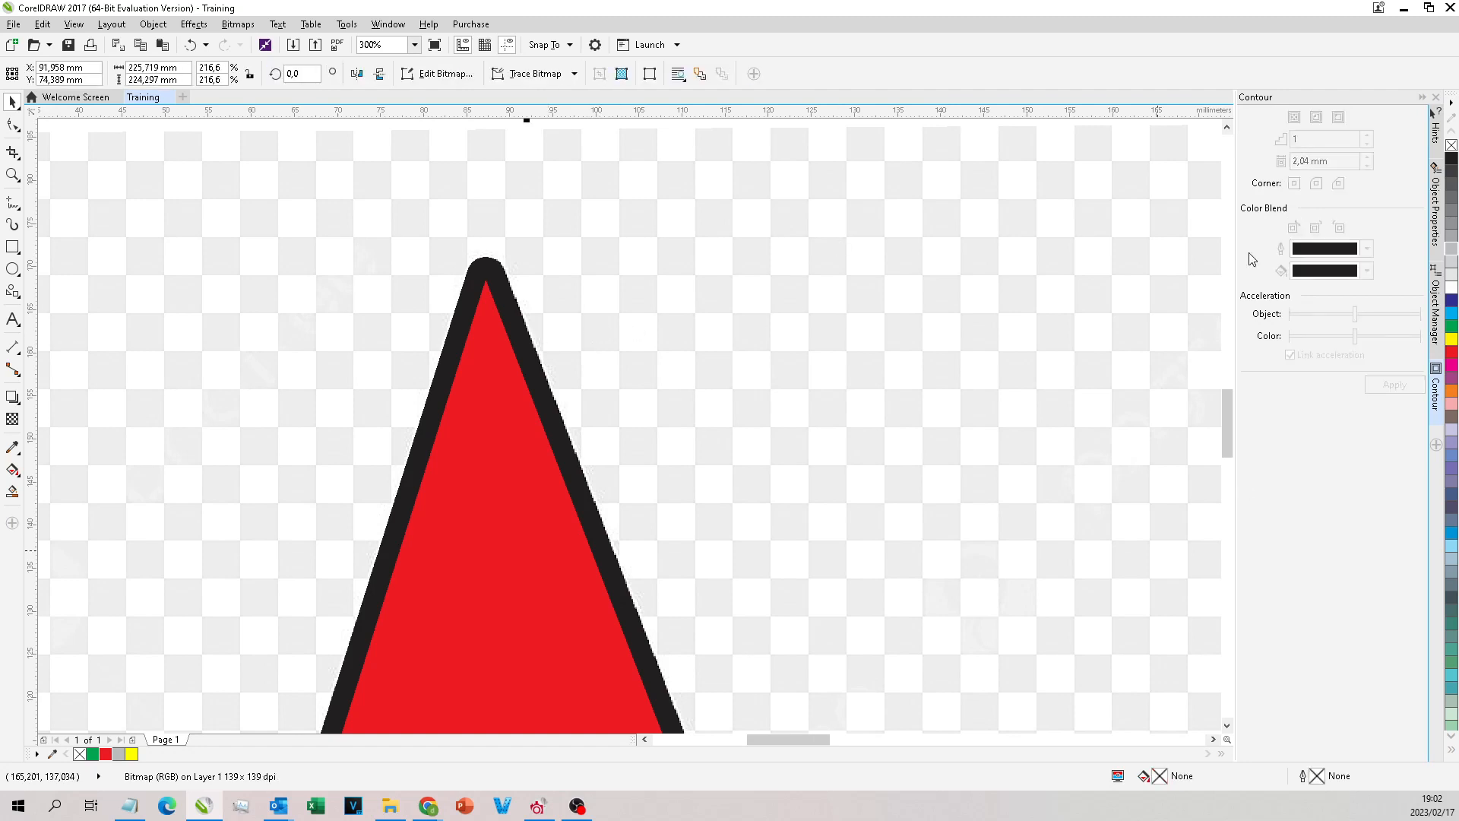
# Step: Try moving the red star separately from its black contour after breaking them apart, and undo both changes
pyautogui.moveTo(481, 417); pyautogui.dragTo(628, 358)
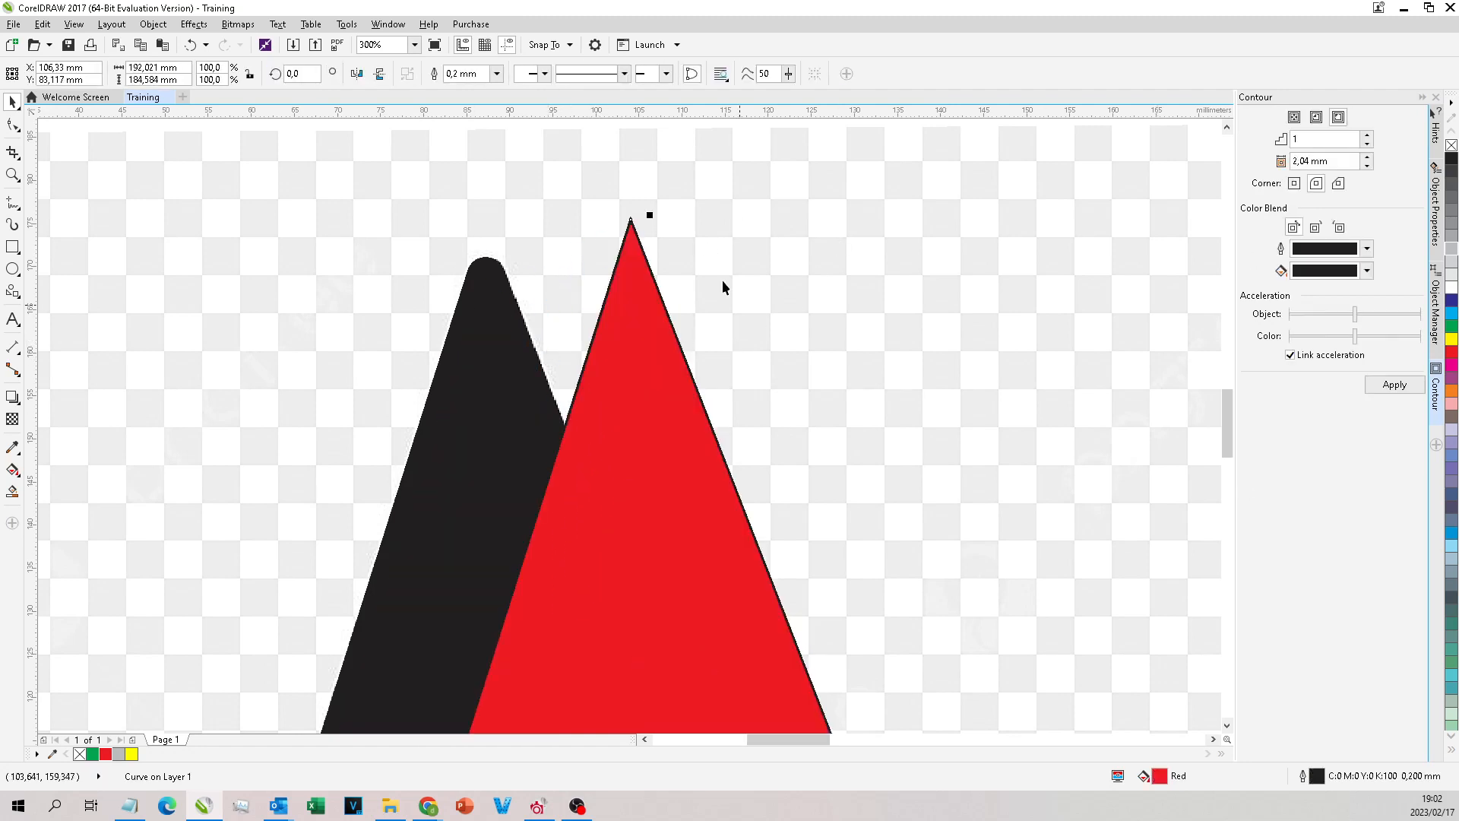
pyautogui.hotkey('ctrl', 'z')
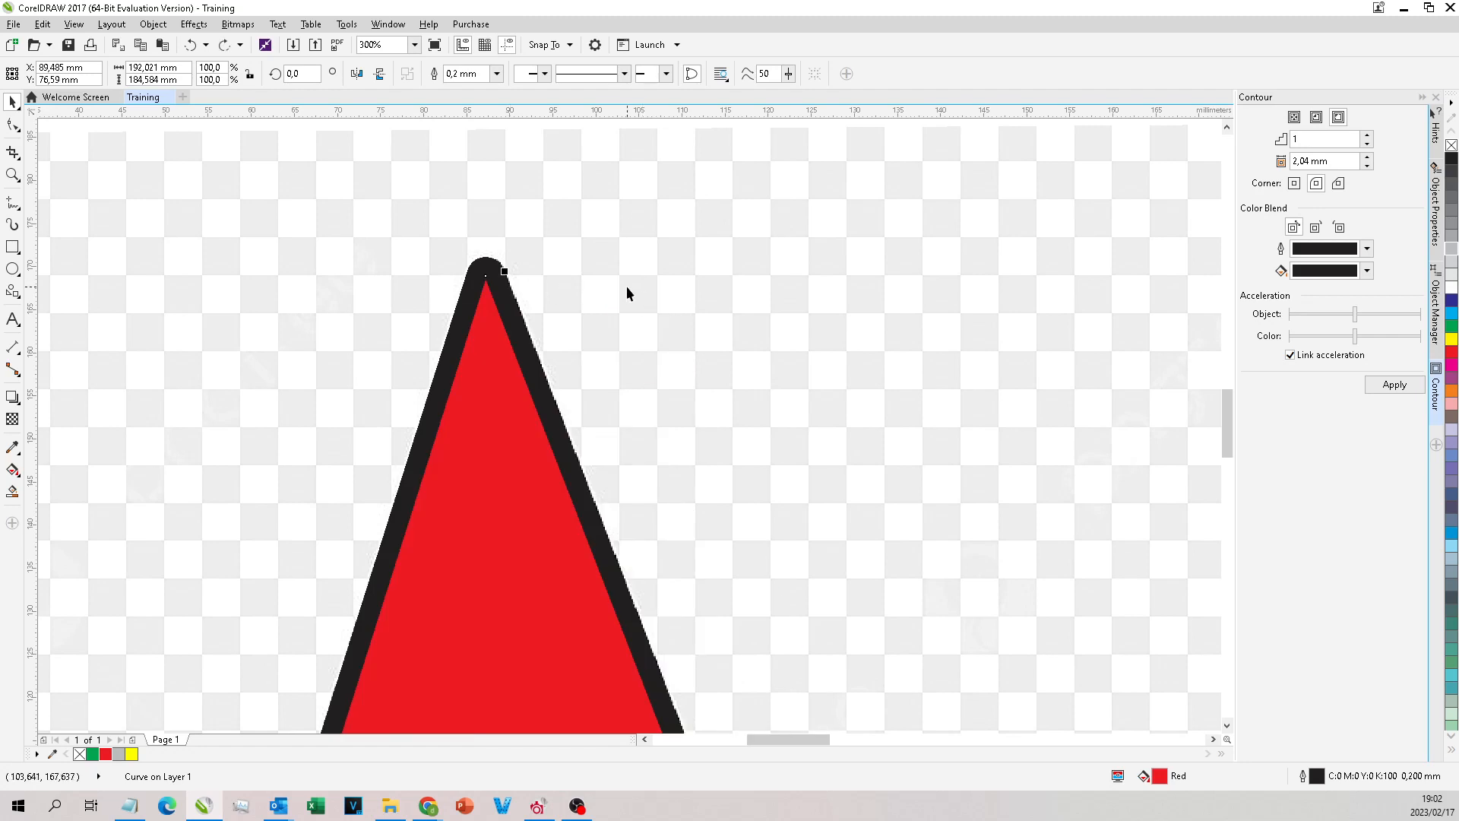
pyautogui.hotkey('ctrl', 'z')
# Step: Try moving the red star together with its linked contour and undo each move
pyautogui.scroll(-2, 538, 212)
pyautogui.click(472, 299)
pyautogui.moveTo(542, 313); pyautogui.dragTo(701, 405)
pyautogui.hotkey('ctrl', 'z')
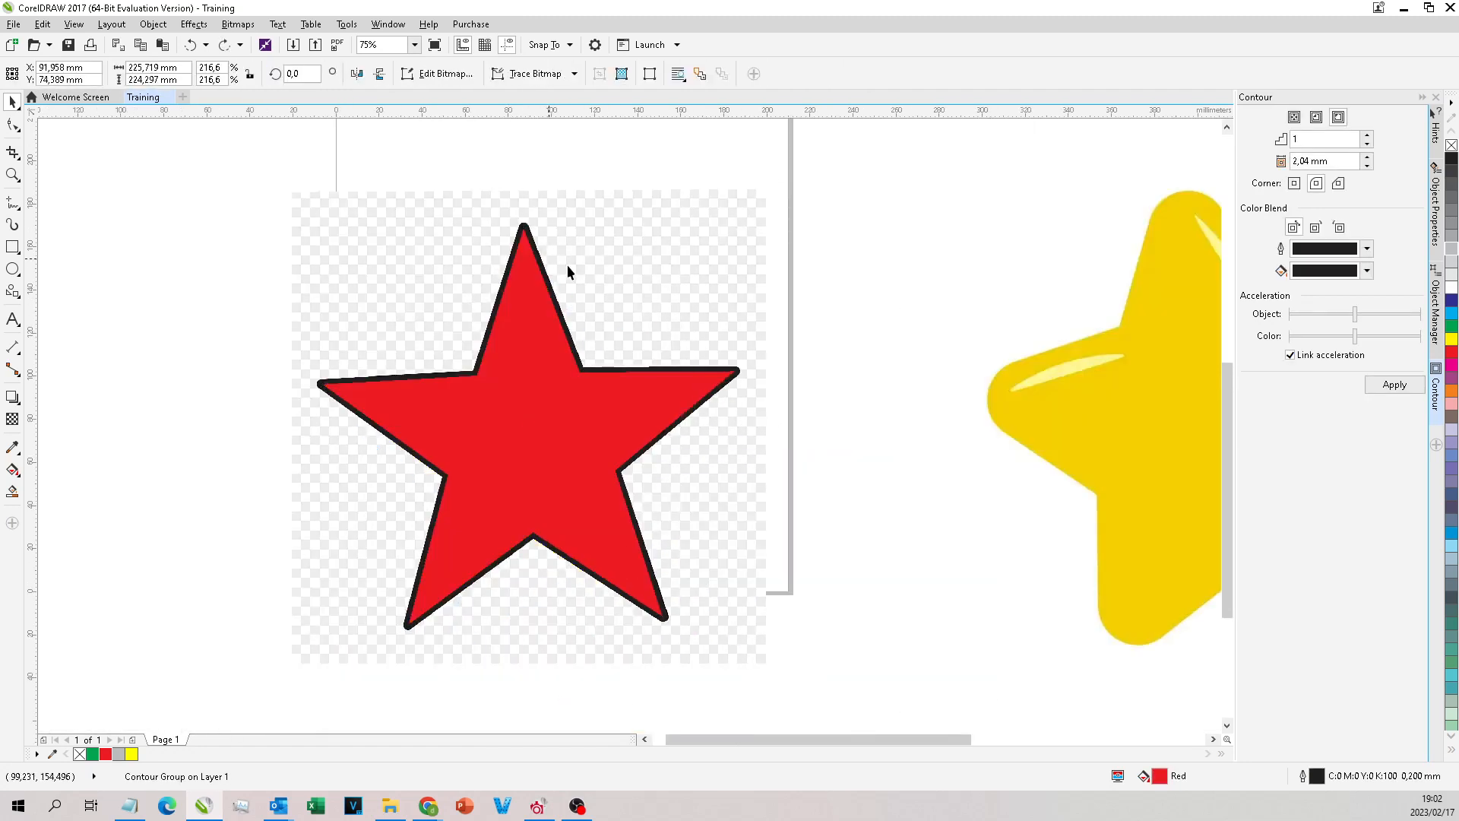
pyautogui.scroll(2, 573, 263)
pyautogui.click(508, 313)
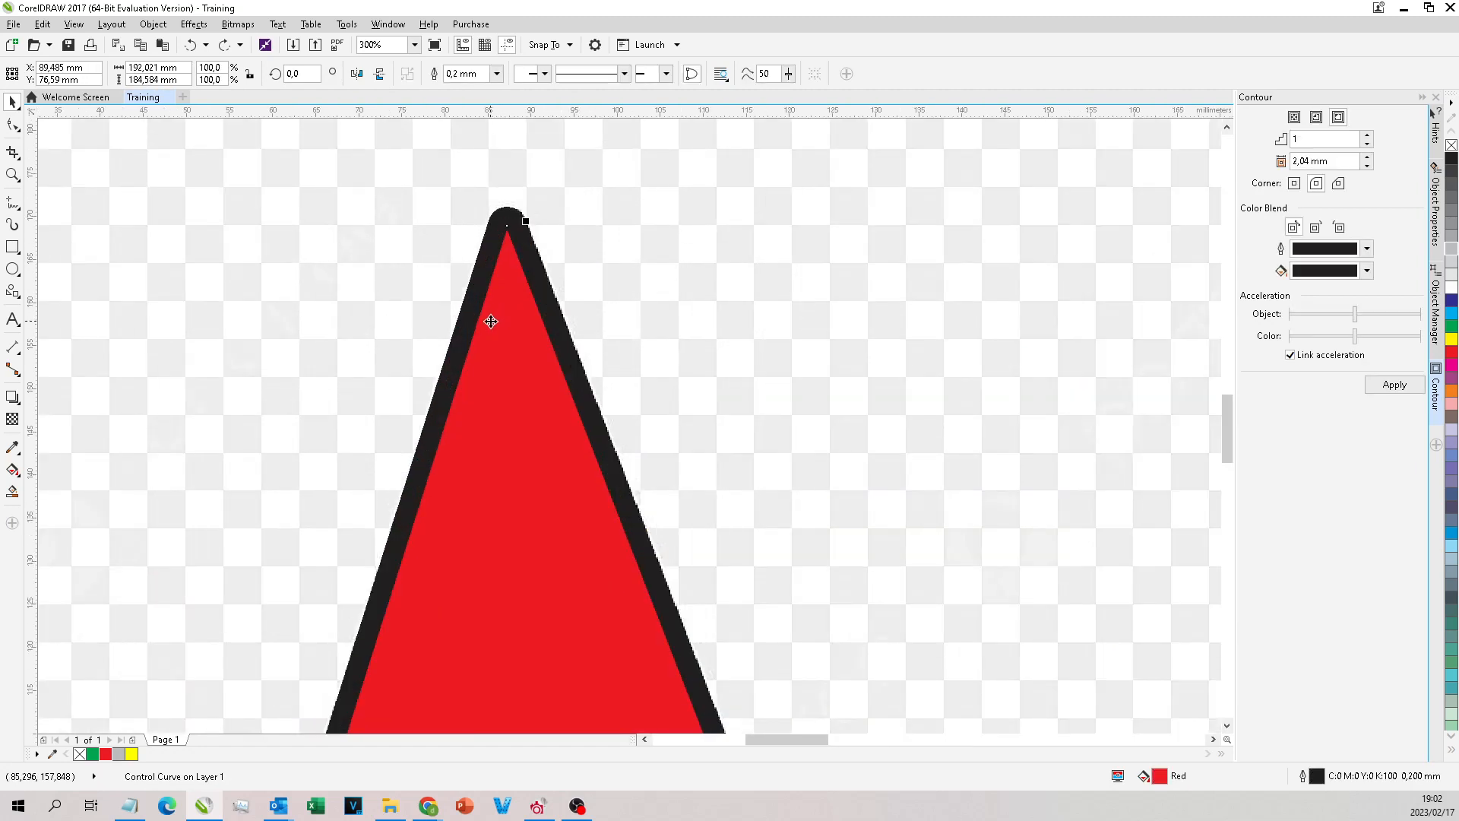
pyautogui.click(690, 175)
pyautogui.moveTo(495, 298); pyautogui.dragTo(601, 308)
pyautogui.hotkey('ctrl', 'z')
# Step: Select the star's contour group and break it apart into separate objects, and look through the grouping commands
pyautogui.click(517, 218)
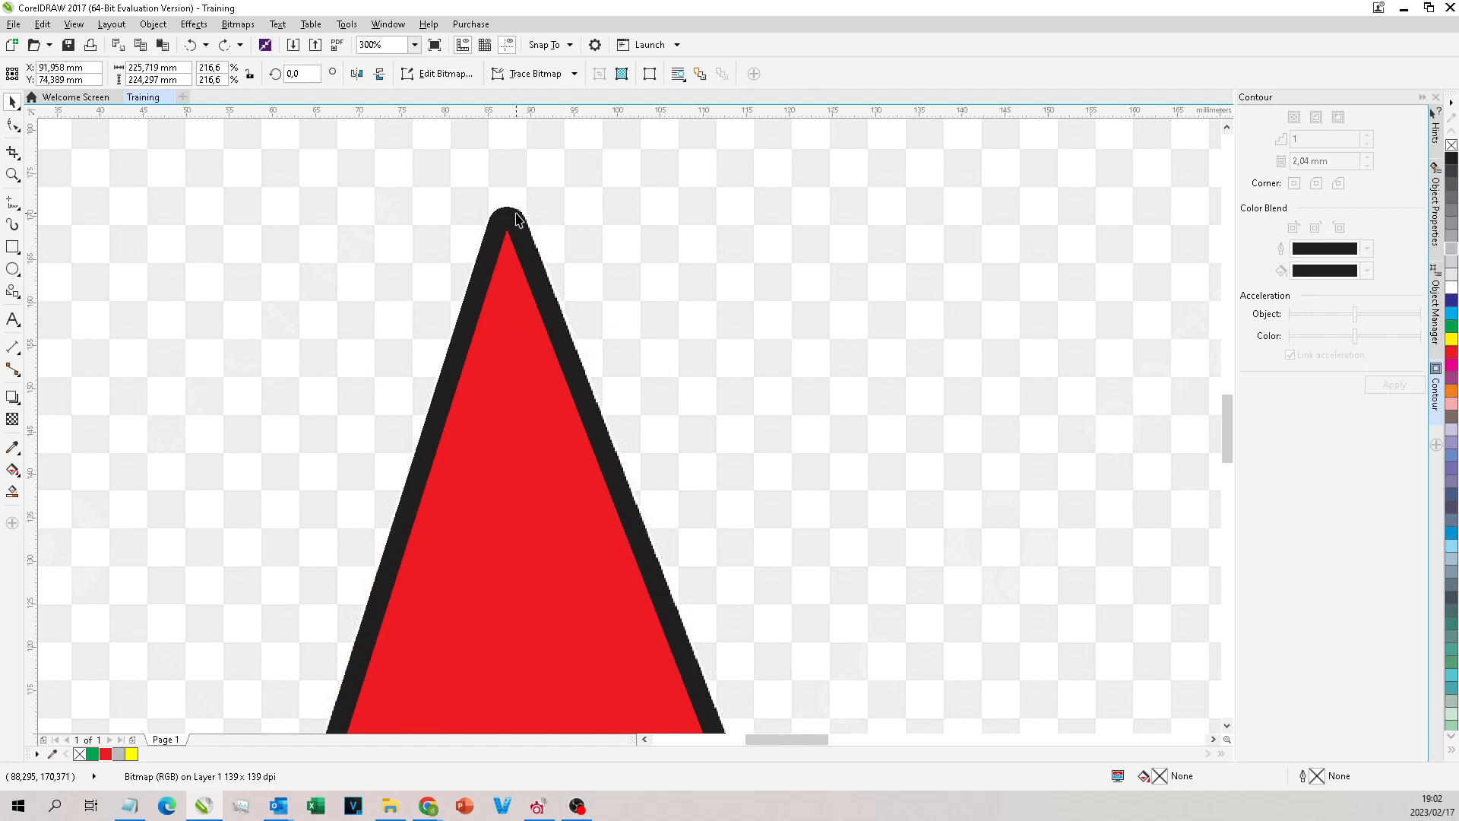
pyautogui.click(515, 220)
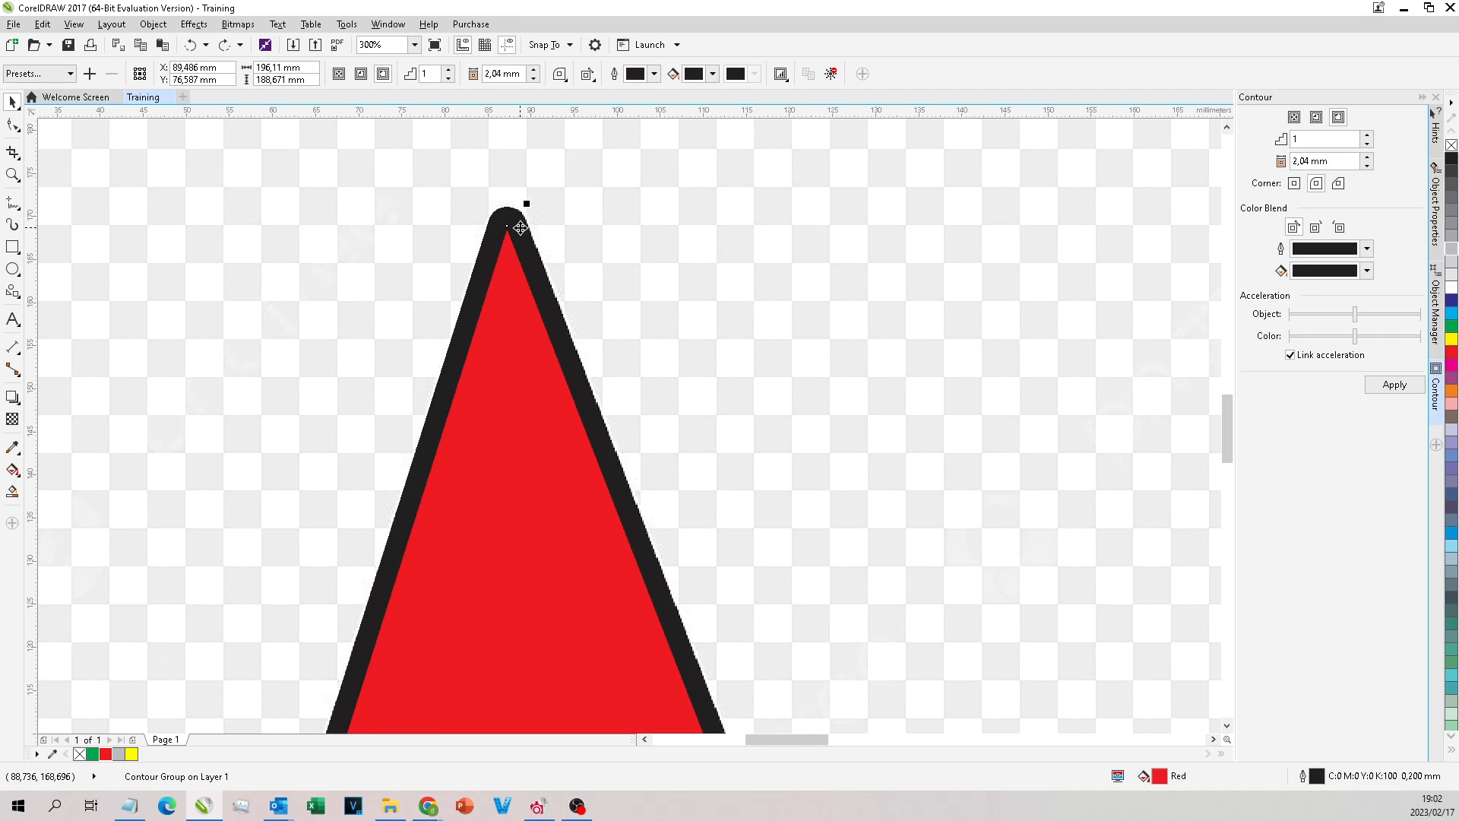
pyautogui.keyDown('shift'); pyautogui.click(632, 202); pyautogui.keyUp('shift')
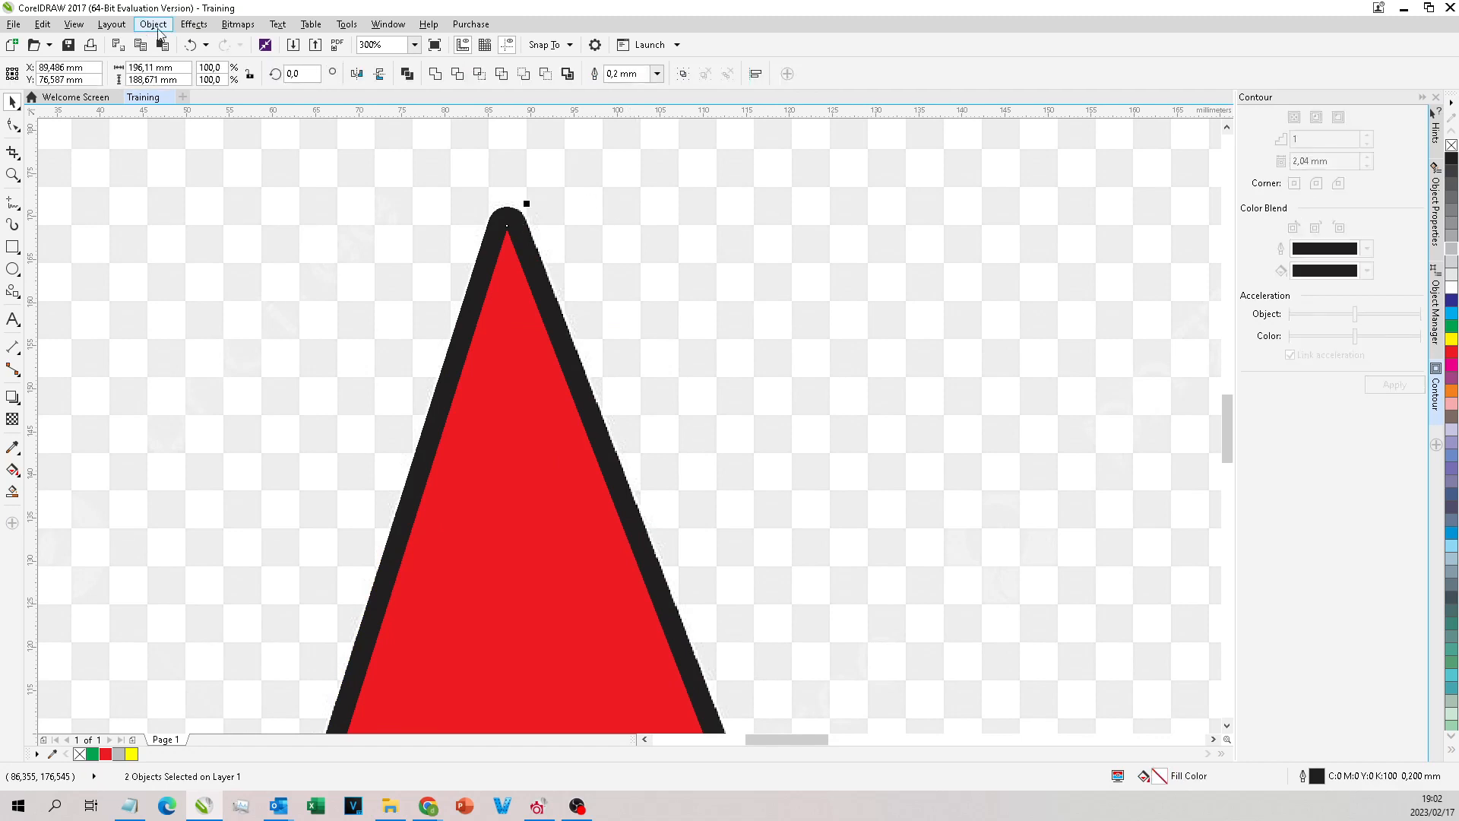
pyautogui.click(186, 25)
pyautogui.moveTo(153, 24)
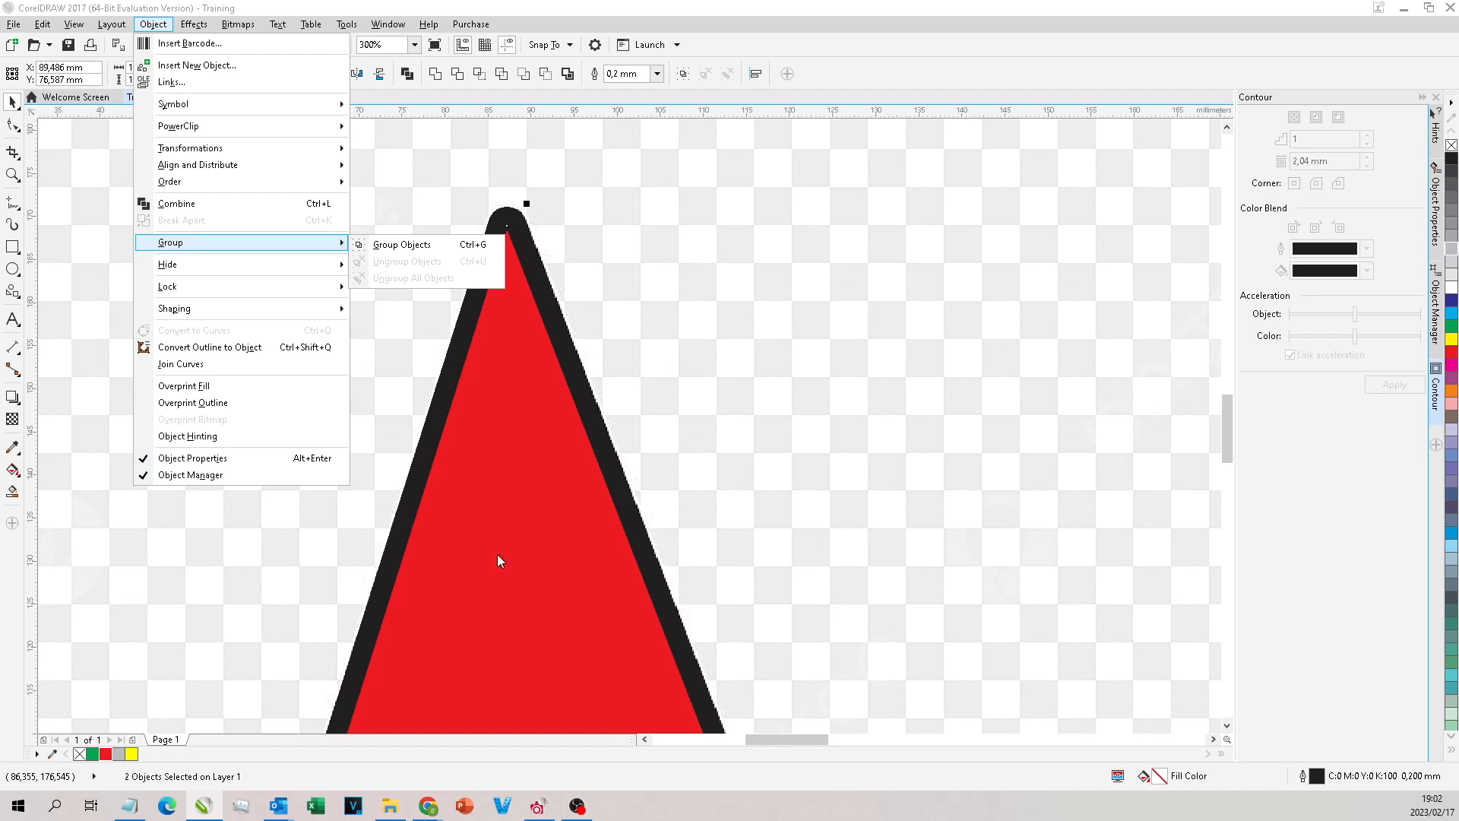
pyautogui.click(537, 360)
pyautogui.scroll(-1, 538, 361)
pyautogui.click(635, 193)
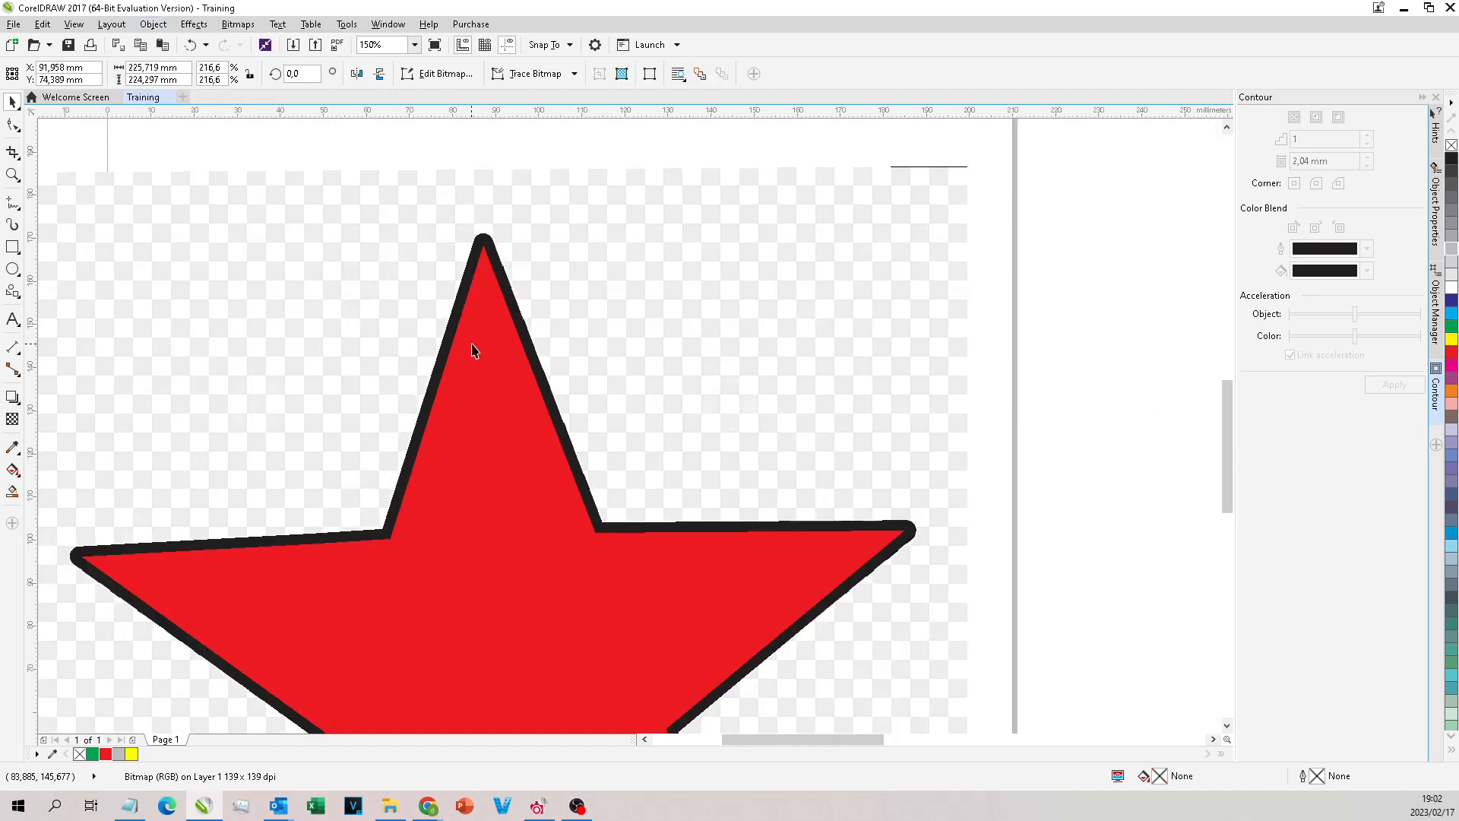
# Step: Select both the red star and its black contour shape and move them to the left of the bitmap
pyautogui.click(471, 349)
pyautogui.scroll(-2, 621, 322)
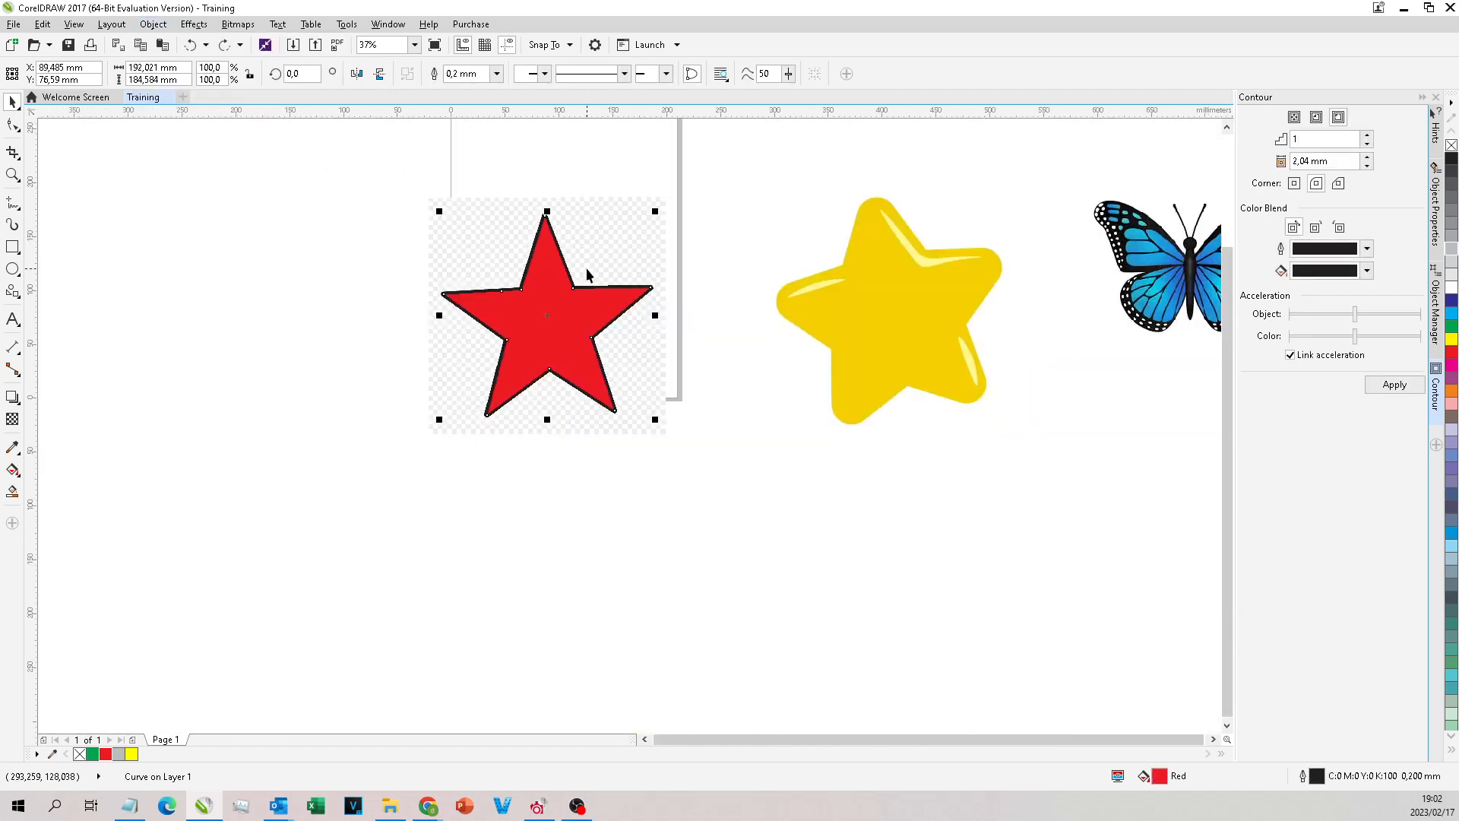
pyautogui.scroll(1, 594, 265)
pyautogui.scroll(-1, 795, 185)
pyautogui.moveTo(807, 156); pyautogui.dragTo(507, 387)
pyautogui.moveTo(635, 253); pyautogui.dragTo(350, 253)
pyautogui.scroll(1, 511, 190)
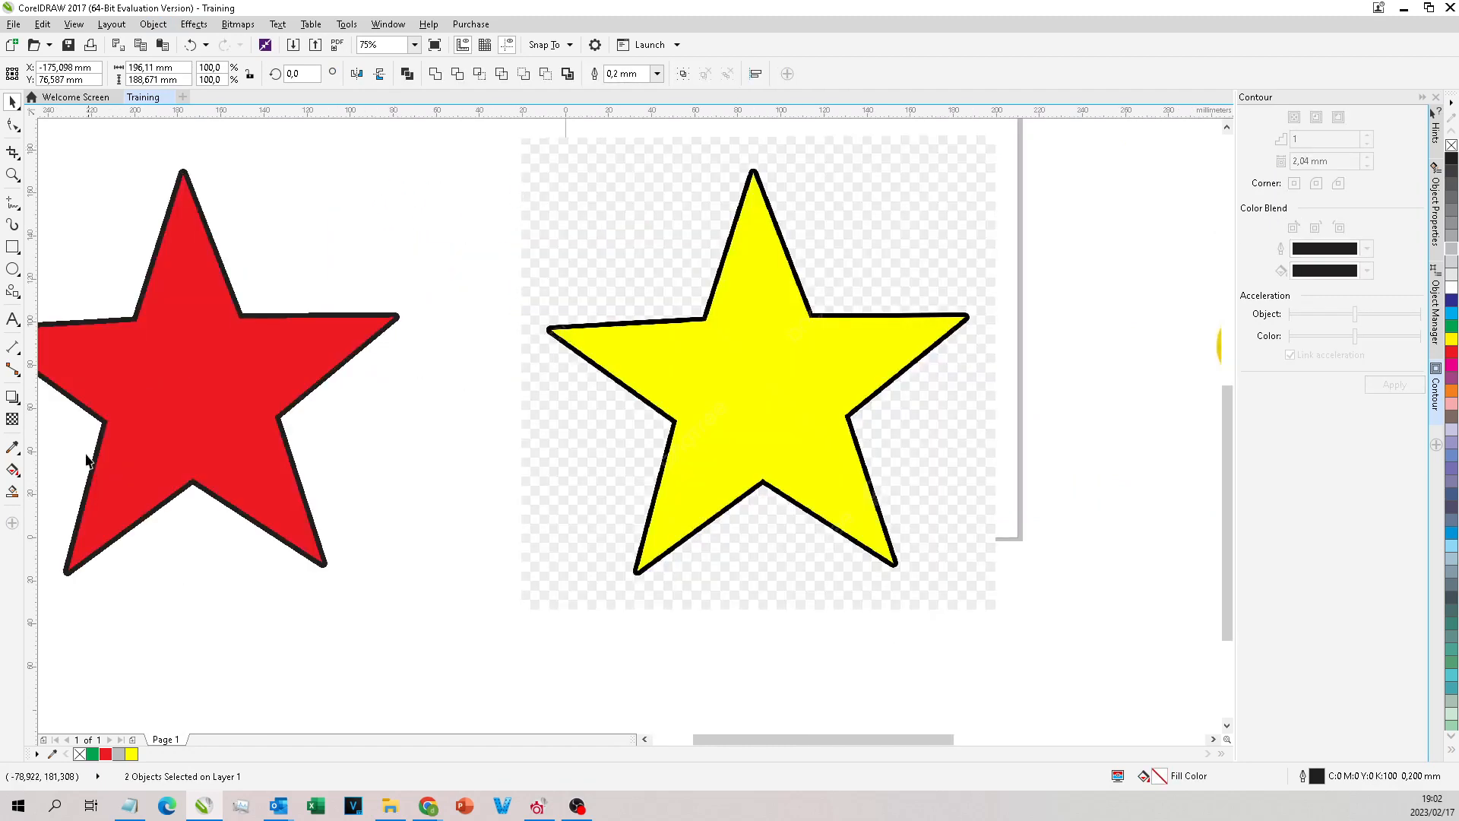
pyautogui.click(224, 235)
pyautogui.click(131, 754)
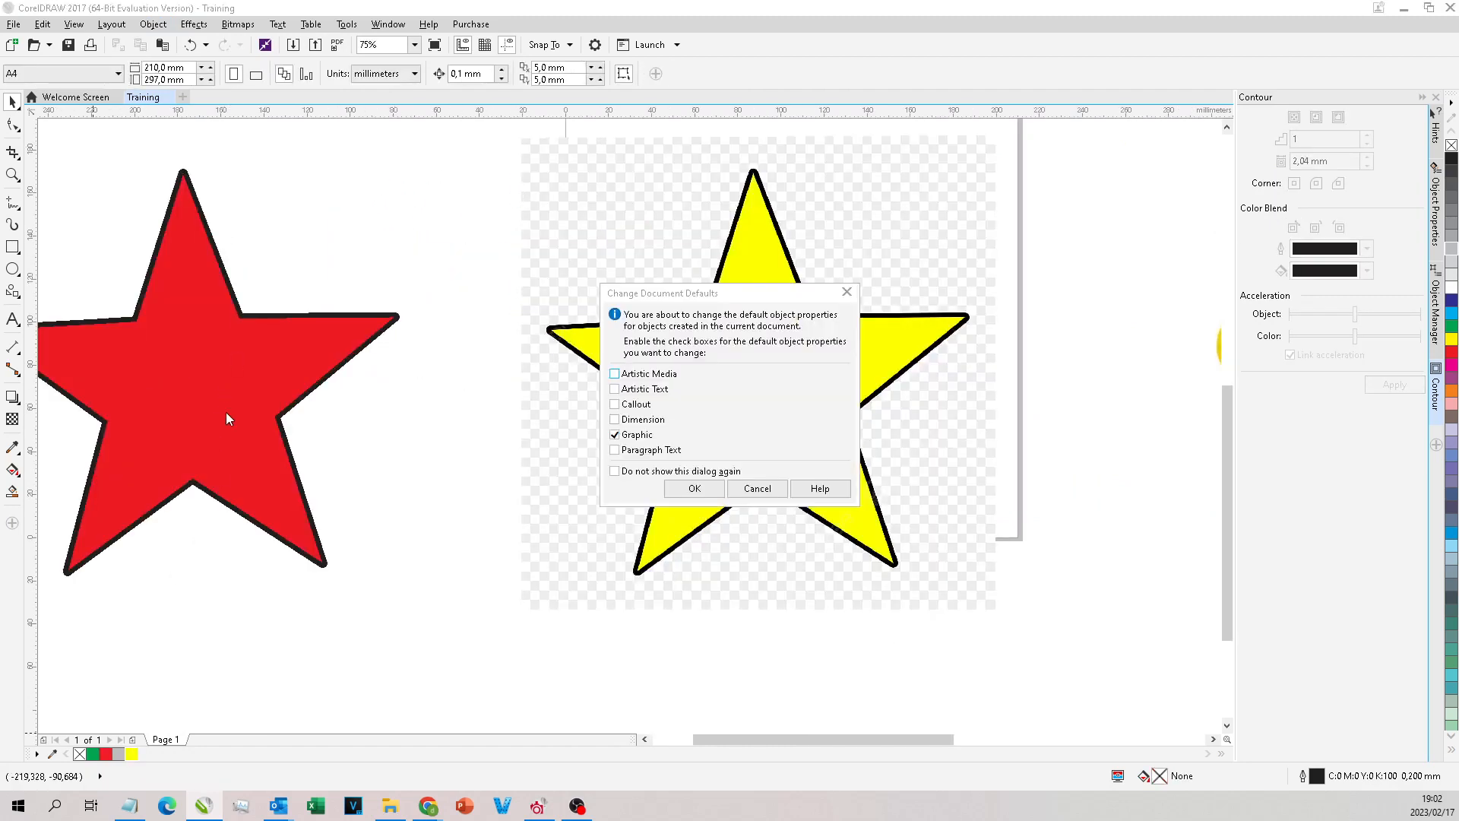
pyautogui.press('Escape')
# Step: Fill the inner curve of the separated red star with yellow (#FFFF00)
pyautogui.click(203, 329)
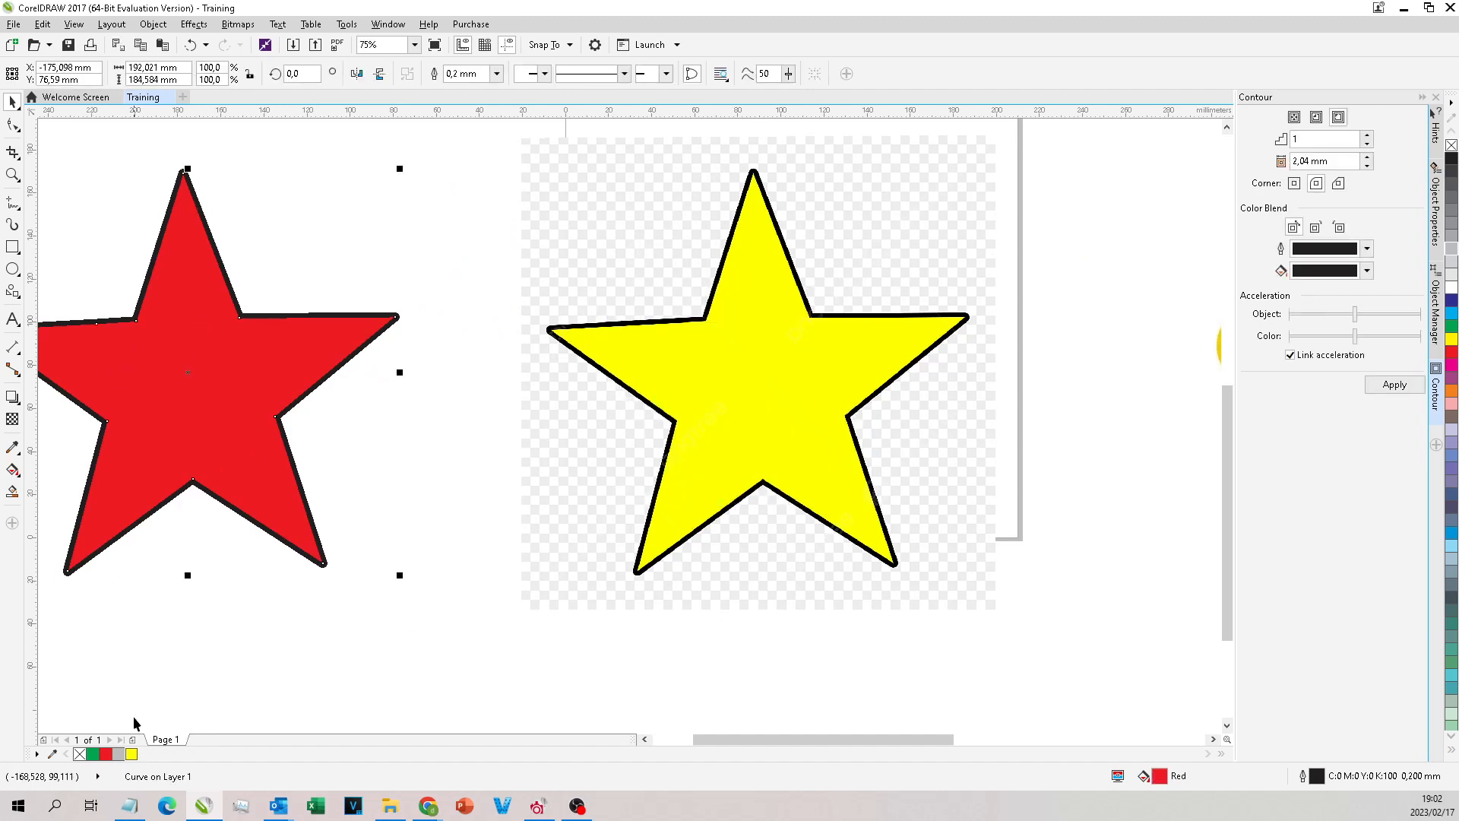
pyautogui.click(130, 753)
pyautogui.scroll(-4, 368, 547)
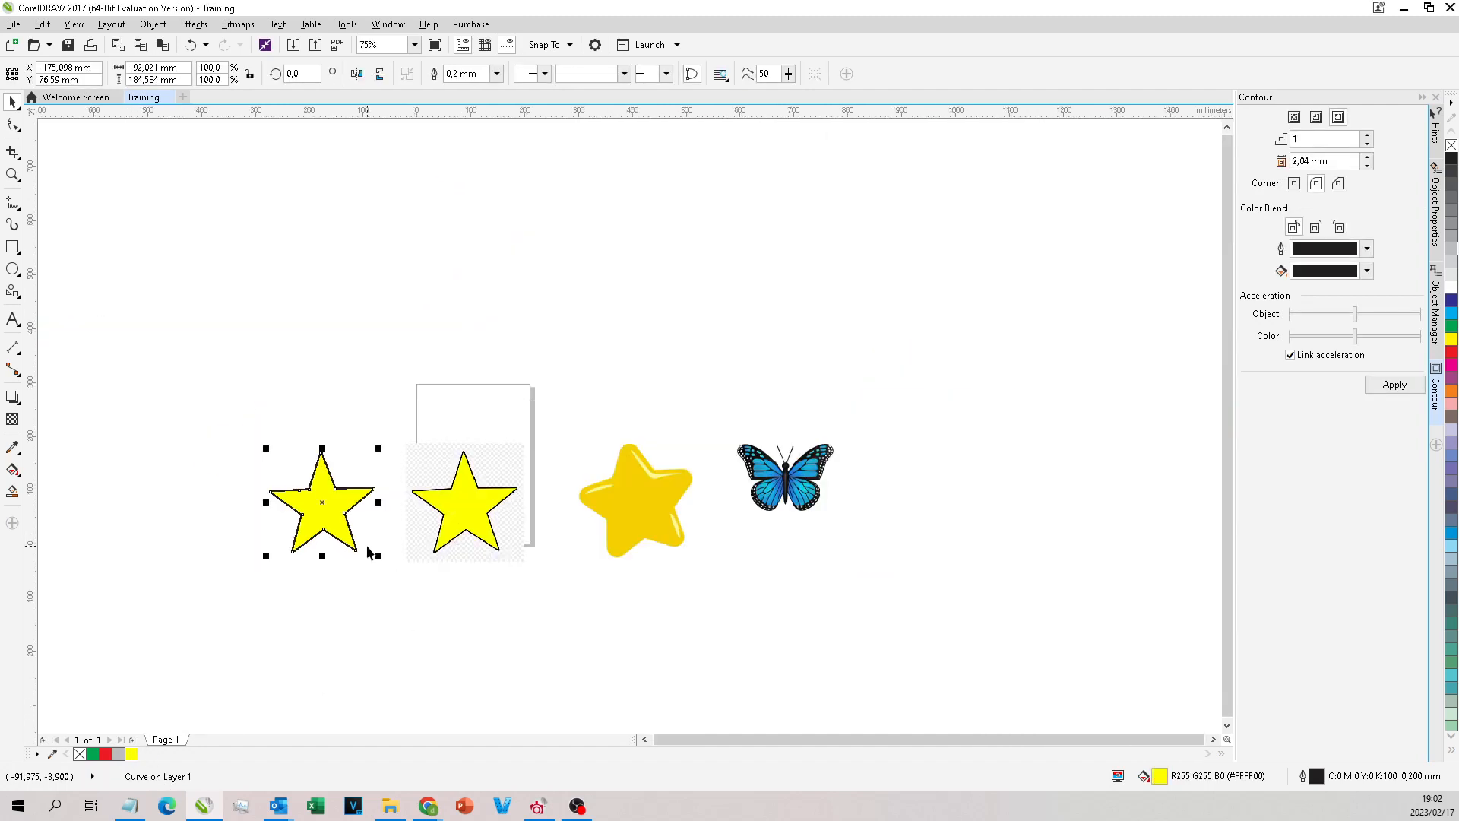
# Step: Move the star bitmap slightly down and to the left, closer to the traced yellow star
pyautogui.scroll(2, 431, 526)
pyautogui.moveTo(517, 500); pyautogui.dragTo(501, 487)
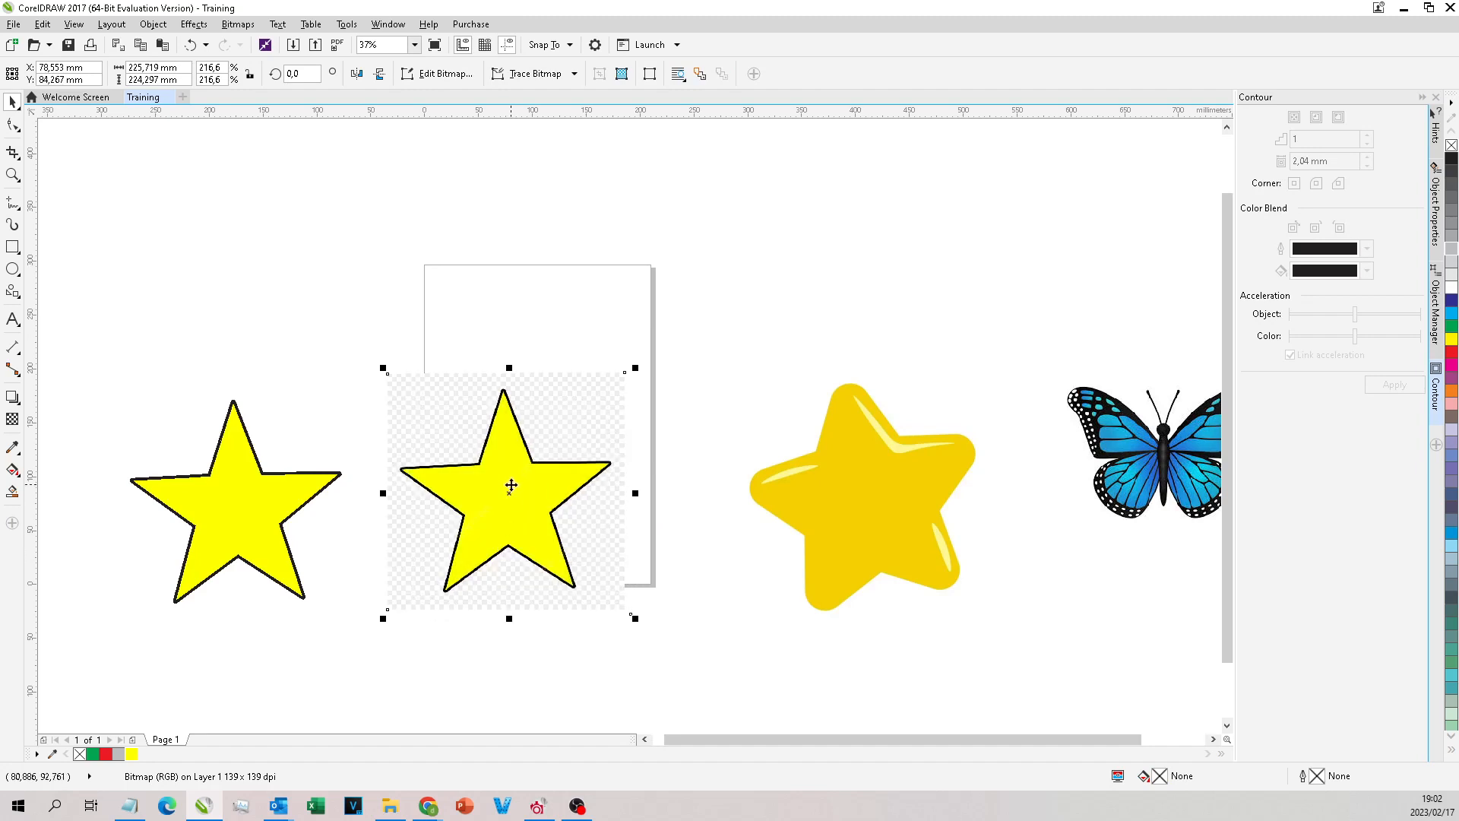
pyautogui.scroll(2, 512, 486)
pyautogui.scroll(-4, 586, 466)
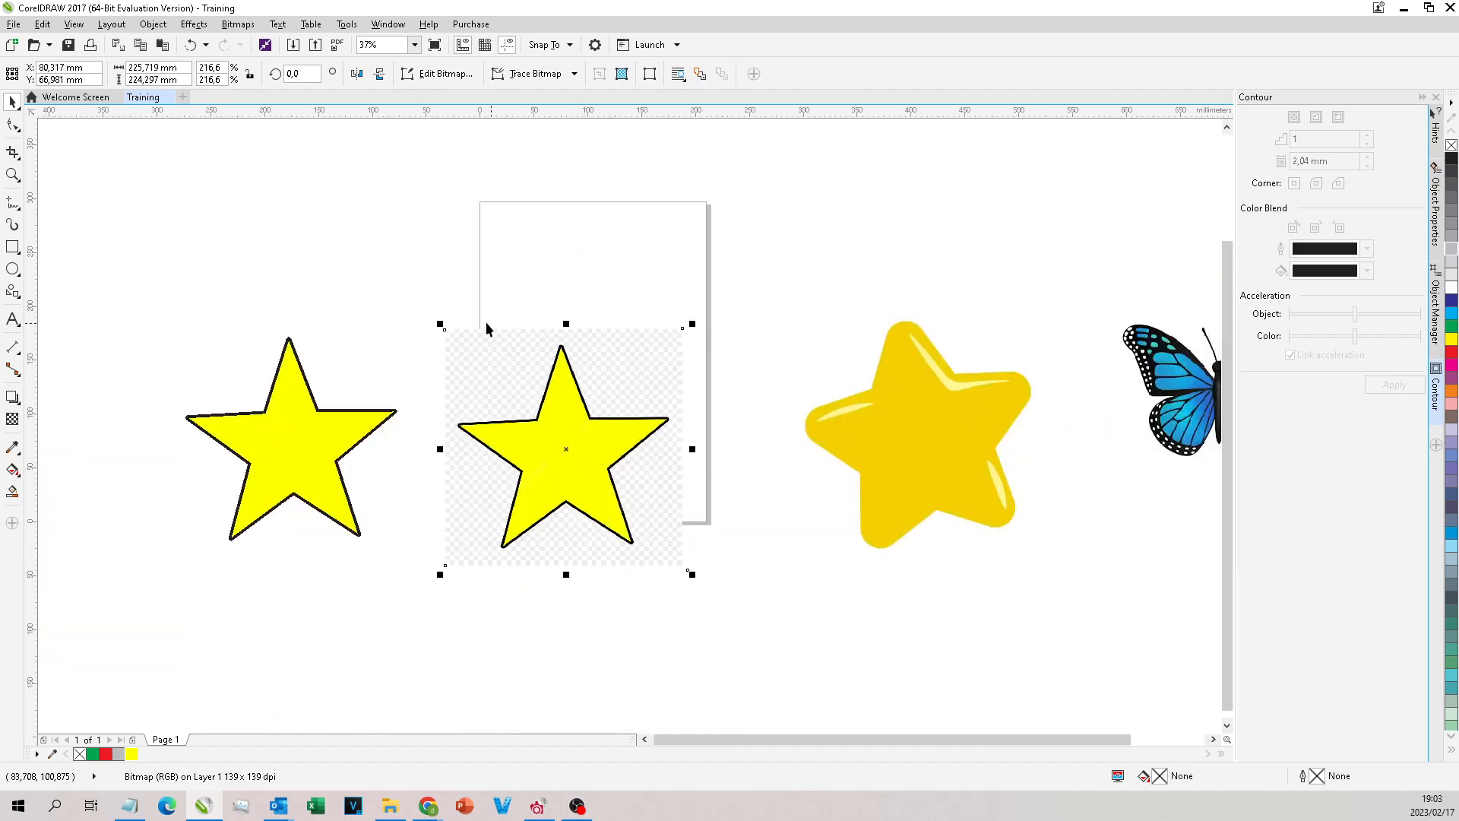
# Step: Start a Freehand straight-line outline on the golden star bitmap, from the top arm's left side via the inner corner to the left arm
pyautogui.scroll(2, 760, 335)
pyautogui.click(635, 397)
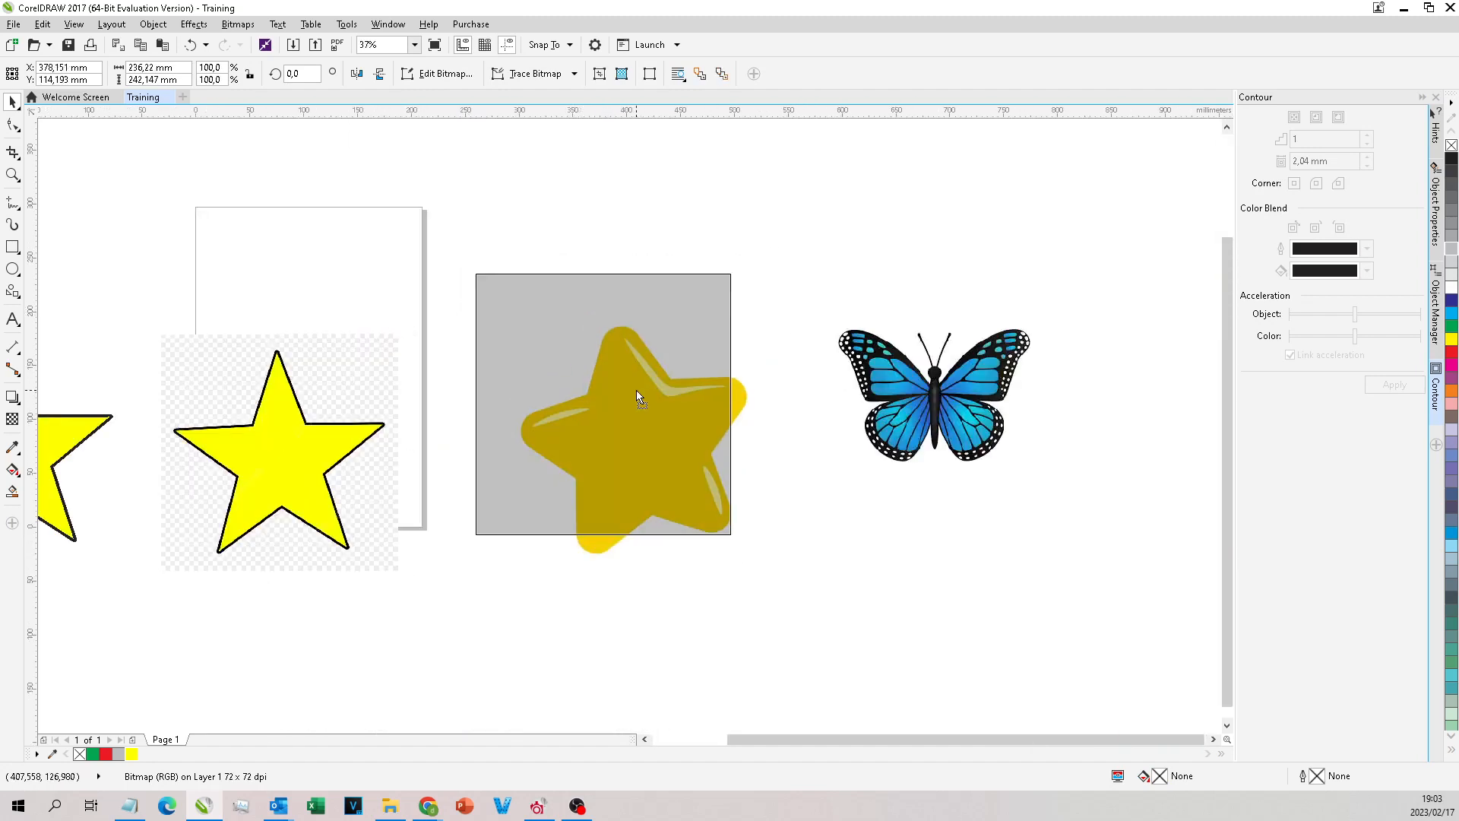
pyautogui.scroll(2, 636, 397)
pyautogui.scroll(-1, 828, 255)
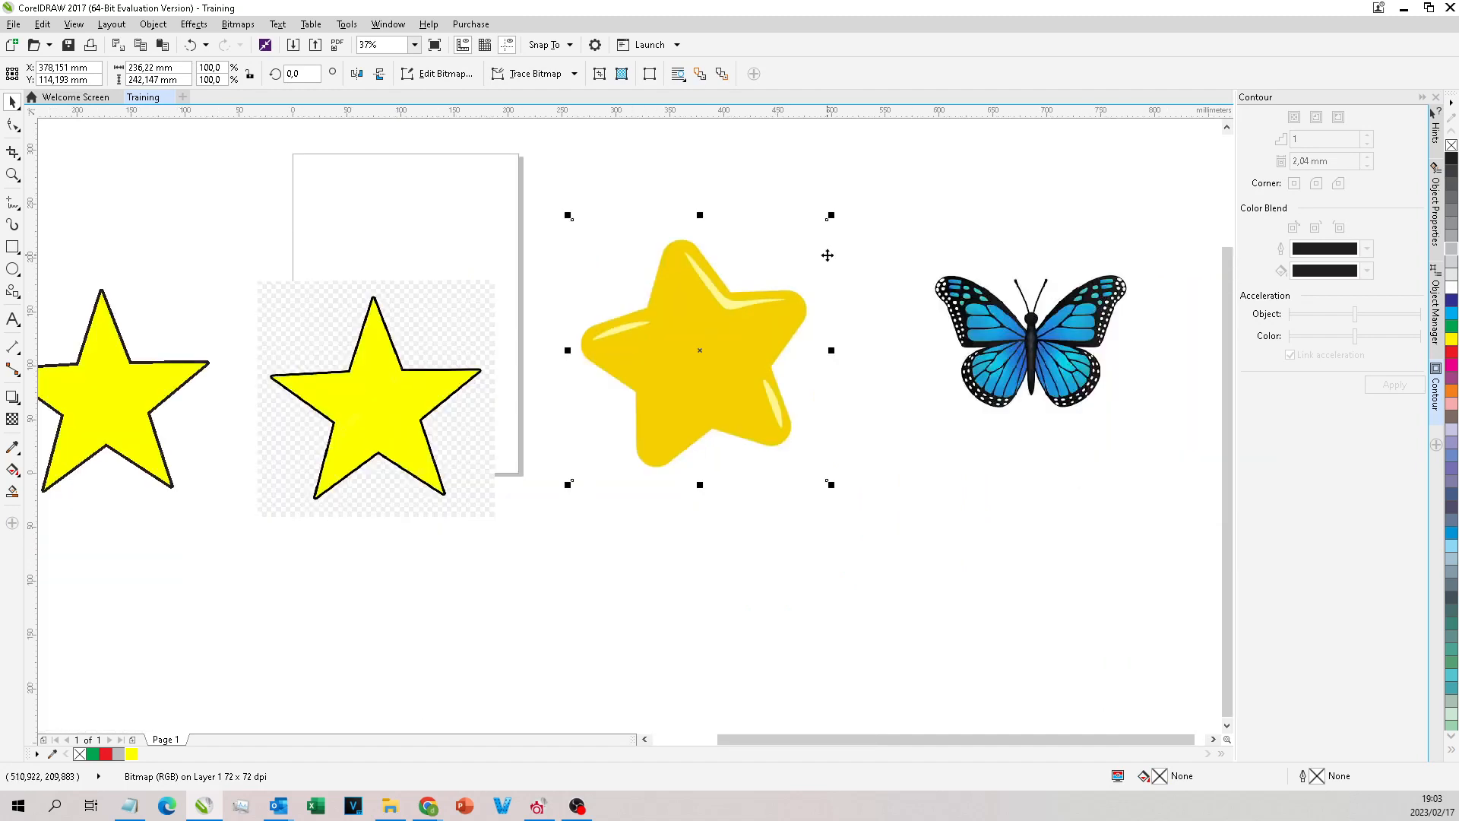
pyautogui.scroll(2, 841, 247)
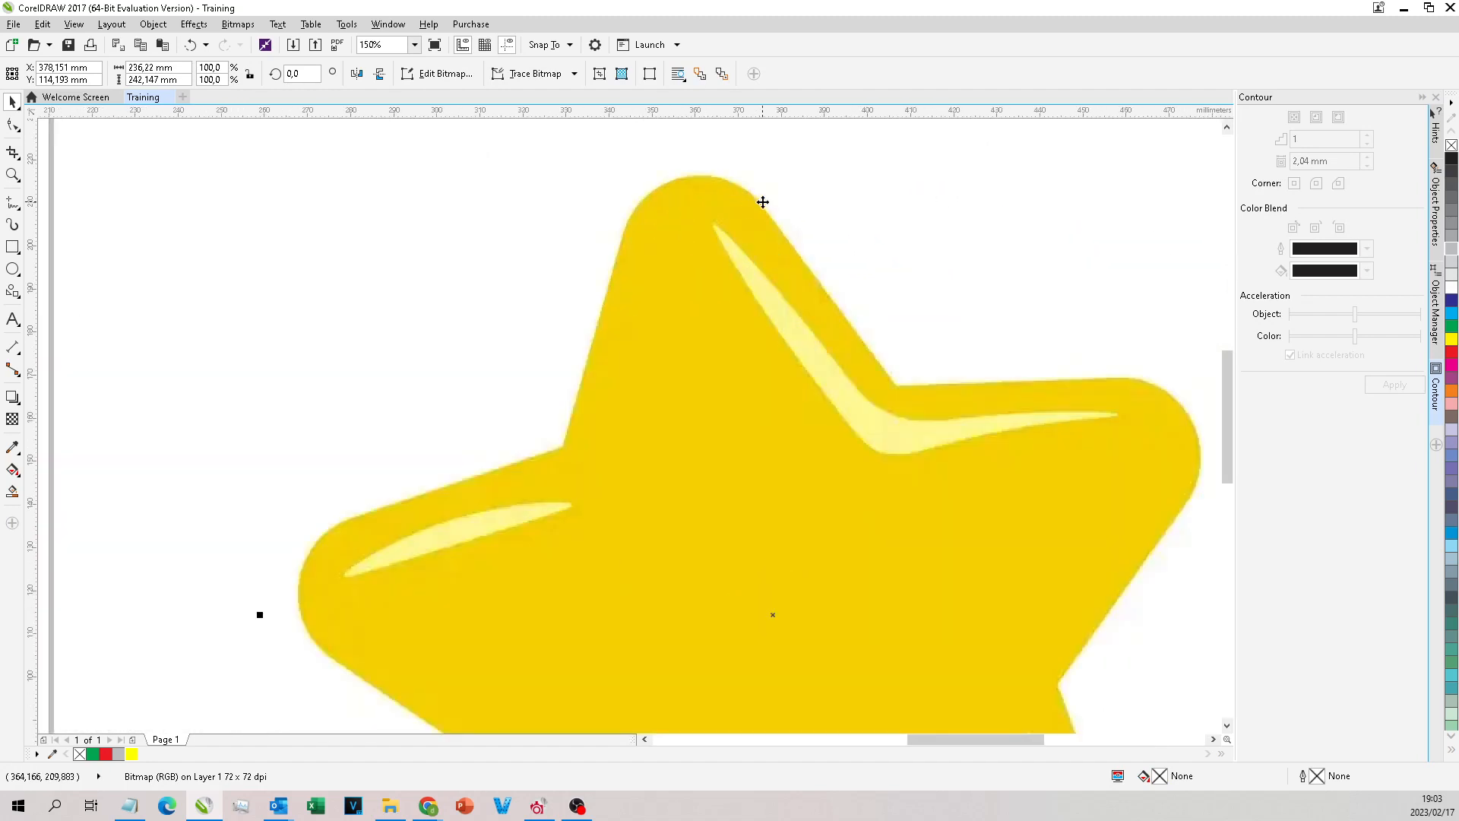
pyautogui.click(12, 205)
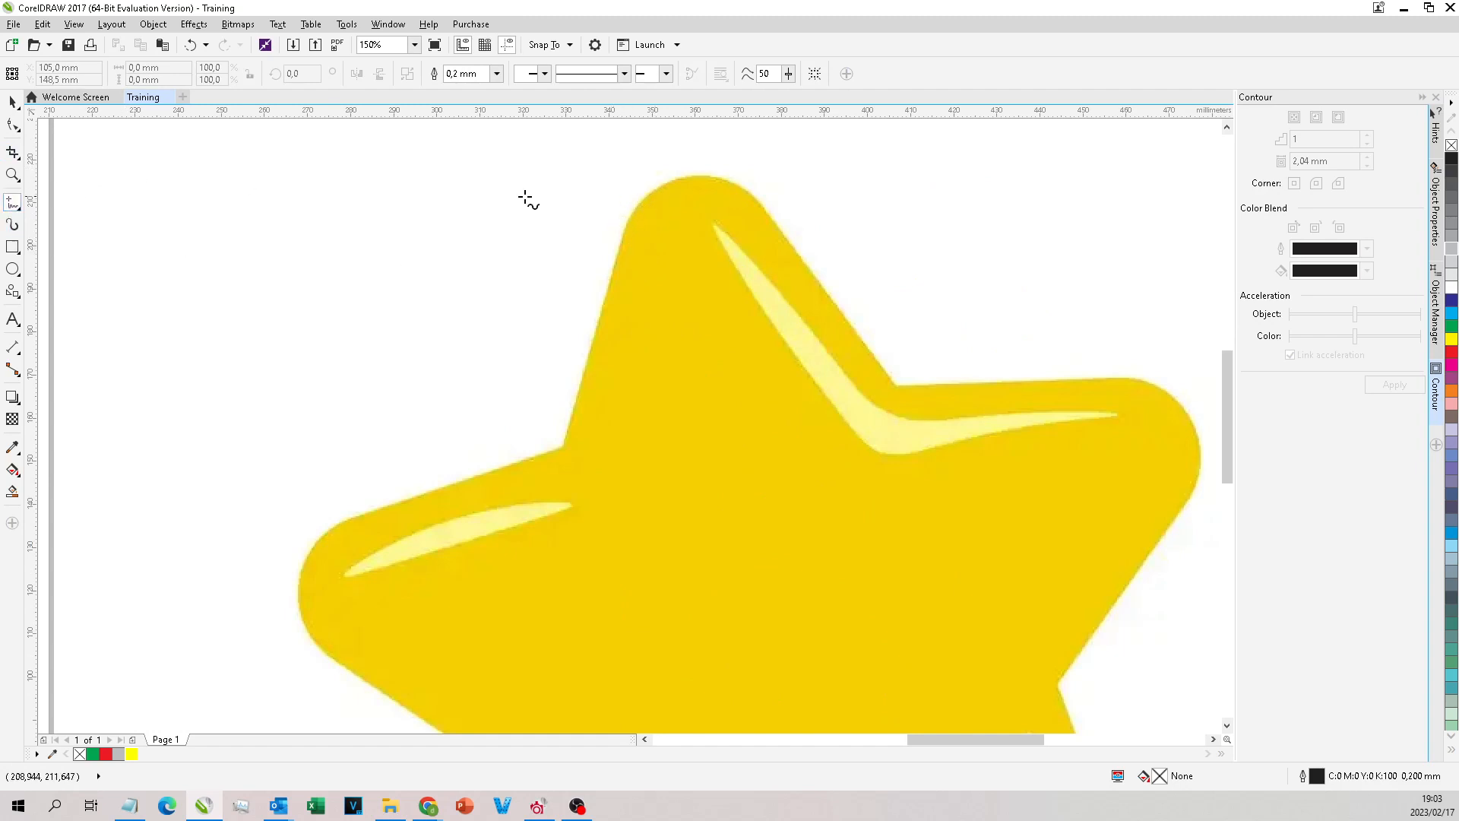
pyautogui.click(625, 227)
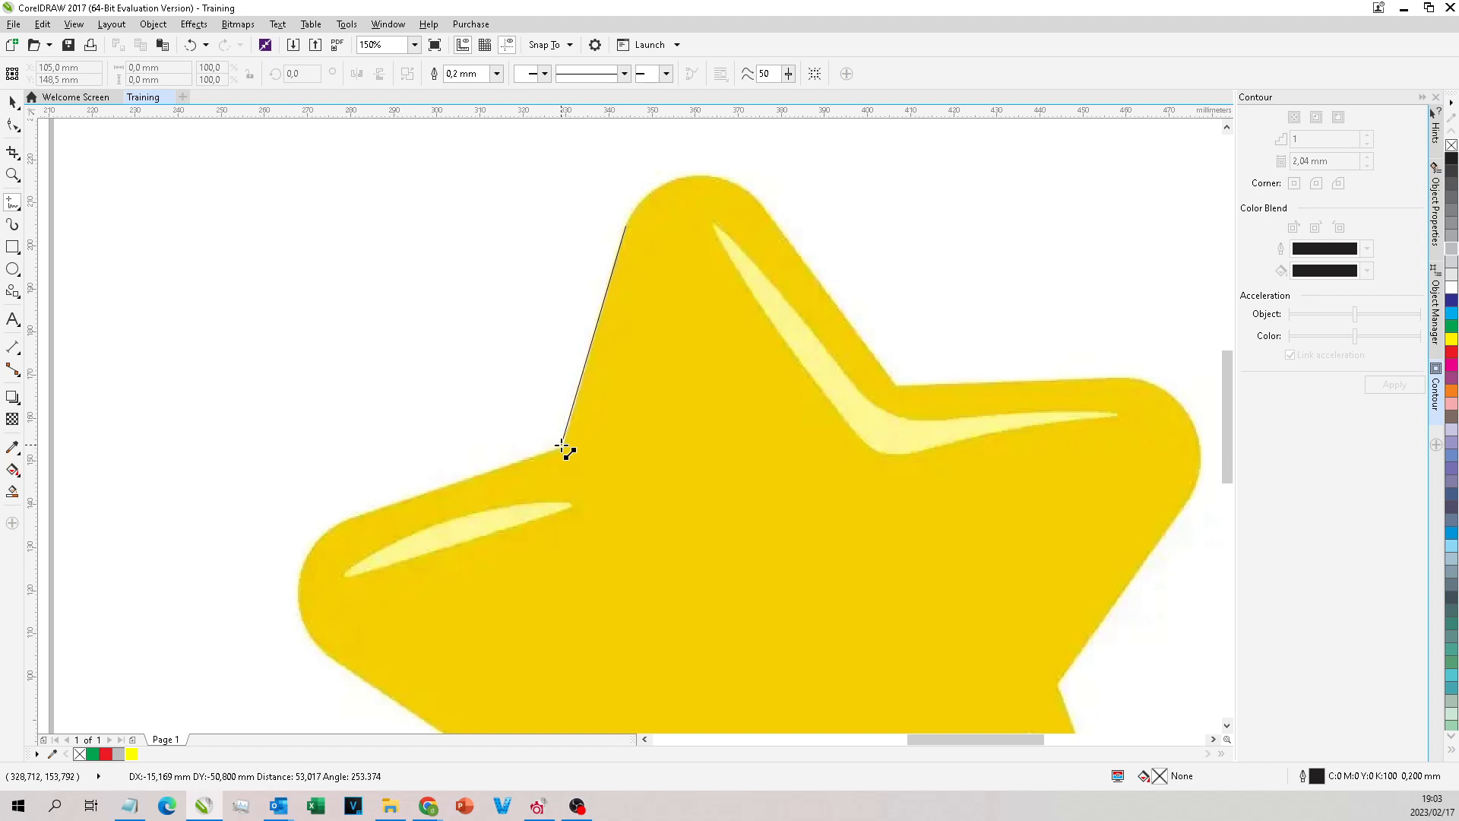
pyautogui.doubleClick(562, 447)
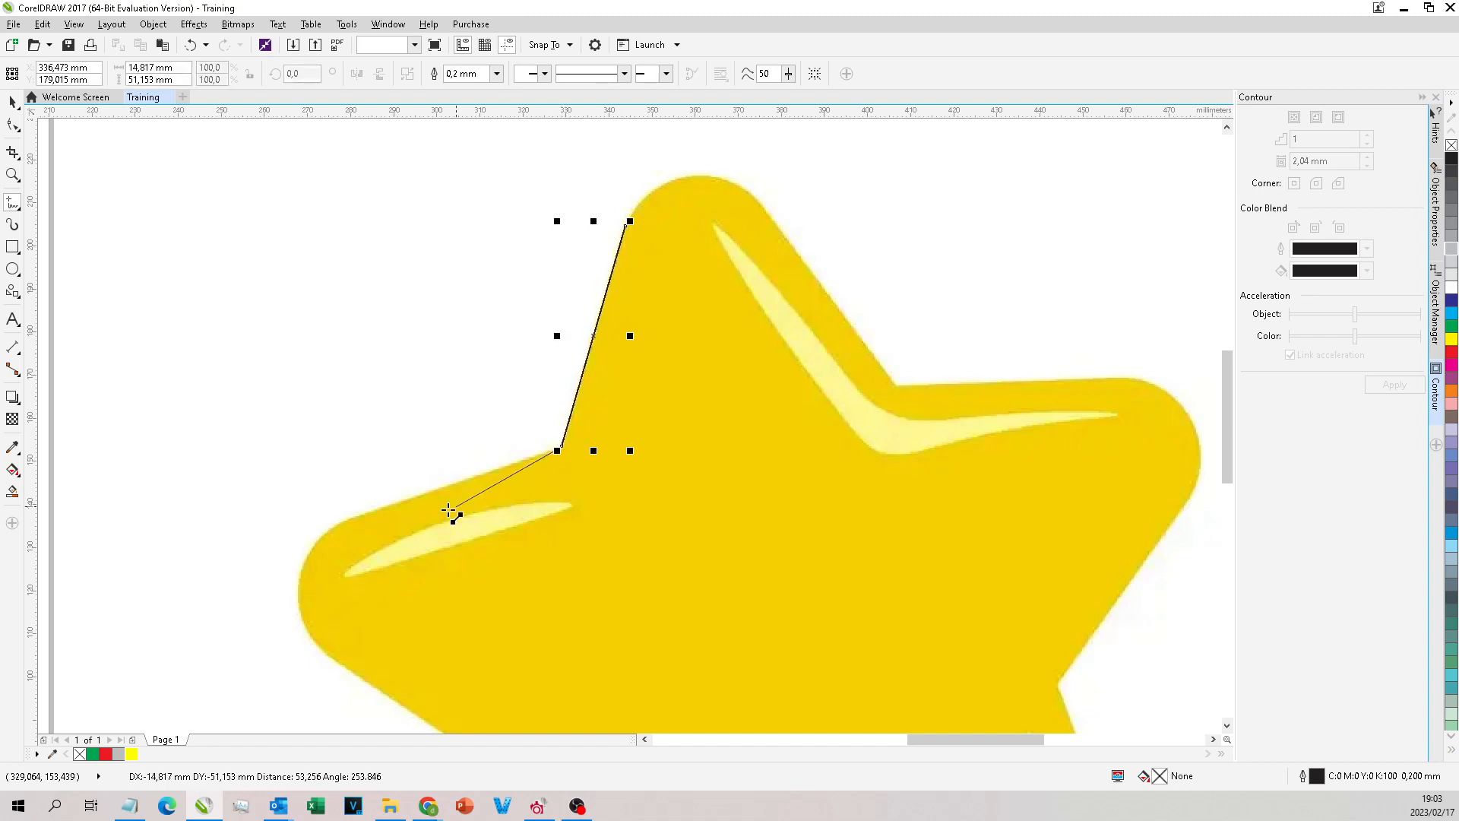
pyautogui.click(344, 525)
# Step: Continue the outline with straight segments around the left arm's rounded tip to the inner corner below it
pyautogui.scroll(-1, 737, 144)
pyautogui.scroll(4, 506, 326)
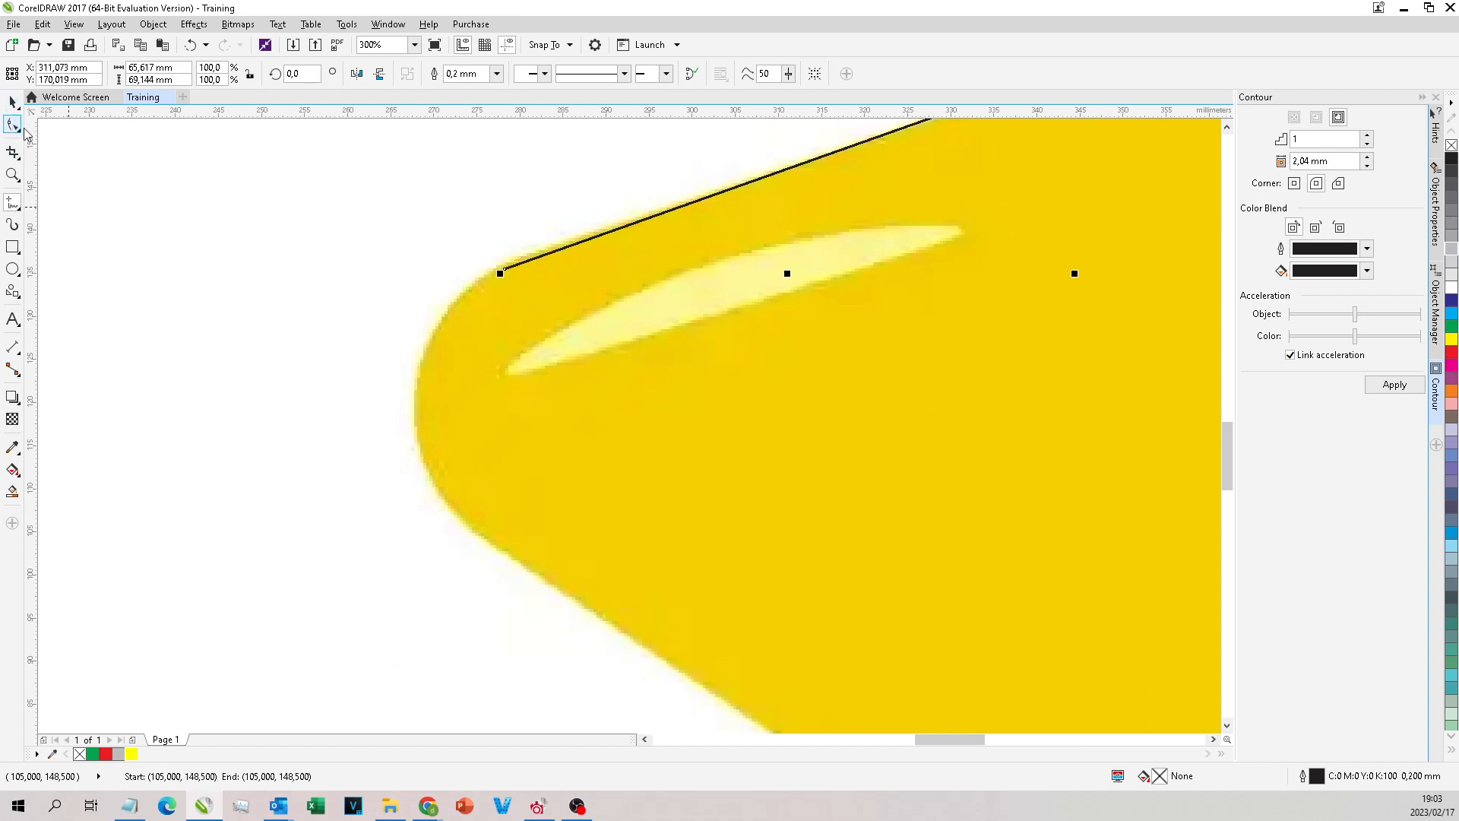
pyautogui.click(500, 272)
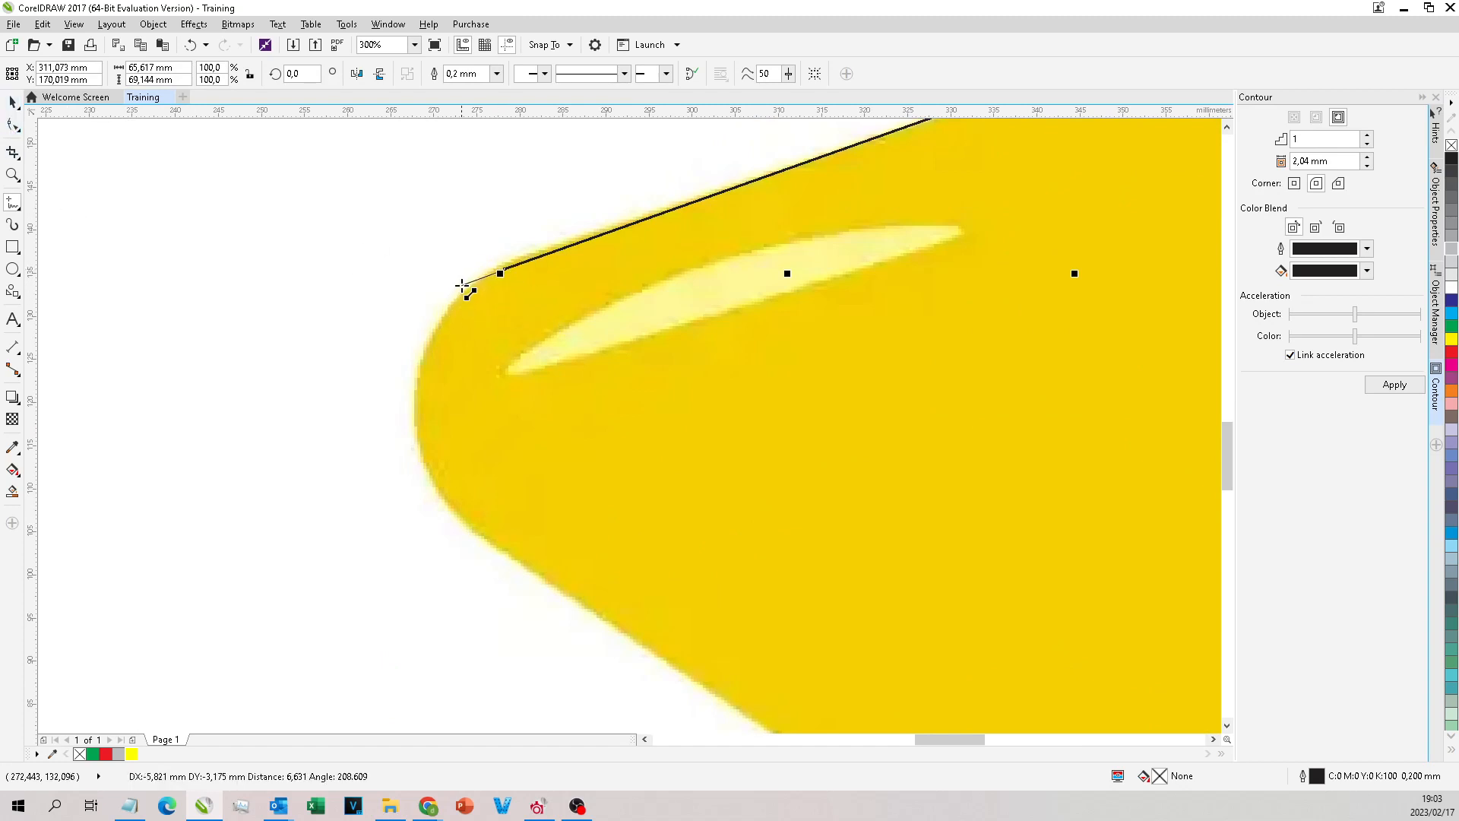
pyautogui.click(414, 401)
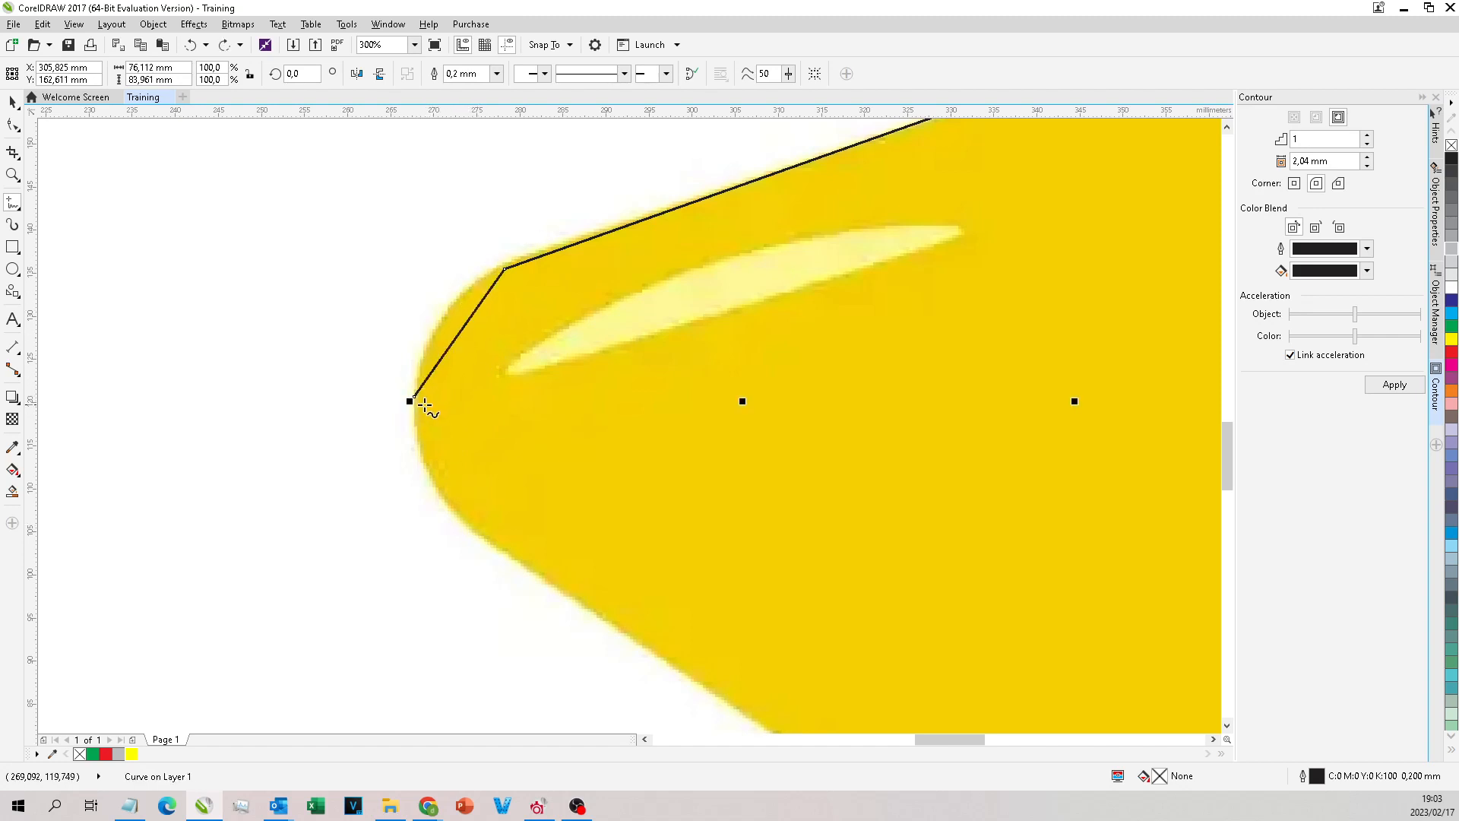
pyautogui.click(468, 526)
pyautogui.scroll(-1, 475, 376)
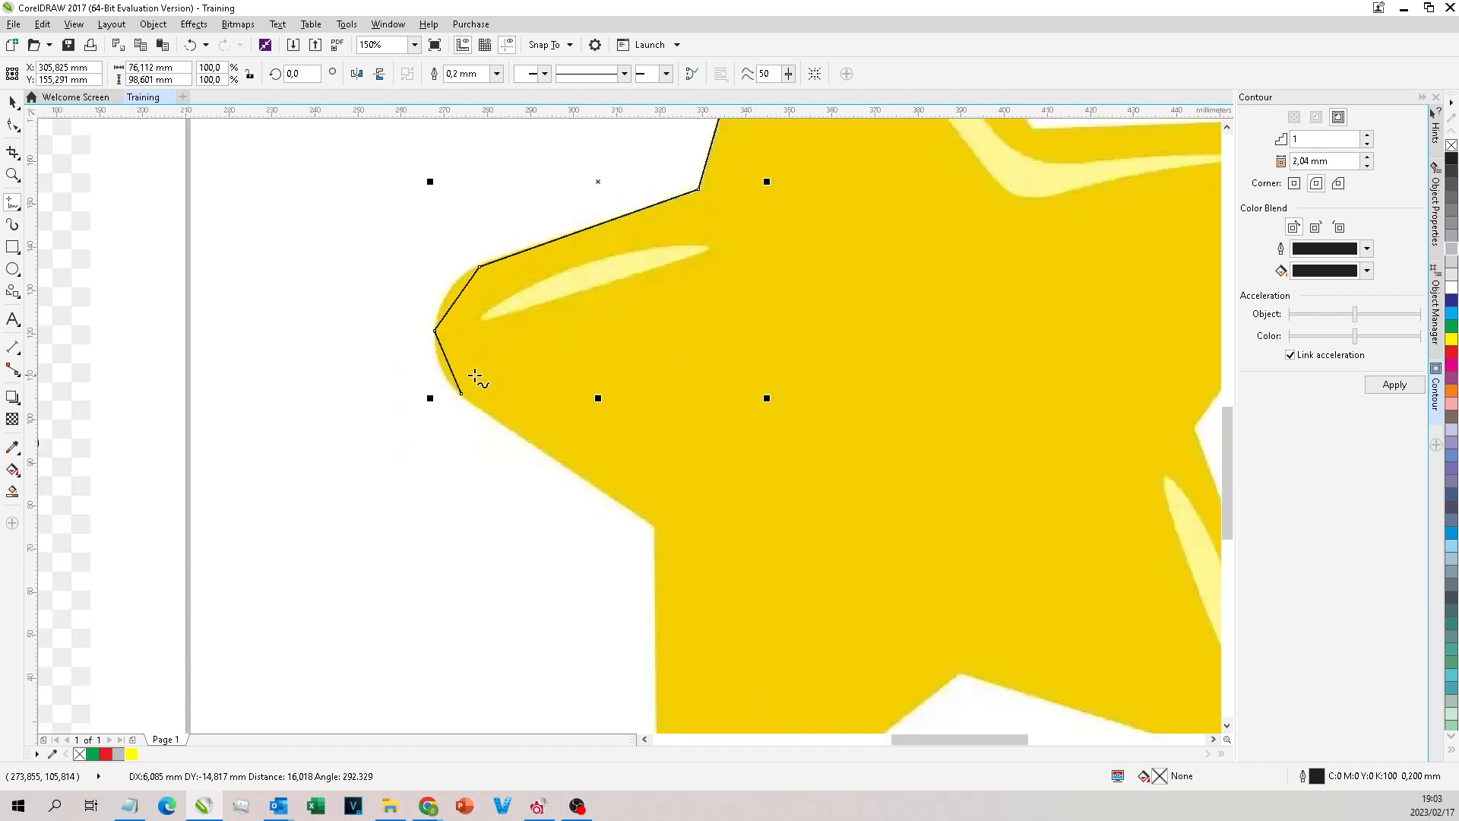
pyautogui.click(654, 524)
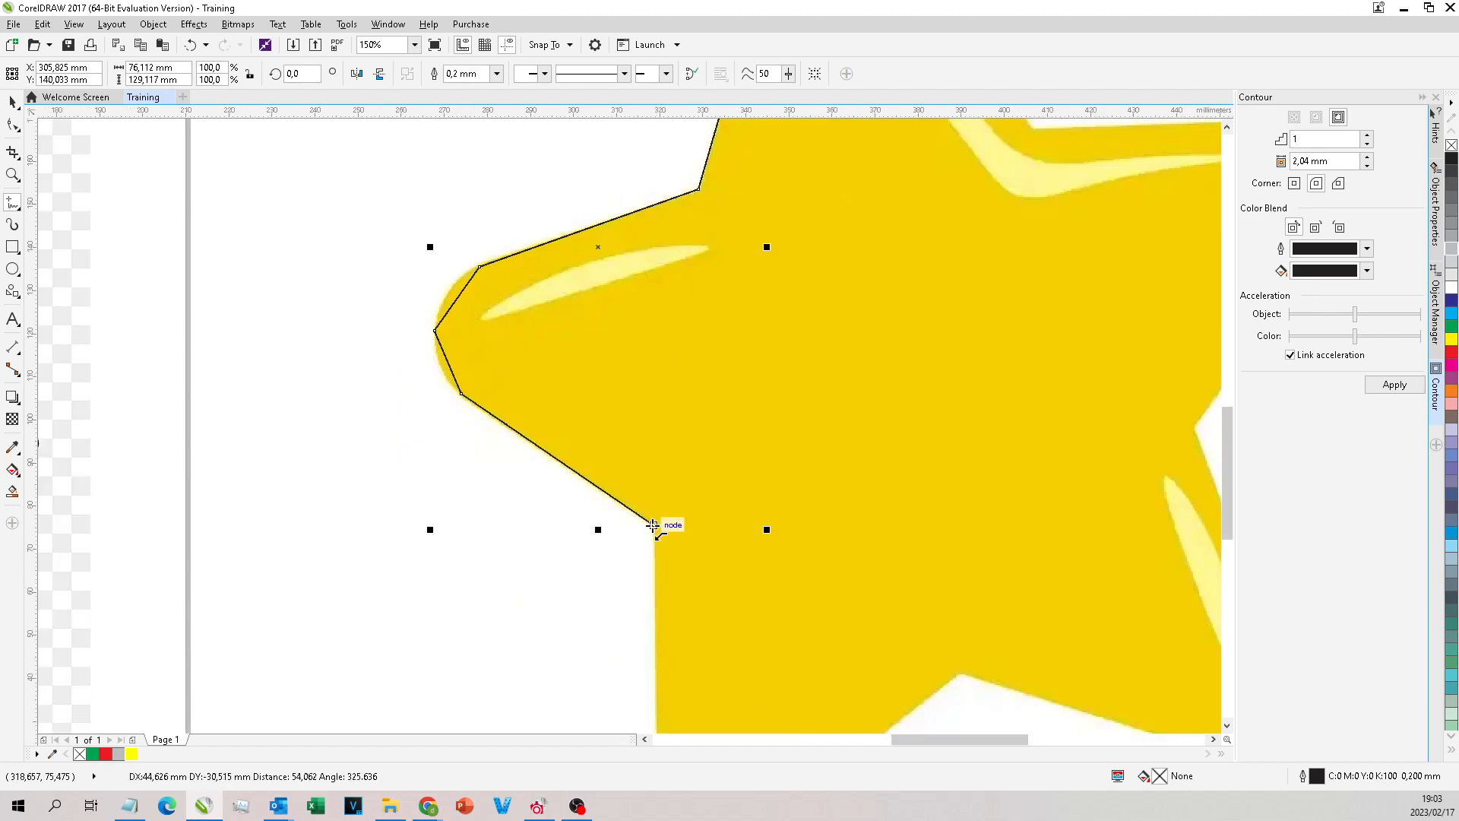
# Step: Extend the outline down the lower-left arm and around its rounded tip with straight segments
pyautogui.scroll(-2, 665, 423)
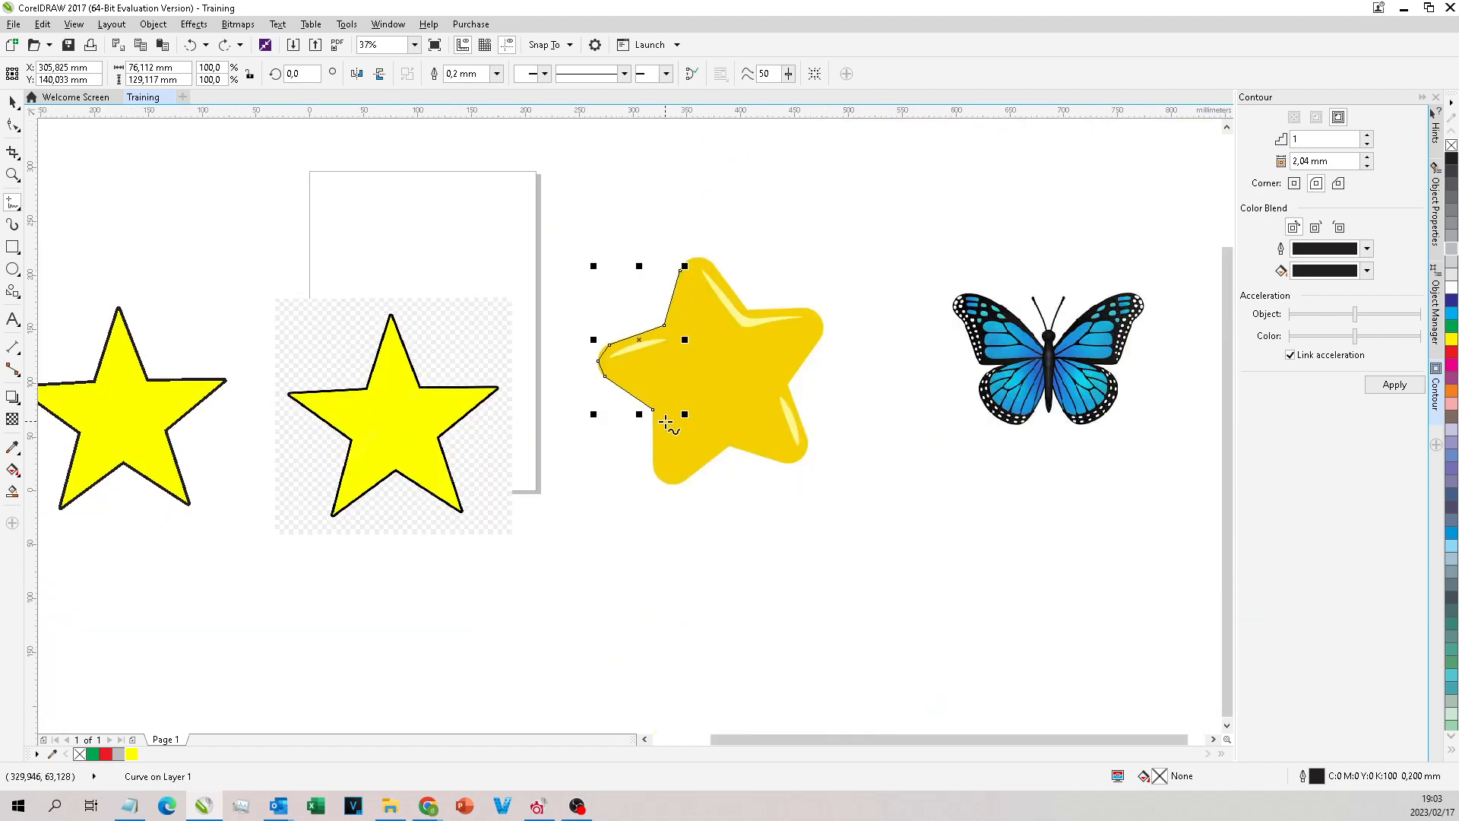
pyautogui.scroll(1, 665, 423)
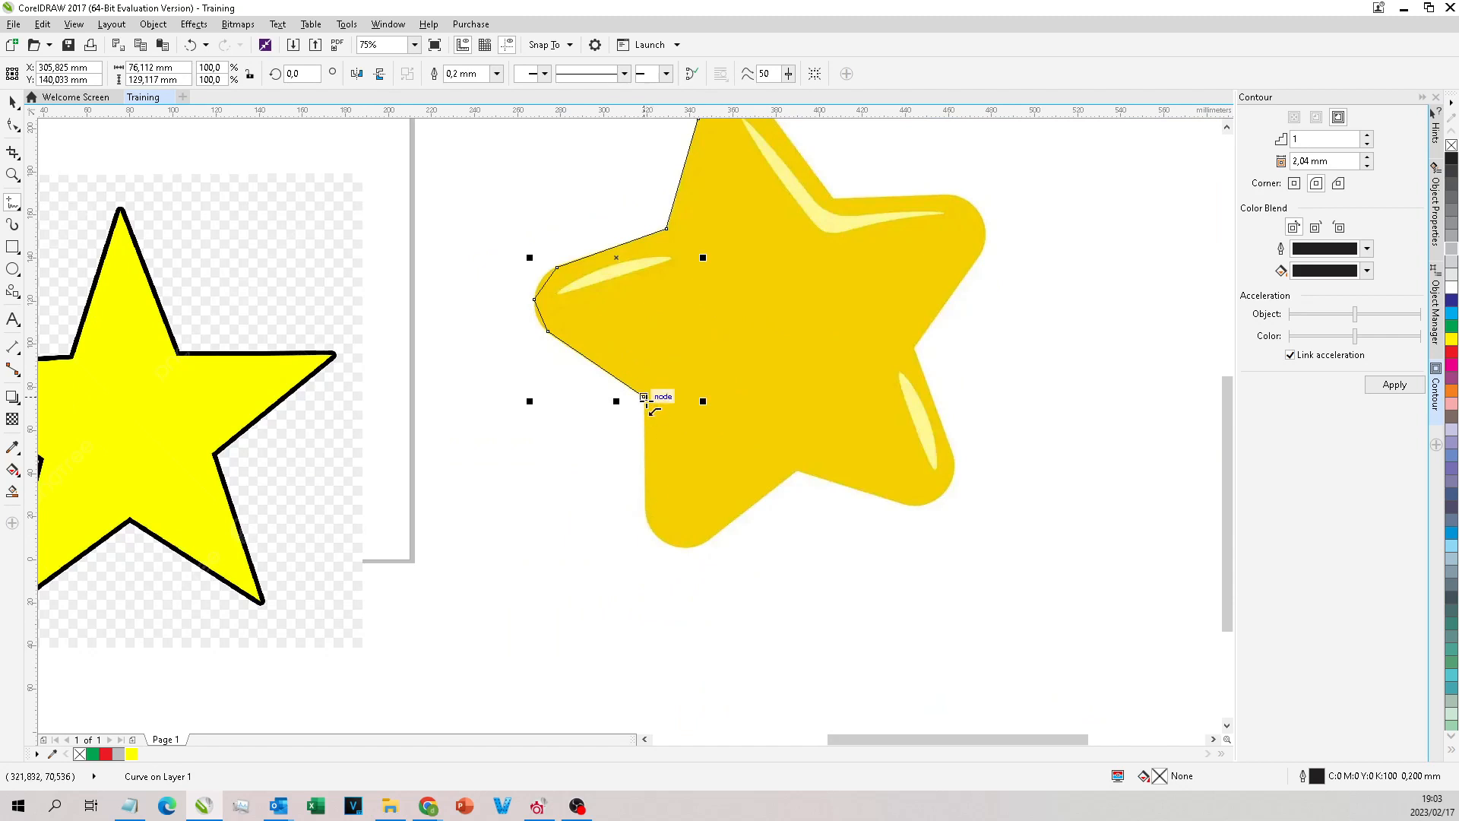
pyautogui.click(650, 524)
pyautogui.scroll(1, 653, 524)
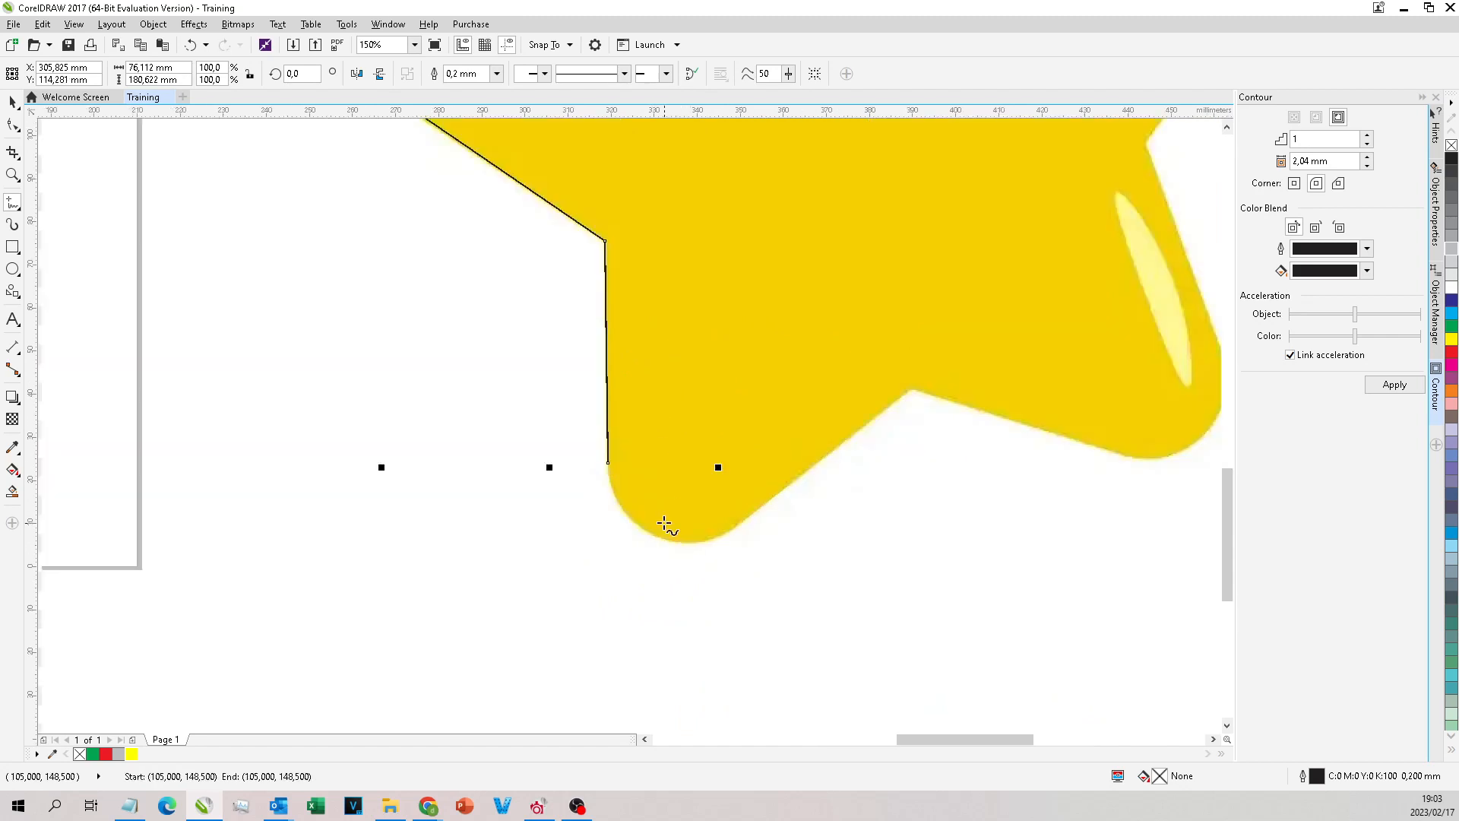
pyautogui.click(642, 530)
pyautogui.click(736, 526)
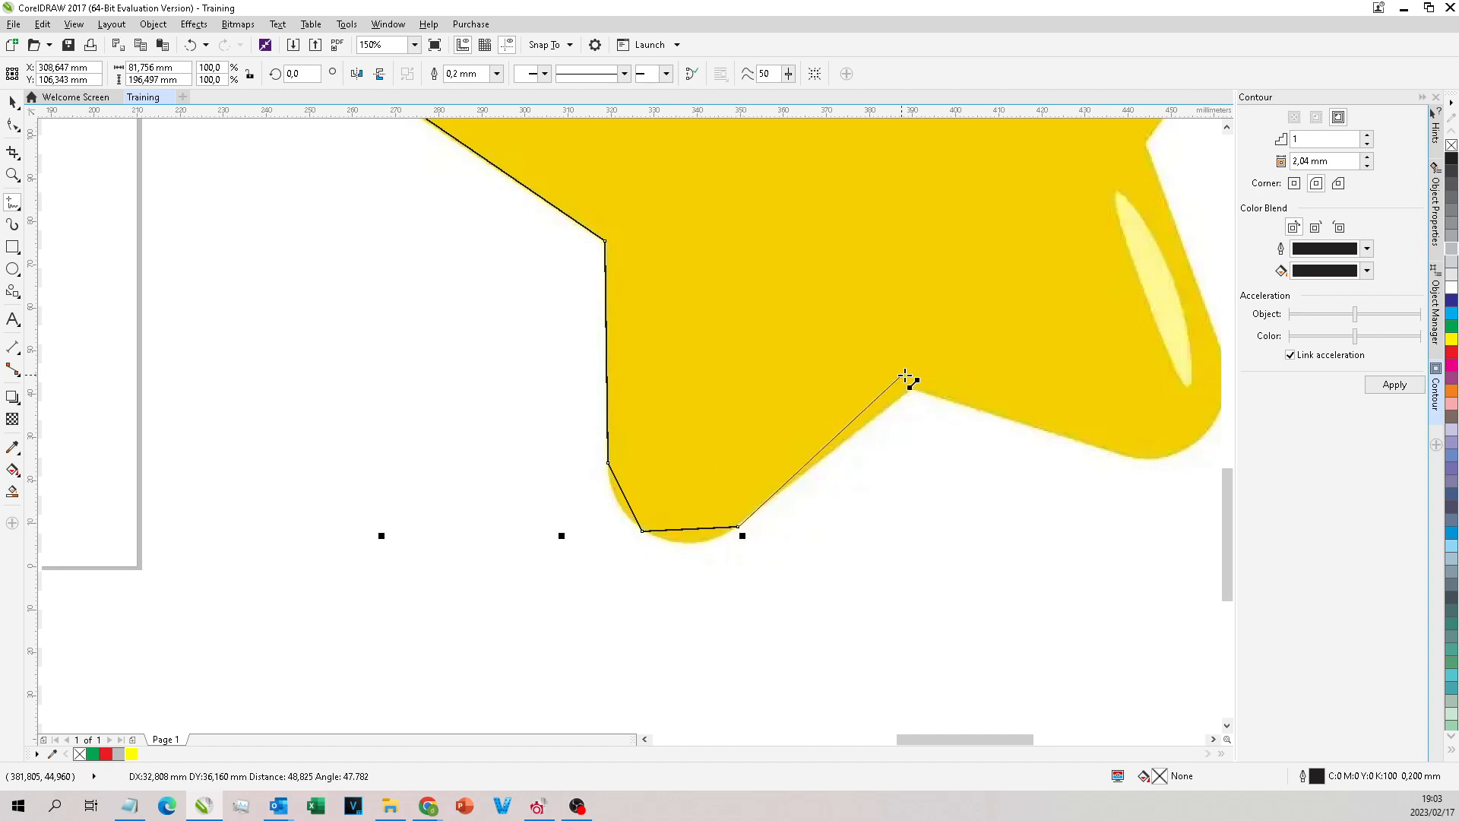
# Step: Trace from the bottom inner corner around the lower-right arm's tip and up to the right inner corner
pyautogui.scroll(-2, 914, 390)
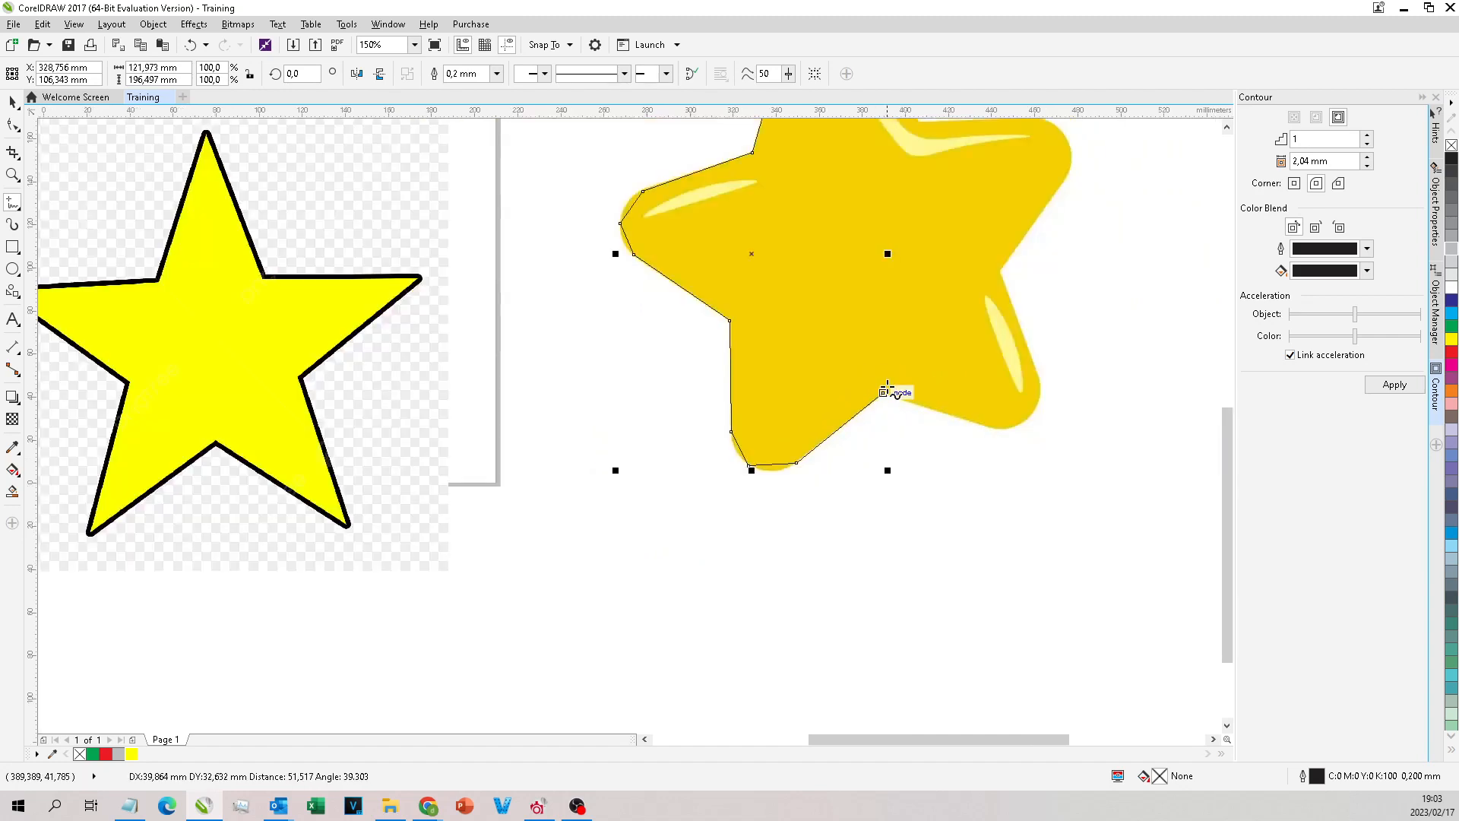
pyautogui.click(991, 425)
pyautogui.click(1032, 417)
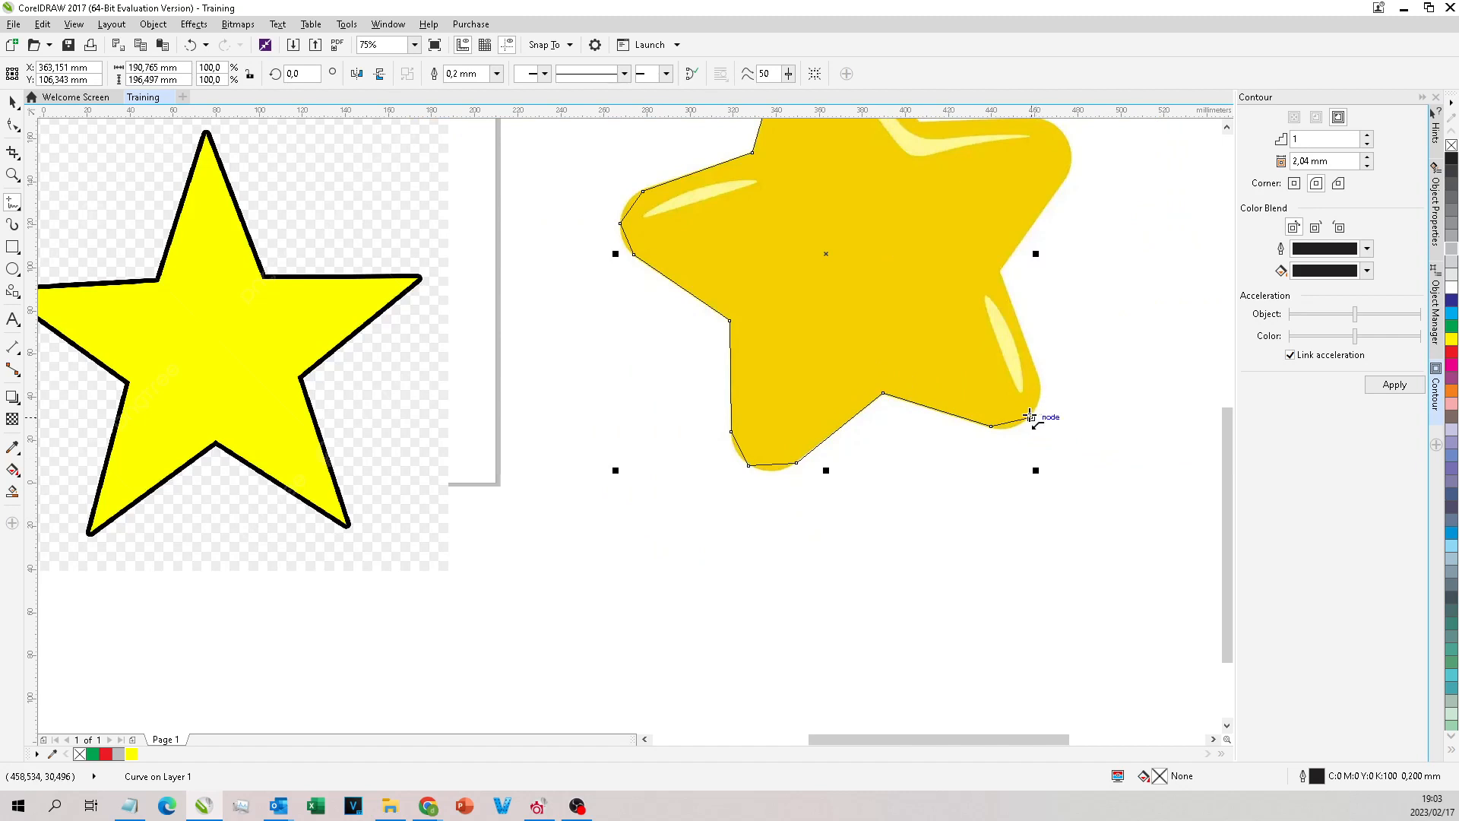
pyautogui.click(1038, 382)
pyautogui.click(998, 272)
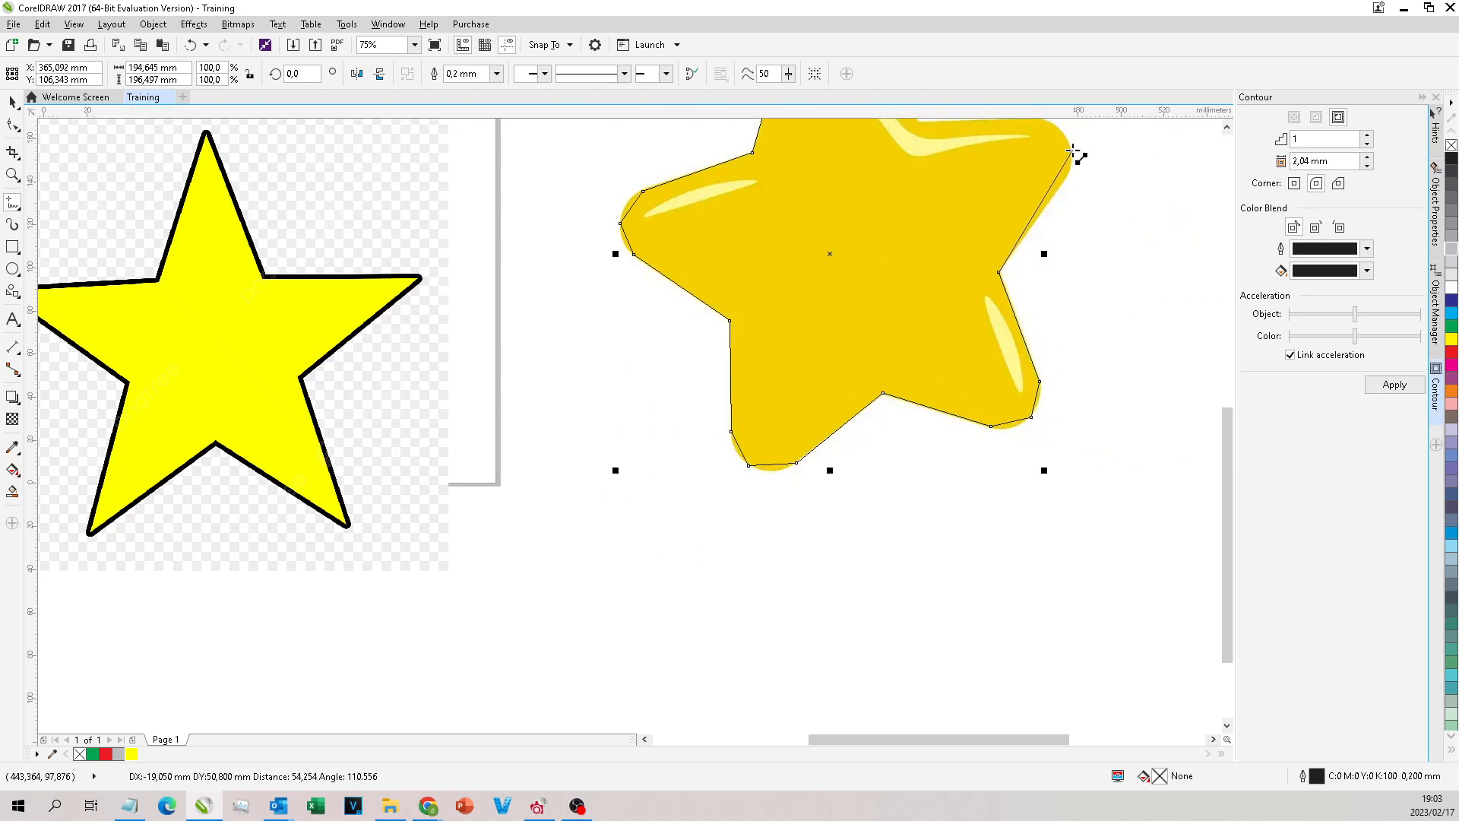
# Step: Trace around the upper-right arm's rounded tip and back to the inner corner beside the top arm
pyautogui.click(1066, 179)
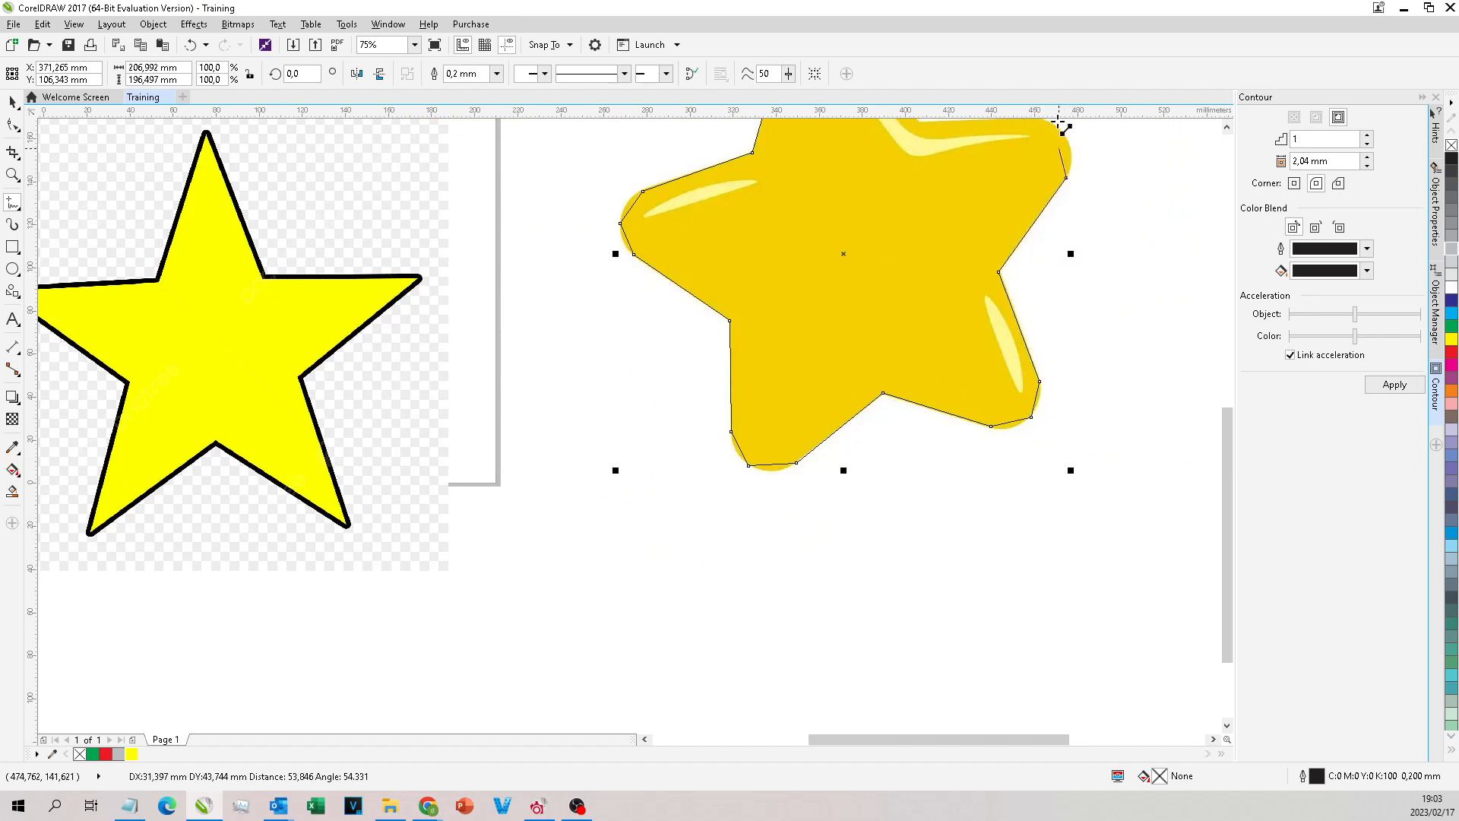
pyautogui.click(1069, 180)
pyautogui.click(1036, 156)
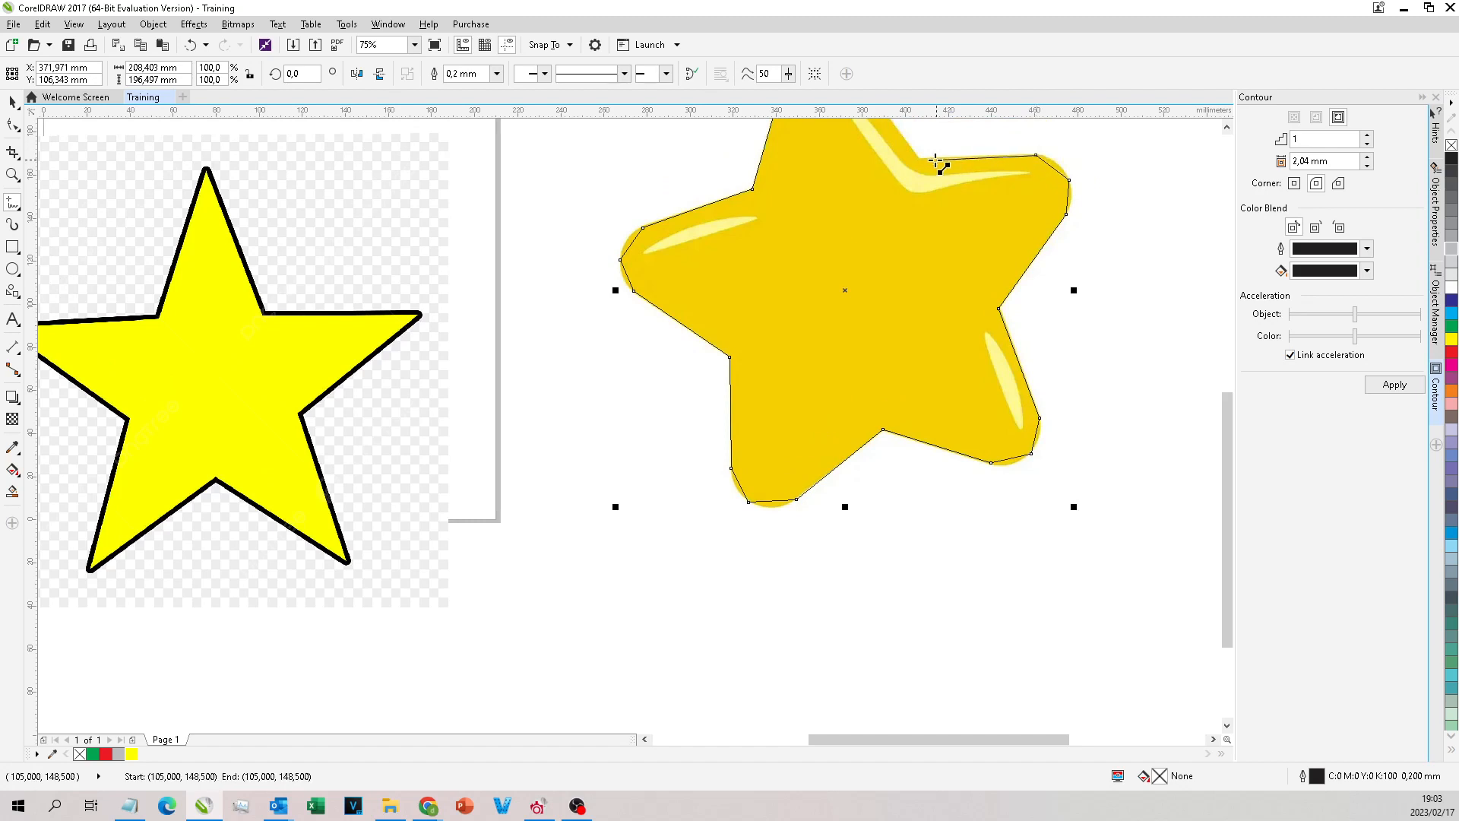
pyautogui.click(921, 159)
# Step: Trace up and over the top arm and close the outline at its starting node
pyautogui.scroll(-2, 937, 167)
pyautogui.scroll(5, 999, 414)
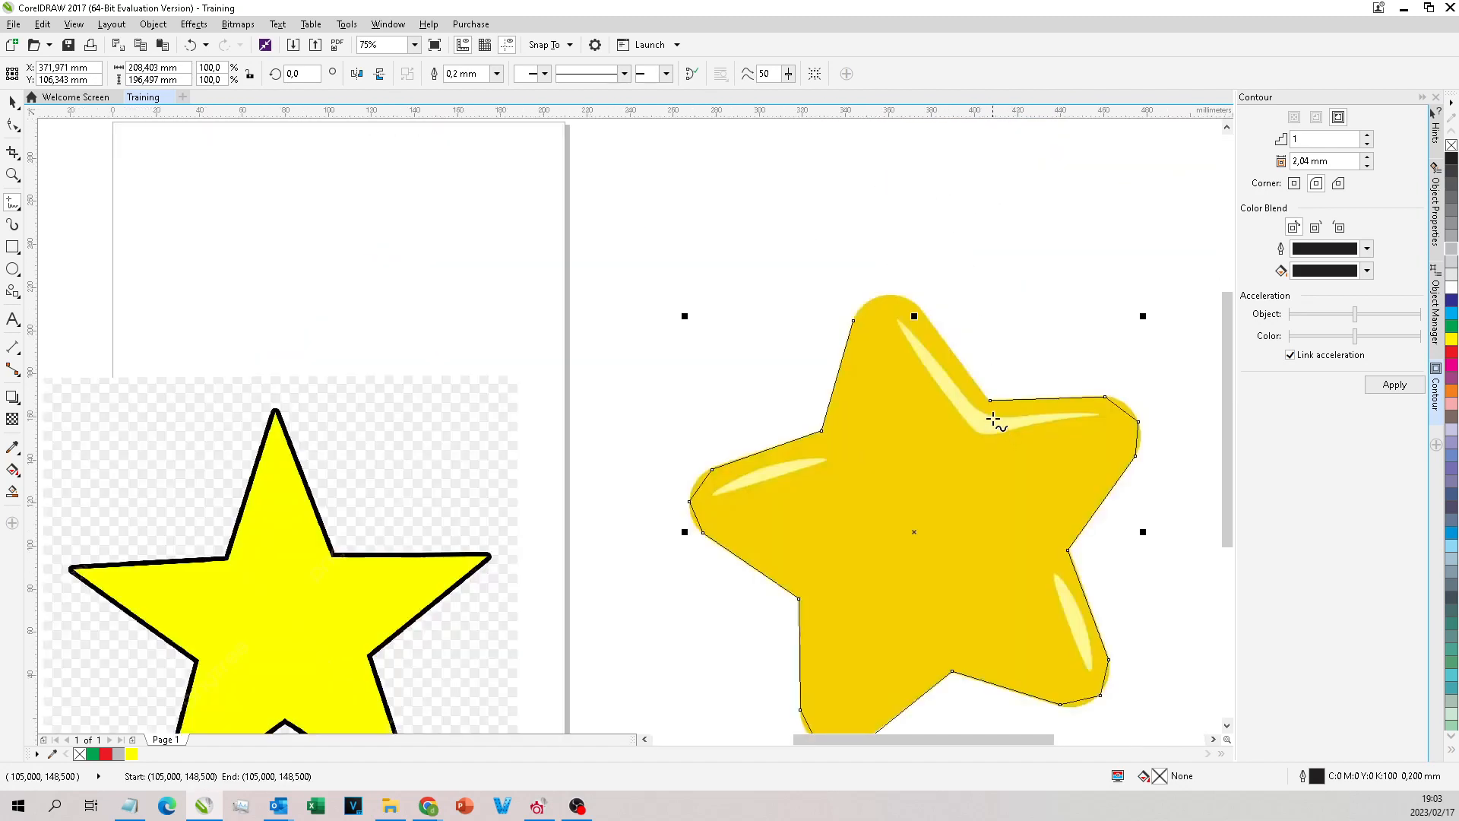
pyautogui.click(846, 201)
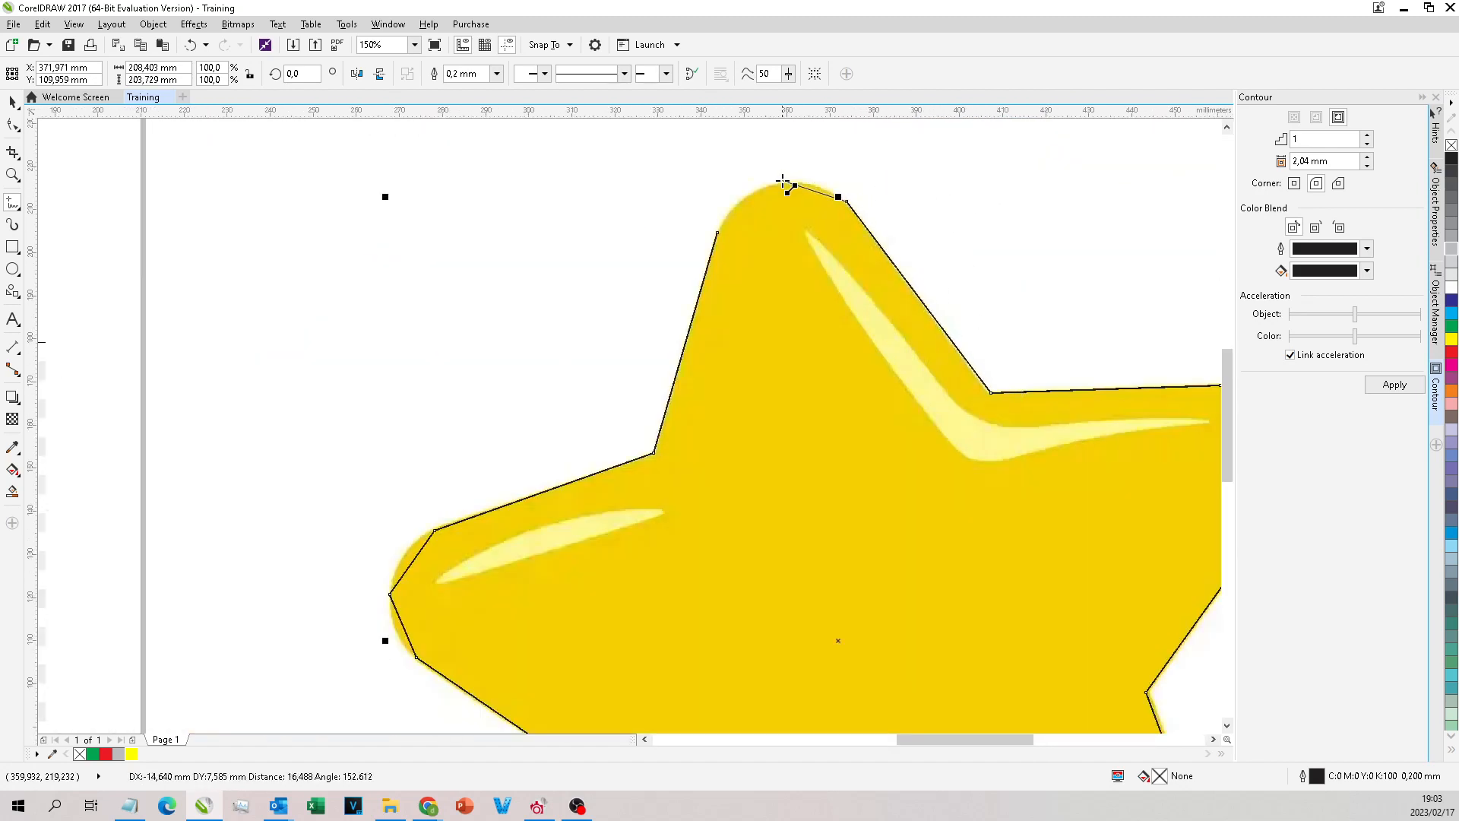
pyautogui.click(775, 184)
pyautogui.click(717, 233)
# Step: Switch to node editing of the traced star outline at the left arm's tip
pyautogui.scroll(-2, 566, 186)
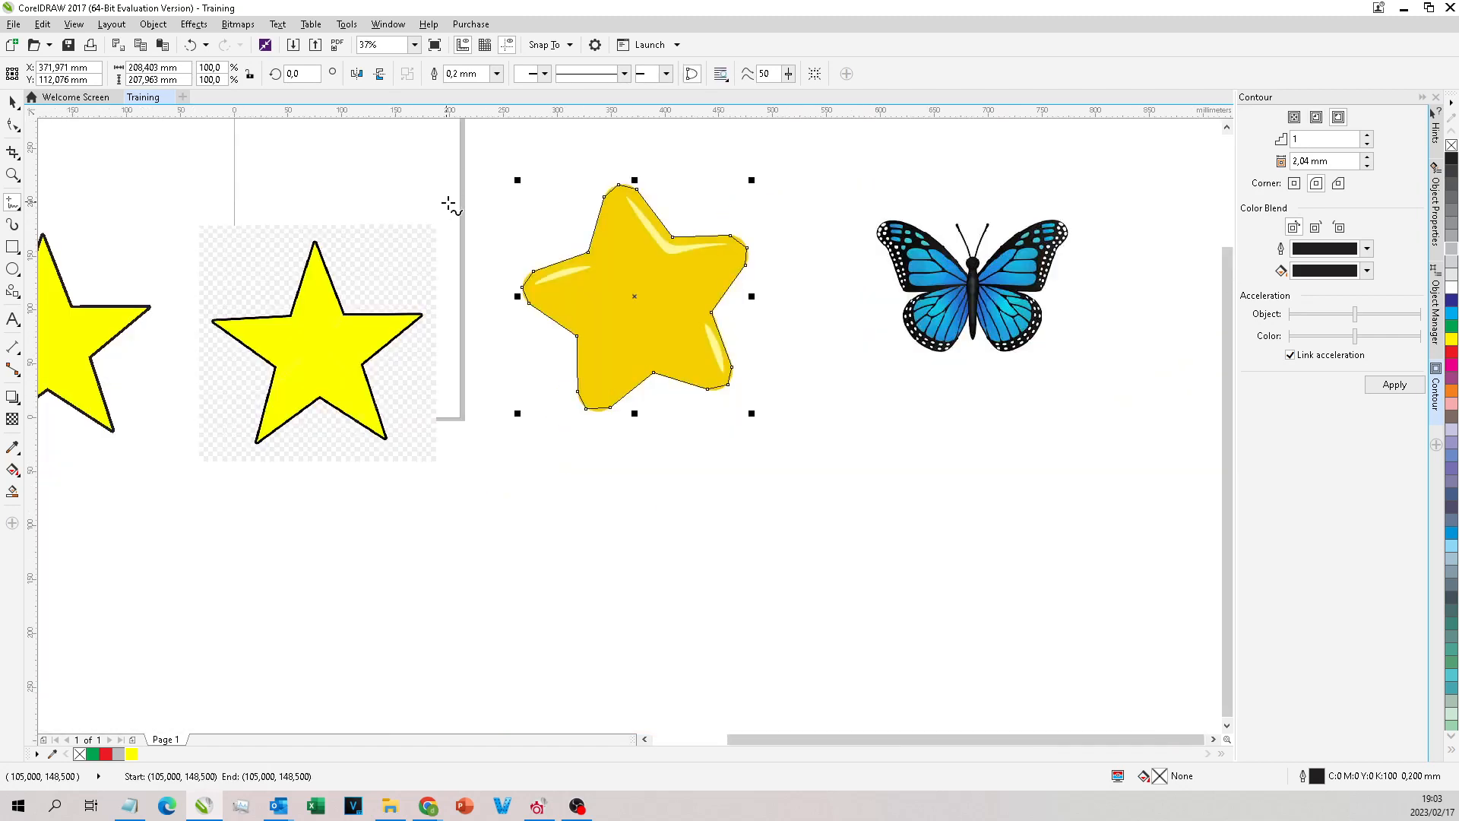
pyautogui.click(15, 125)
pyautogui.scroll(4, 760, 171)
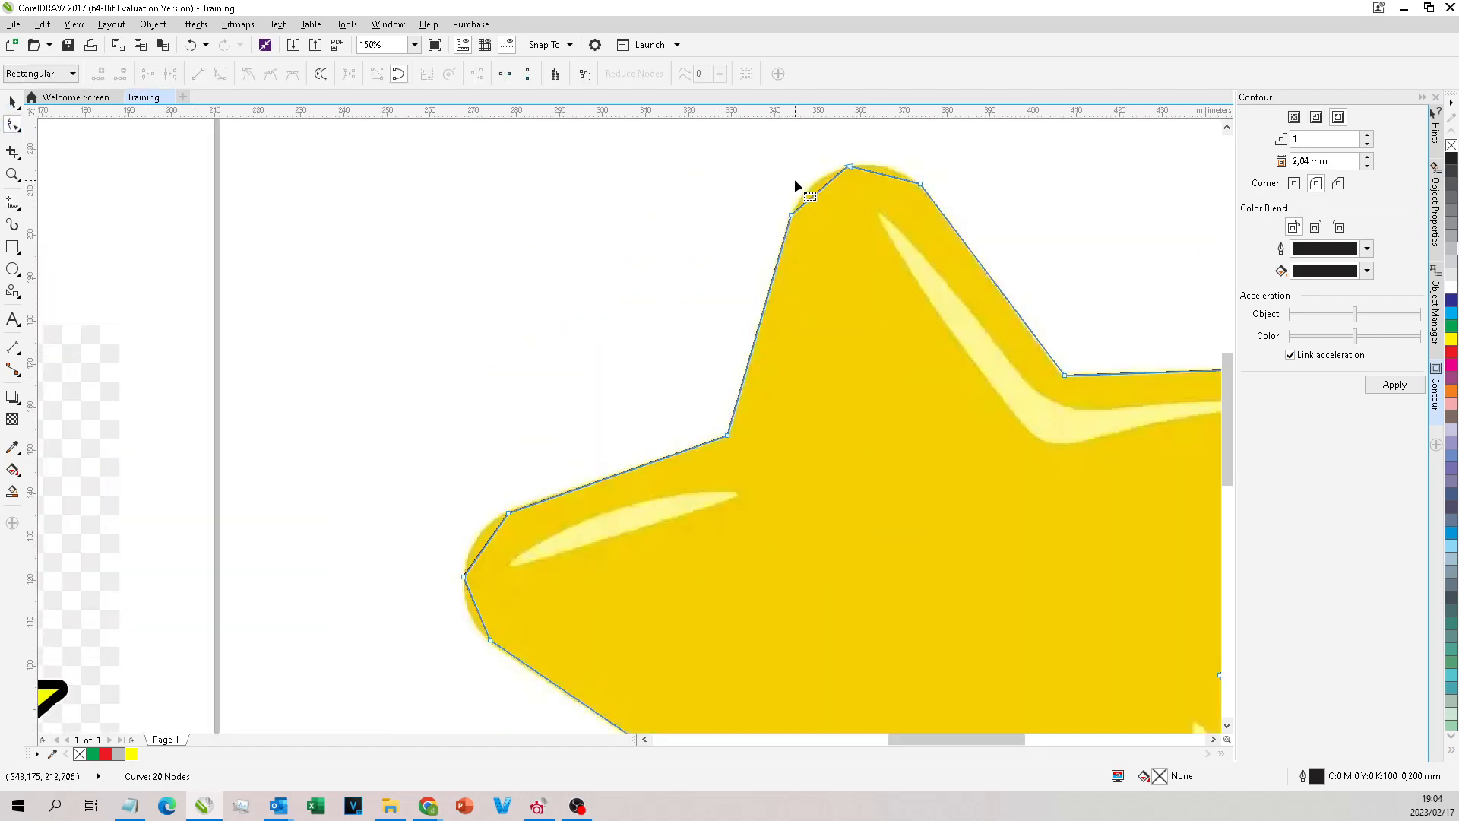
pyautogui.scroll(-1, 854, 143)
pyautogui.scroll(-1, 679, 405)
pyautogui.scroll(3, 763, 430)
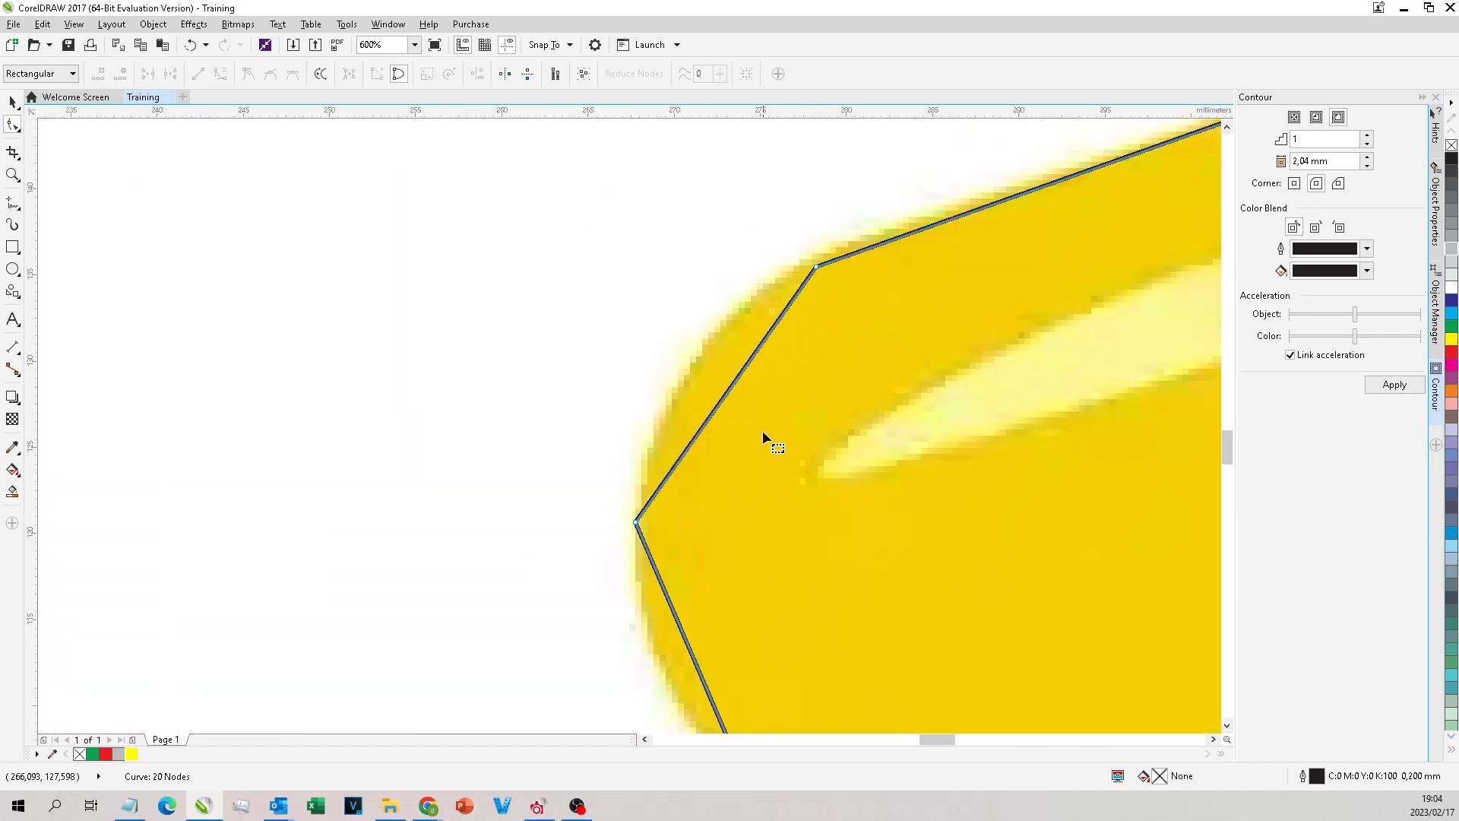
# Step: Try to convert the upper segment of the left arm's tip to a curve and delete the middle tip node
pyautogui.rightClick(726, 389)
pyautogui.click(760, 456)
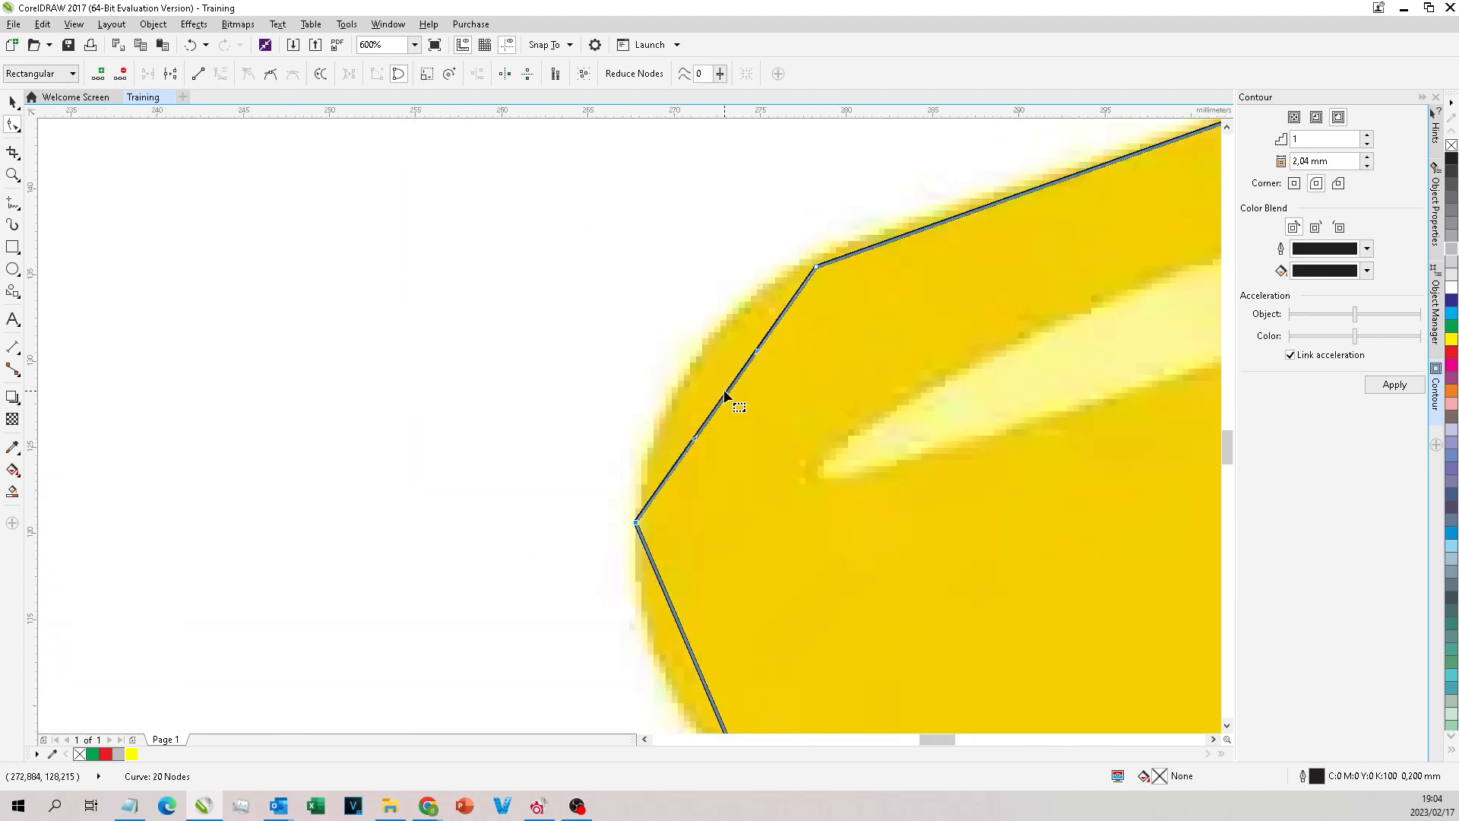
pyautogui.scroll(-1, 723, 389)
pyautogui.doubleClick(657, 411)
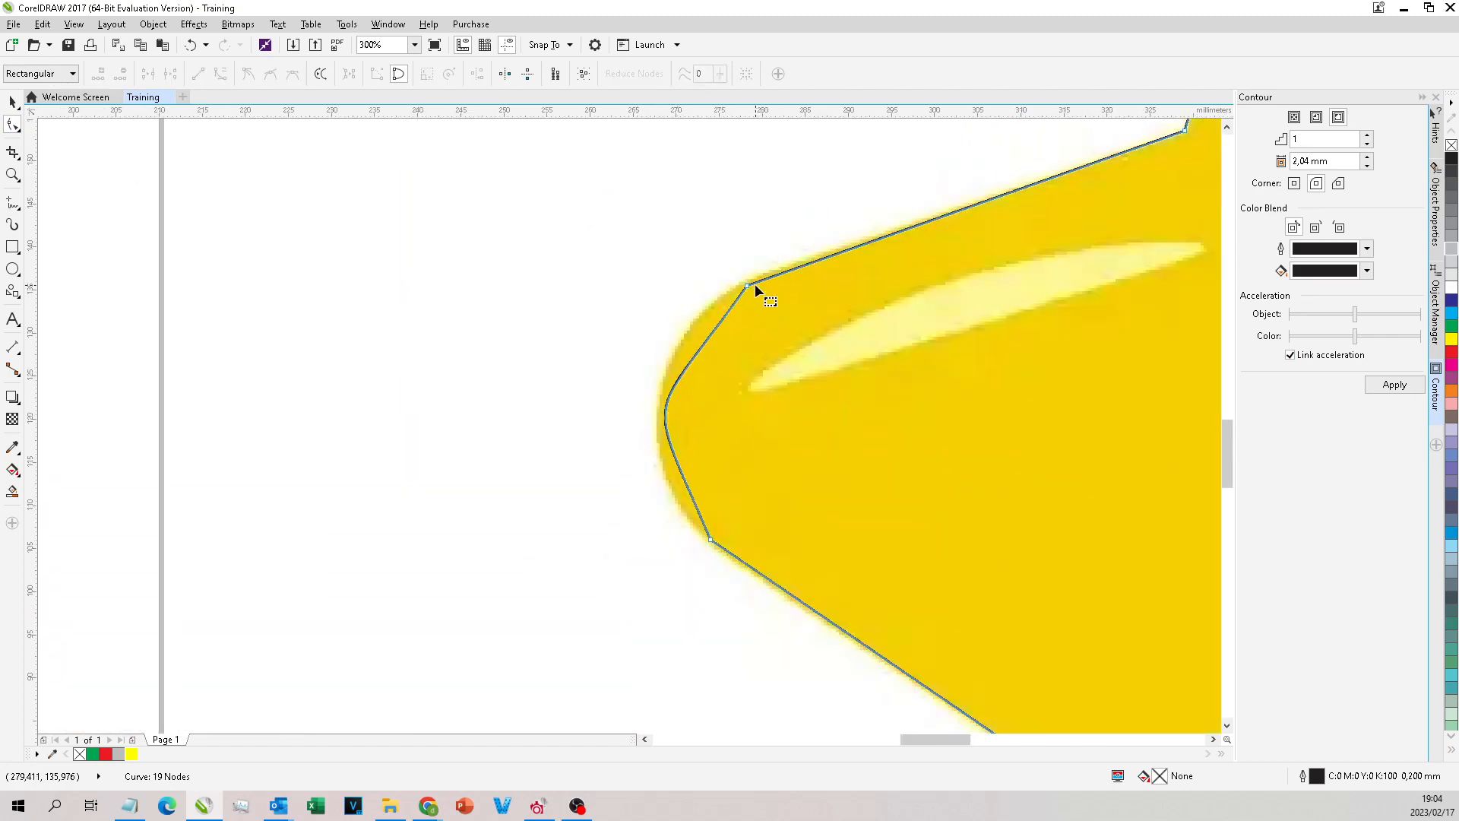
pyautogui.hotkey('ctrl', 'z')
# Step: Delete the middle node at the left arm's tip and convert the resulting straight segment to a curve
pyautogui.doubleClick(658, 415)
pyautogui.rightClick(727, 396)
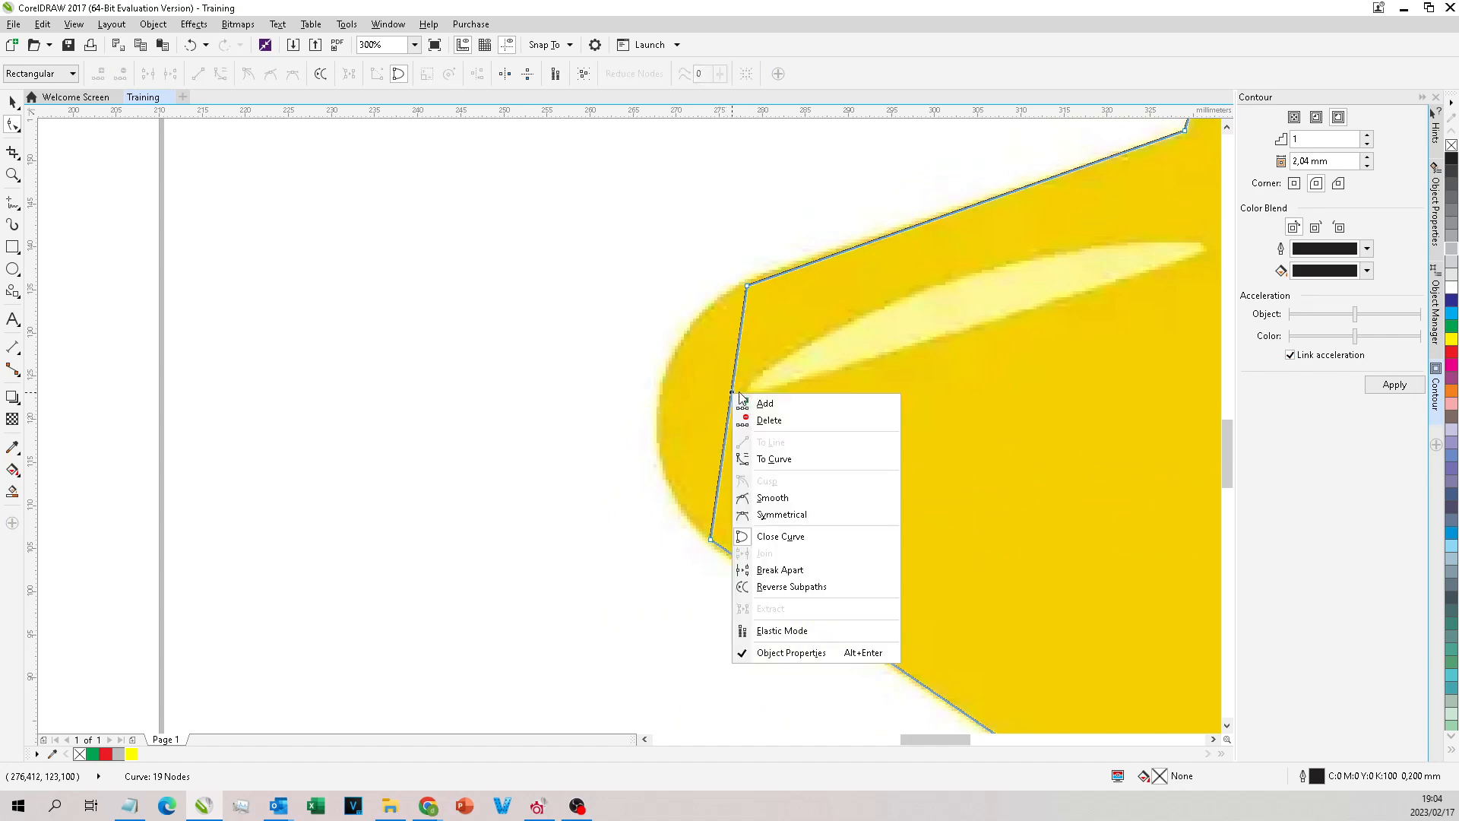
pyautogui.click(760, 459)
# Step: Bend the left arm's tip segment outward and adjust its curve handles to follow the bitmap's rounded edge
pyautogui.moveTo(727, 414); pyautogui.dragTo(659, 395)
pyautogui.click(748, 286)
pyautogui.moveTo(638, 348); pyautogui.dragTo(654, 314)
pyautogui.moveTo(633, 438); pyautogui.dragTo(625, 487)
pyautogui.scroll(1, 701, 534)
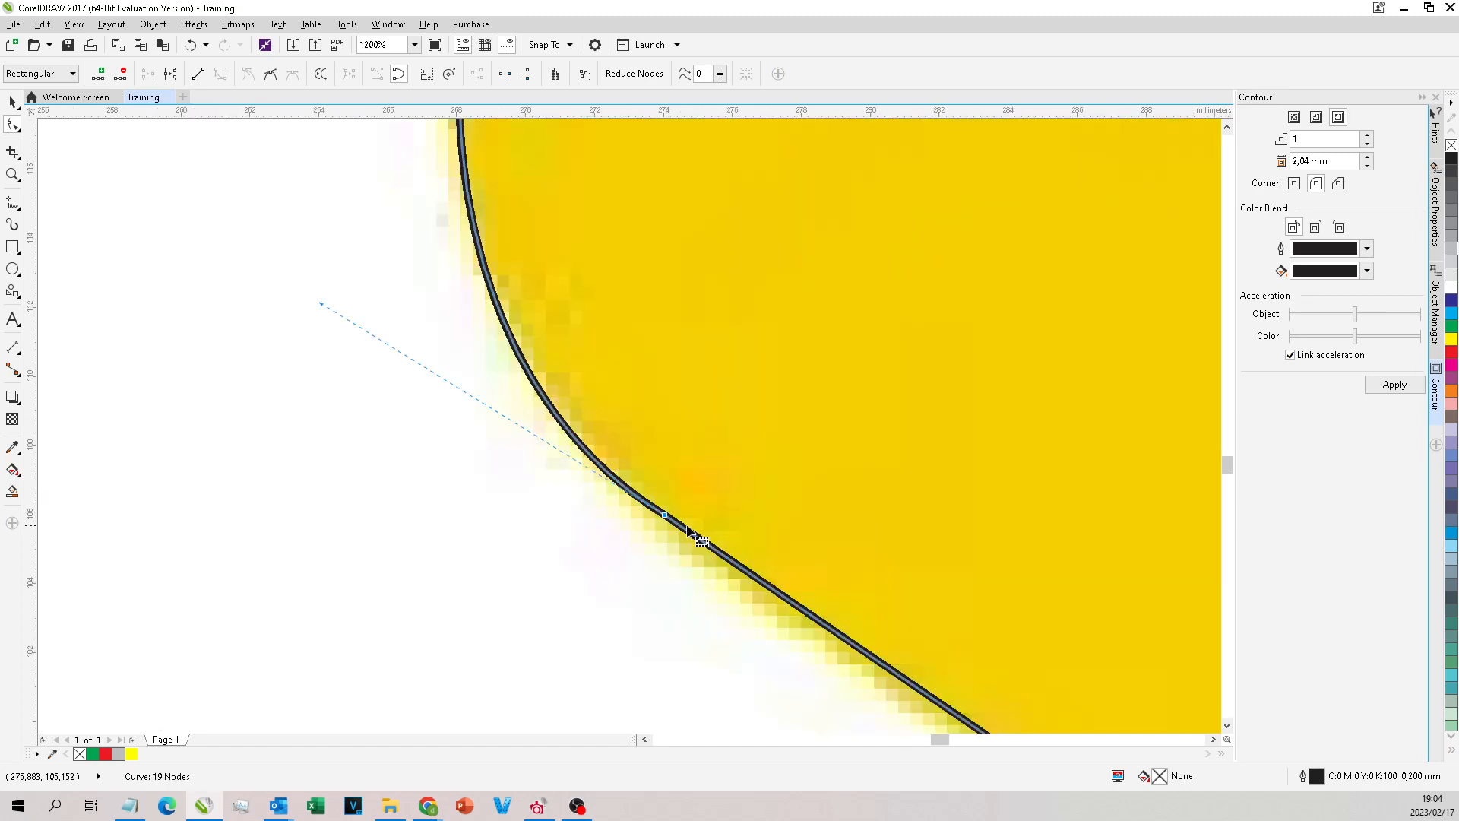
pyautogui.scroll(-3, 484, 377)
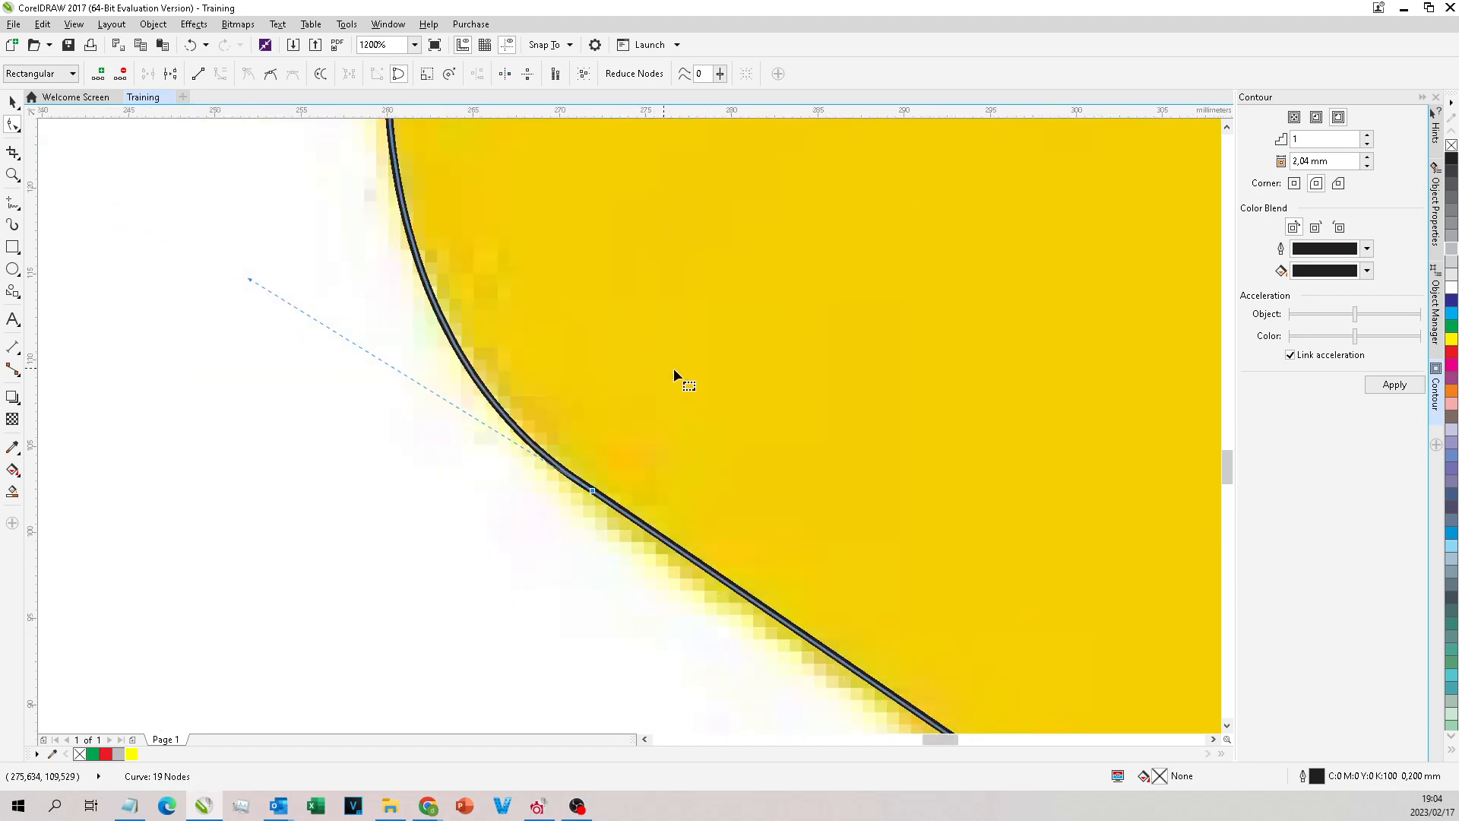
pyautogui.click(561, 301)
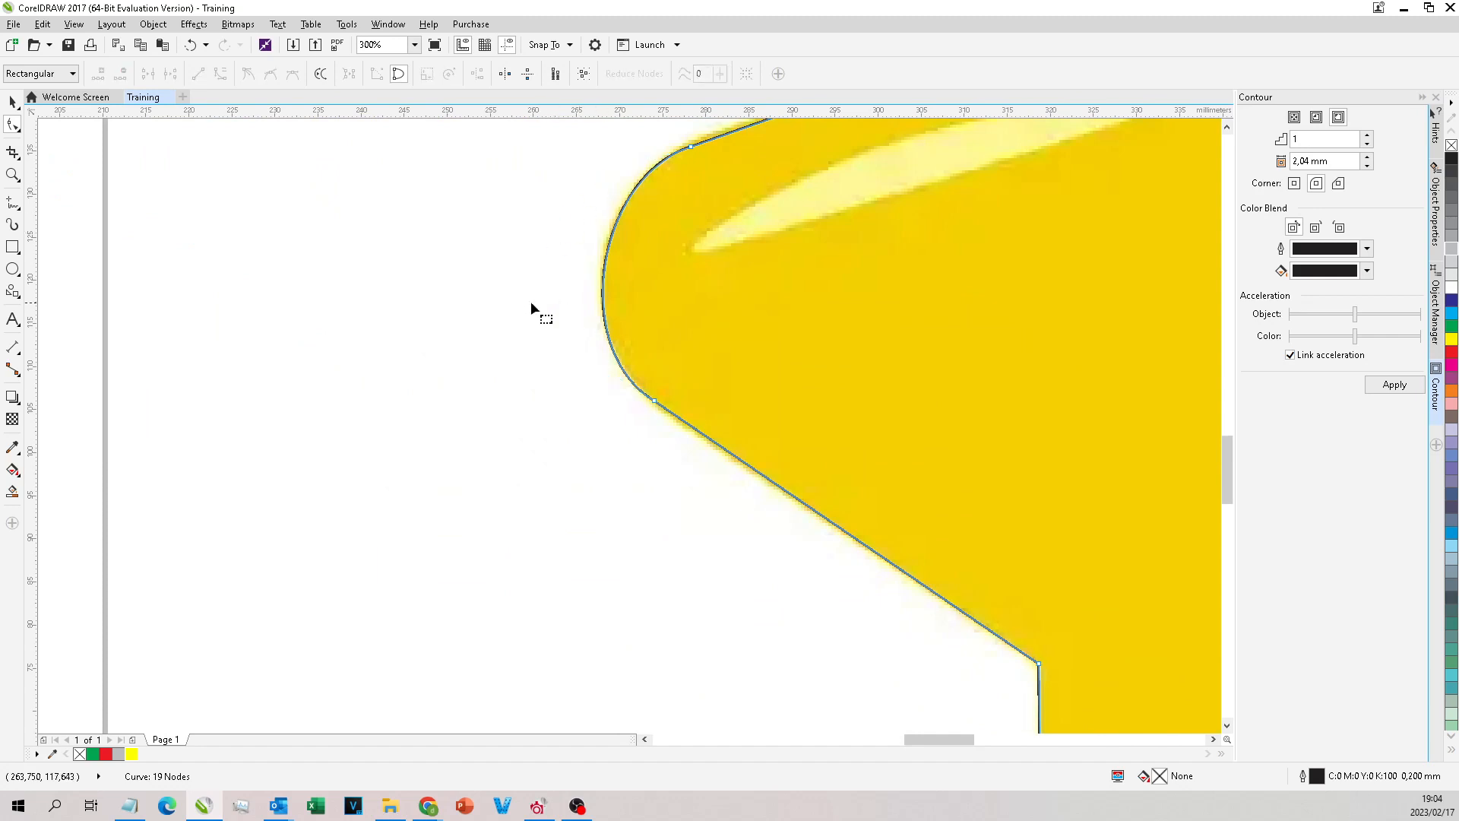
pyautogui.scroll(-2, 456, 304)
pyautogui.click(205, 481)
# Step: Move the upper node of the left arm's curve farther along the straight edge and readjust its handle to fit the rounded tip
pyautogui.scroll(1, 513, 307)
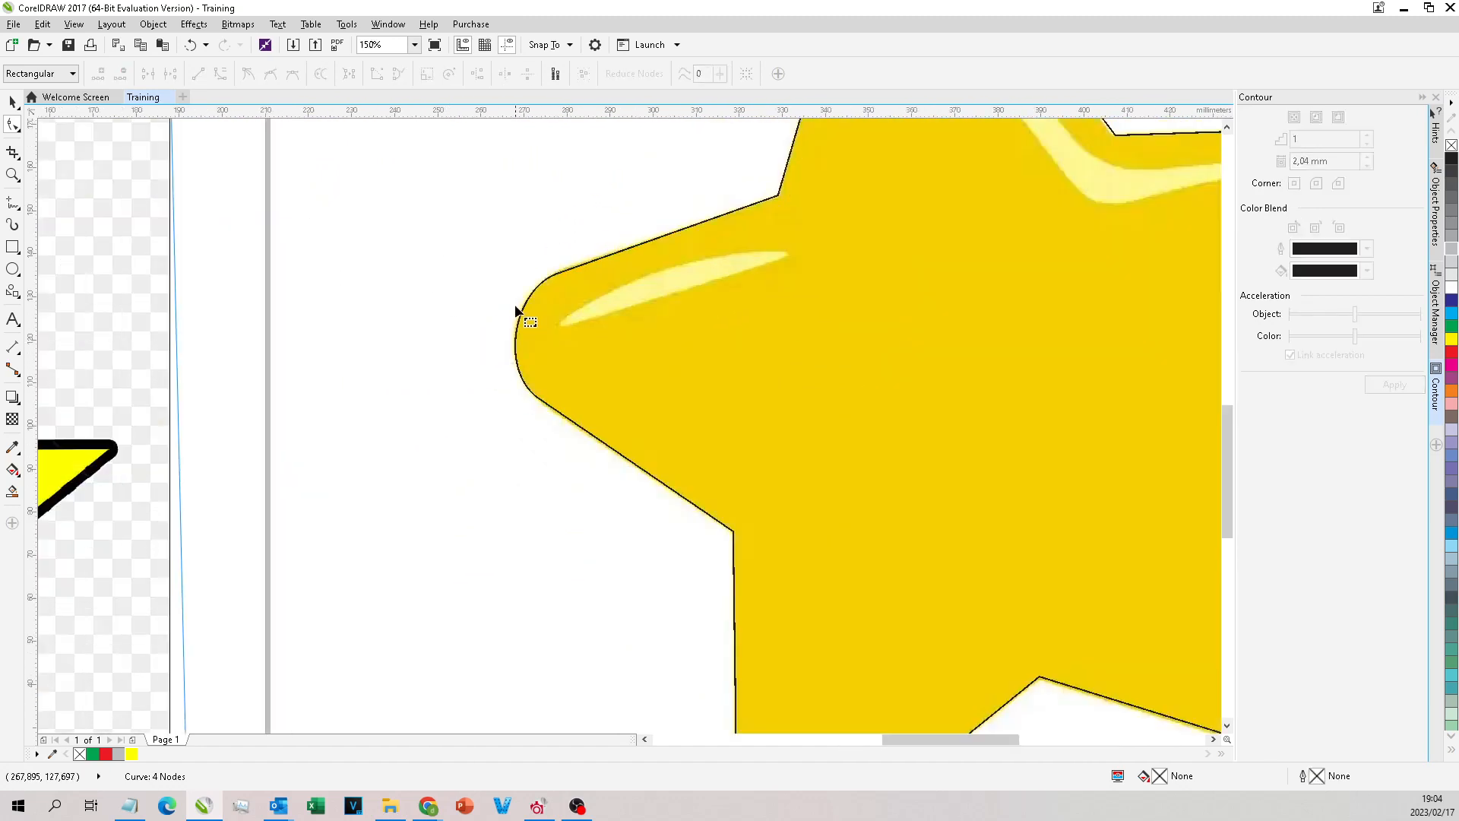
pyautogui.scroll(2, 568, 297)
pyautogui.click(580, 280)
pyautogui.click(606, 269)
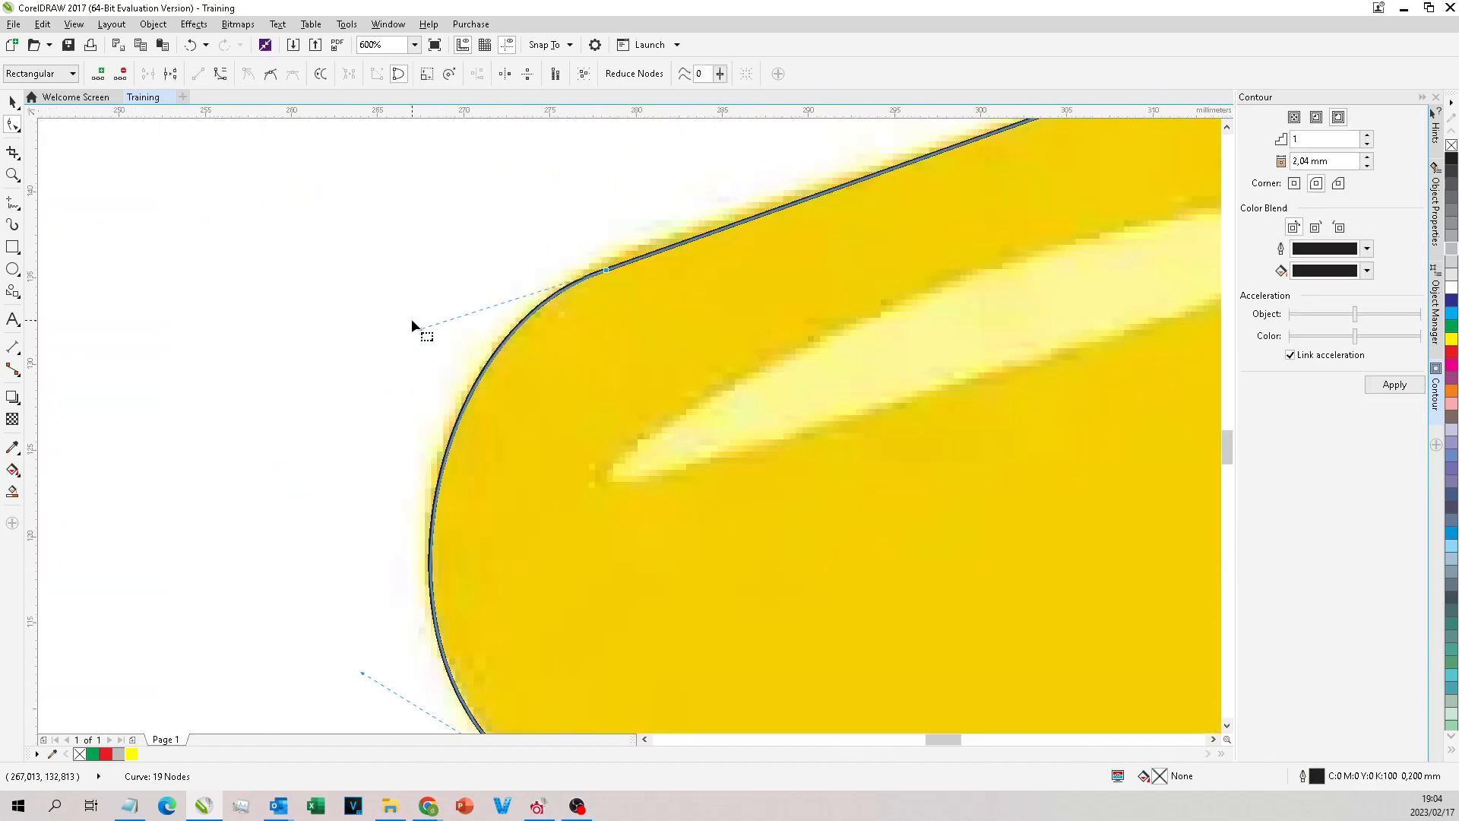
pyautogui.moveTo(421, 329)
pyautogui.mouseDown()
pyautogui.moveTo(358, 350)
pyautogui.moveTo(448, 338)
pyautogui.moveTo(418, 328)
pyautogui.mouseUp()
pyautogui.moveTo(597, 275); pyautogui.dragTo(663, 239)
pyautogui.moveTo(476, 298); pyautogui.dragTo(383, 324)
pyautogui.scroll(-2, 419, 232)
pyautogui.click(383, 295)
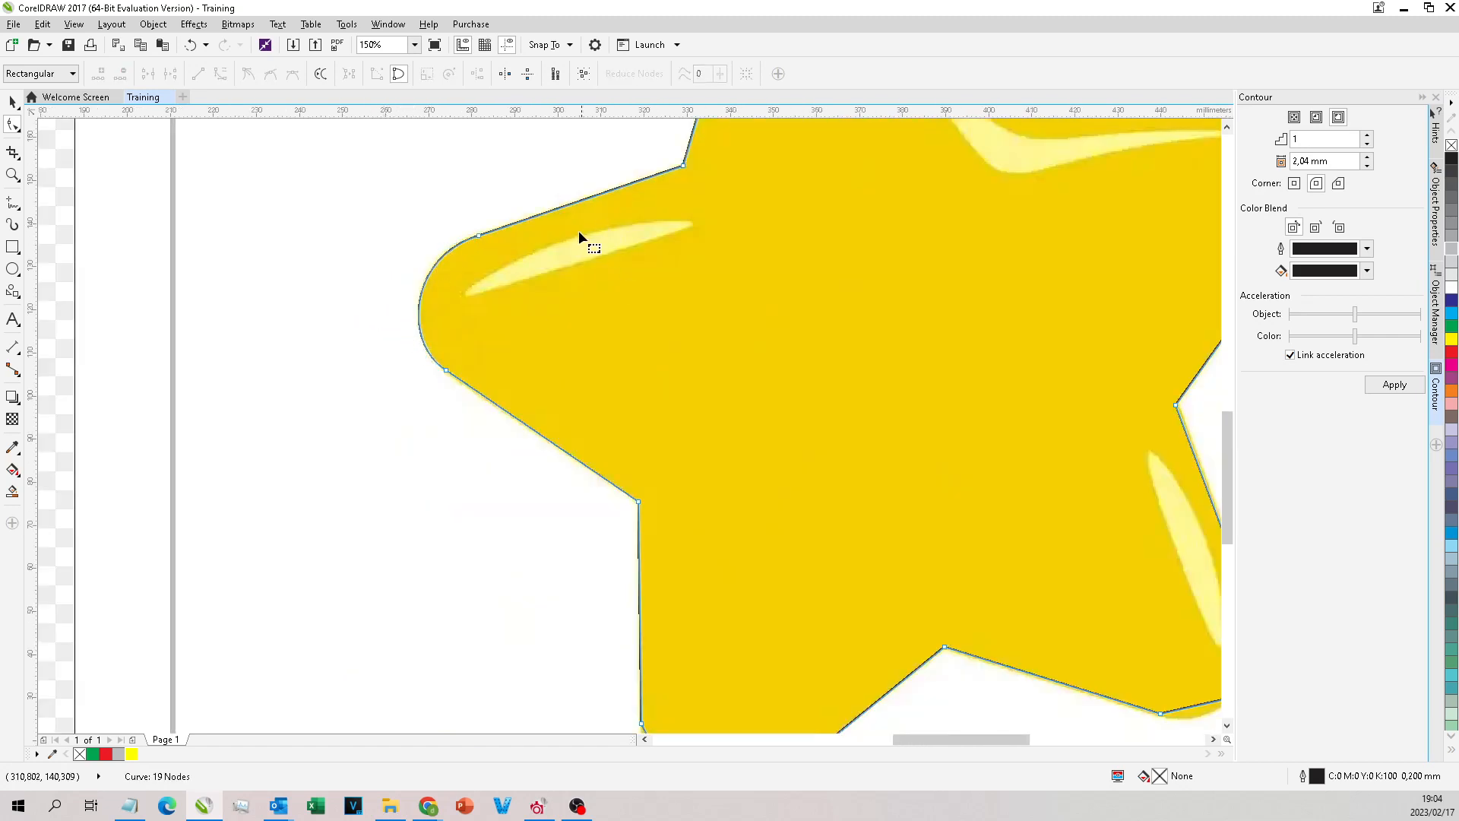
pyautogui.scroll(-4, 495, 226)
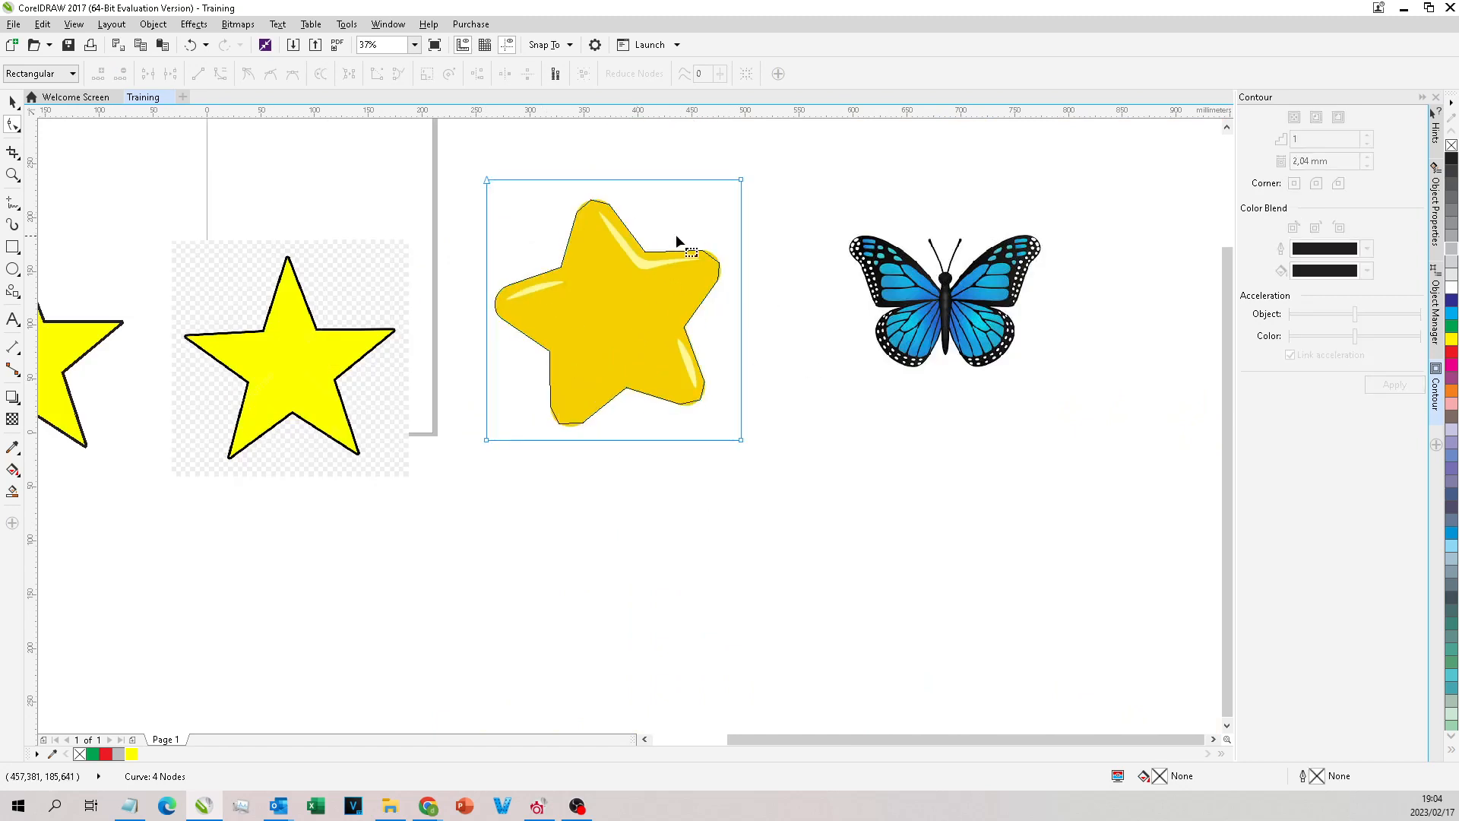
# Step: Trace the pale highlight on the golden star's left arm as a closed freehand curve about 51 mm wide and 16 mm high
pyautogui.scroll(4, 646, 224)
pyautogui.scroll(-2, 681, 215)
pyautogui.scroll(2, 374, 376)
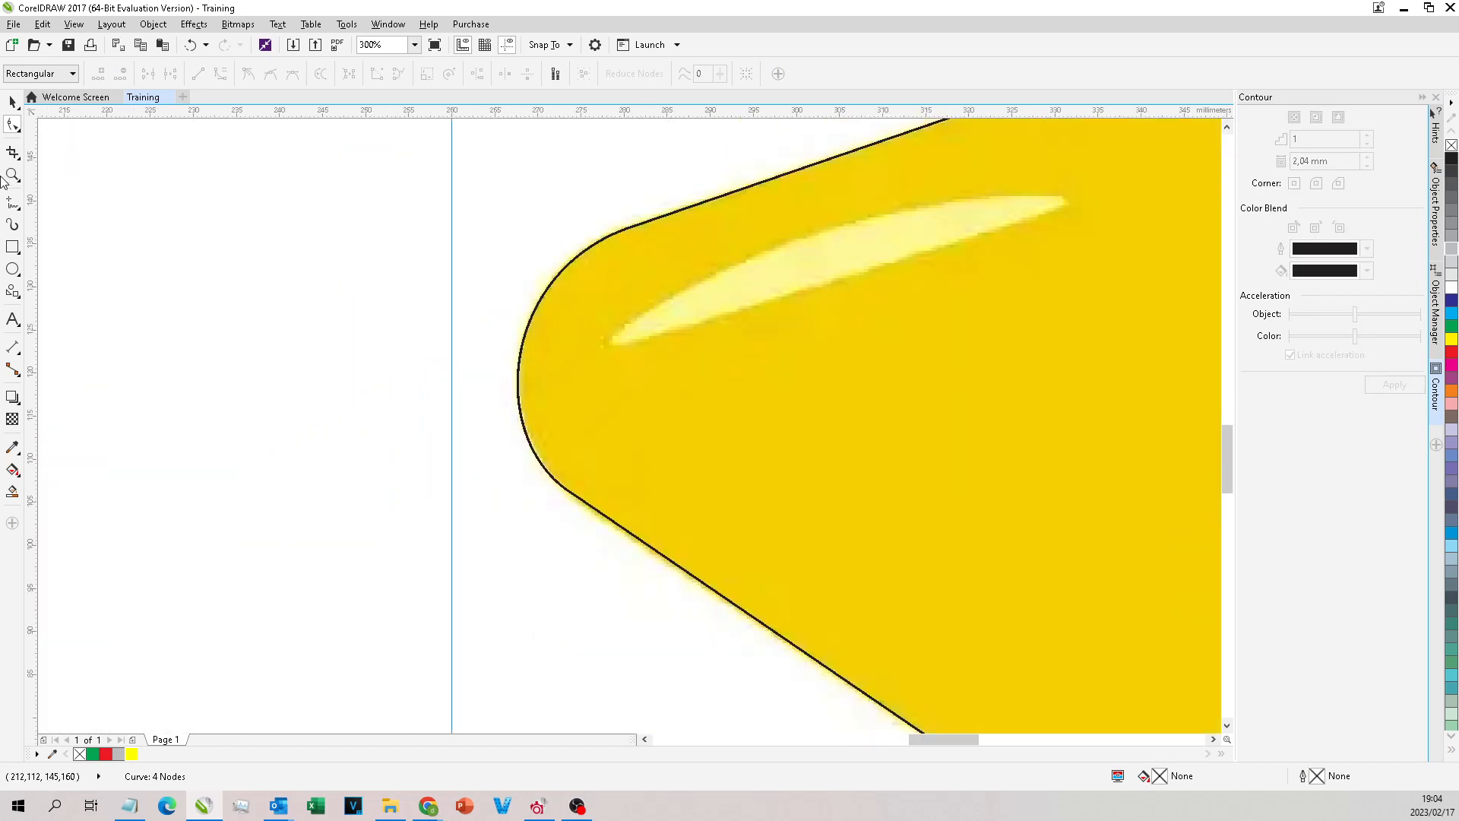
pyautogui.press('F5')
pyautogui.moveTo(1062, 204)
pyautogui.mouseDown()
pyautogui.moveTo(658, 335)
pyautogui.moveTo(624, 332)
pyautogui.moveTo(678, 279)
pyautogui.moveTo(949, 210)
pyautogui.moveTo(1064, 202)
pyautogui.mouseUp()
pyautogui.click(14, 125)
pyautogui.scroll(5, 1063, 203)
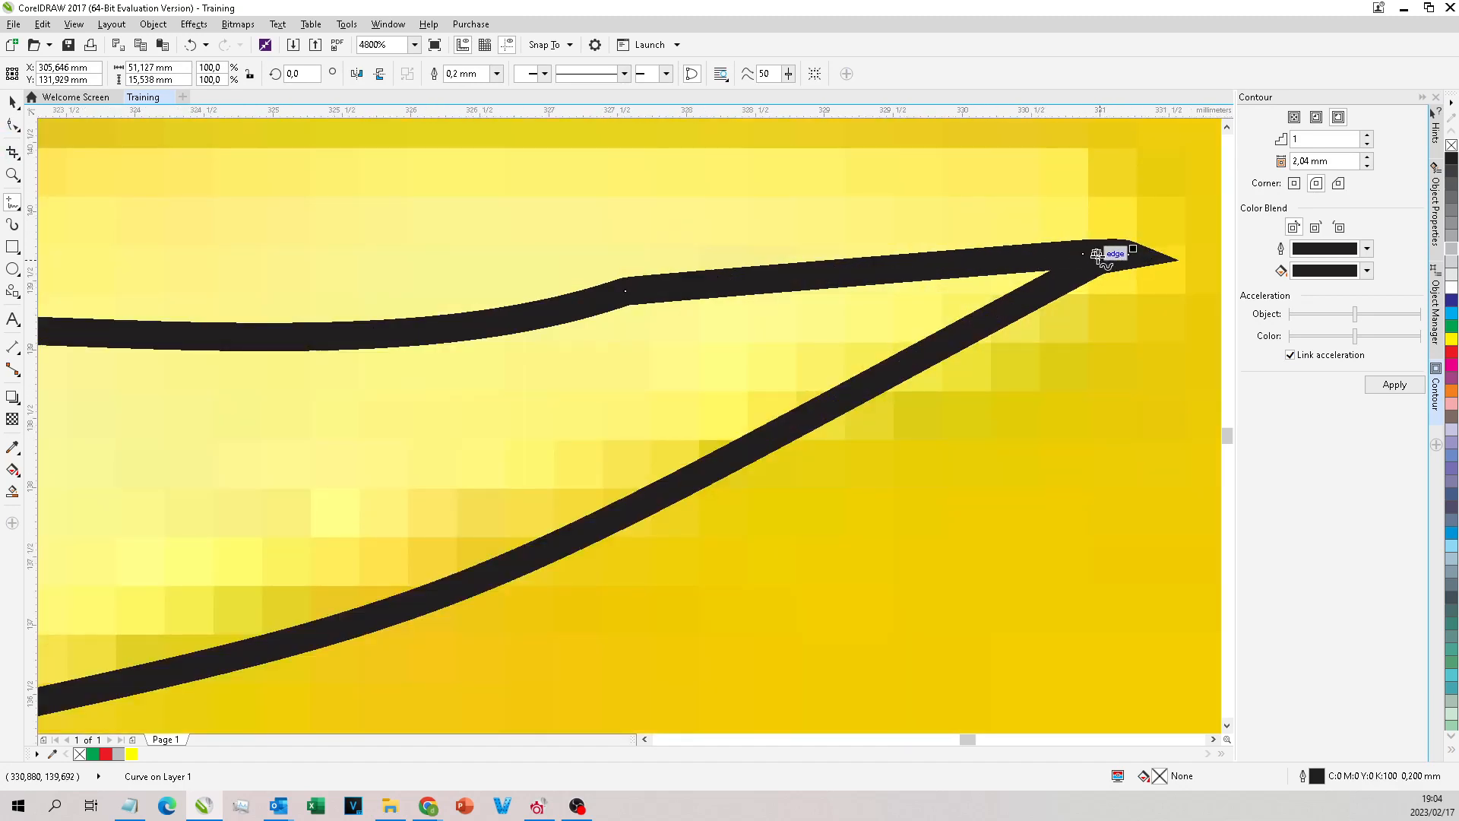
pyautogui.scroll(-5, 879, 287)
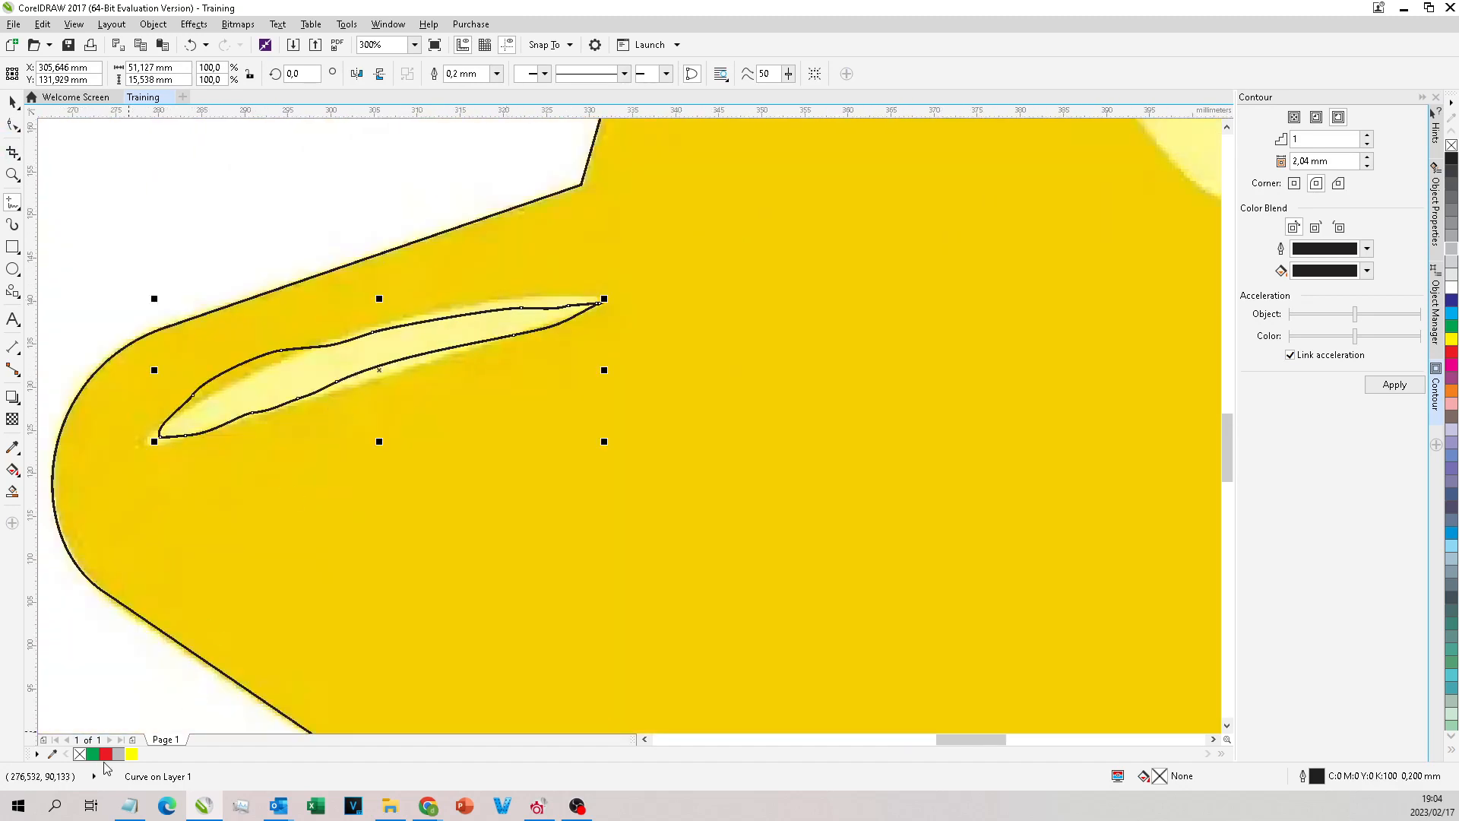
# Step: Sample the pale yellow of the bitmap's highlight and fill the traced highlight curve with it (#FBF790)
pyautogui.click(106, 754)
pyautogui.hotkey('ctrl', 'z')
pyautogui.click(51, 753)
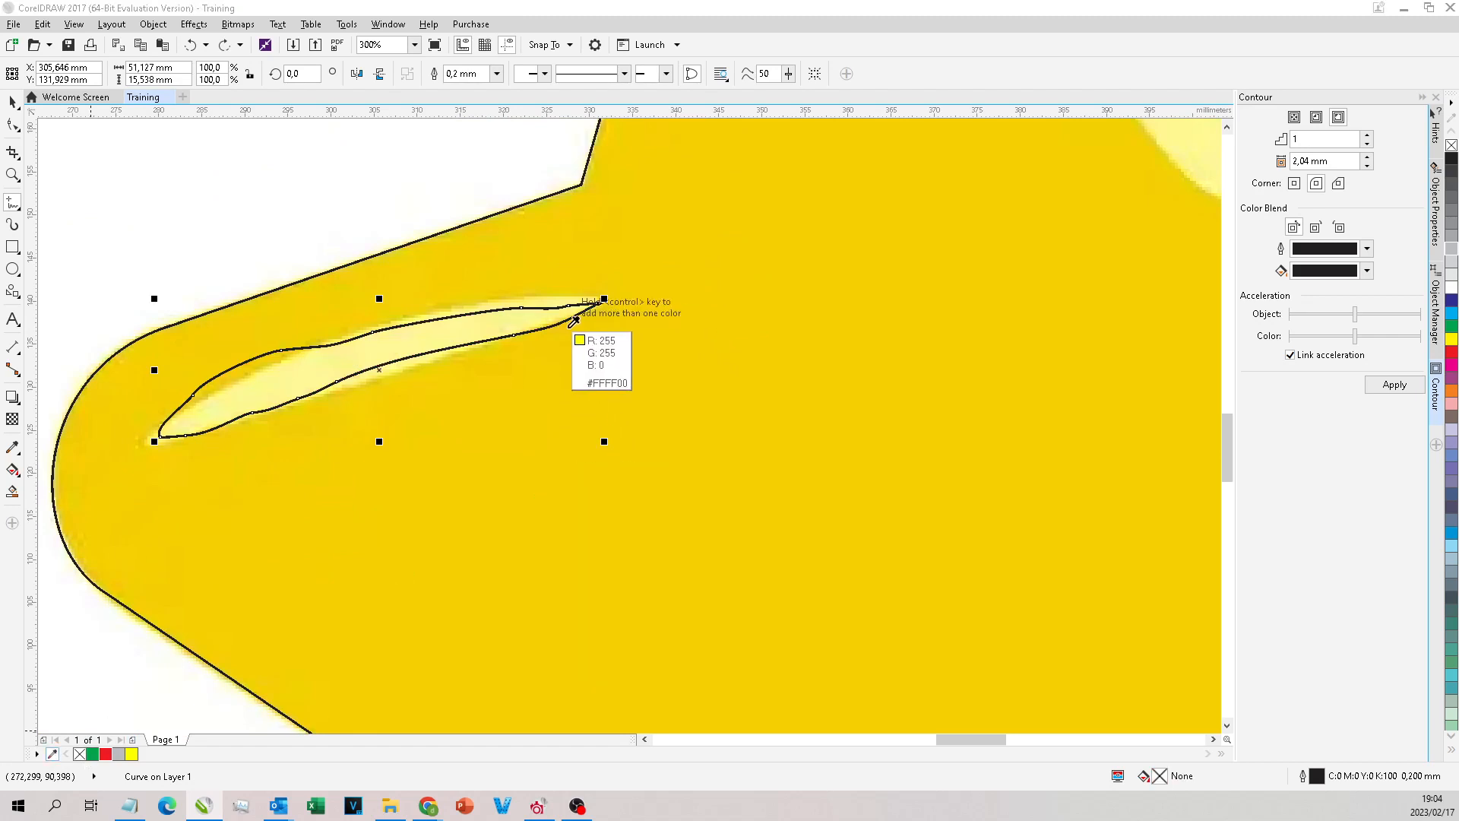
pyautogui.click(519, 323)
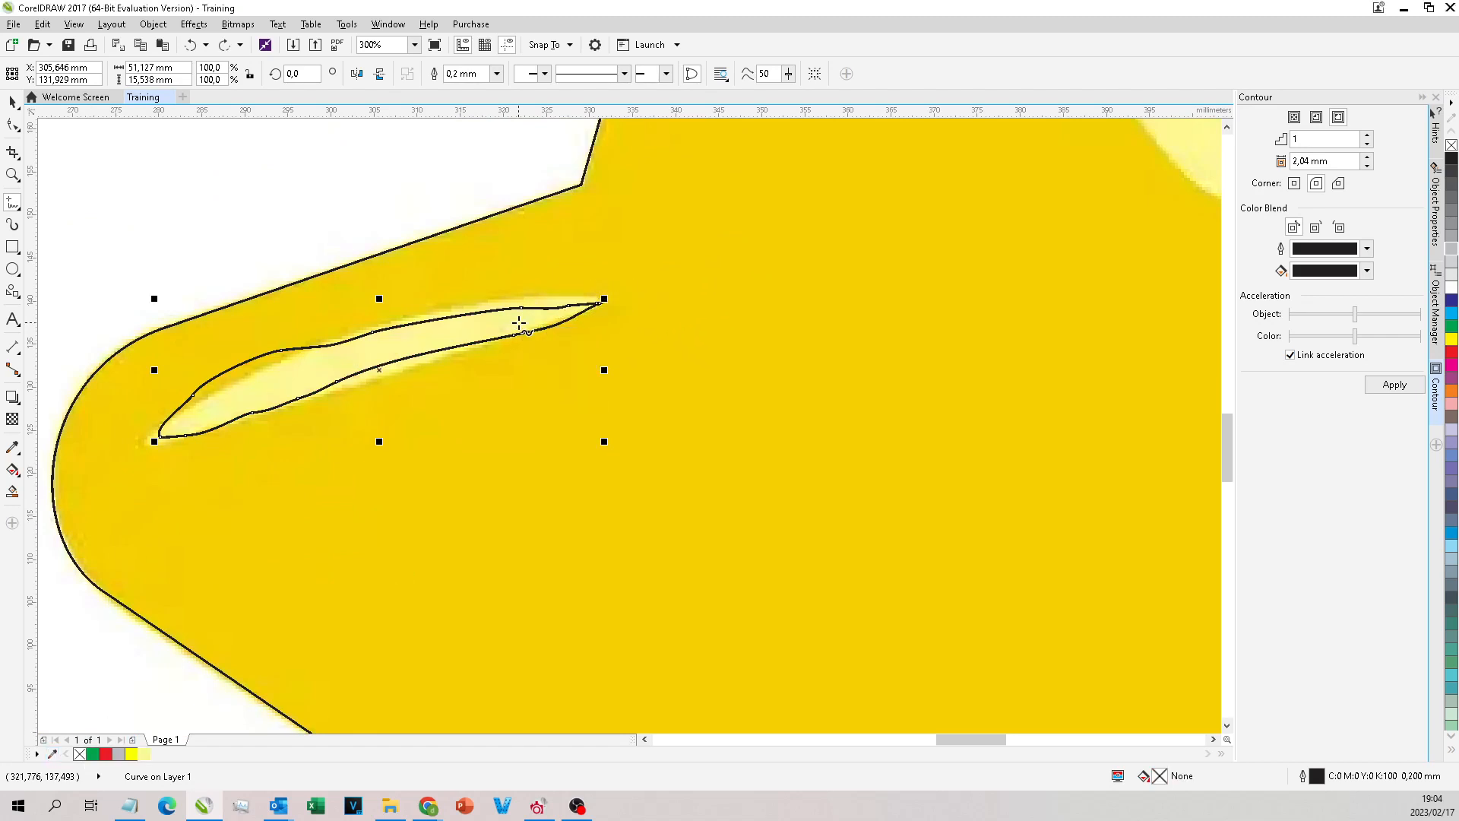
pyautogui.click(143, 754)
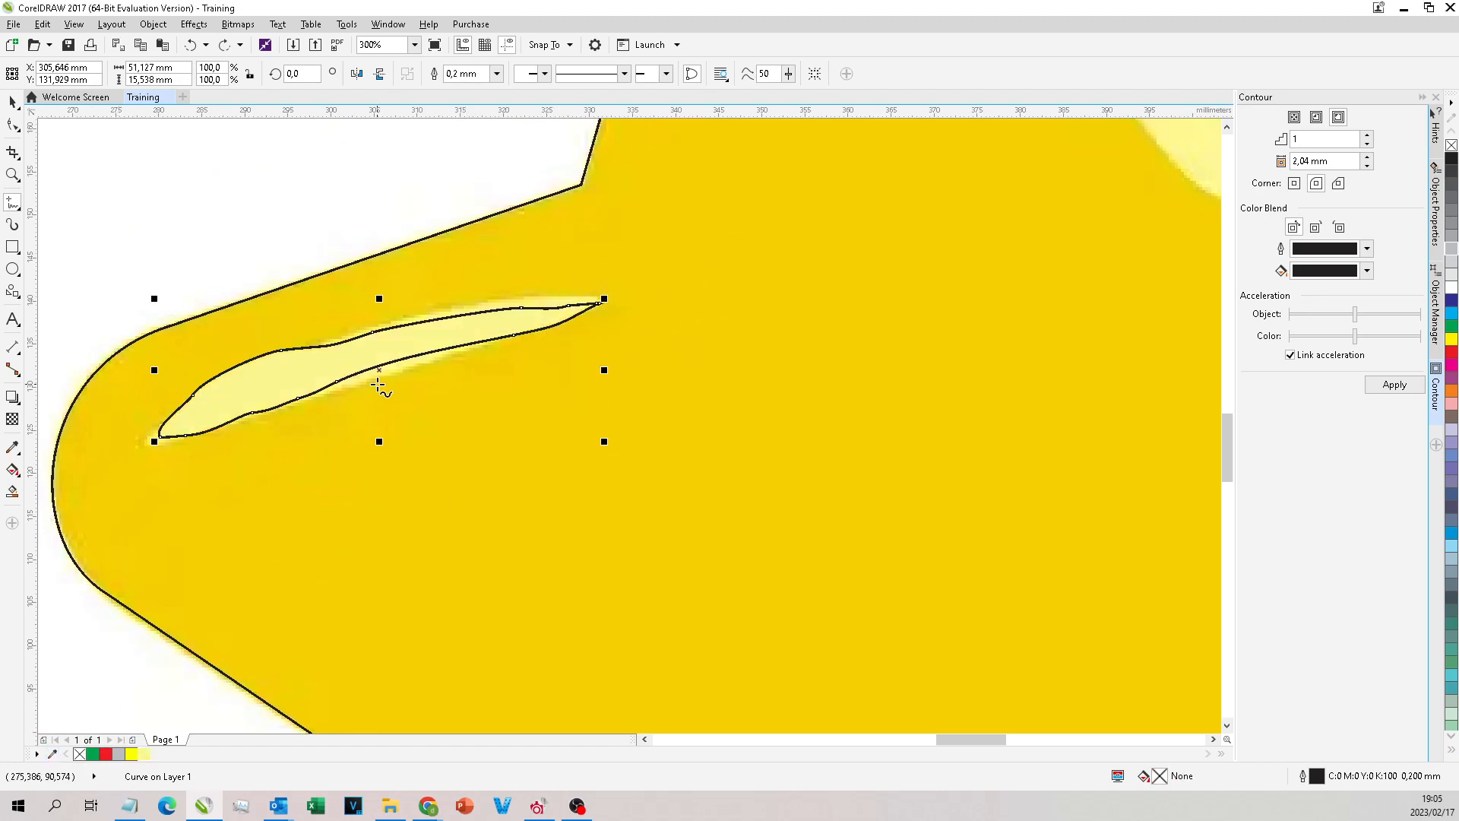
pyautogui.press('space')
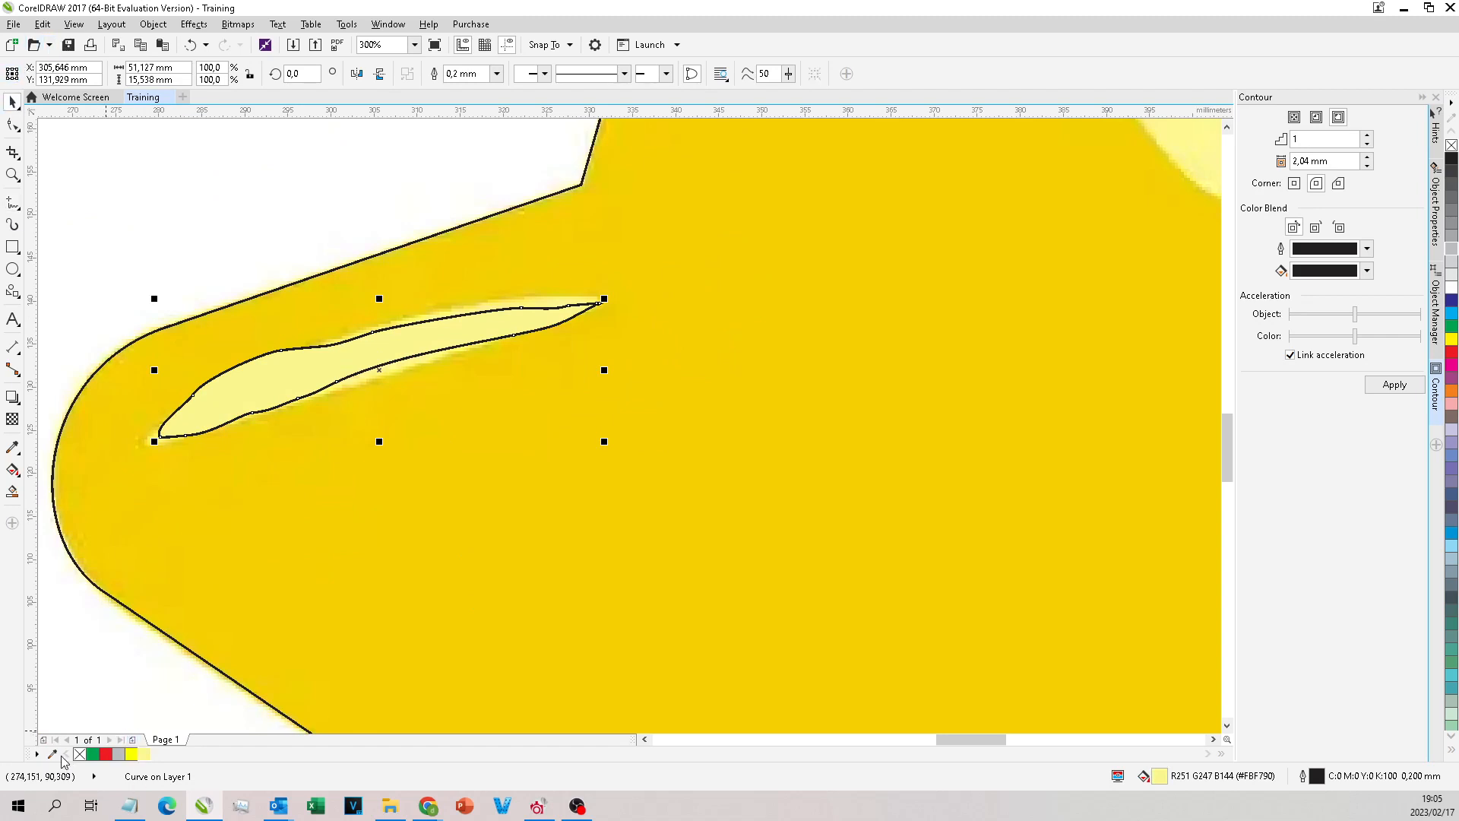
# Step: Sample the golden colour of the bitmap star and fill the traced star outline with it (#F4CF01)
pyautogui.click(936, 256)
pyautogui.click(158, 754)
pyautogui.scroll(-2, 508, 387)
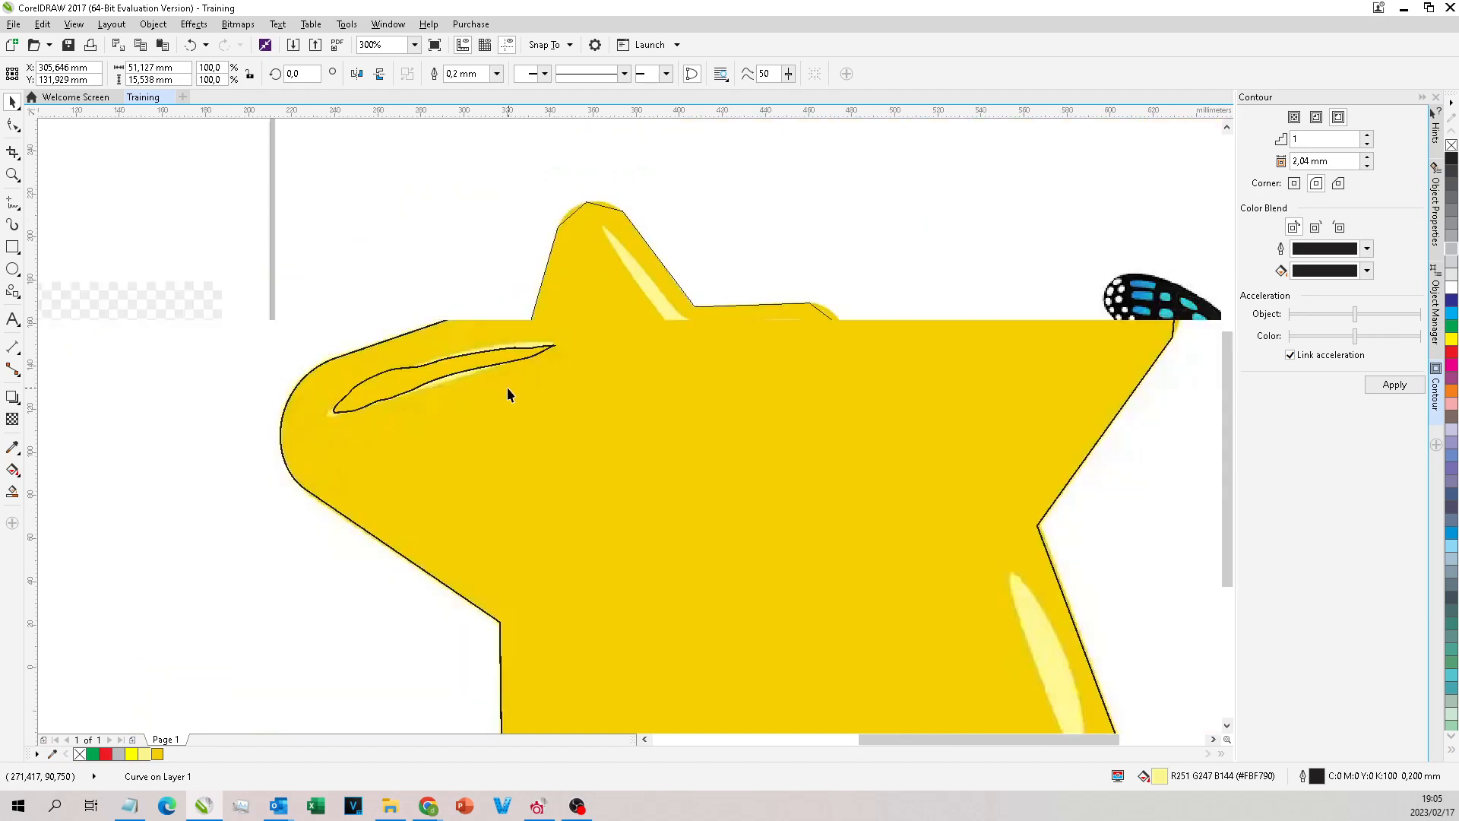
pyautogui.click(717, 266)
pyautogui.click(563, 371)
pyautogui.click(157, 755)
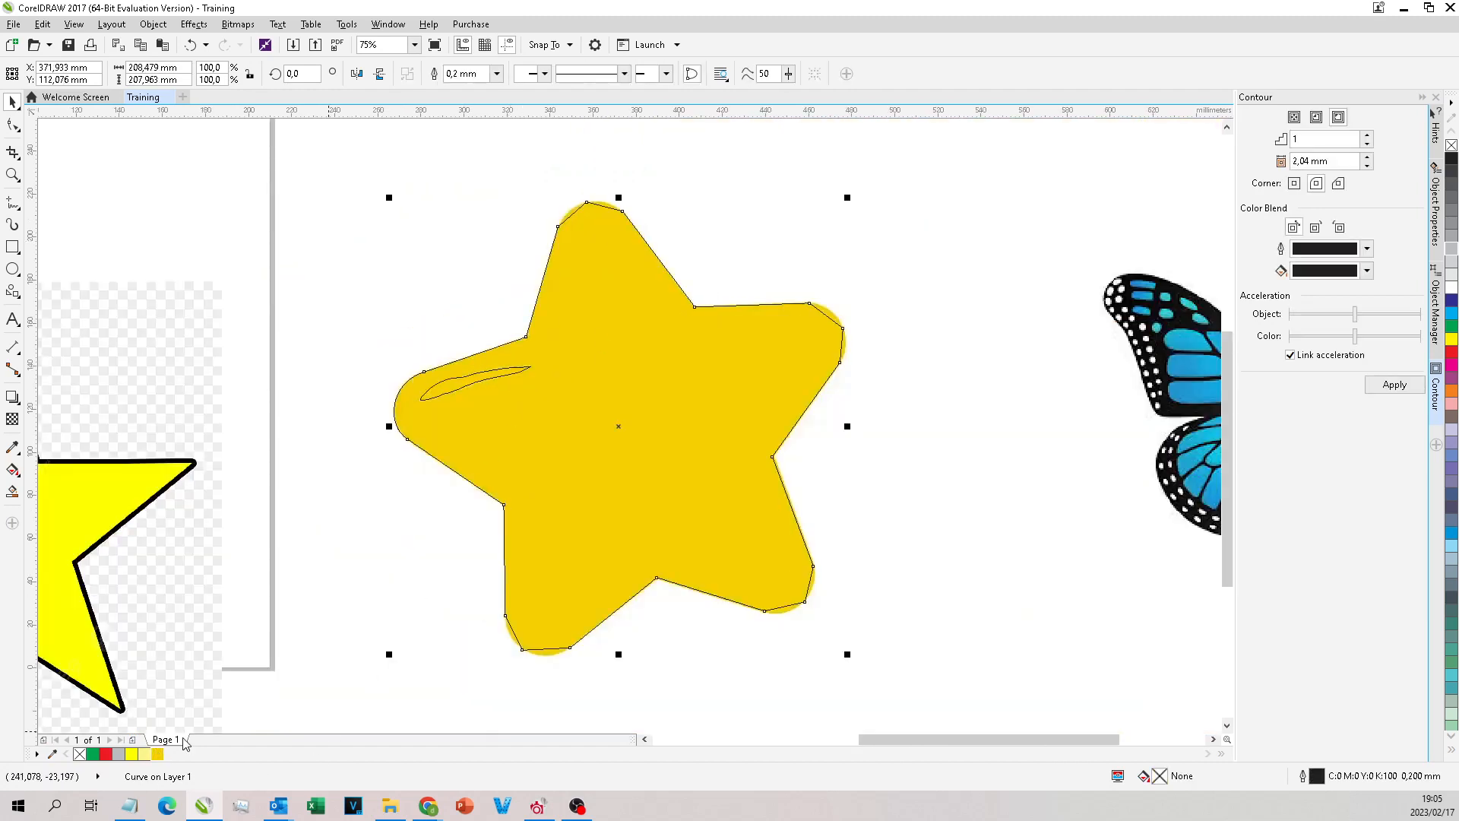
# Step: Fill the highlight curve on the left arm with the sampled pale yellow and reselect the golden star
pyautogui.click(449, 396)
pyautogui.click(150, 755)
pyautogui.click(482, 314)
pyautogui.click(622, 389)
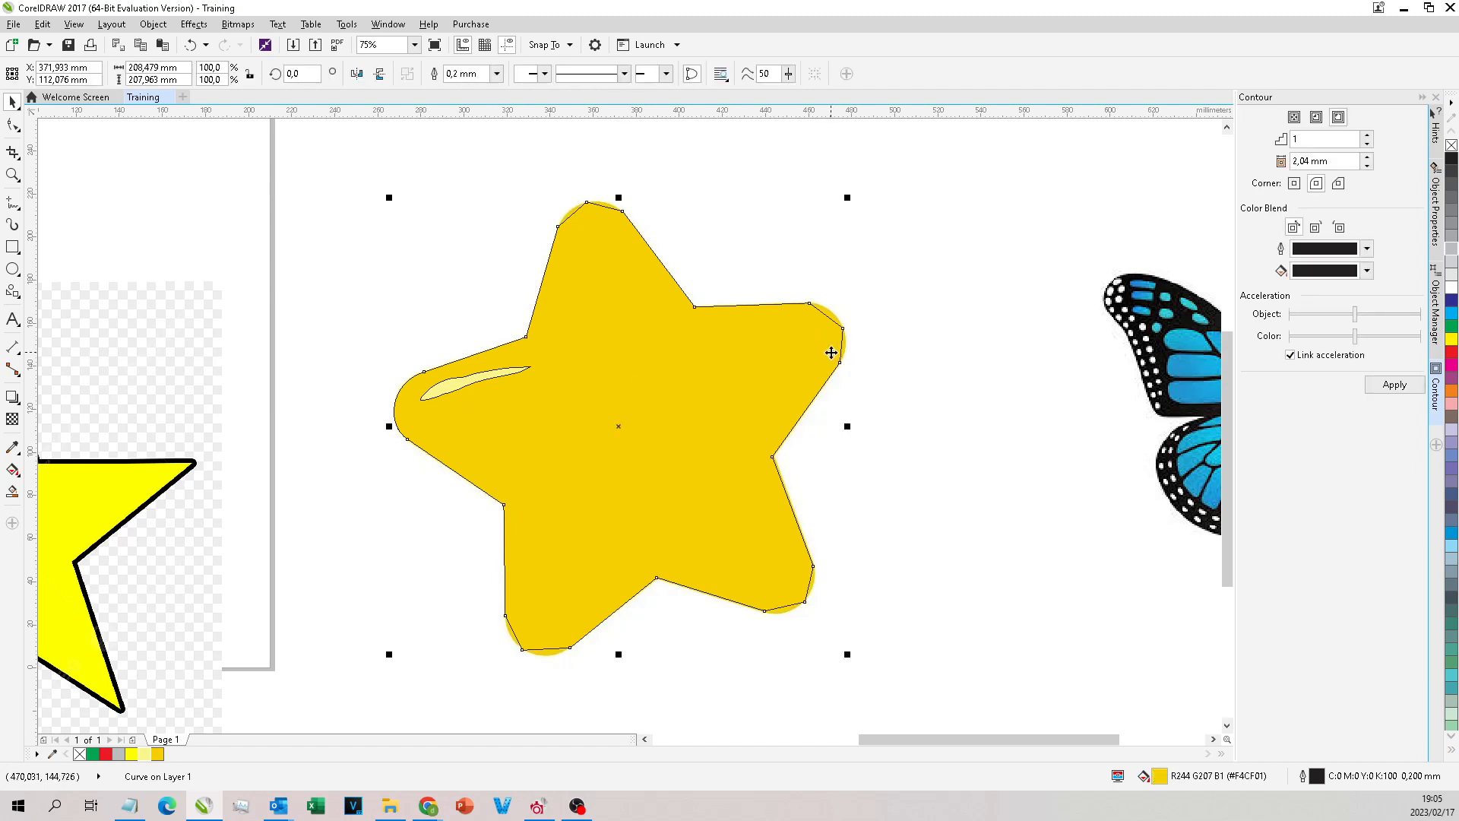
# Step: Remove the star outline's fill to expose the bitmap and try shifting the highlight curve aside
pyautogui.click(79, 754)
pyautogui.scroll(1, 616, 350)
pyautogui.moveTo(325, 423); pyautogui.dragTo(352, 415)
pyautogui.click(757, 282)
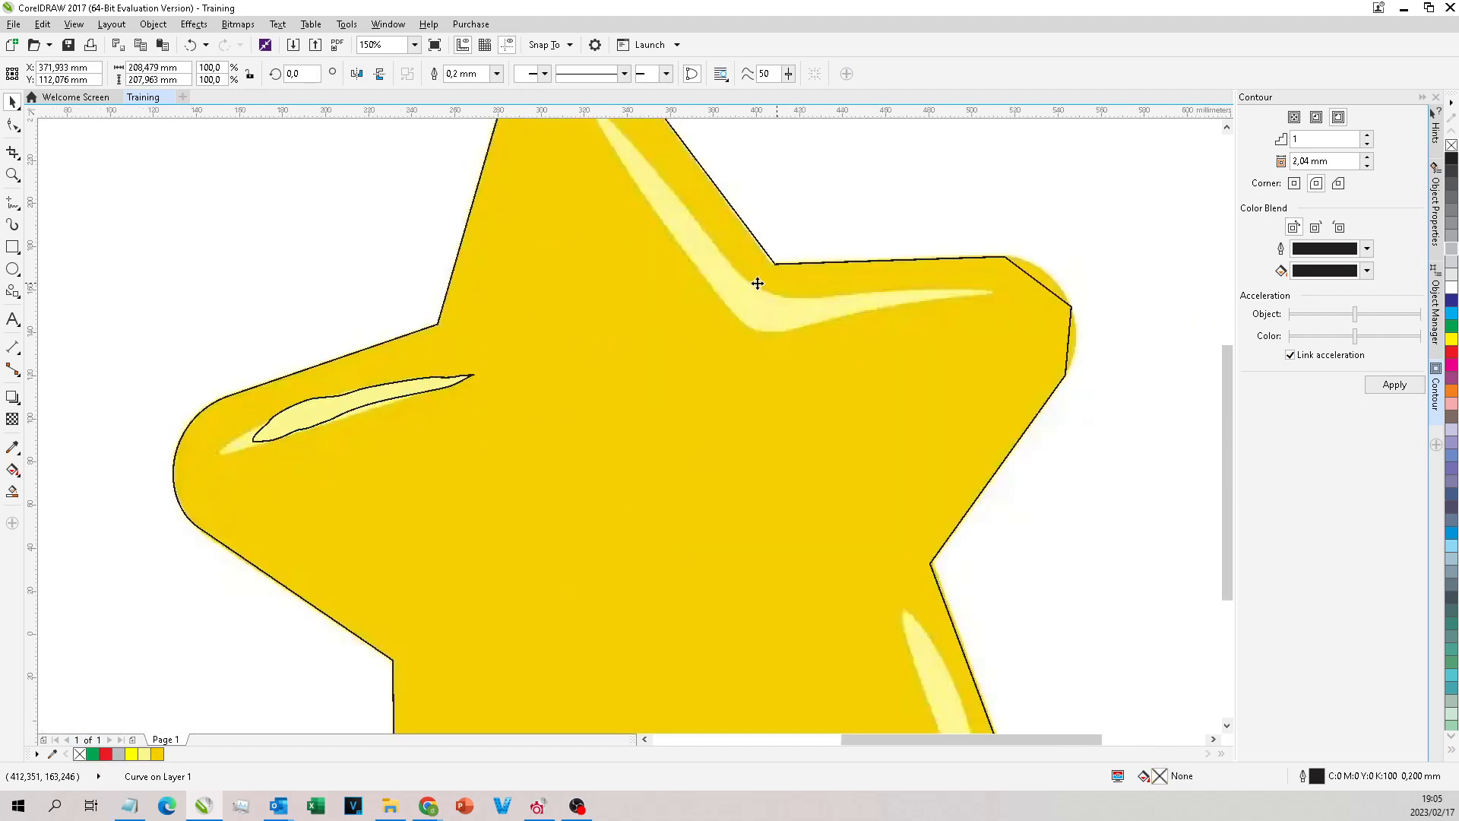
pyautogui.scroll(-1, 757, 282)
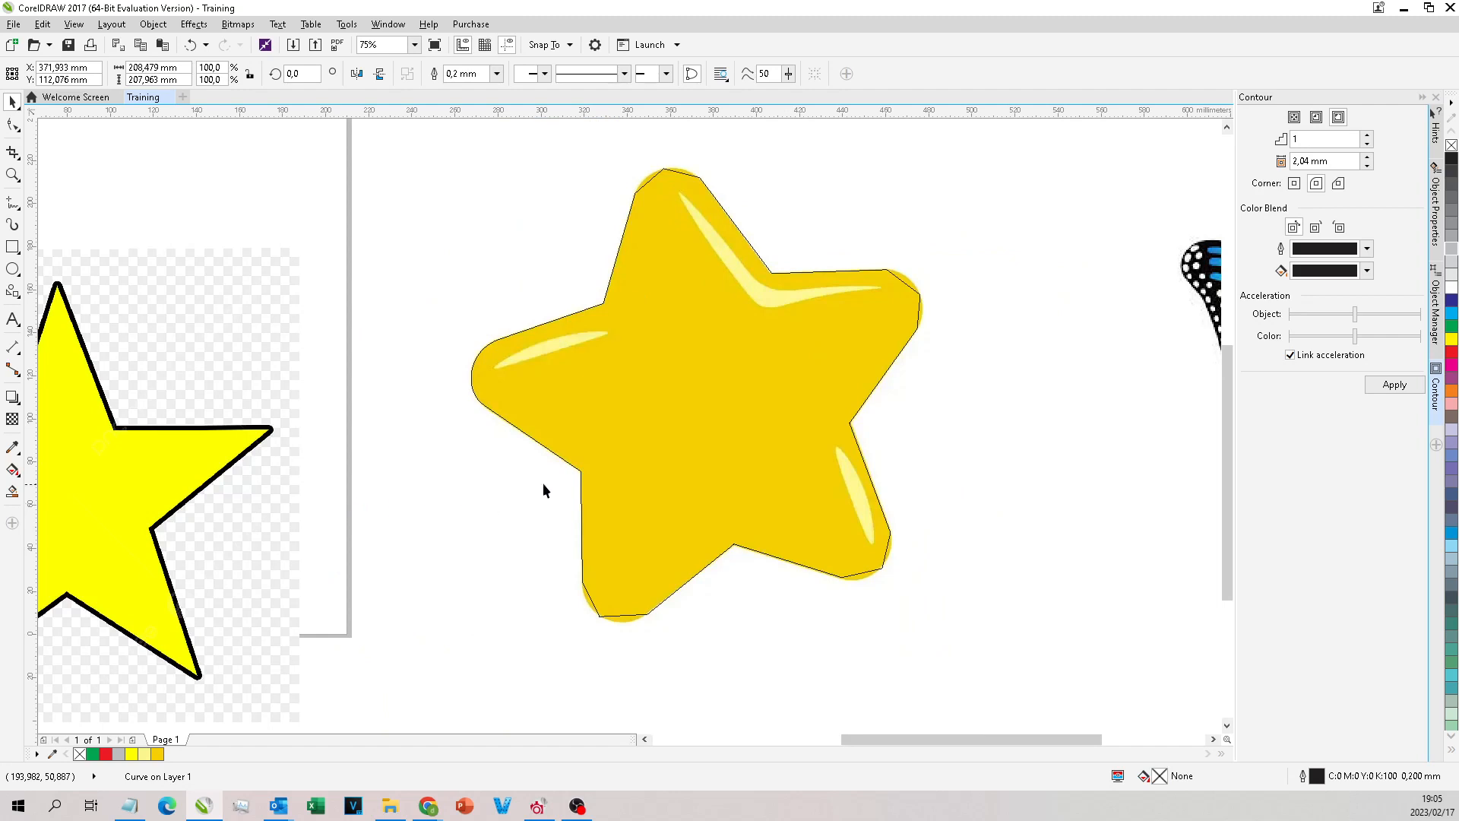
pyautogui.click(655, 374)
pyautogui.hotkey('ctrl', 'z')
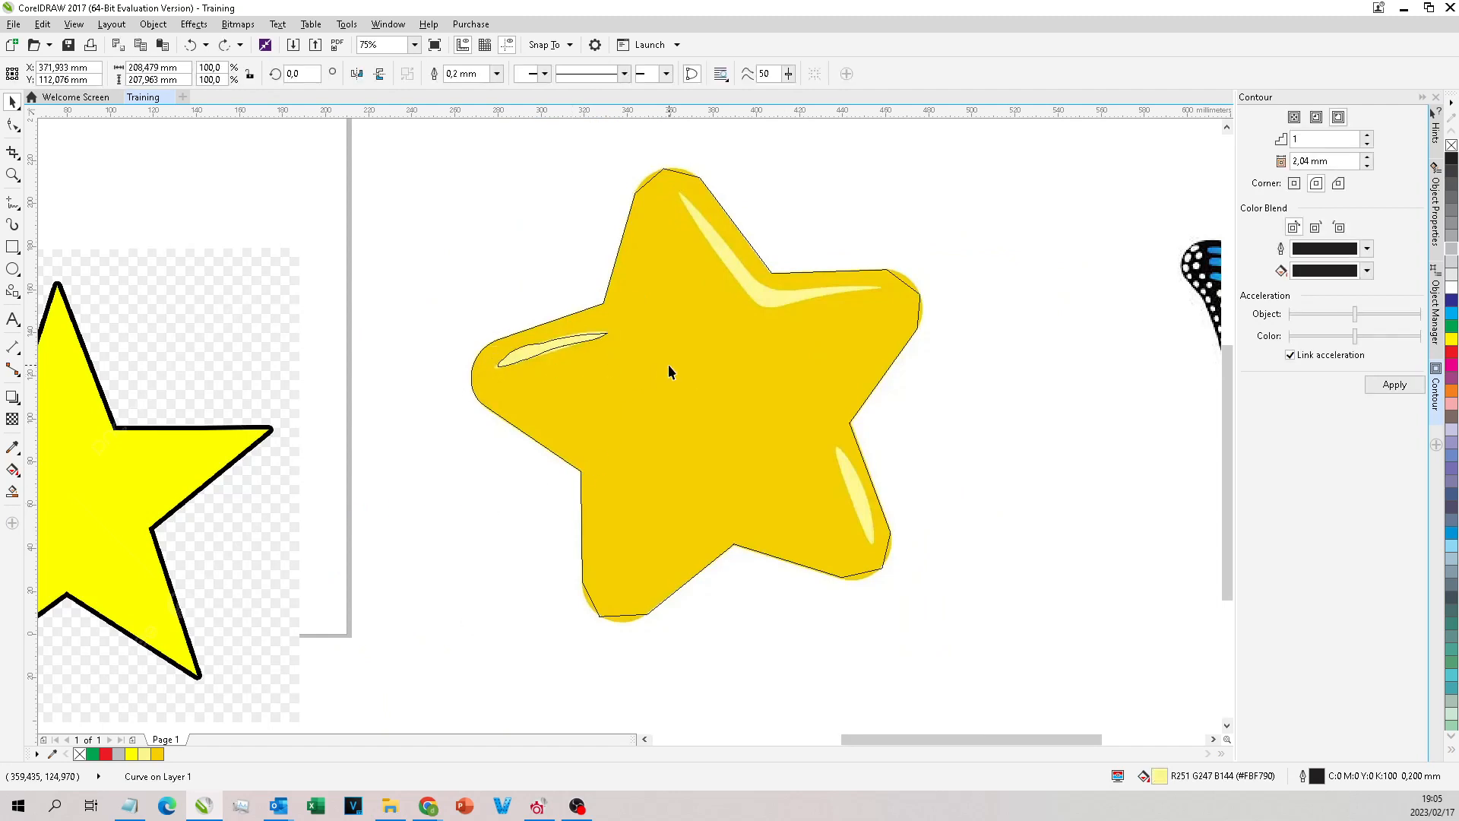
# Step: Try the plain yellow on the star outline and refill it with the sampled golden colour
pyautogui.click(157, 753)
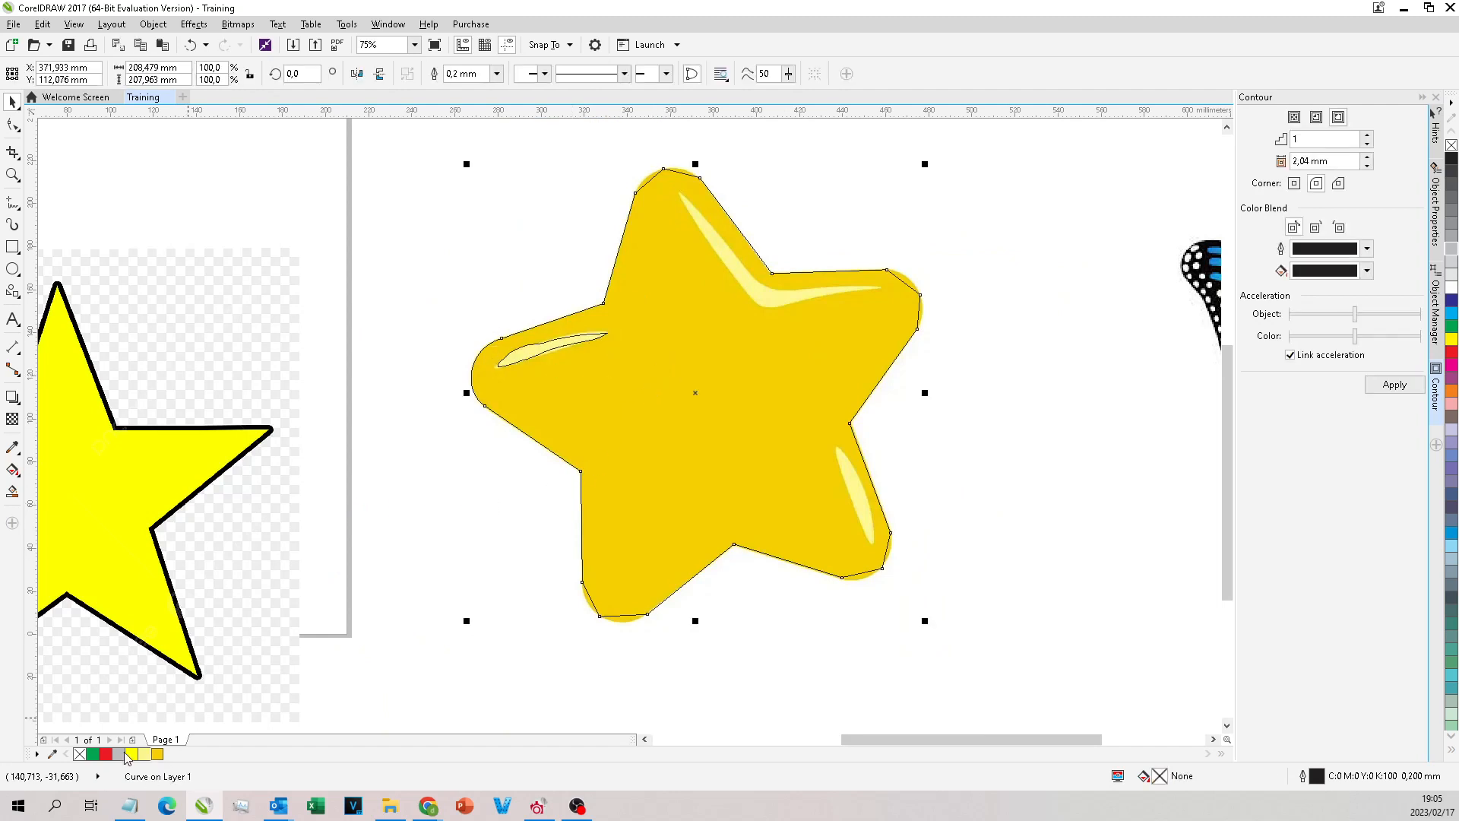
pyautogui.click(131, 754)
pyautogui.click(157, 754)
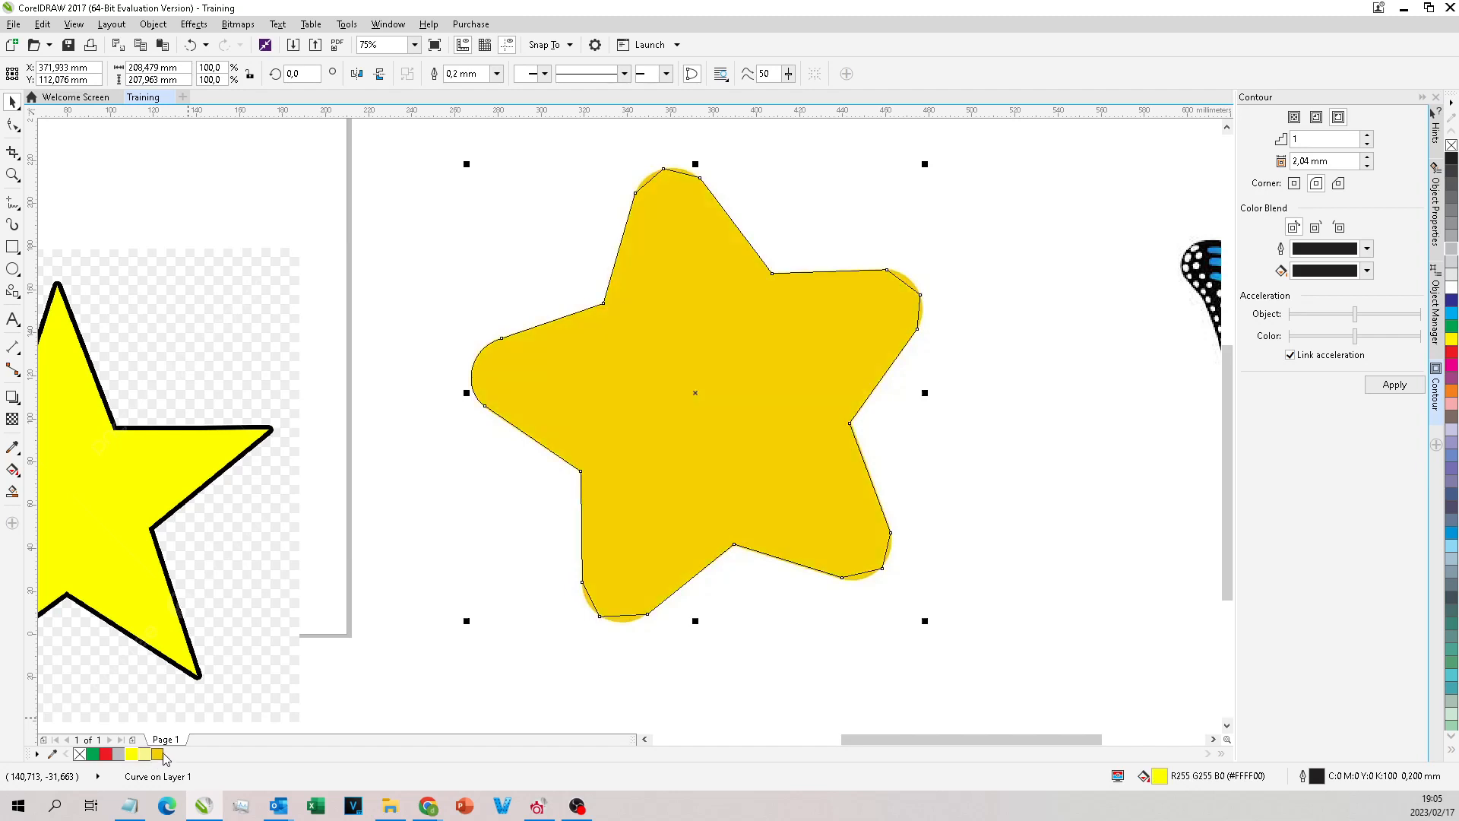
# Step: Select the highlight curve hidden behind the golden star and cut and paste it in front of the star
pyautogui.moveTo(1017, 222); pyautogui.dragTo(1047, 231)
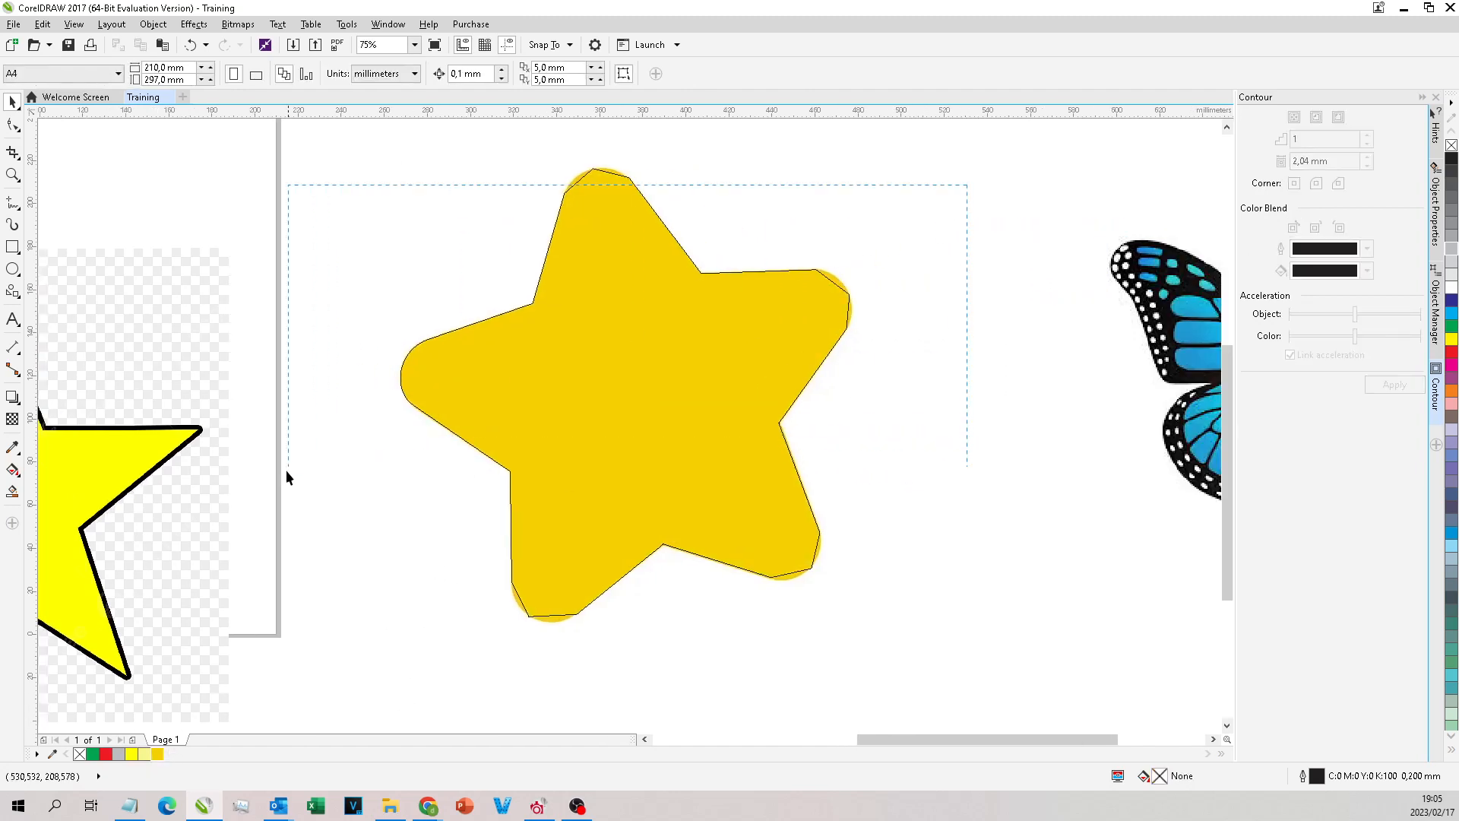
pyautogui.moveTo(307, 454); pyautogui.dragTo(309, 455)
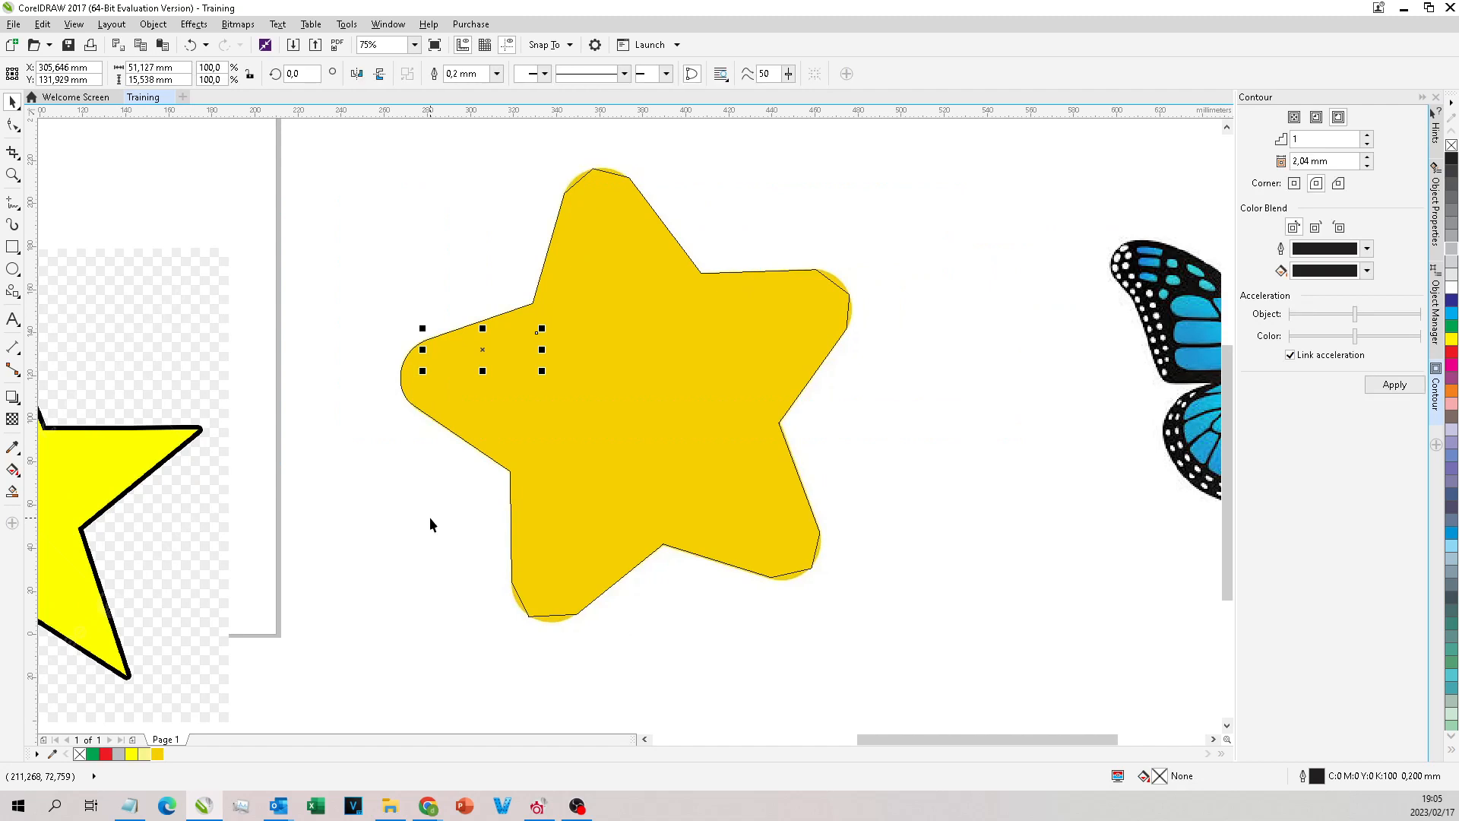
pyautogui.click(496, 490)
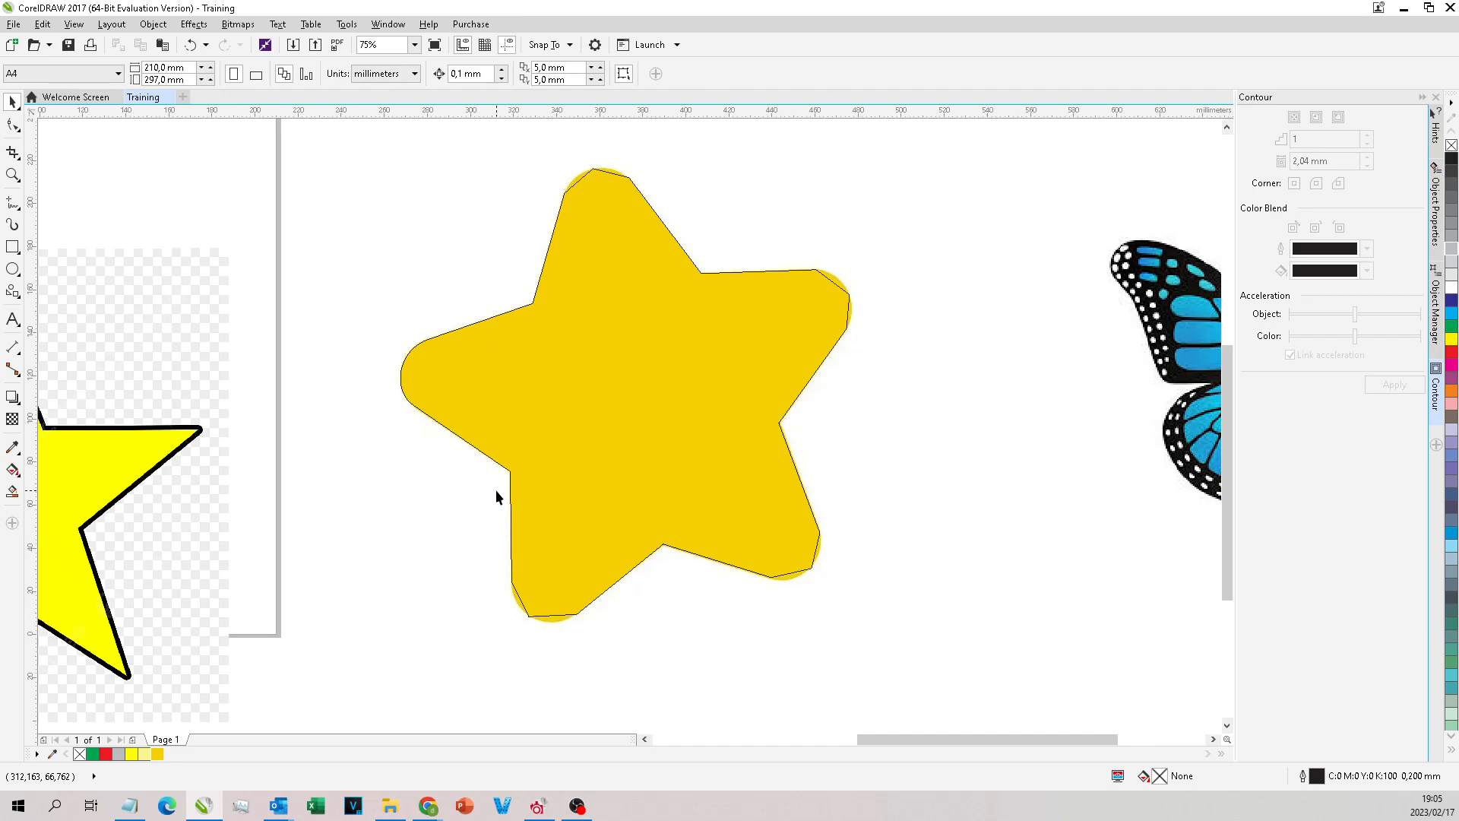
pyautogui.hotkey('ctrl', 'v')
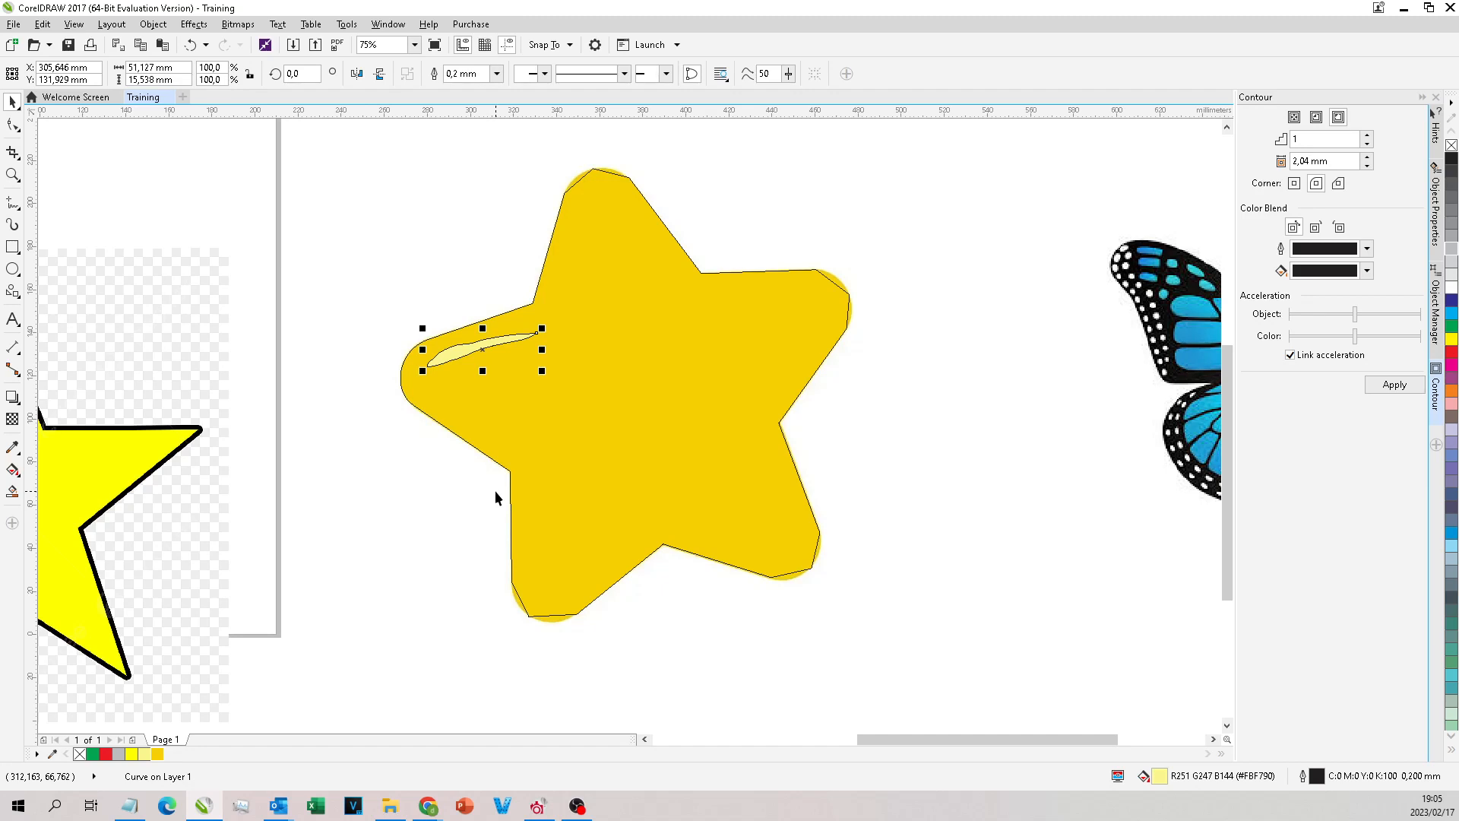
pyautogui.click(579, 357)
pyautogui.click(650, 332)
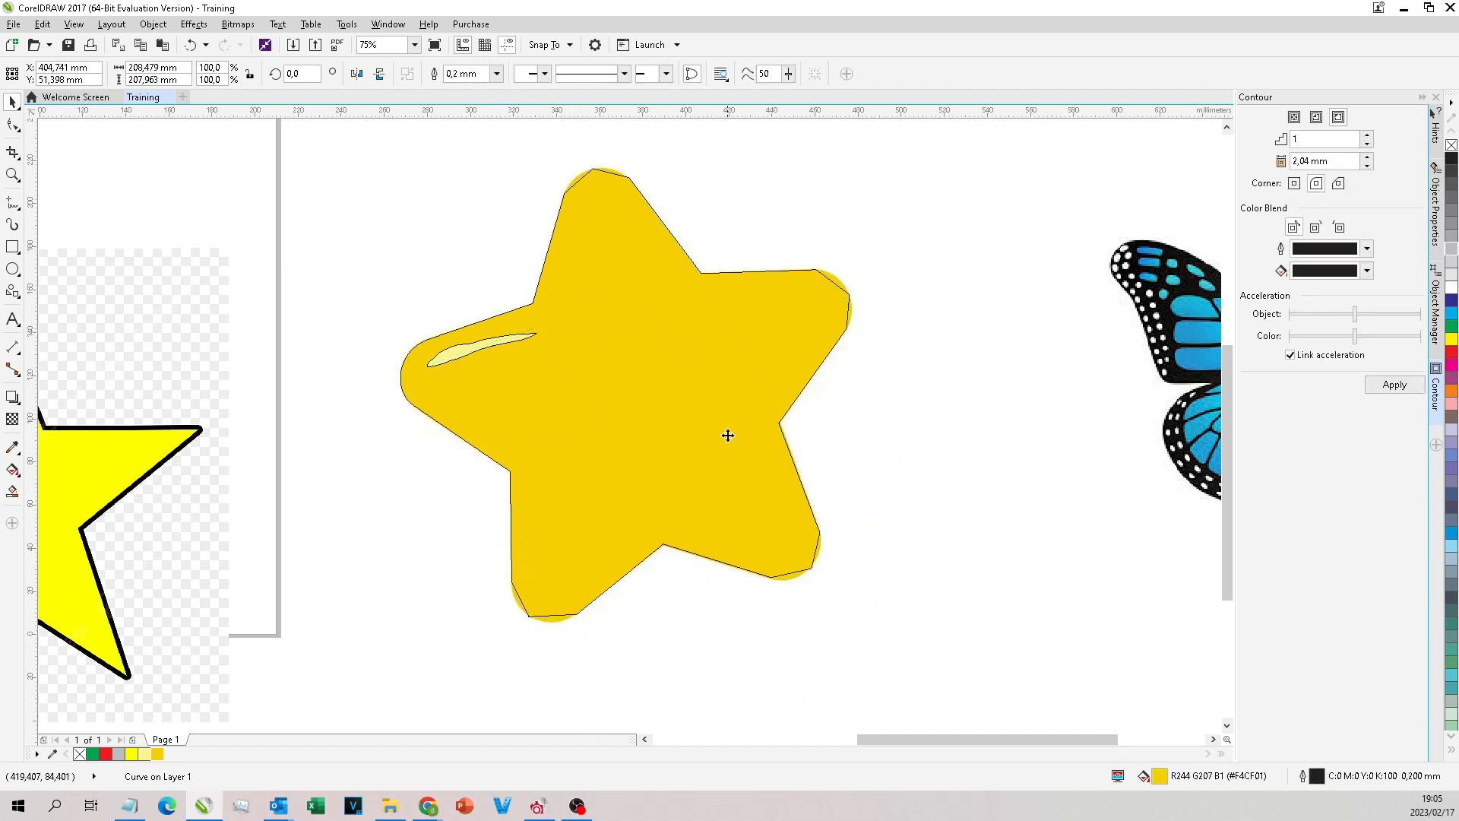
pyautogui.click(1003, 344)
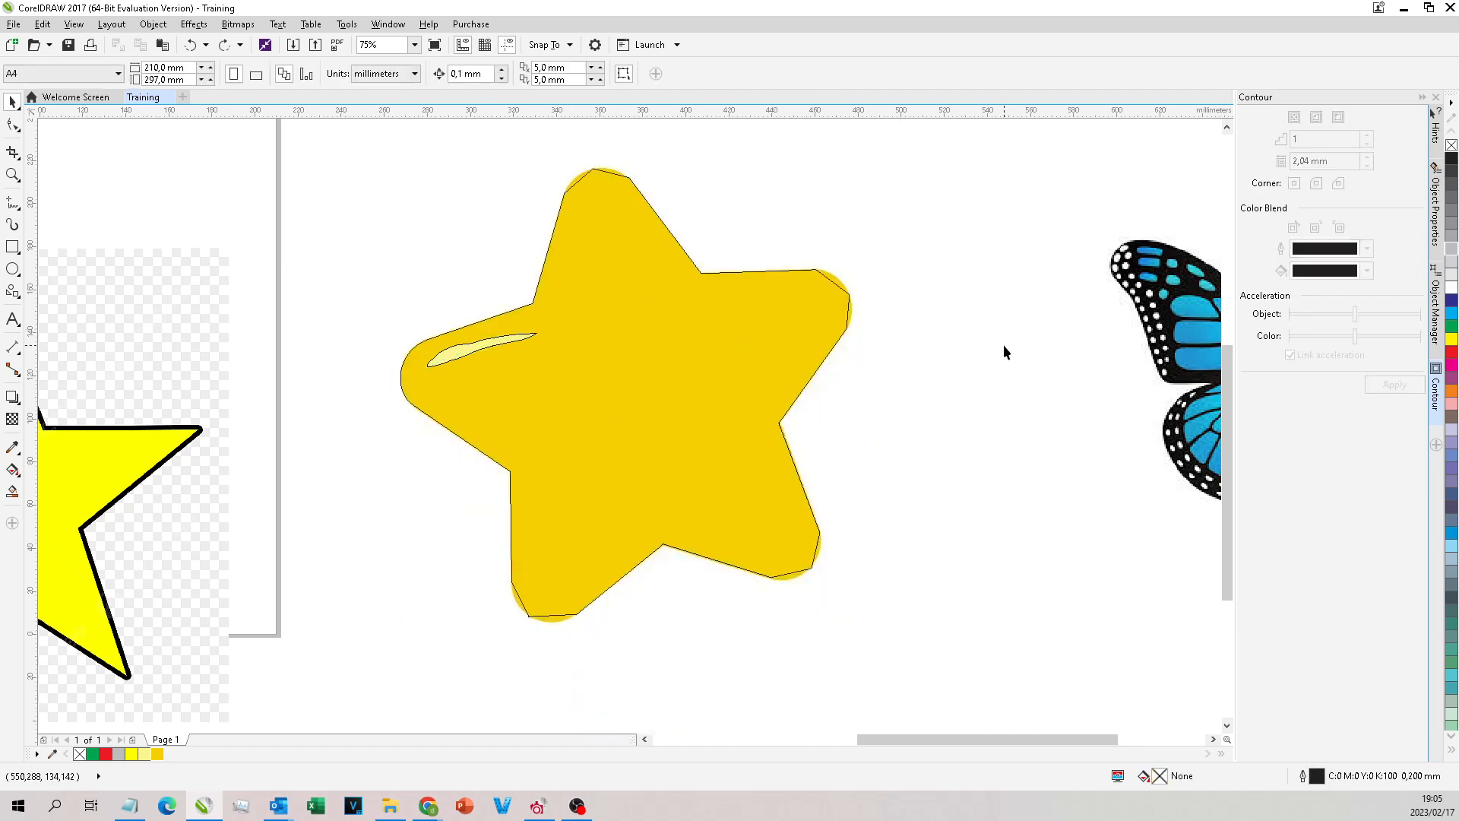
# Step: Draw a rough closed freehand outline around the butterfly, about 182 mm wide and 127 mm high, and fill it red
pyautogui.scroll(-1, 1003, 344)
pyautogui.scroll(2, 1010, 266)
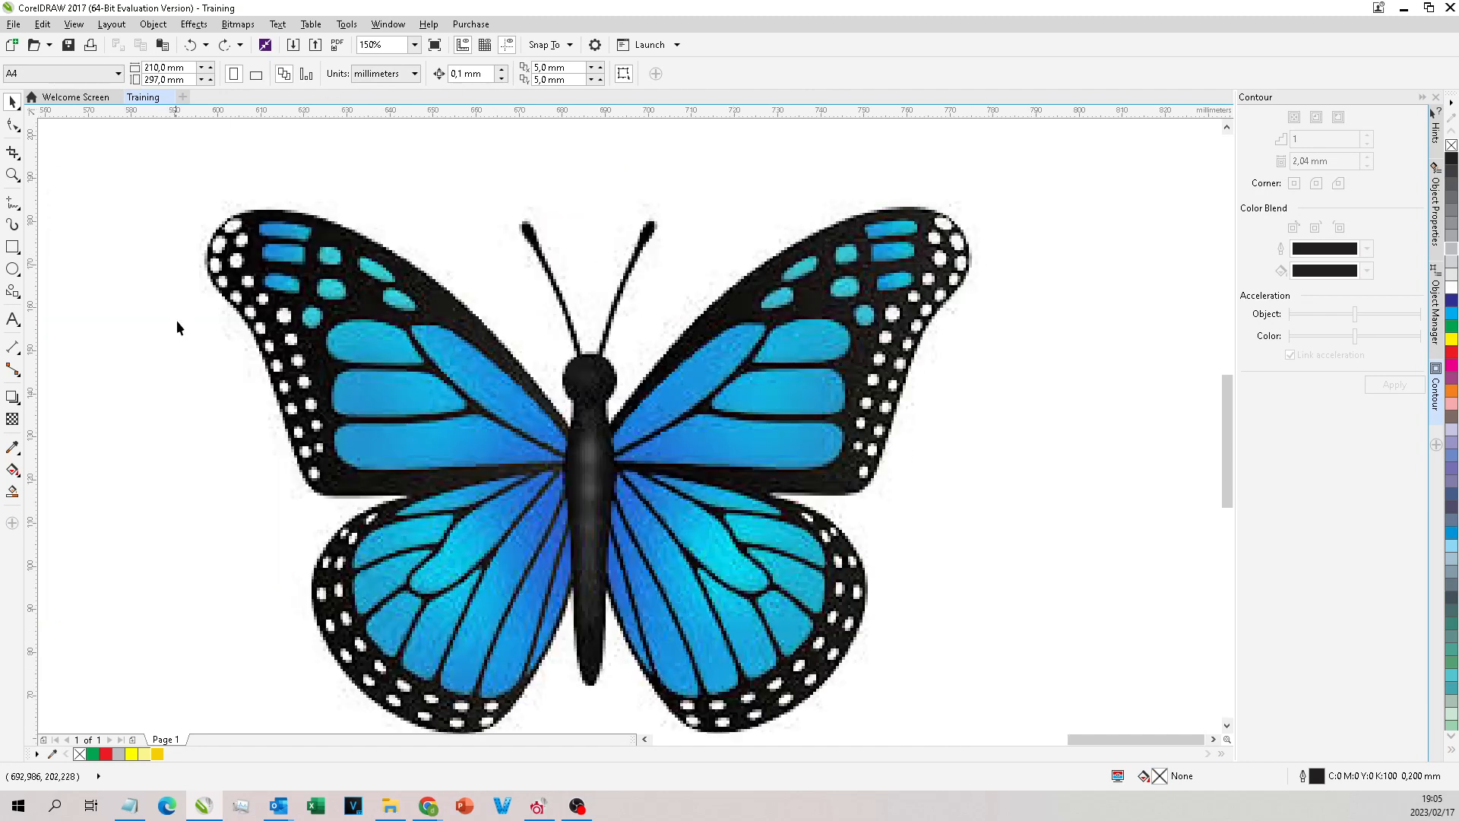
pyautogui.click(22, 204)
pyautogui.moveTo(475, 328)
pyautogui.mouseDown()
pyautogui.moveTo(317, 207)
pyautogui.moveTo(223, 426)
pyautogui.moveTo(362, 500)
pyautogui.moveTo(266, 588)
pyautogui.moveTo(481, 728)
pyautogui.moveTo(572, 644)
pyautogui.moveTo(713, 730)
pyautogui.moveTo(881, 525)
pyautogui.moveTo(891, 423)
pyautogui.moveTo(978, 218)
pyautogui.moveTo(695, 254)
pyautogui.moveTo(628, 311)
pyautogui.moveTo(527, 333)
pyautogui.moveTo(429, 241)
pyautogui.moveTo(478, 333)
pyautogui.mouseUp()
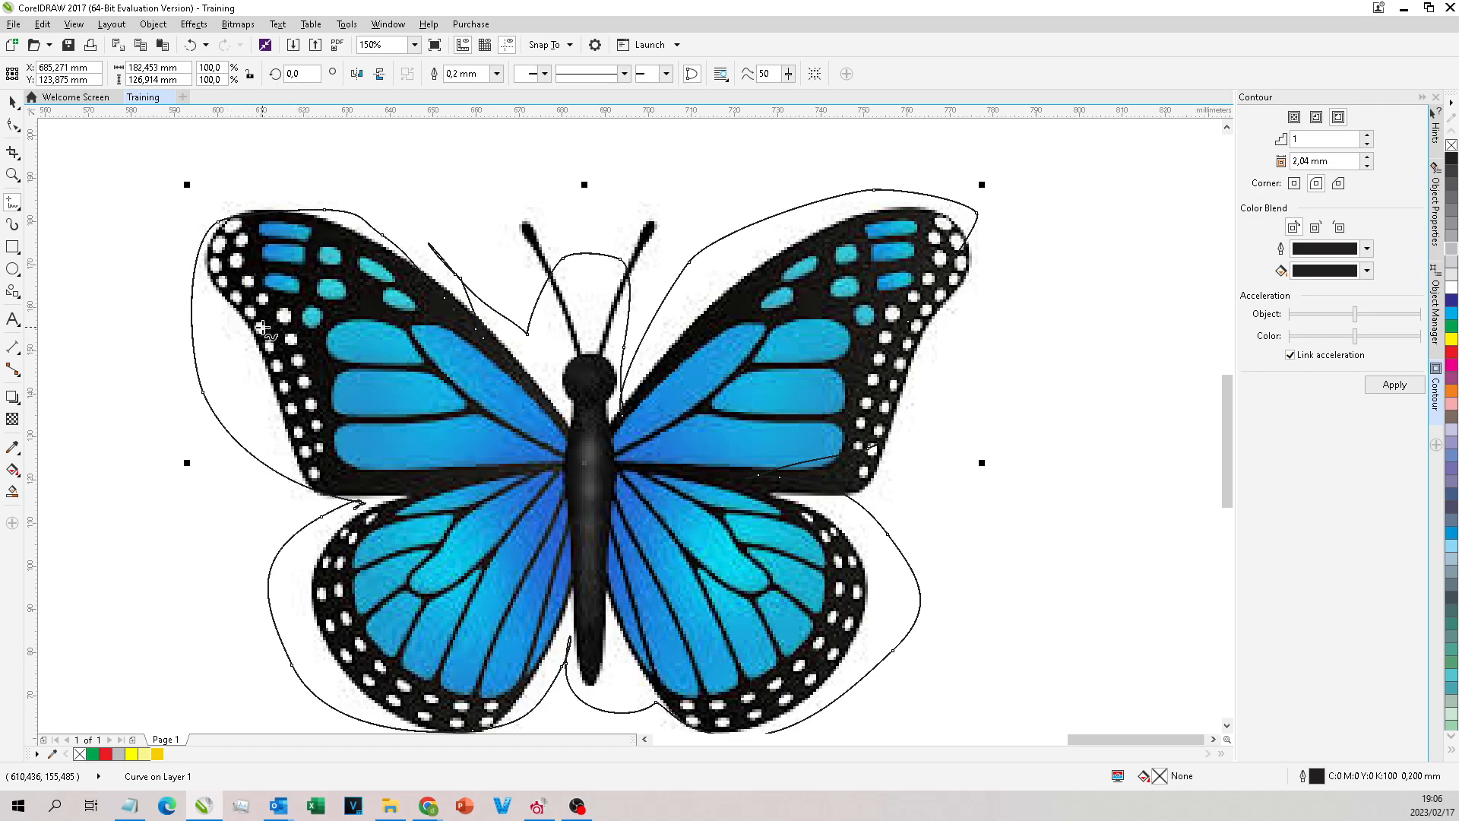
pyautogui.click(105, 755)
# Step: Draw three small freehand loops on the right half of the red butterfly shape
pyautogui.moveTo(843, 284)
pyautogui.mouseDown()
pyautogui.moveTo(835, 304)
pyautogui.moveTo(871, 293)
pyautogui.mouseUp()
pyautogui.moveTo(752, 389); pyautogui.dragTo(760, 415)
pyautogui.moveTo(630, 500)
pyautogui.mouseDown()
pyautogui.moveTo(634, 541)
pyautogui.moveTo(645, 496)
pyautogui.mouseUp()
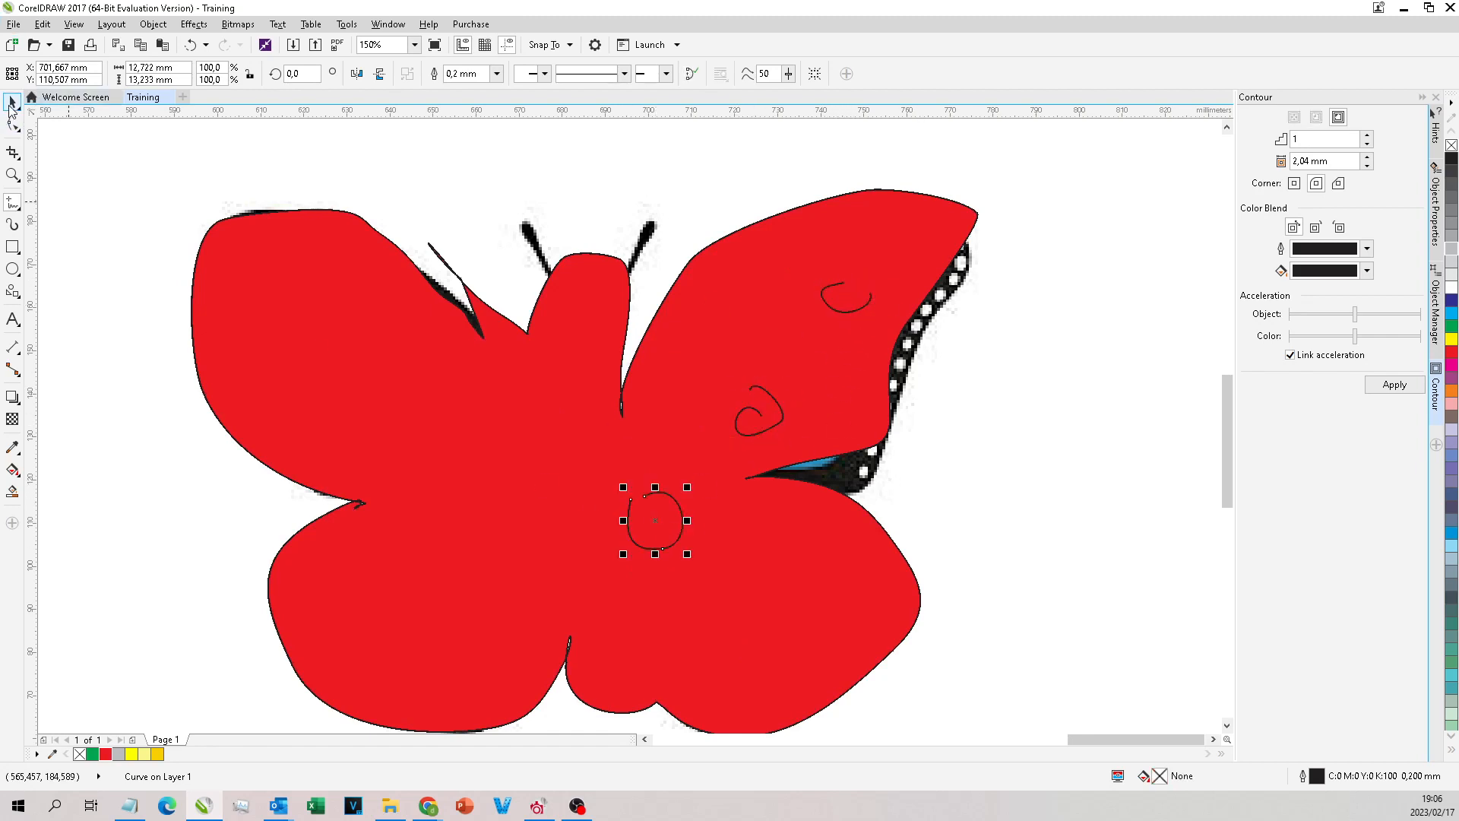
# Step: Cut and paste the red butterfly shape so that it is stacked above the three loops
pyautogui.click(11, 103)
pyautogui.click(484, 477)
pyautogui.hotkey('ctrl', 'x')
pyautogui.hotkey('ctrl', 'v')
# Step: Select the three covered loops together and cut and paste them in front of the red shape
pyautogui.moveTo(1079, 163); pyautogui.dragTo(576, 711)
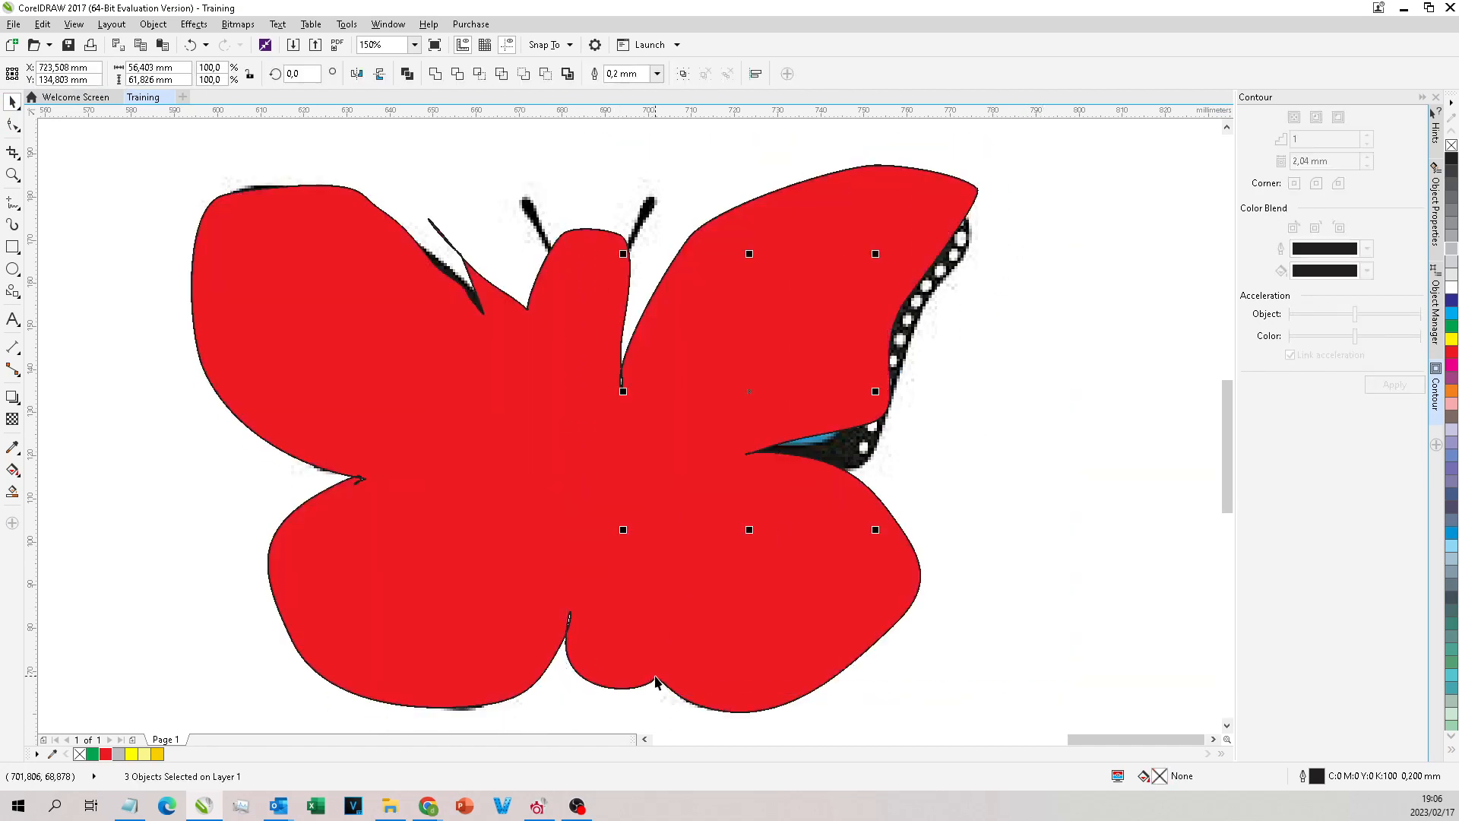
pyautogui.hotkey('ctrl', 'x')
pyautogui.hotkey('ctrl', 'v')
# Step: Remove the red fill from the freehand butterfly outline and select the three small loops inside it
pyautogui.click(466, 547)
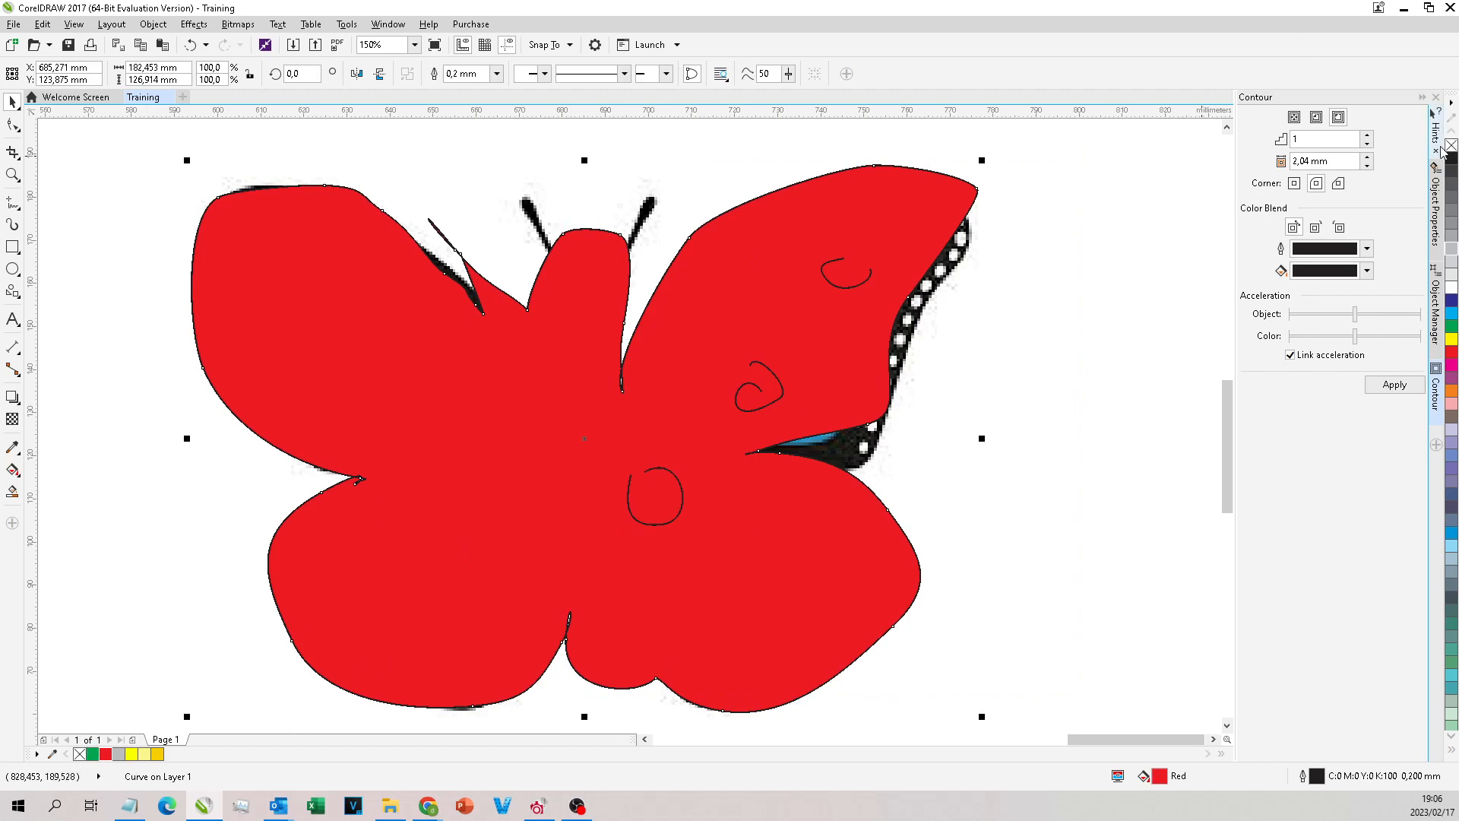
pyautogui.click(79, 755)
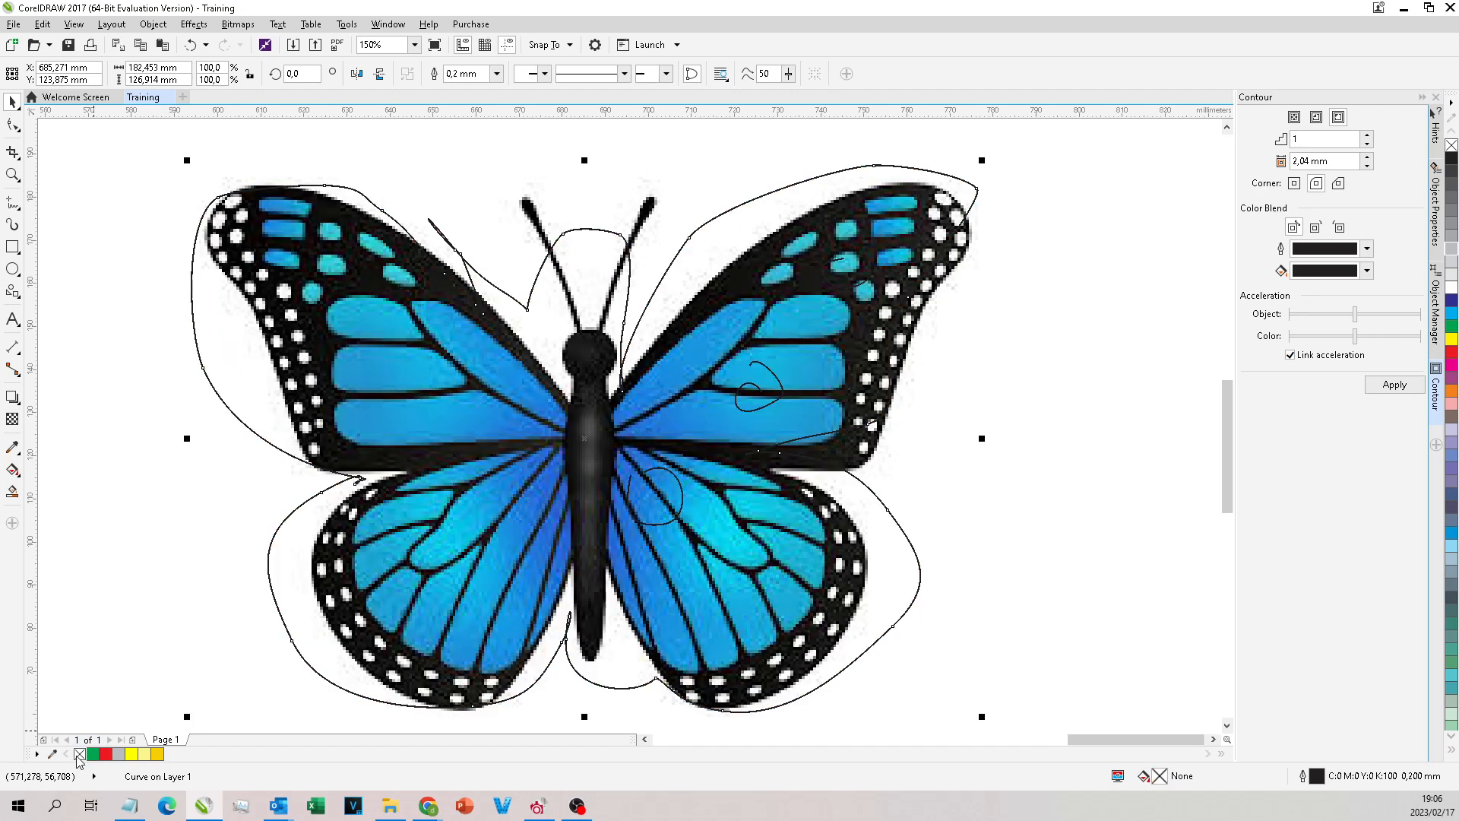
pyautogui.click(122, 754)
pyautogui.hotkey('shift', 'pagedown')
pyautogui.scroll(-1, 788, 299)
pyautogui.click(869, 325)
pyautogui.moveTo(954, 242); pyautogui.dragTo(668, 640)
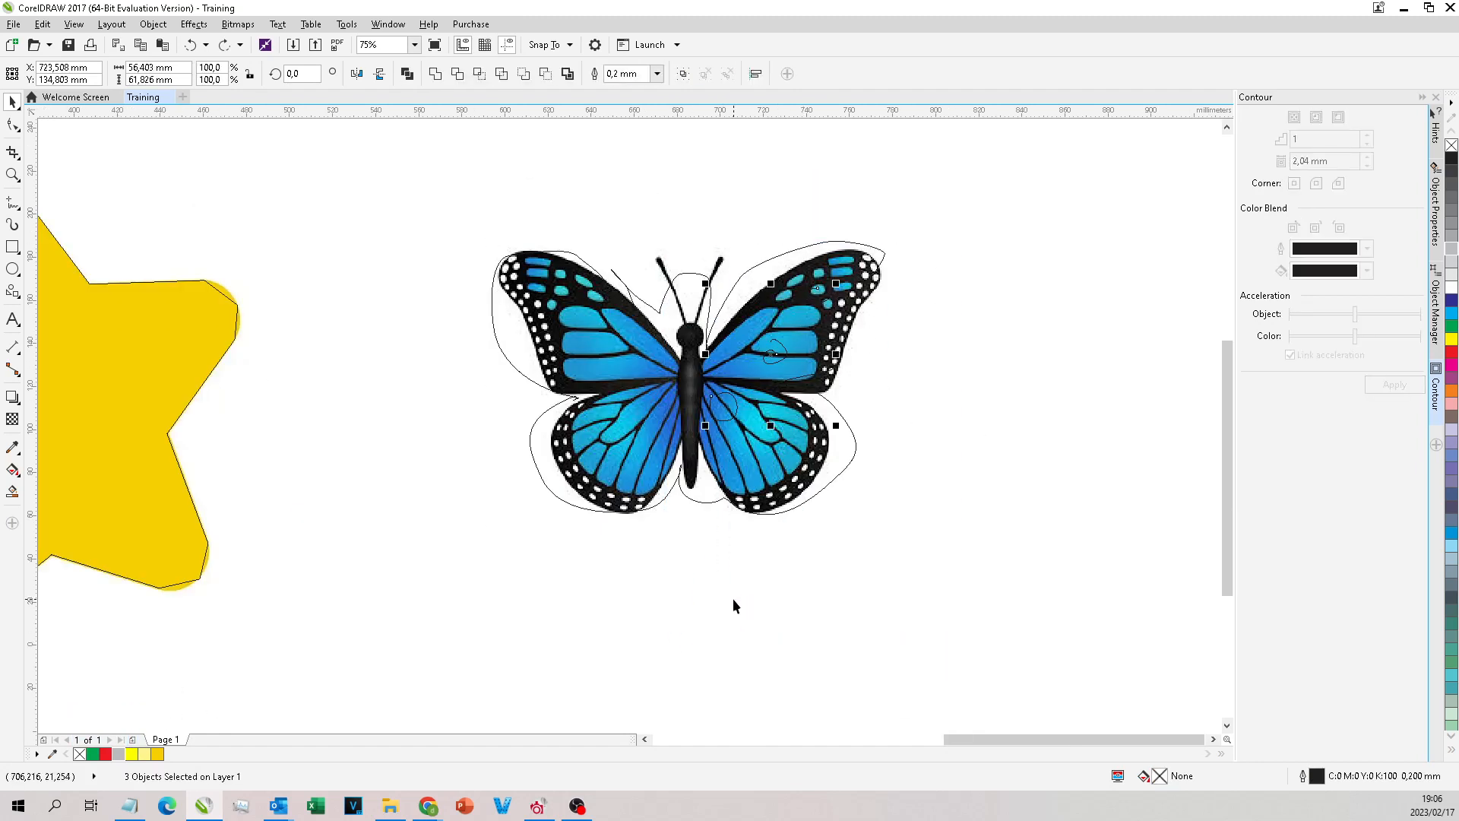
pyautogui.scroll(-1, 835, 278)
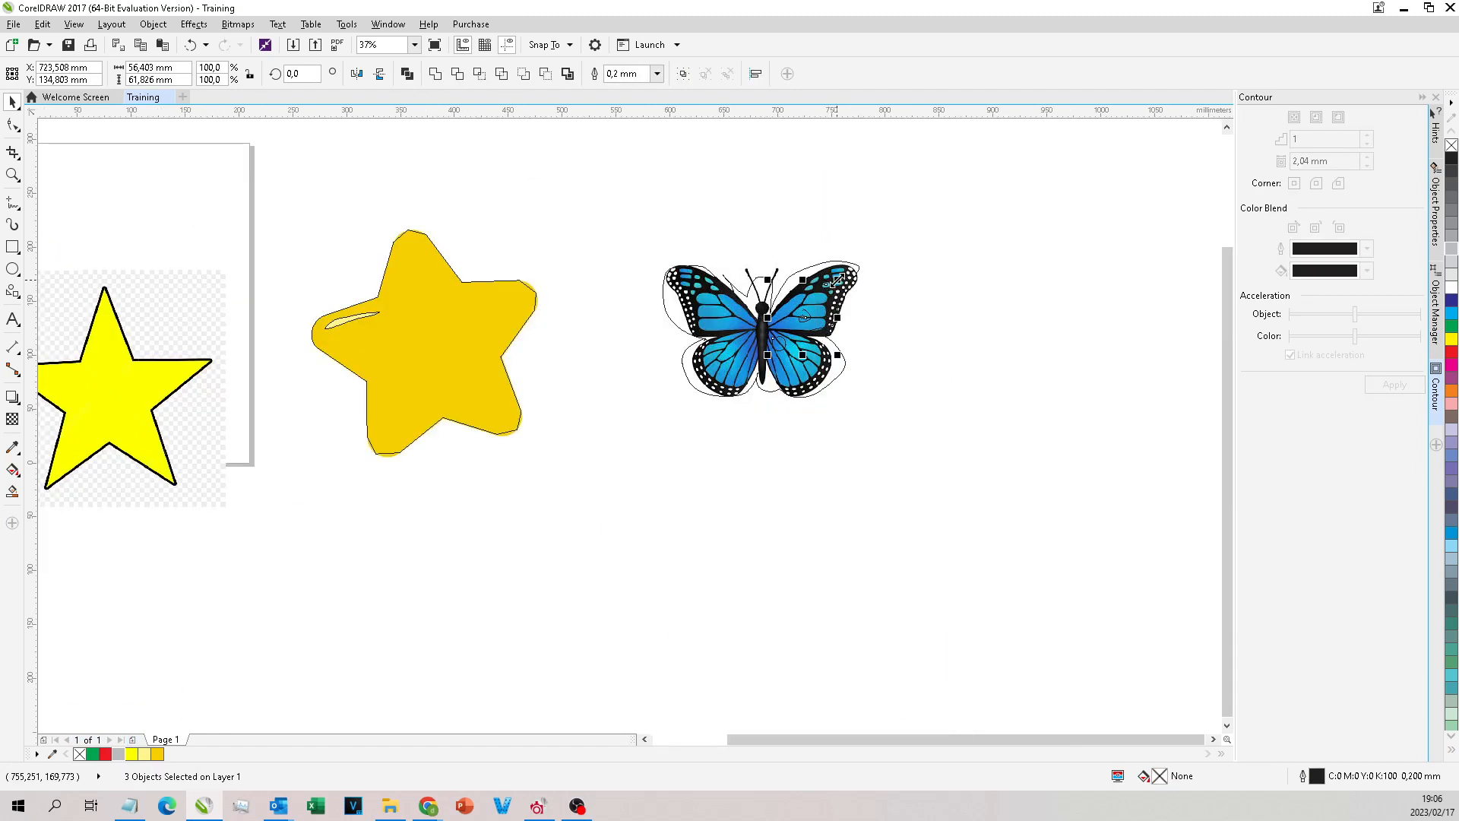
pyautogui.scroll(-1, 835, 278)
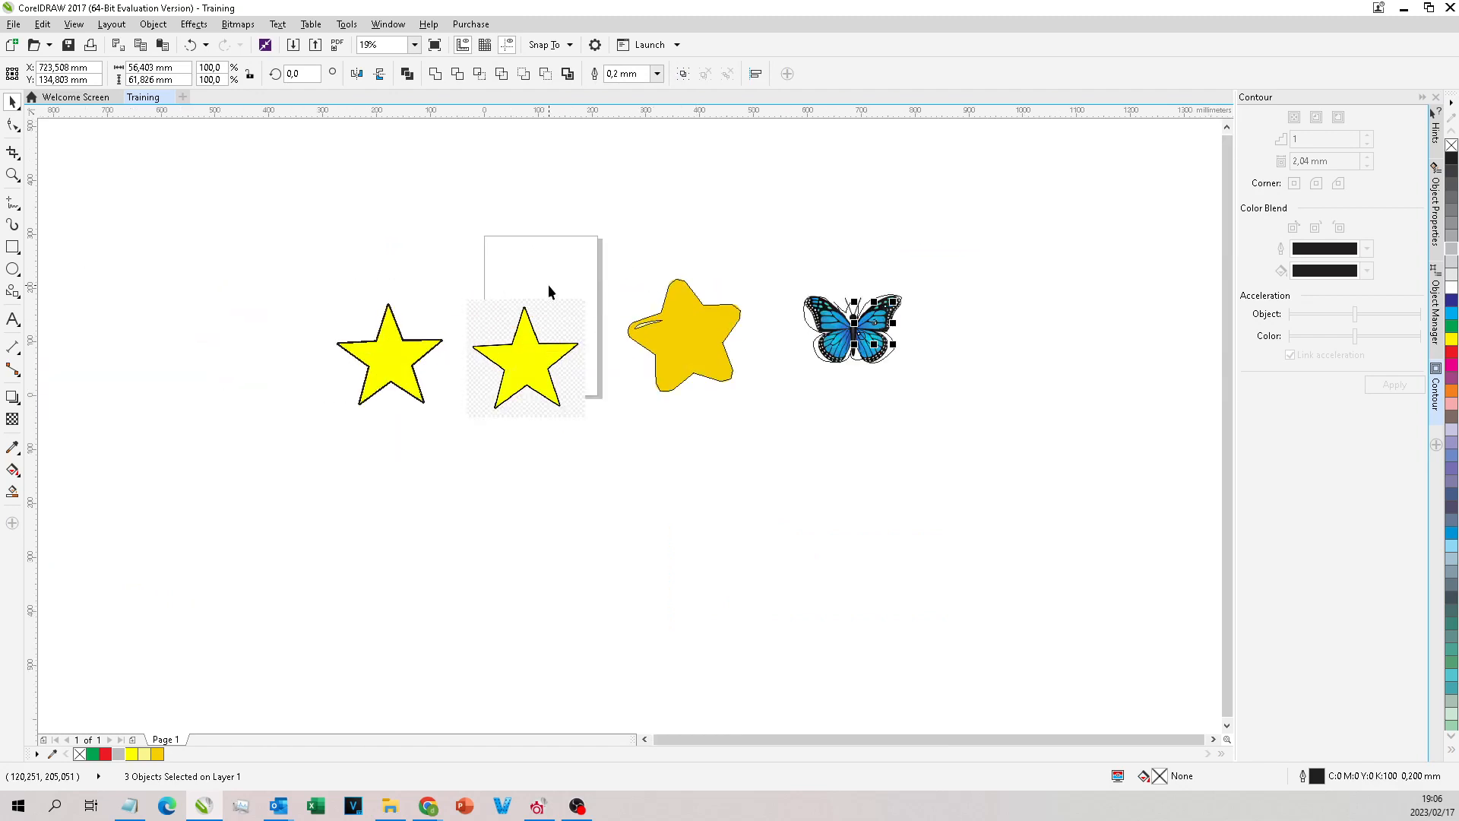
pyautogui.click(717, 304)
pyautogui.hotkey('ctrl', 'z')
pyautogui.scroll(2, 861, 281)
pyautogui.scroll(-2, 835, 283)
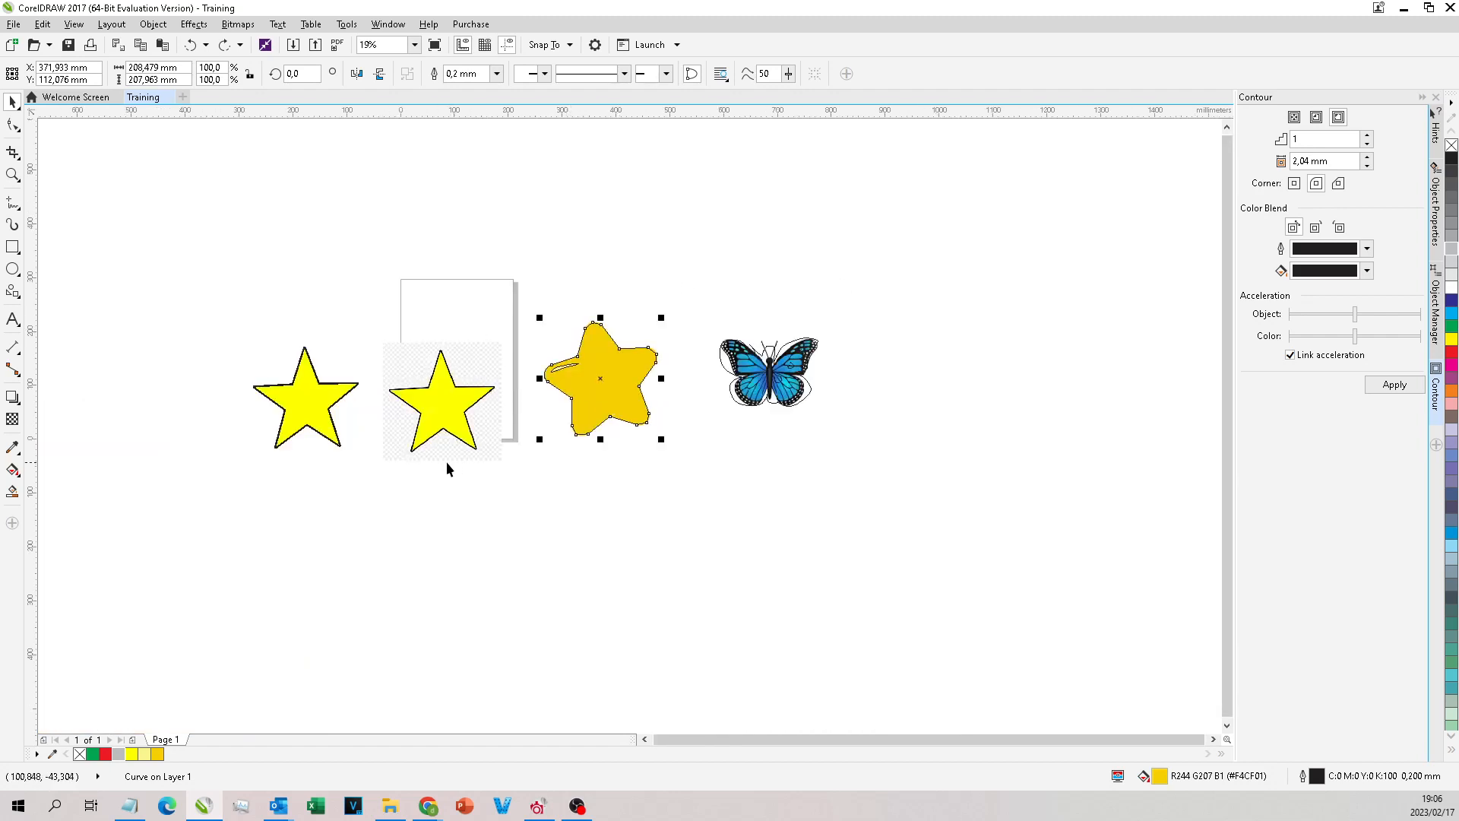
pyautogui.moveTo(898, 284); pyautogui.dragTo(721, 367)
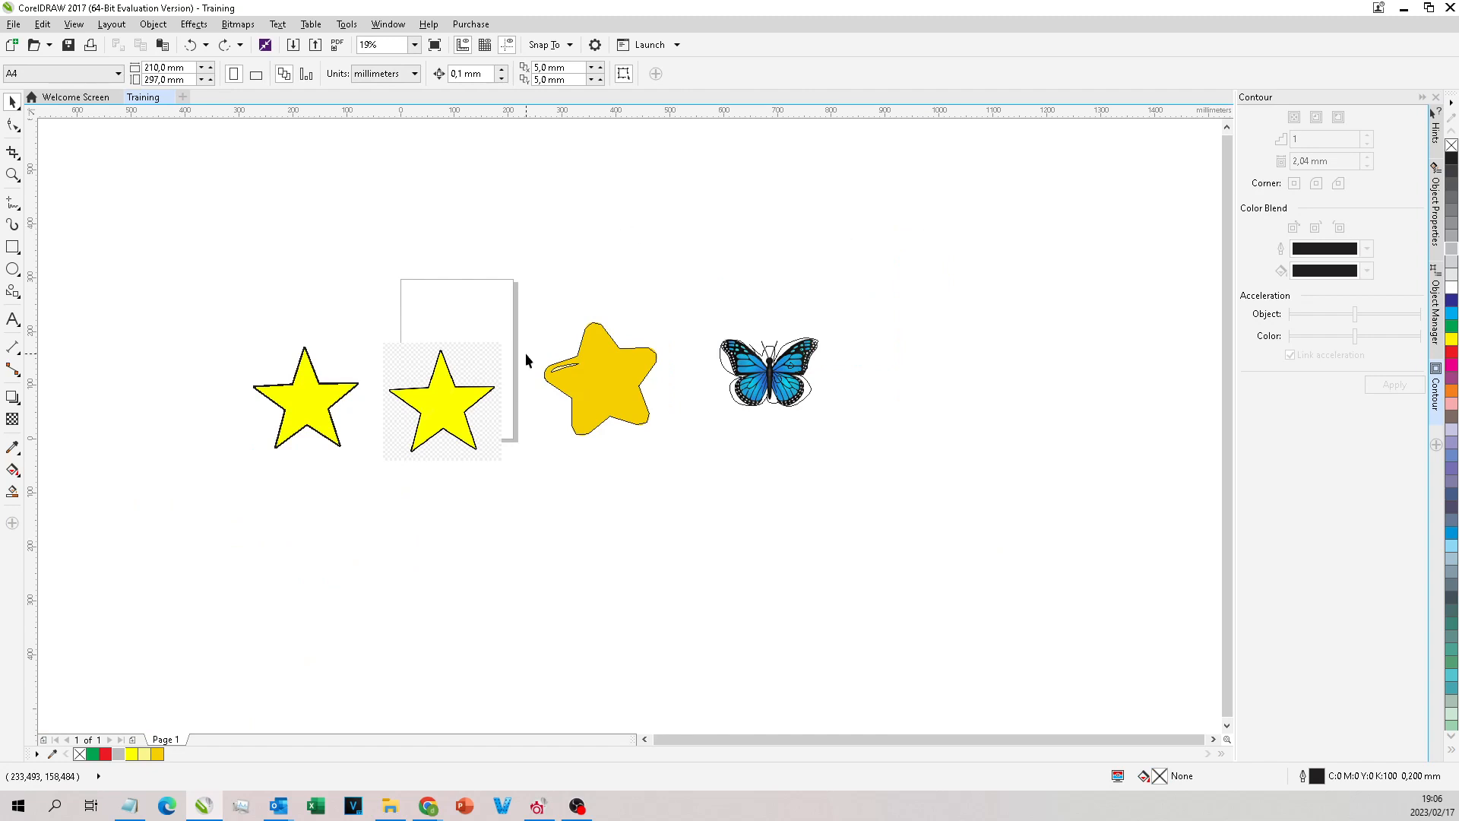
pyautogui.scroll(2, 801, 353)
pyautogui.scroll(-1, 799, 346)
# Step: Try moving the freehand butterfly outline and the butterfly bitmap apart, and undo the moves
pyautogui.moveTo(800, 386); pyautogui.dragTo(851, 501)
pyautogui.scroll(1, 807, 379)
pyautogui.moveTo(816, 362); pyautogui.dragTo(653, 250)
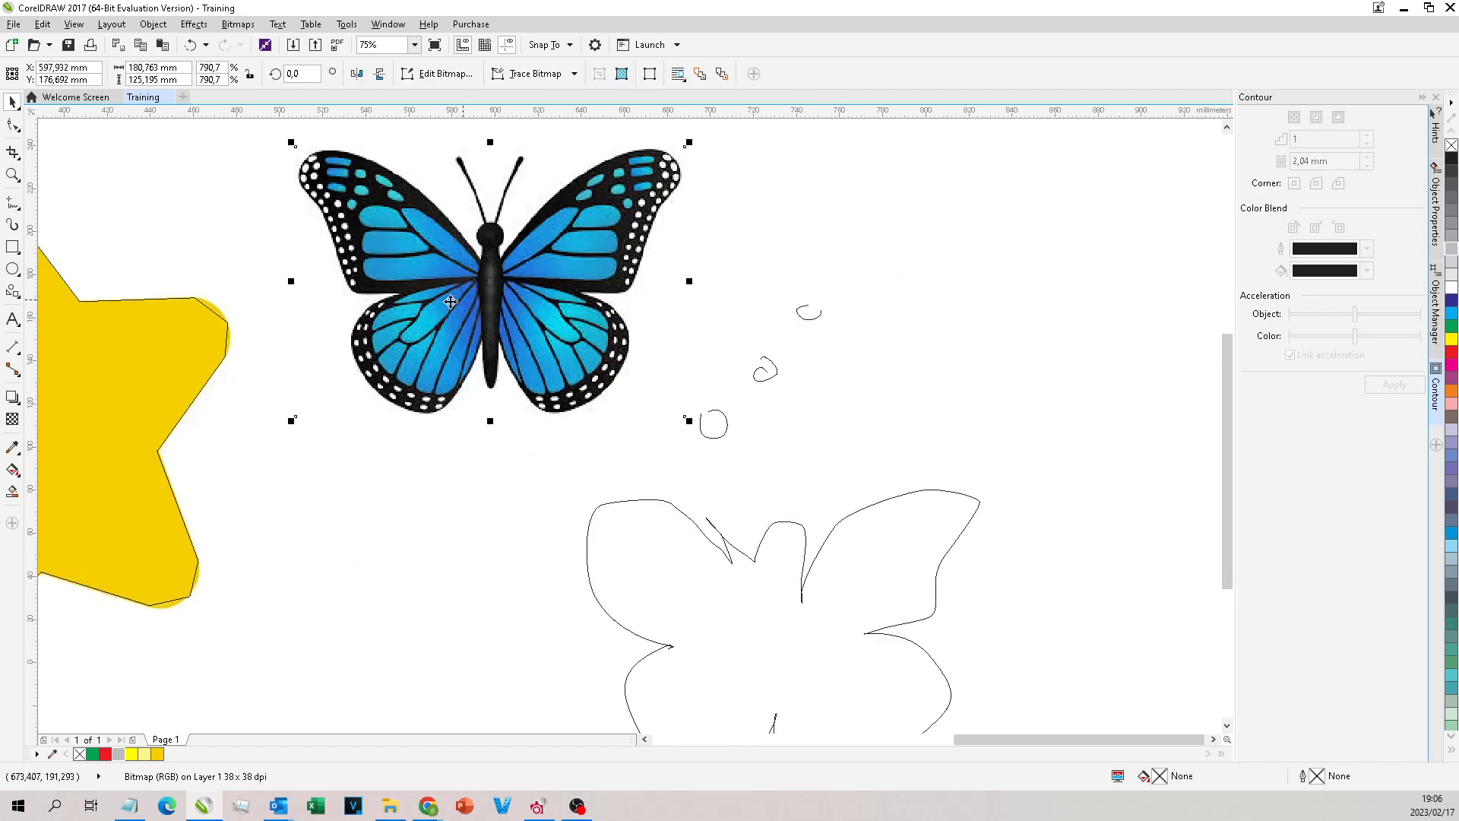
pyautogui.hotkey('ctrl', 'z')
pyautogui.hotkey('ctrl', 'z')
pyautogui.click(925, 317)
pyautogui.moveTo(802, 293); pyautogui.dragTo(790, 408)
pyautogui.hotkey('ctrl', 'z')
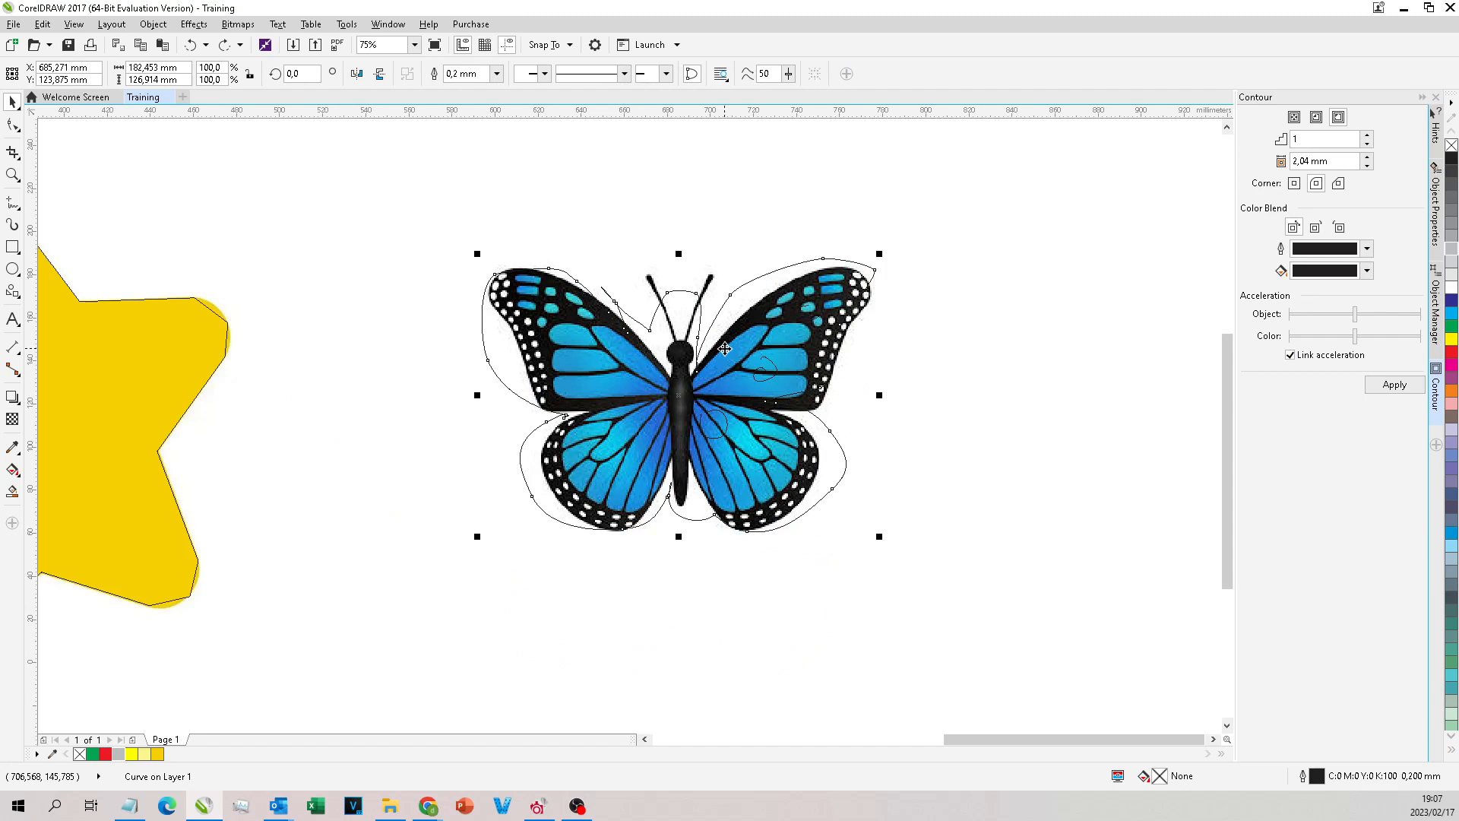
pyautogui.scroll(-5, 1004, 221)
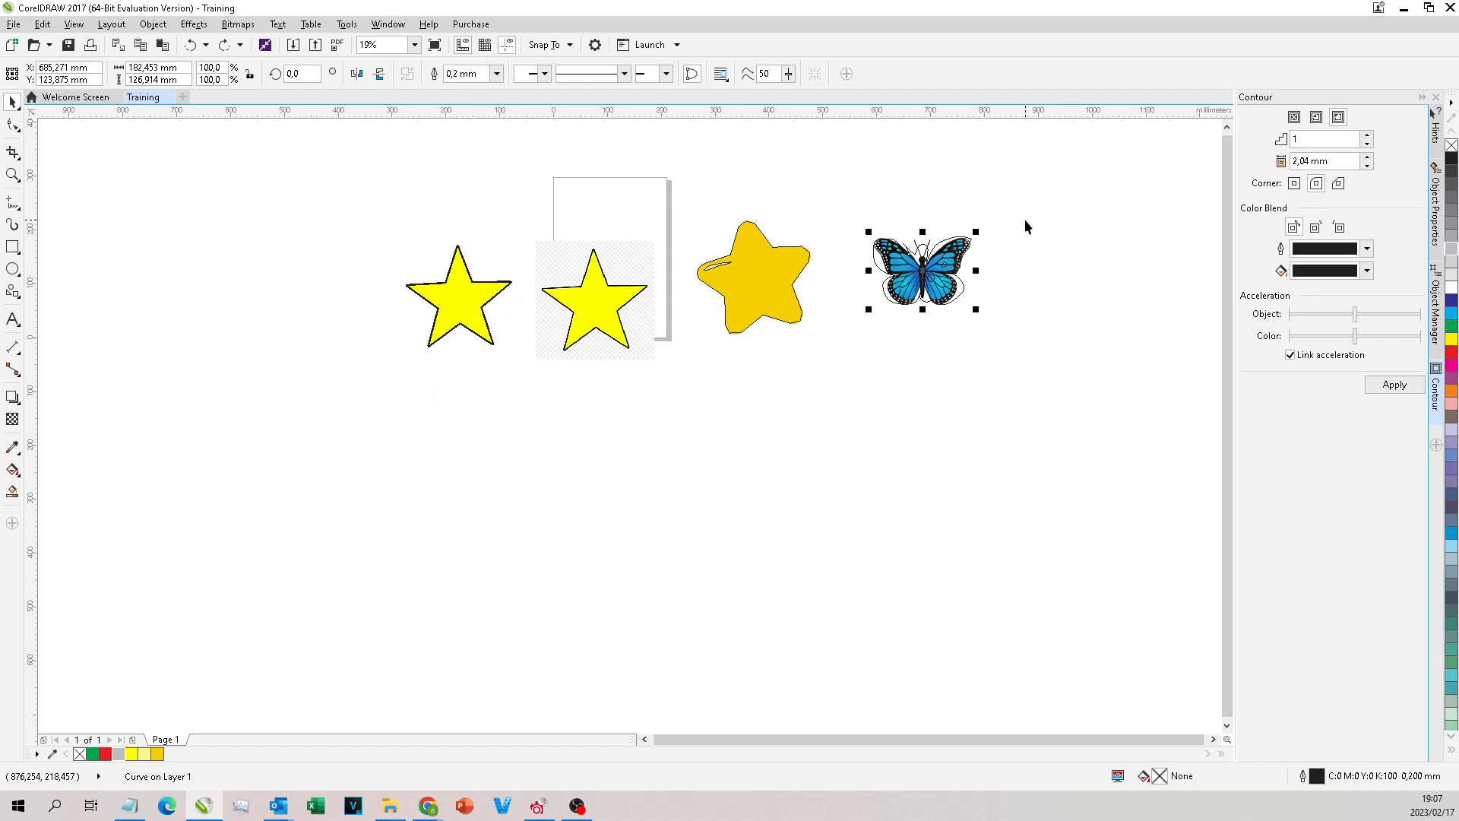
pyautogui.click(655, 577)
pyautogui.click(742, 334)
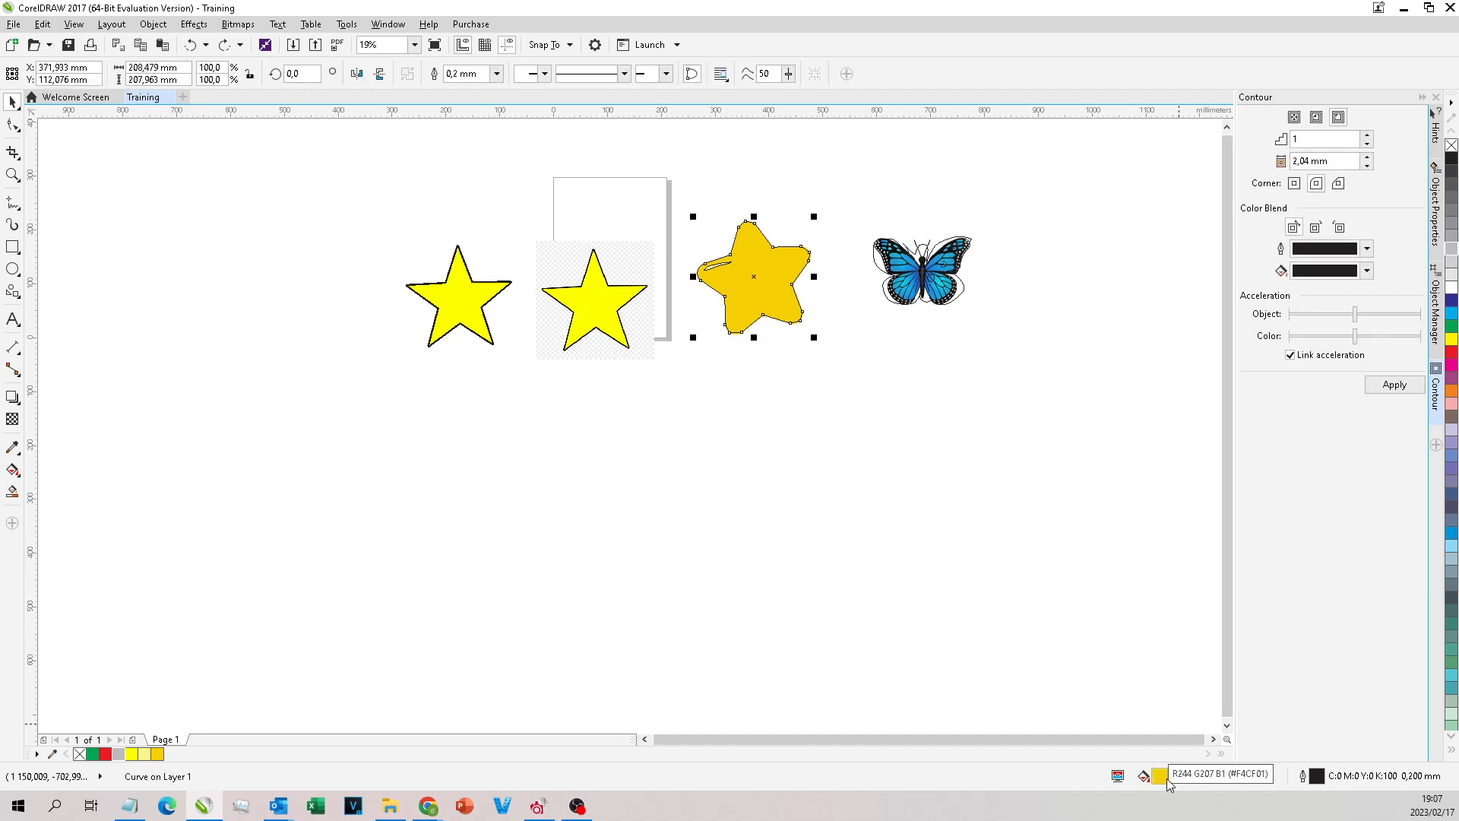
pyautogui.click(1147, 661)
pyautogui.doubleClick(1160, 775)
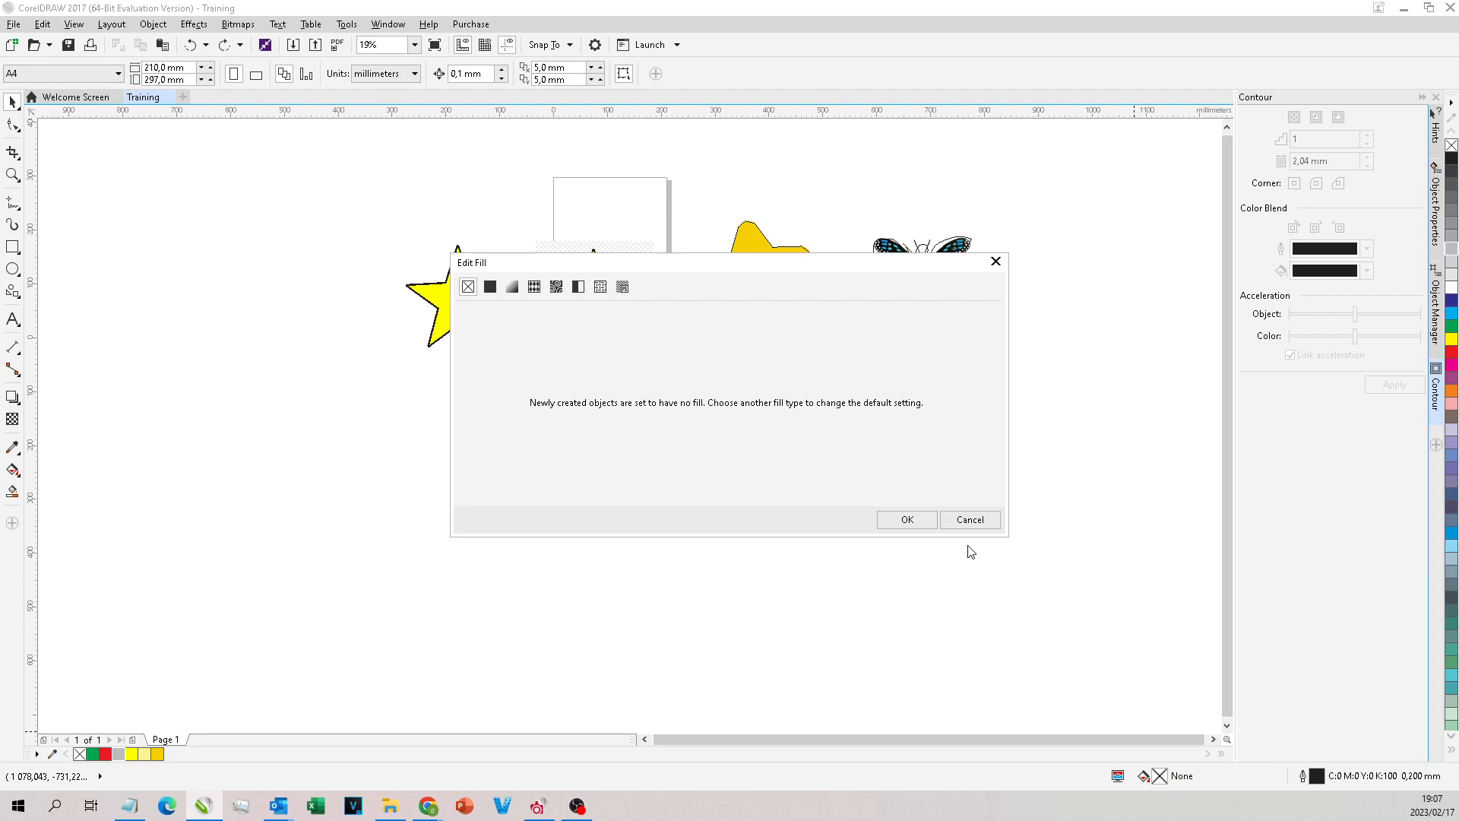
pyautogui.click(965, 521)
# Step: Try a duller gold and a fountain fill on the rounded orange star in the fill editor, cancel the edit and deselect the star
pyautogui.click(772, 288)
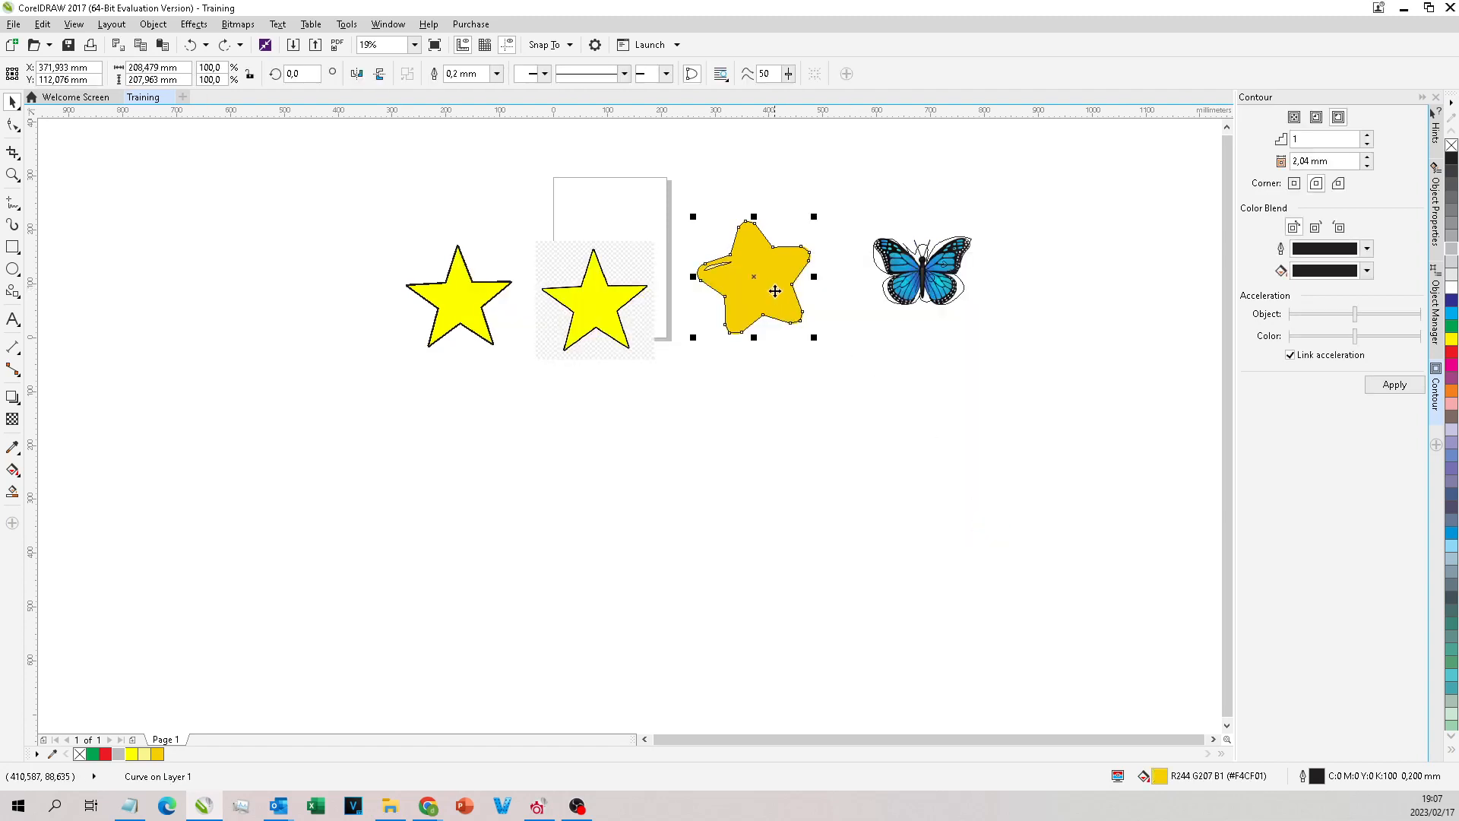
pyautogui.doubleClick(1159, 776)
pyautogui.moveTo(561, 403)
pyautogui.mouseDown()
pyautogui.moveTo(580, 332)
pyautogui.moveTo(544, 349)
pyautogui.moveTo(551, 361)
pyautogui.mouseUp()
pyautogui.click(511, 277)
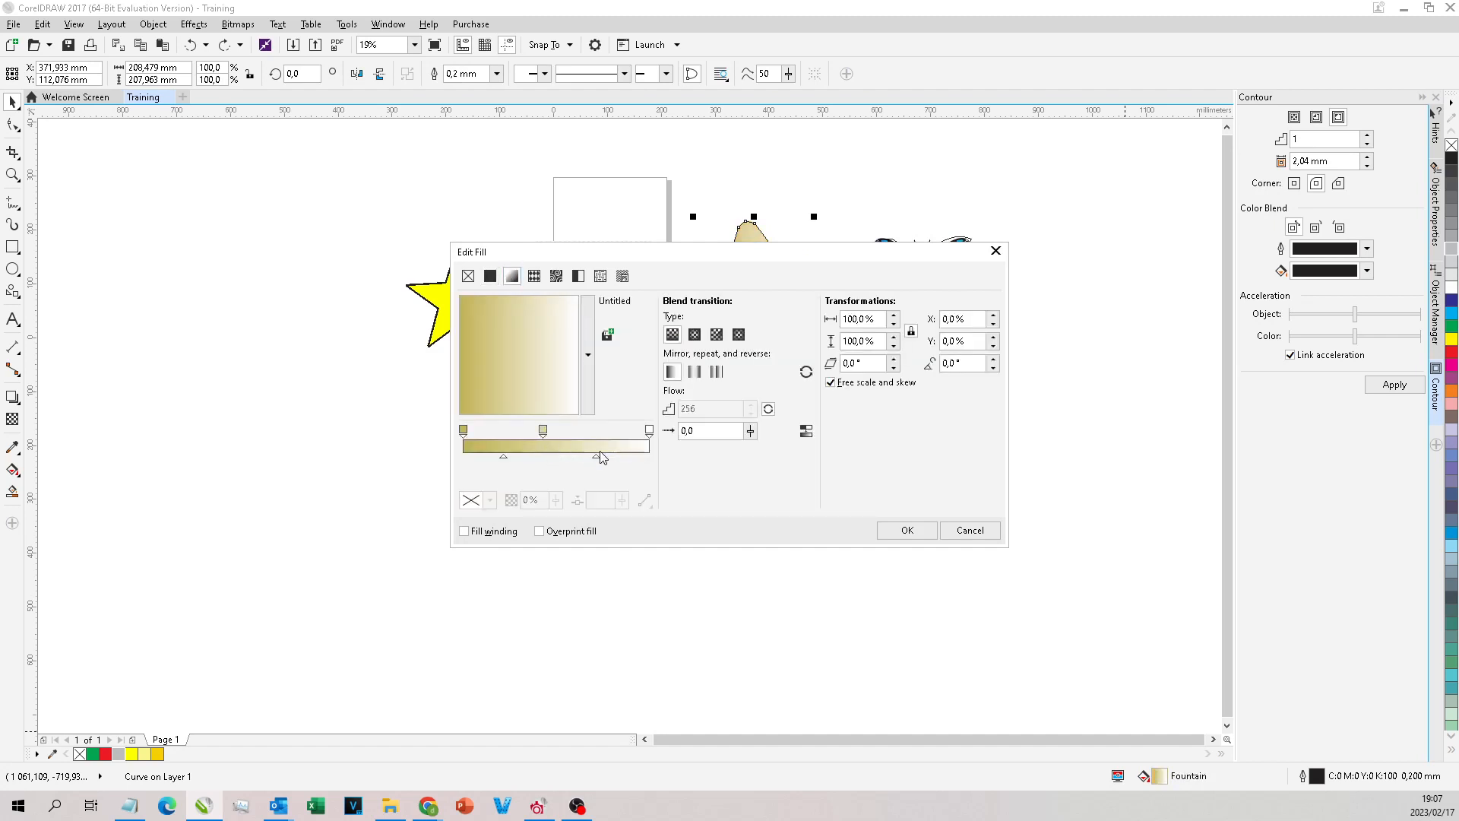
pyautogui.click(969, 530)
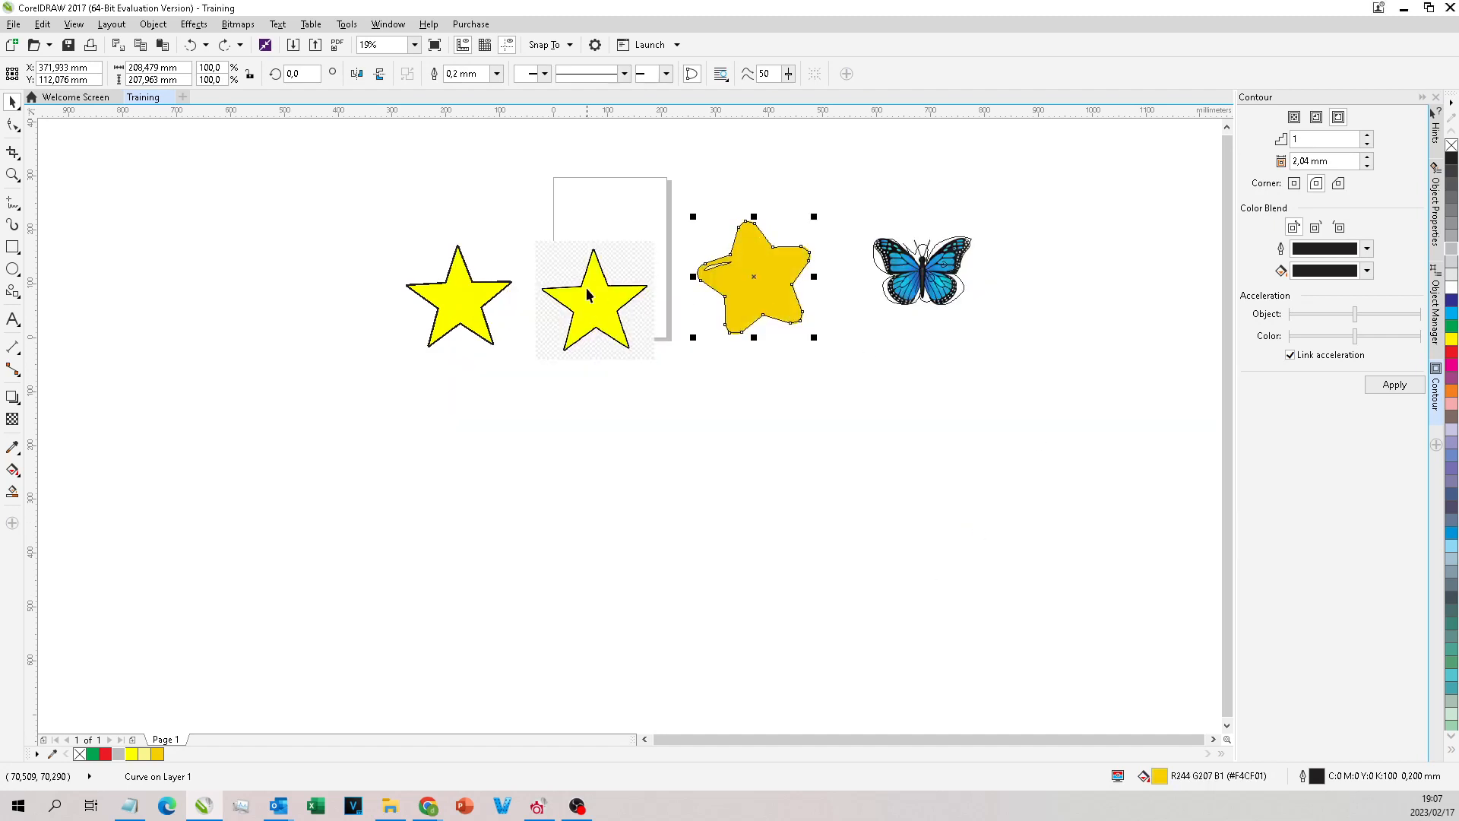
pyautogui.click(328, 221)
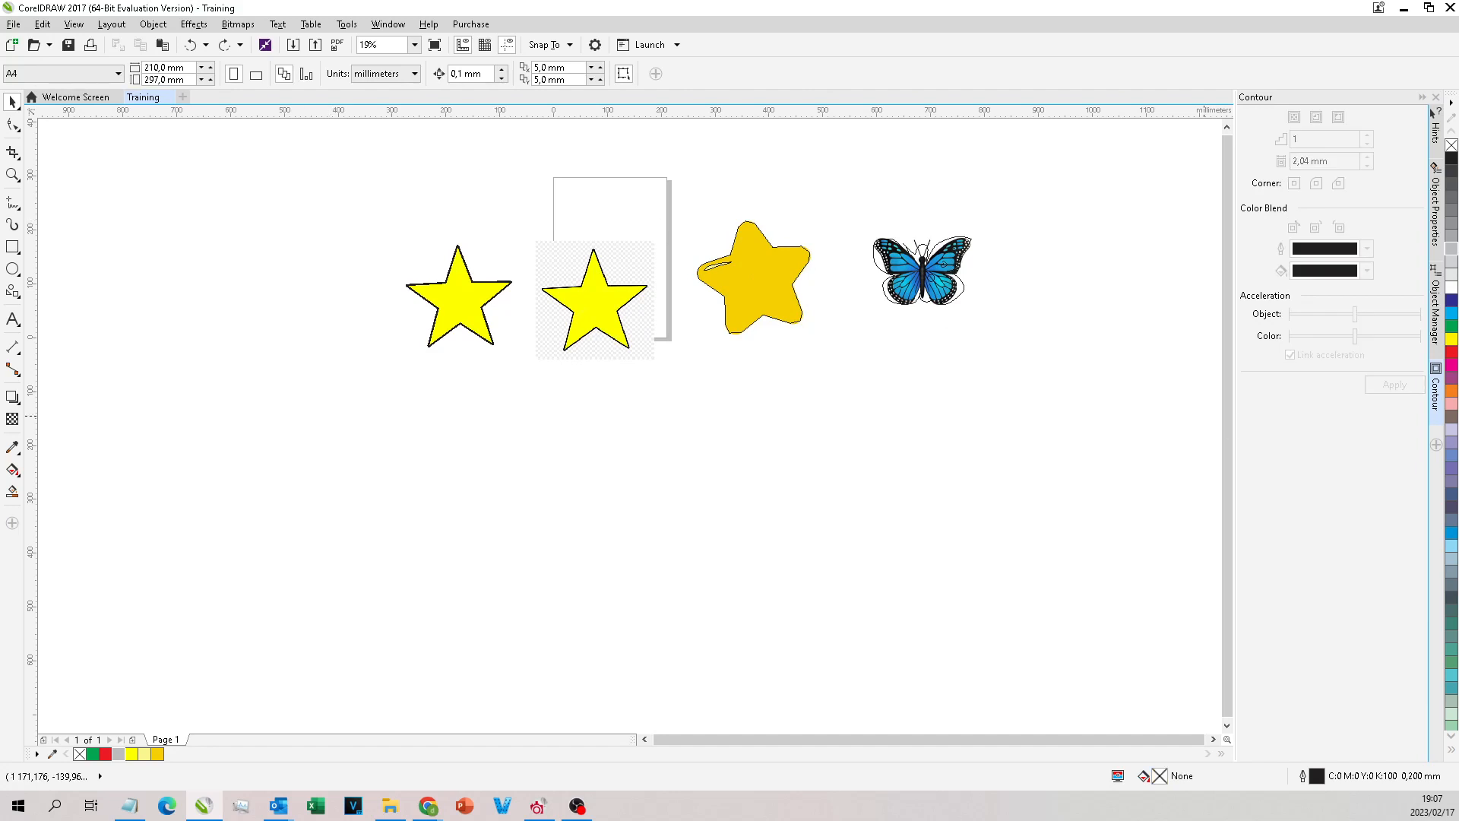